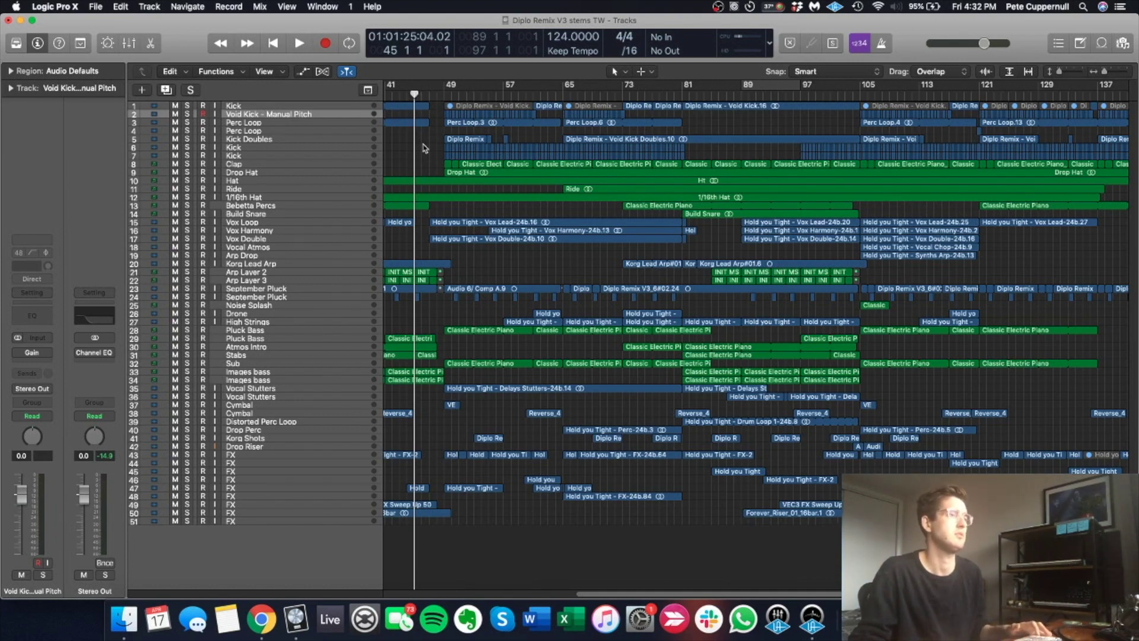
- Play the arrangement from bar 45 into the drop, stop, and set a cycle range from bar 65 to bar 73
{"action": "key", "text": "space"}
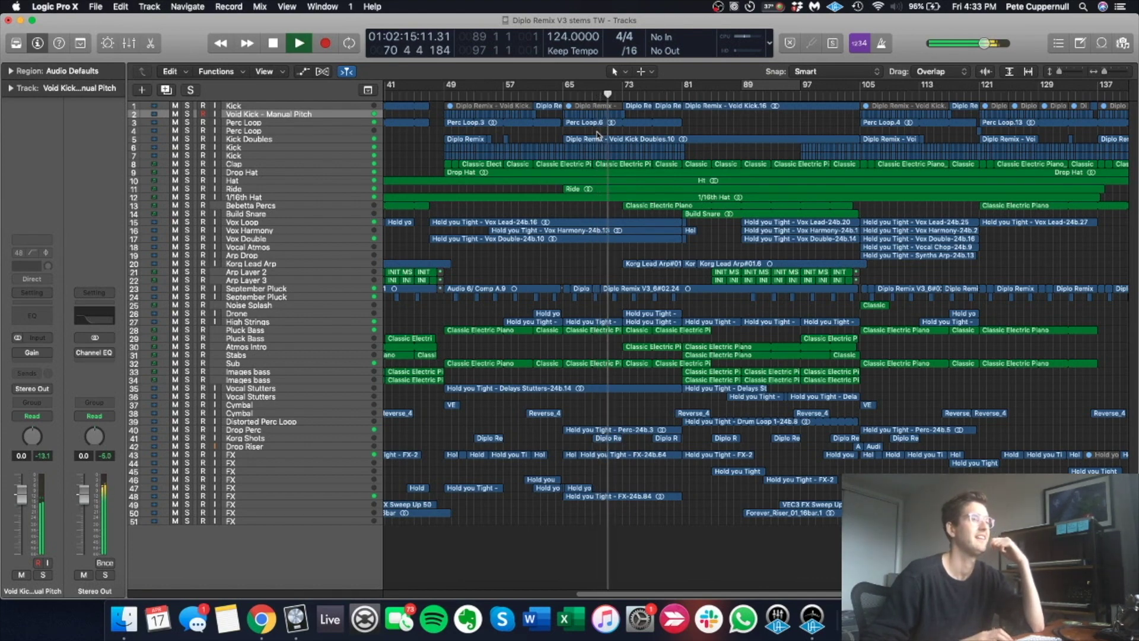
{"action": "key", "text": "space"}
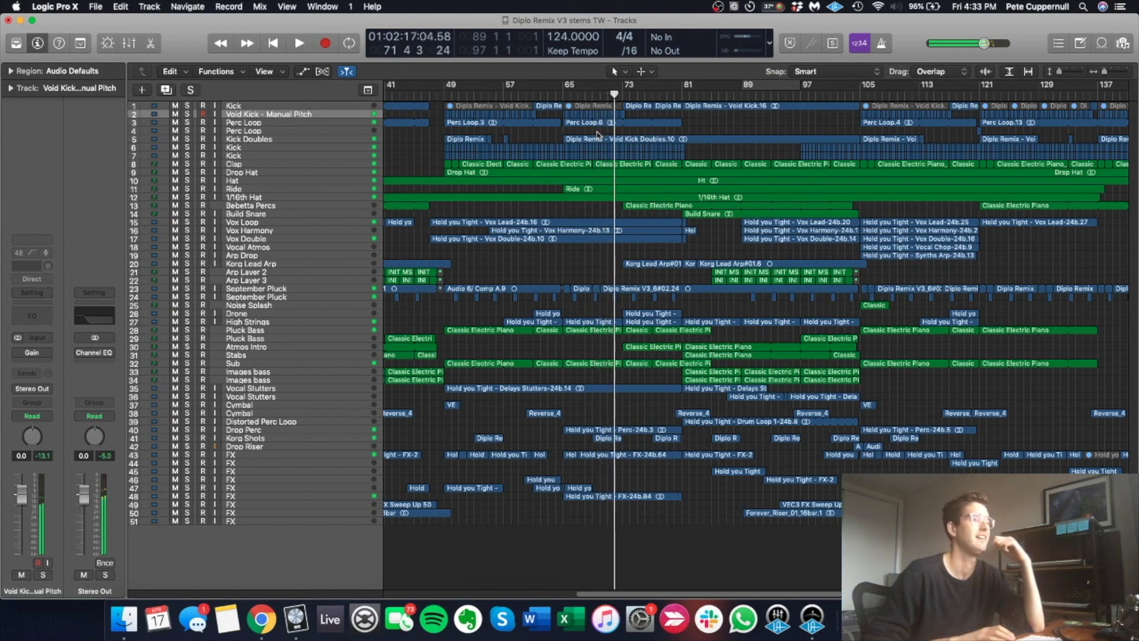
{"action": "left_click_drag", "start_coordinate": [565, 87], "coordinate": [623, 88]}
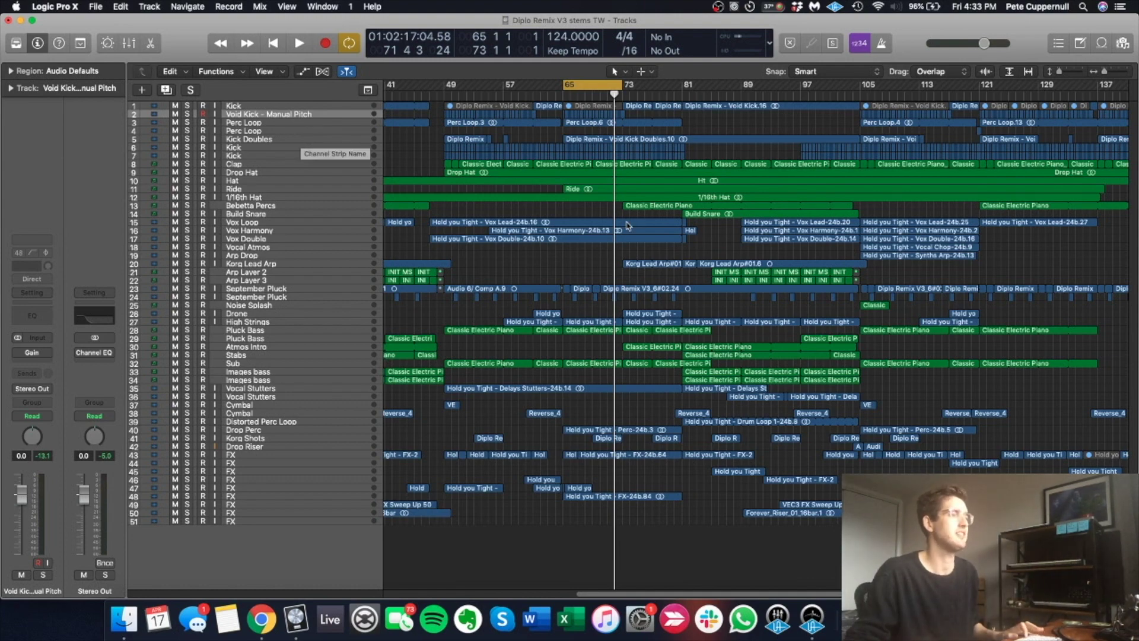
- Solo the Void Kick - Manual Pitch track and play the cycle range
{"action": "key", "text": "super+Down"}
{"action": "key", "text": "super+Down"}
{"action": "key", "text": "super+Down"}
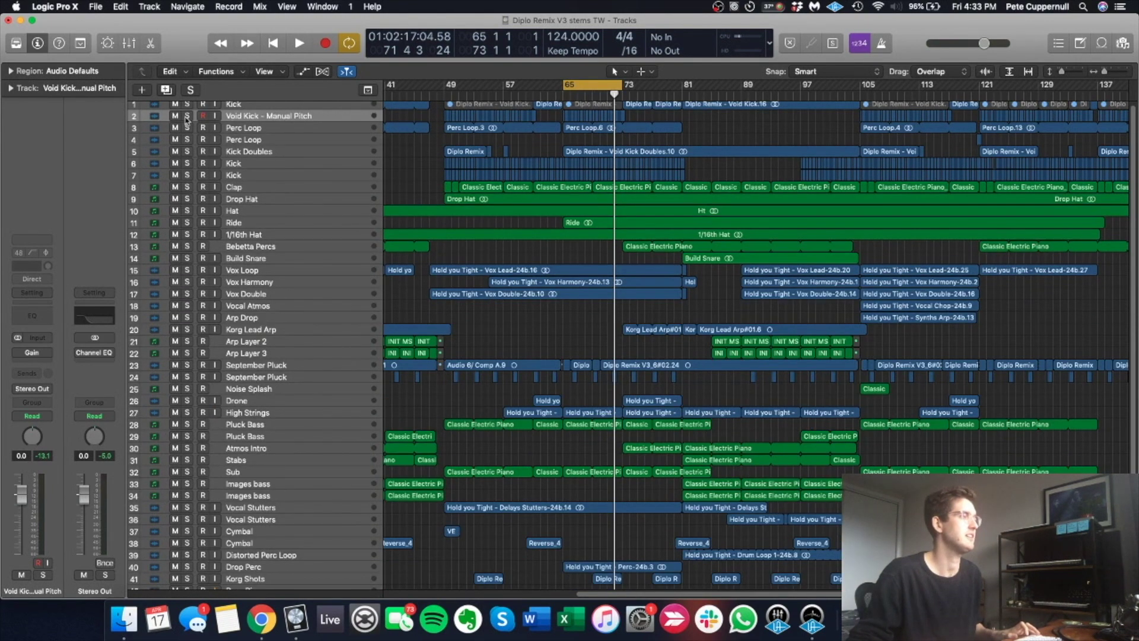
{"action": "left_click", "coordinate": [187, 116]}
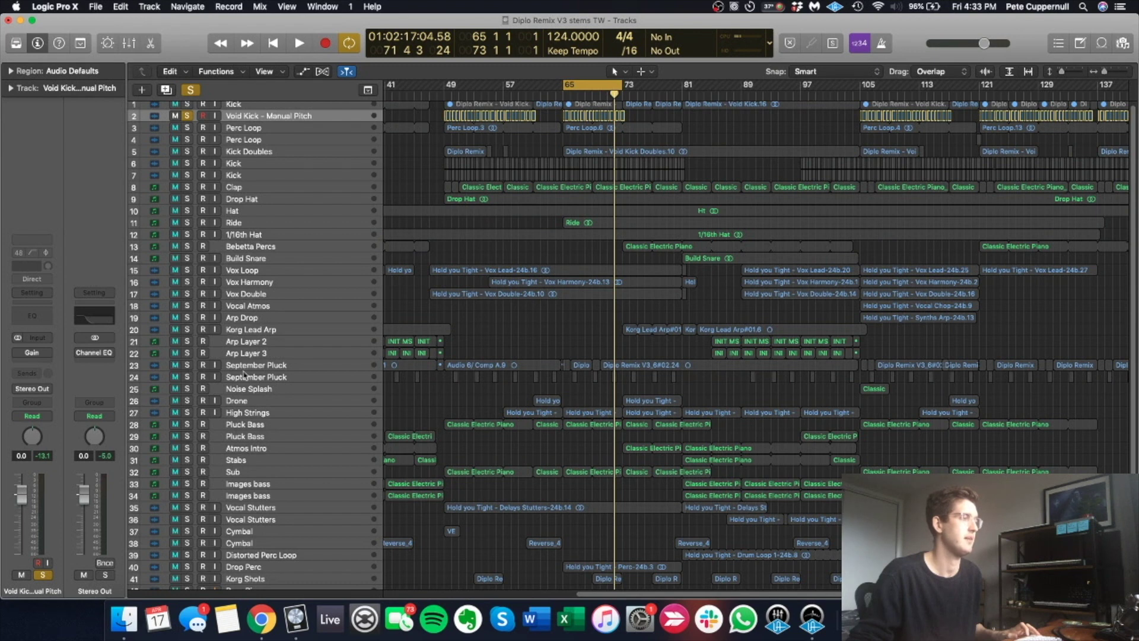
{"action": "key", "text": "space"}
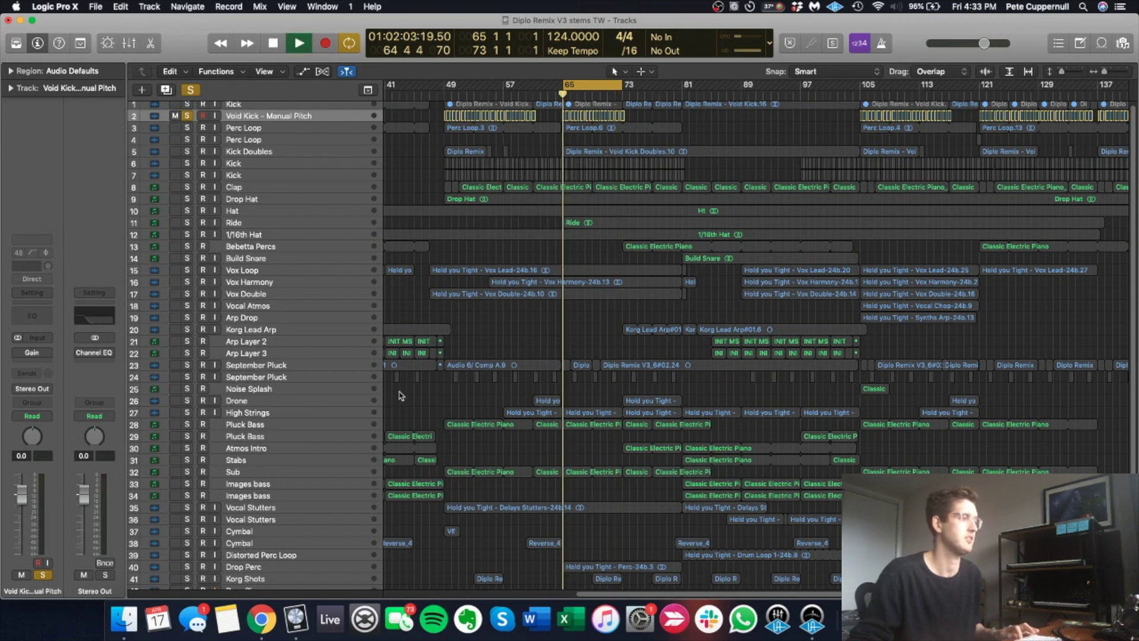
- Listen to the Sub and first Pluck Bass tracks soloed alongside the kick, stop playback, and unsolo both bass tracks
{"action": "left_click", "coordinate": [187, 472]}
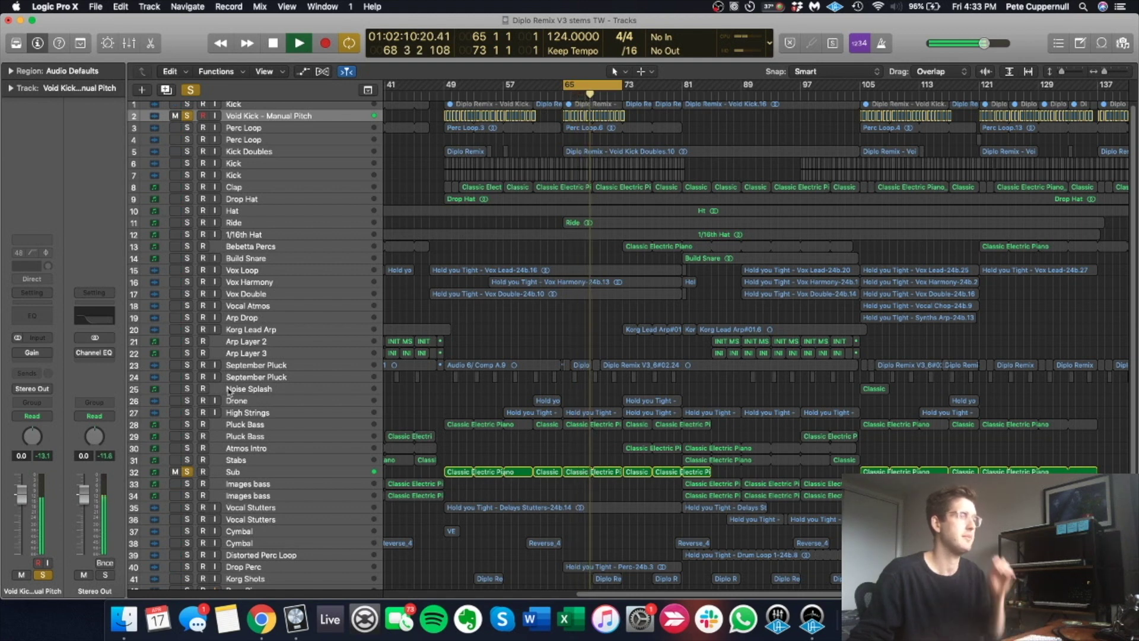
{"action": "left_click", "coordinate": [187, 425]}
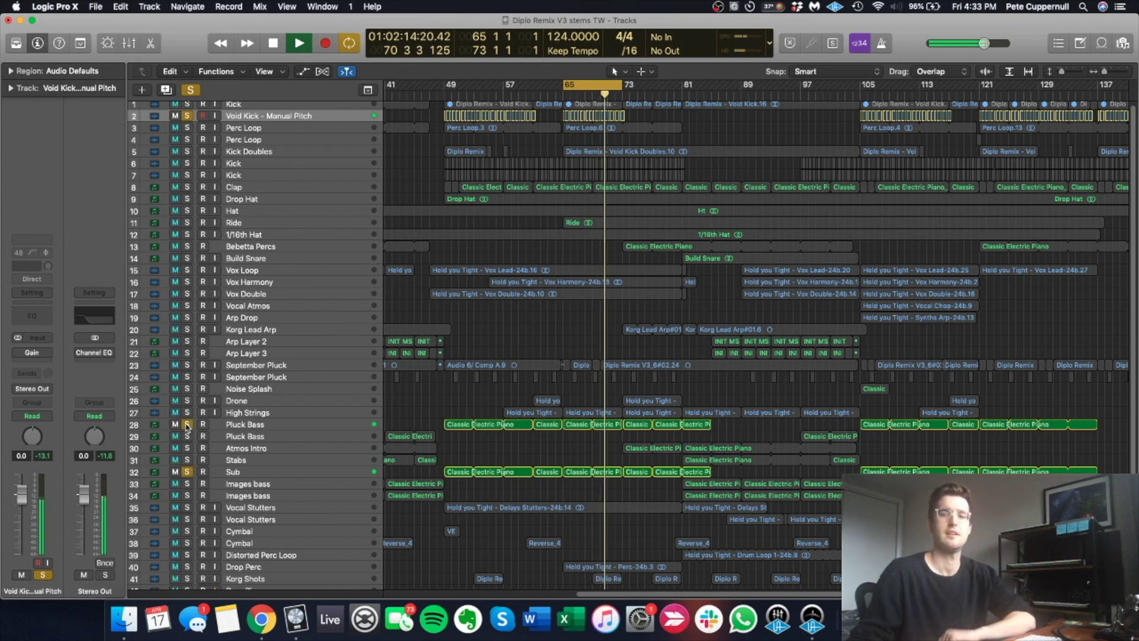
{"action": "key", "text": "space"}
{"action": "left_click", "coordinate": [187, 425]}
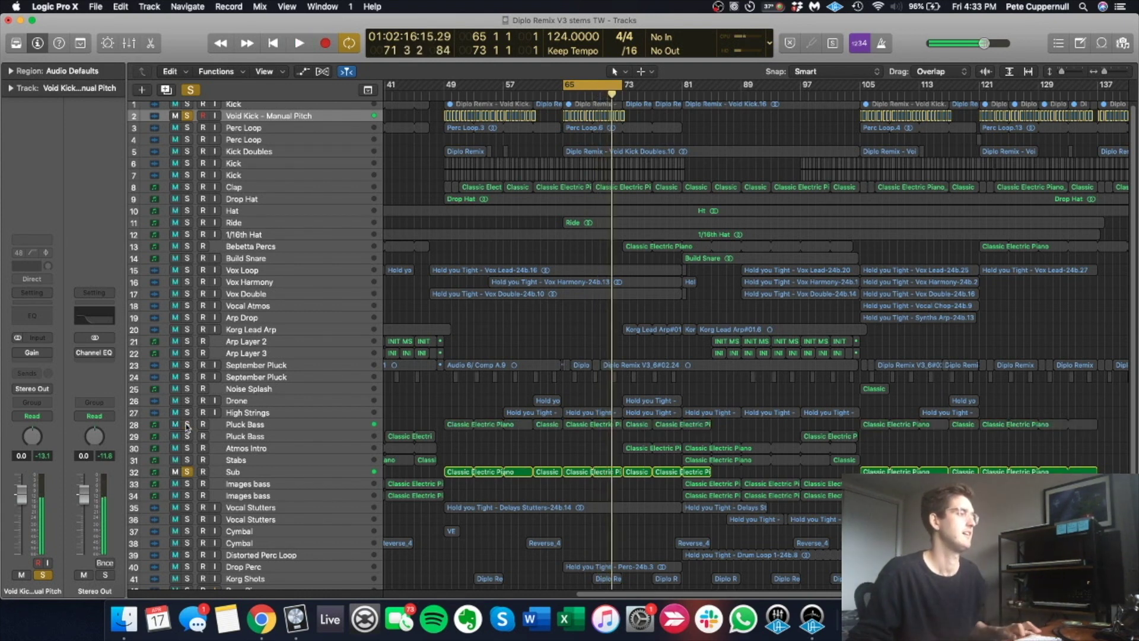
{"action": "left_click", "coordinate": [187, 472]}
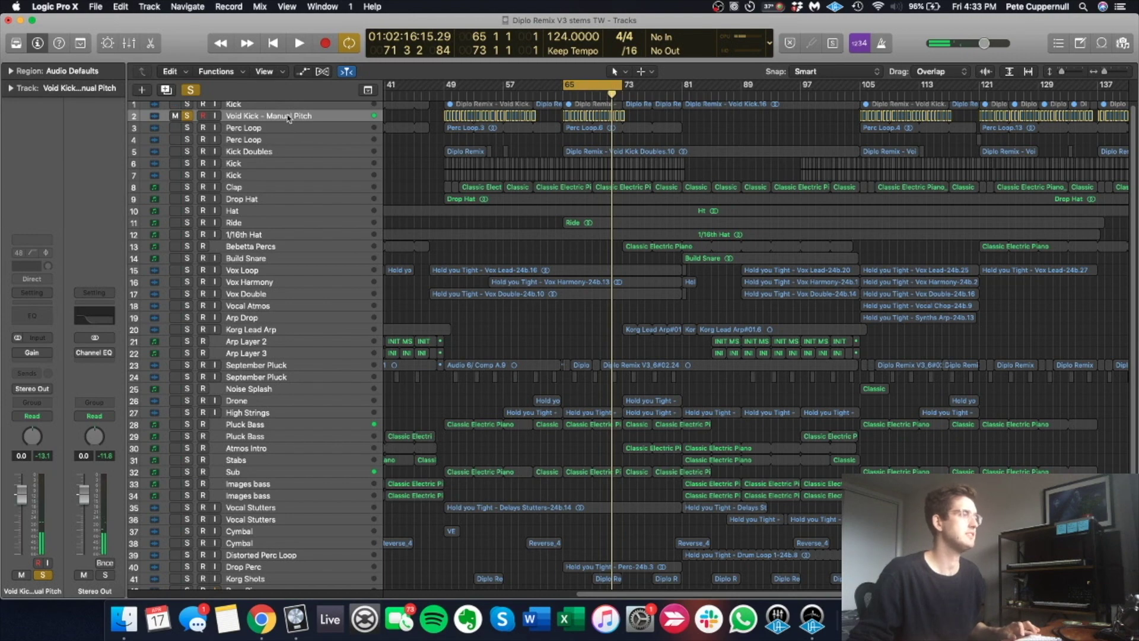
- Examine the individual Void Kick - Manual Pitch regions between bars 65 and 73 up close and play them soloed
{"action": "left_click", "coordinate": [287, 117]}
{"action": "key", "text": "z"}
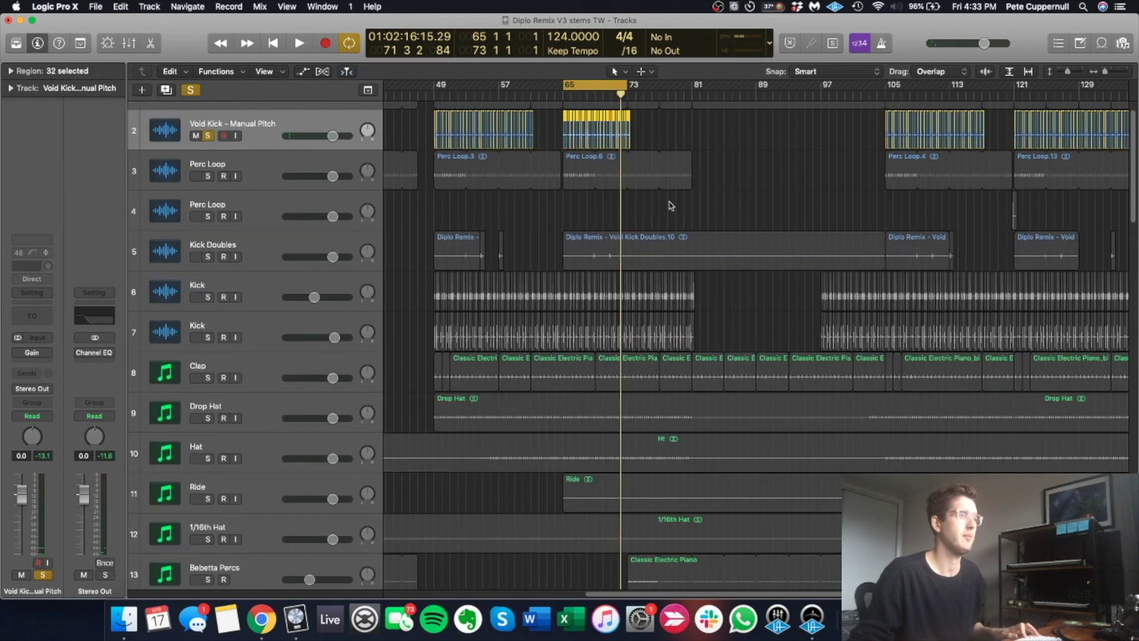
{"action": "key", "text": "super+Right"}
{"action": "key", "text": "super+Right"}
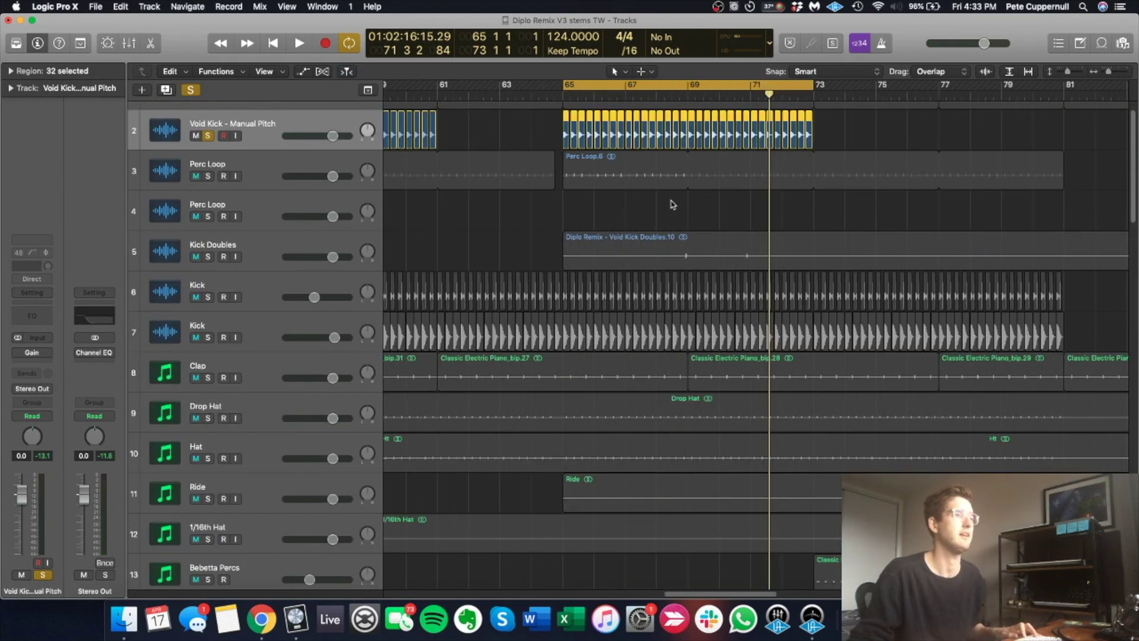
{"action": "scroll", "coordinate": [631, 205], "scroll_direction": "right", "scroll_amount": 3}
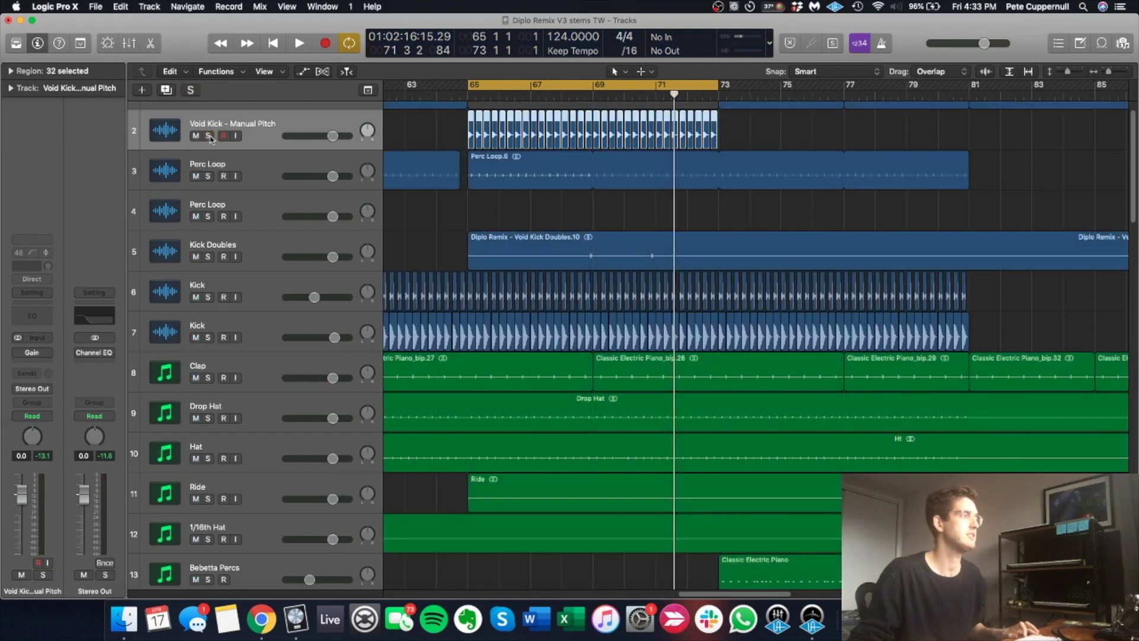
{"action": "key", "text": "super+Down"}
{"action": "key", "text": "super+Right"}
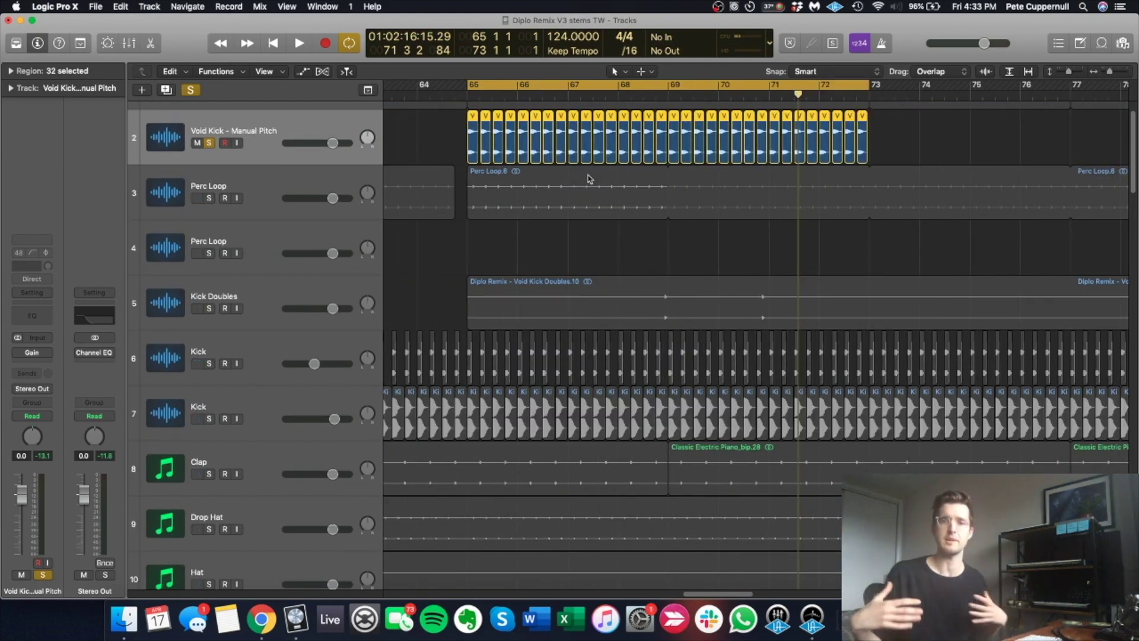
{"action": "key", "text": "space"}
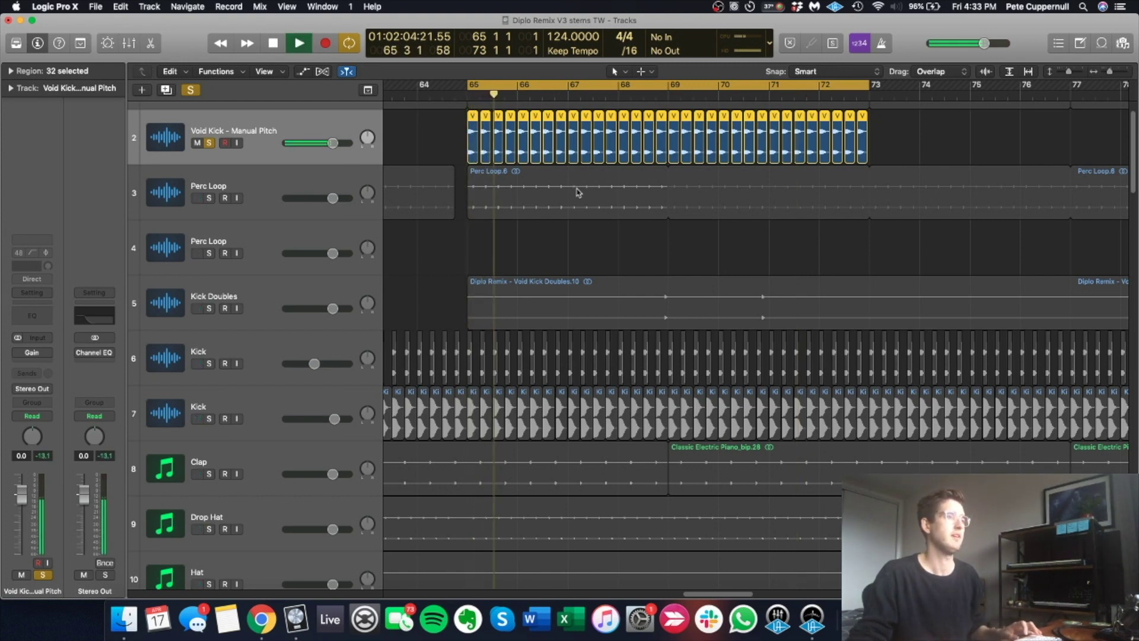
{"action": "key", "text": "space"}
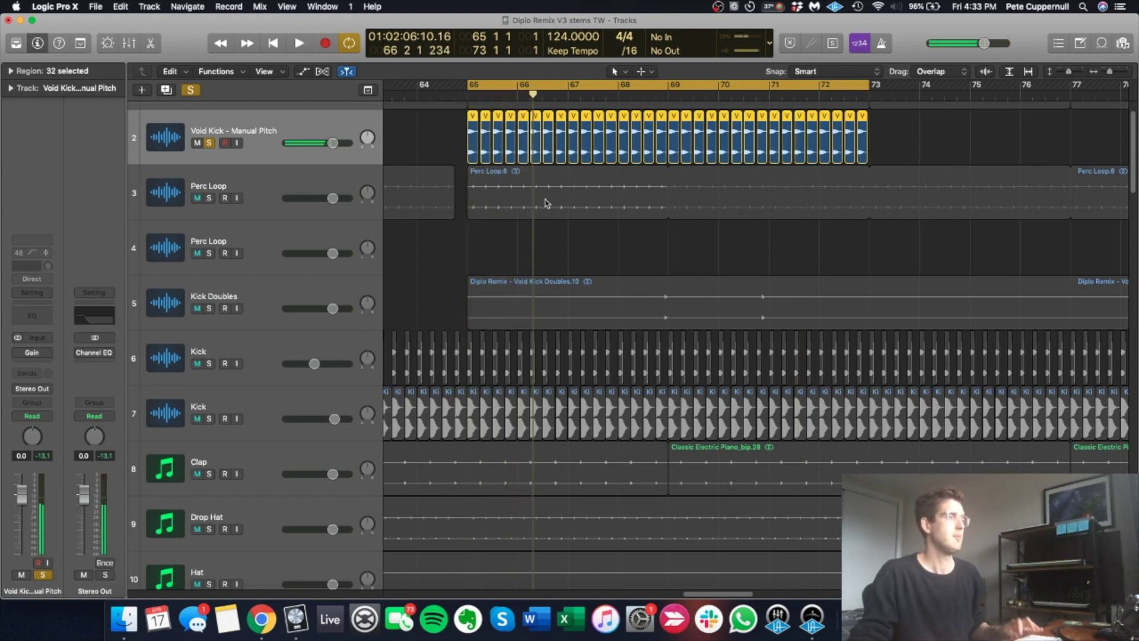
- Insert SoundShifter Pitch on the Void Kick - Manual Pitch track and listen to the kick transposed by 12 semitones
{"action": "left_click", "coordinate": [43, 363]}
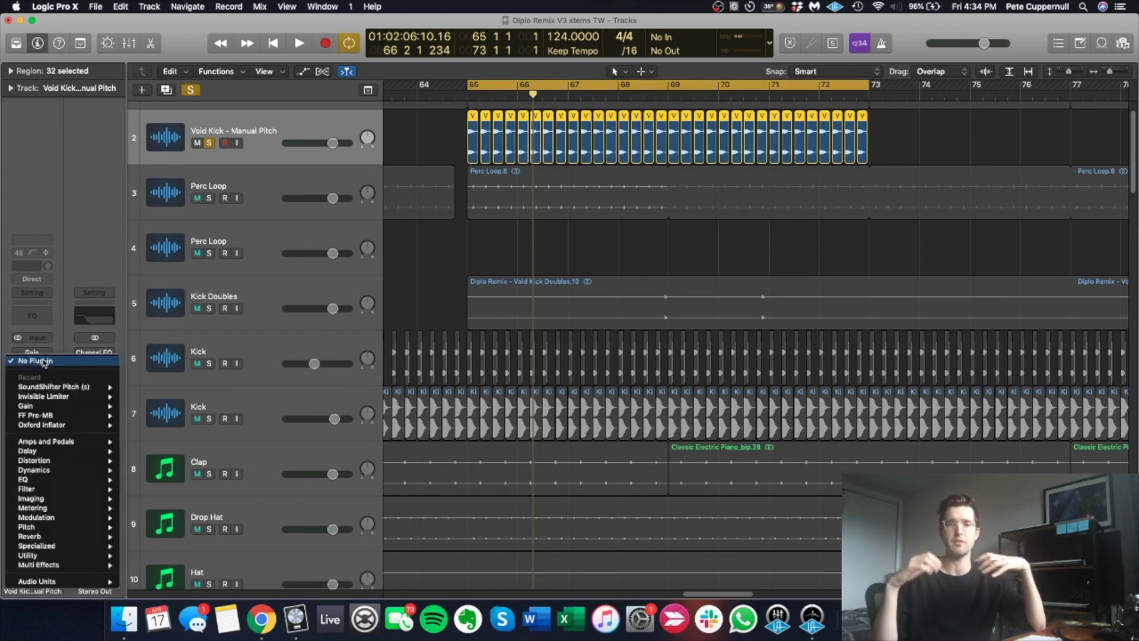
{"action": "left_click", "coordinate": [57, 389]}
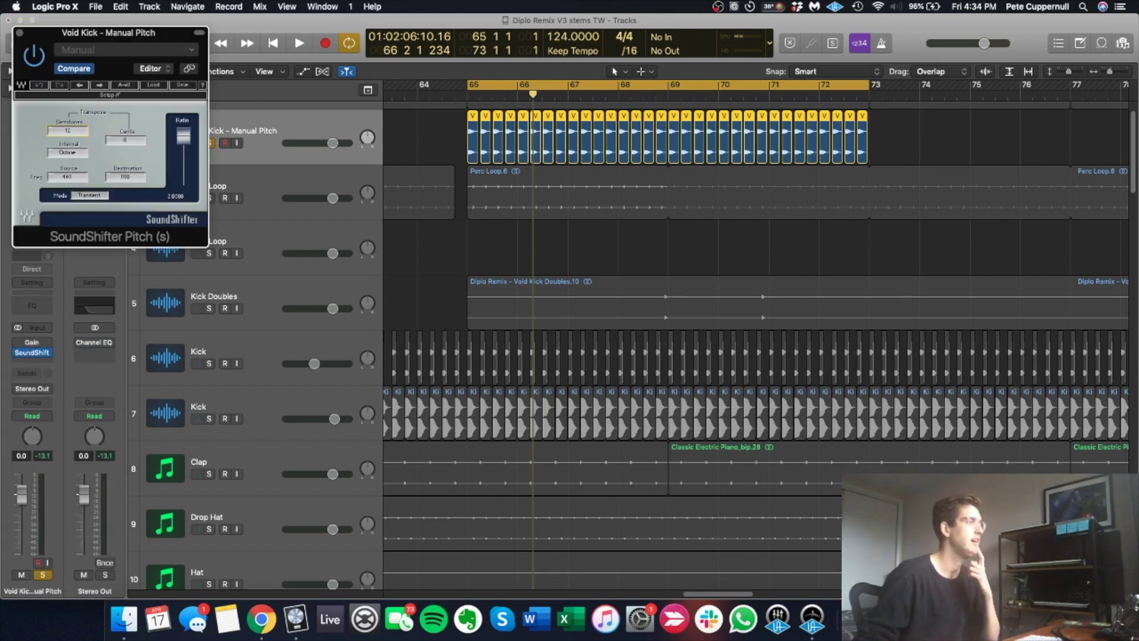
{"action": "key", "text": "space"}
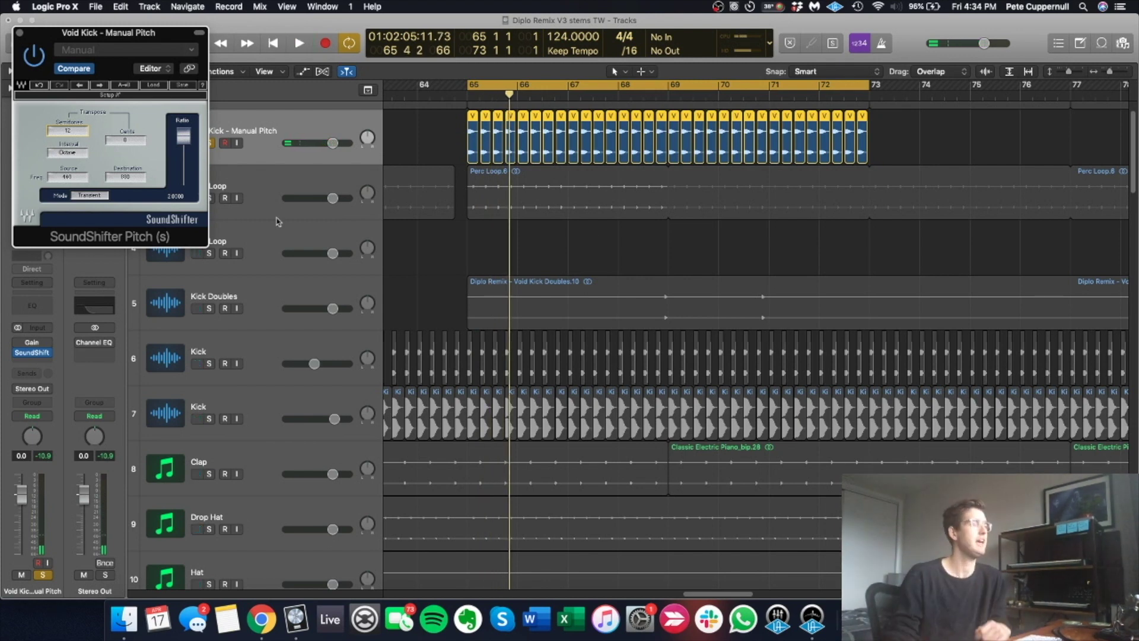
- Set the SoundShifter transposition to 0 semitones and remove the plug-in from the Void Kick - Manual Pitch track
{"action": "left_click_drag", "start_coordinate": [67, 130], "coordinate": [67, 138]}
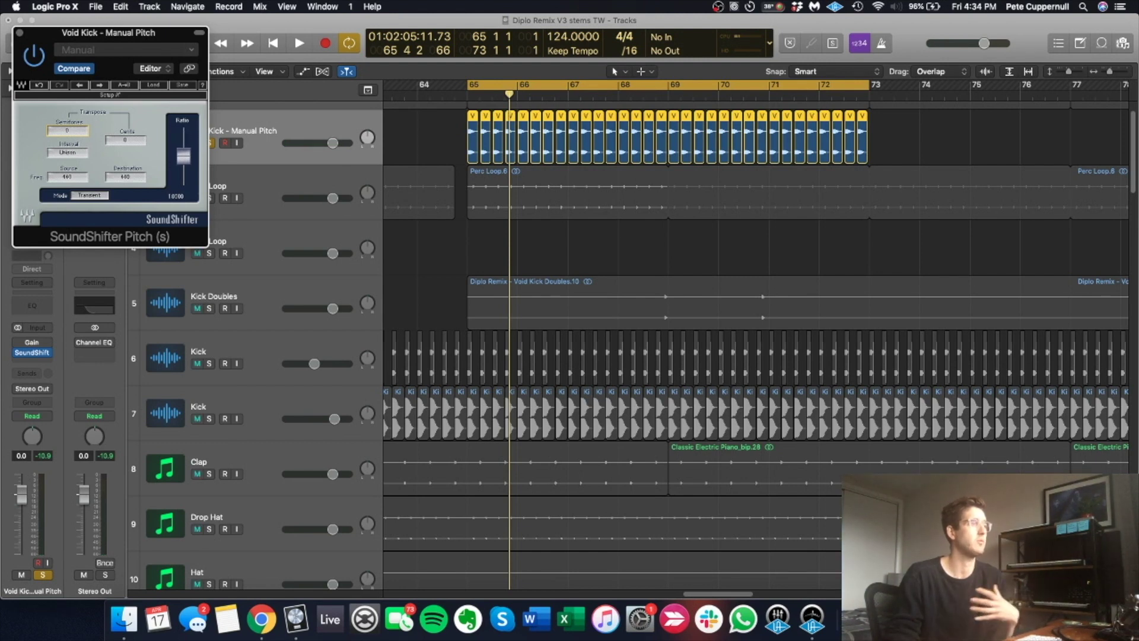
{"action": "left_click", "coordinate": [20, 33]}
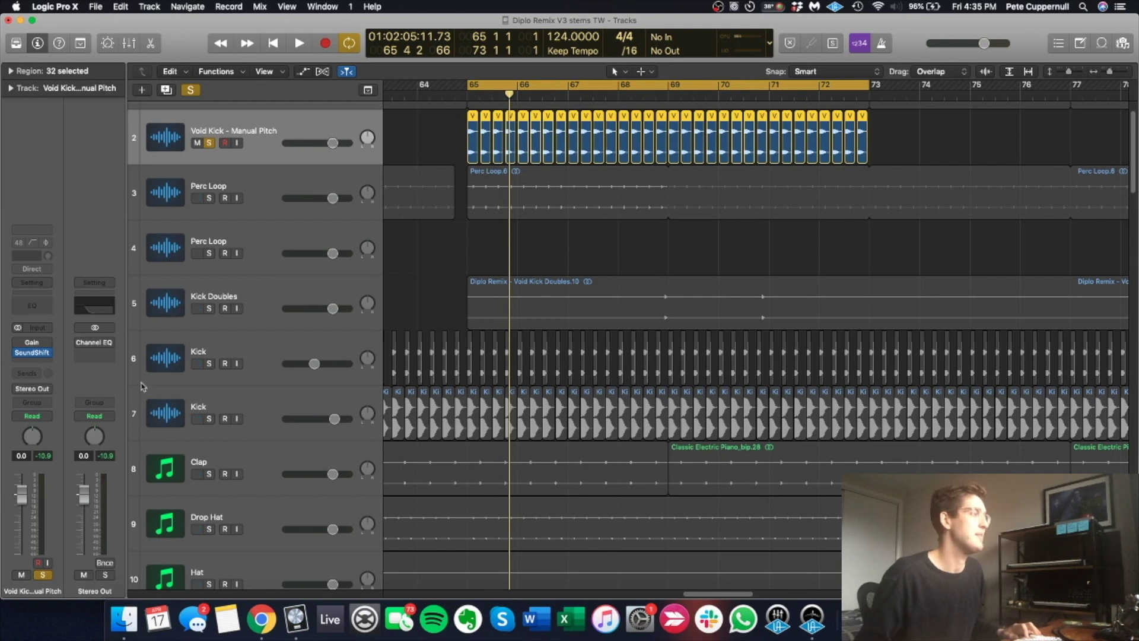
{"action": "left_click", "coordinate": [50, 354]}
{"action": "left_click", "coordinate": [54, 371]}
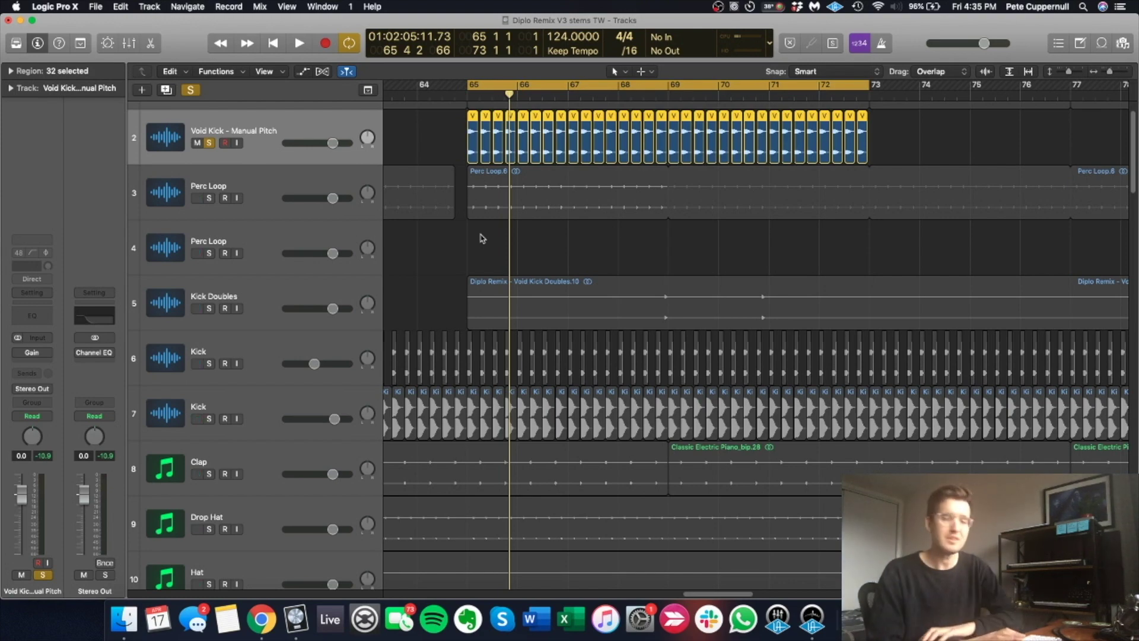
- Listen to the start of the cycle range with the unprocessed Void Kick - Manual Pitch track soloed
{"action": "key", "text": "space"}
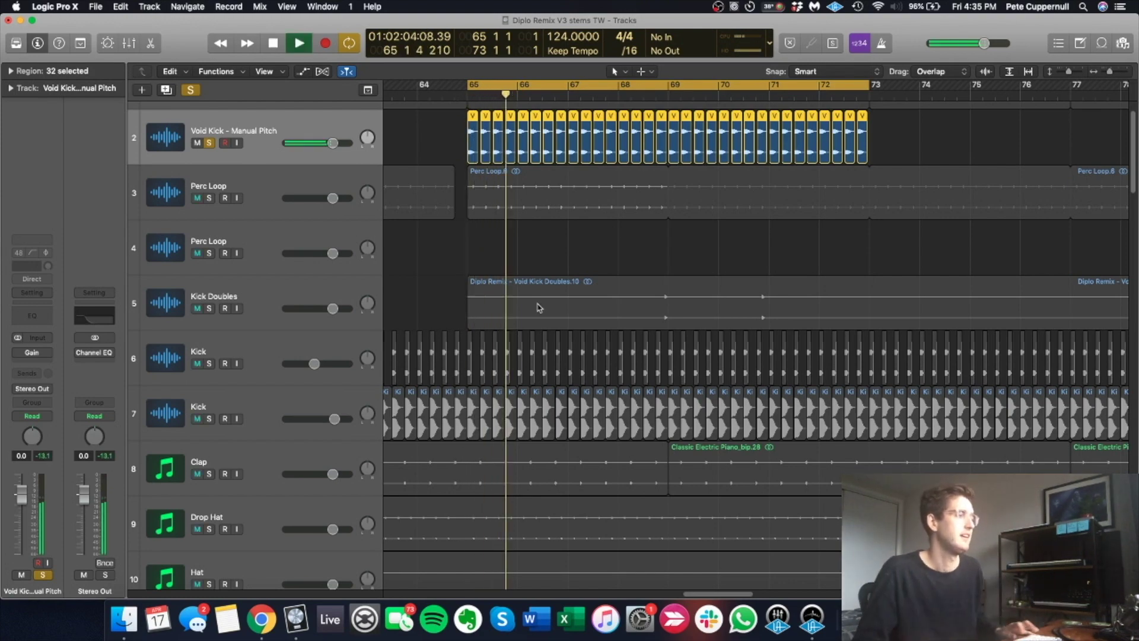
{"action": "key", "text": "space"}
- Solo only the Sub track, listen to it from bar 65, and stop playback
{"action": "key", "text": "z"}
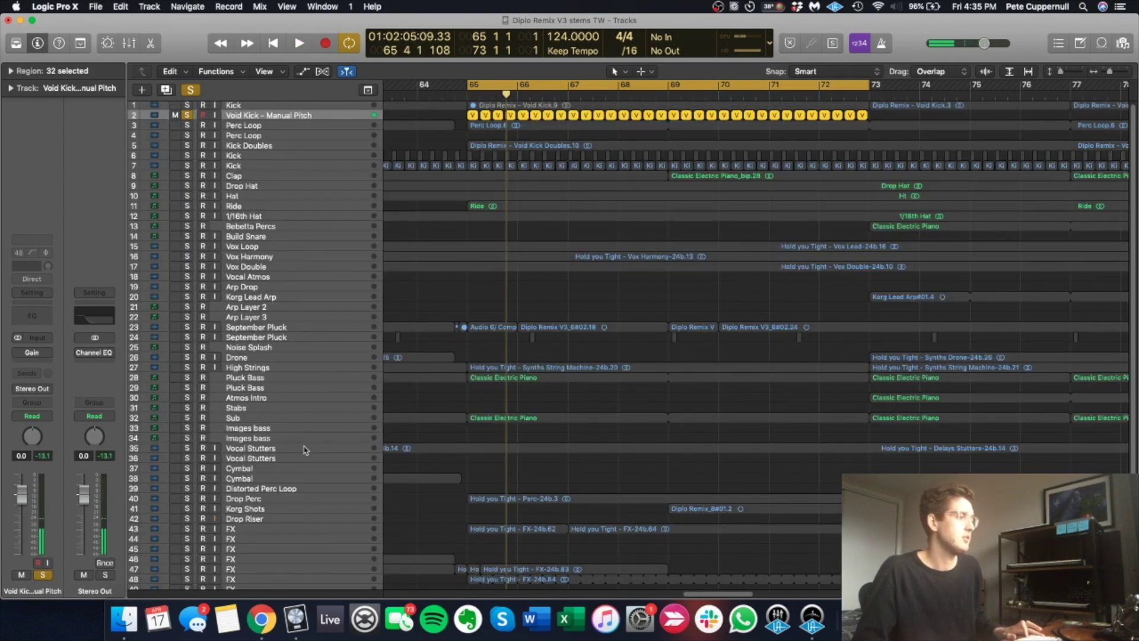
{"action": "scroll", "coordinate": [304, 449], "scroll_direction": "down", "scroll_amount": 3}
{"action": "left_click", "coordinate": [251, 362]}
{"action": "left_click", "coordinate": [188, 363]}
{"action": "key", "text": "space"}
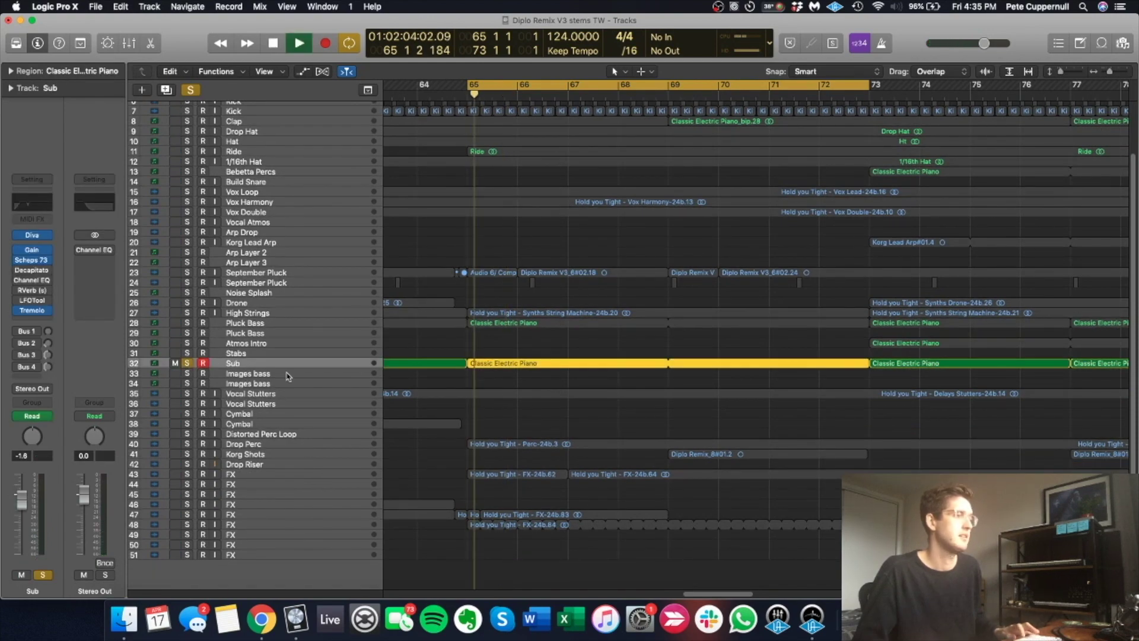
{"action": "scroll", "coordinate": [480, 354], "scroll_direction": "up", "scroll_amount": 1}
{"action": "scroll", "coordinate": [480, 353], "scroll_direction": "up", "scroll_amount": 3}
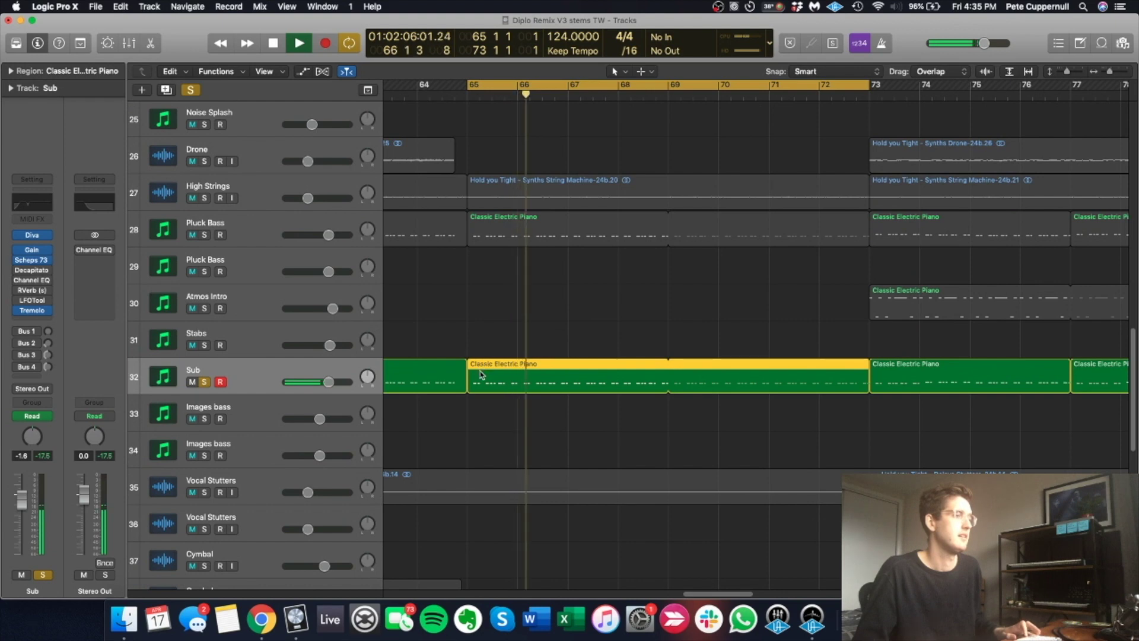
{"action": "scroll", "coordinate": [480, 353], "scroll_direction": "down", "scroll_amount": 1}
{"action": "scroll", "coordinate": [305, 363], "scroll_direction": "down", "scroll_amount": 1}
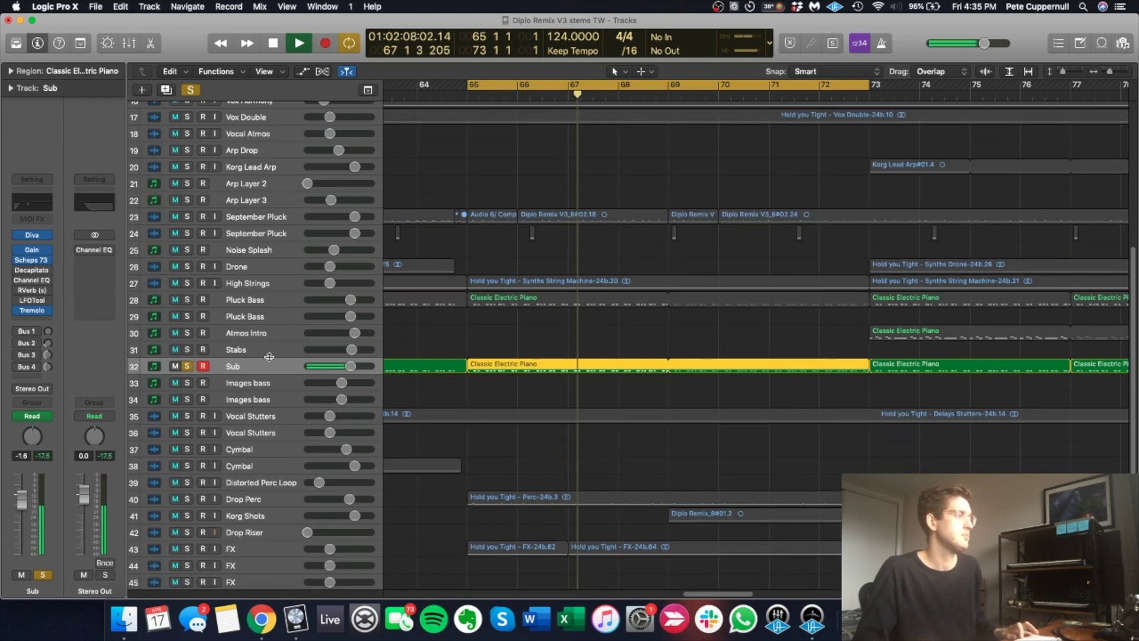
{"action": "scroll", "coordinate": [271, 361], "scroll_direction": "down", "scroll_amount": 1}
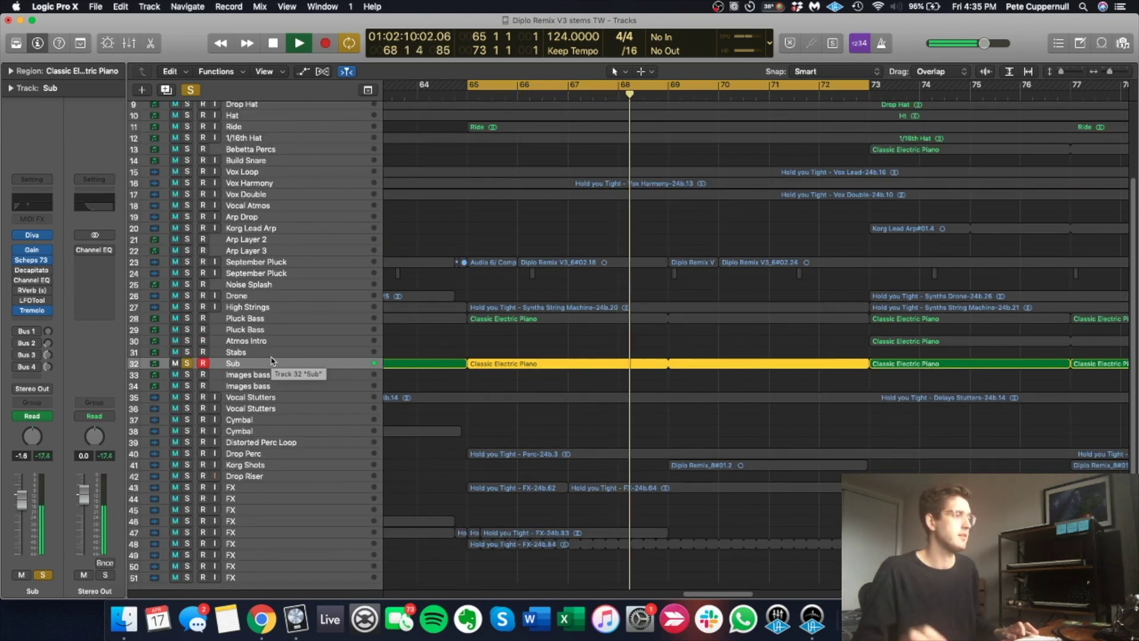
{"action": "key", "text": "space"}
- Move the Sub track up directly below the Void Kick - Manual Pitch track
{"action": "scroll", "coordinate": [273, 363], "scroll_direction": "down", "scroll_amount": 1}
{"action": "scroll", "coordinate": [271, 363], "scroll_direction": "down", "scroll_amount": 1}
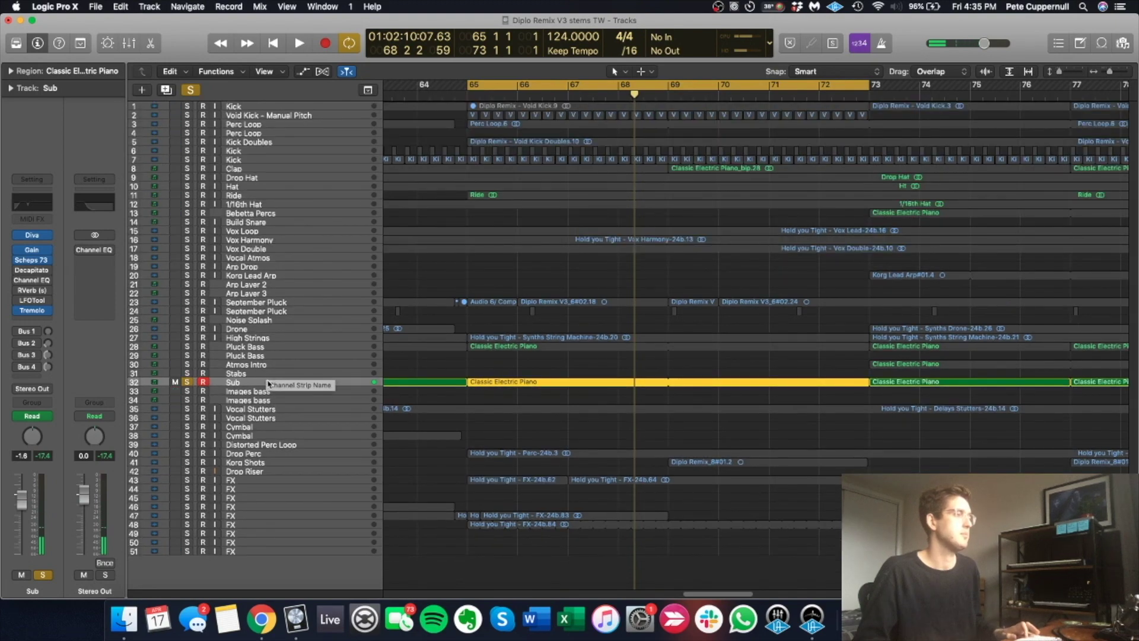
{"action": "left_click_drag", "start_coordinate": [268, 384], "coordinate": [261, 125]}
{"action": "scroll", "coordinate": [502, 193], "scroll_direction": "up", "scroll_amount": 2}
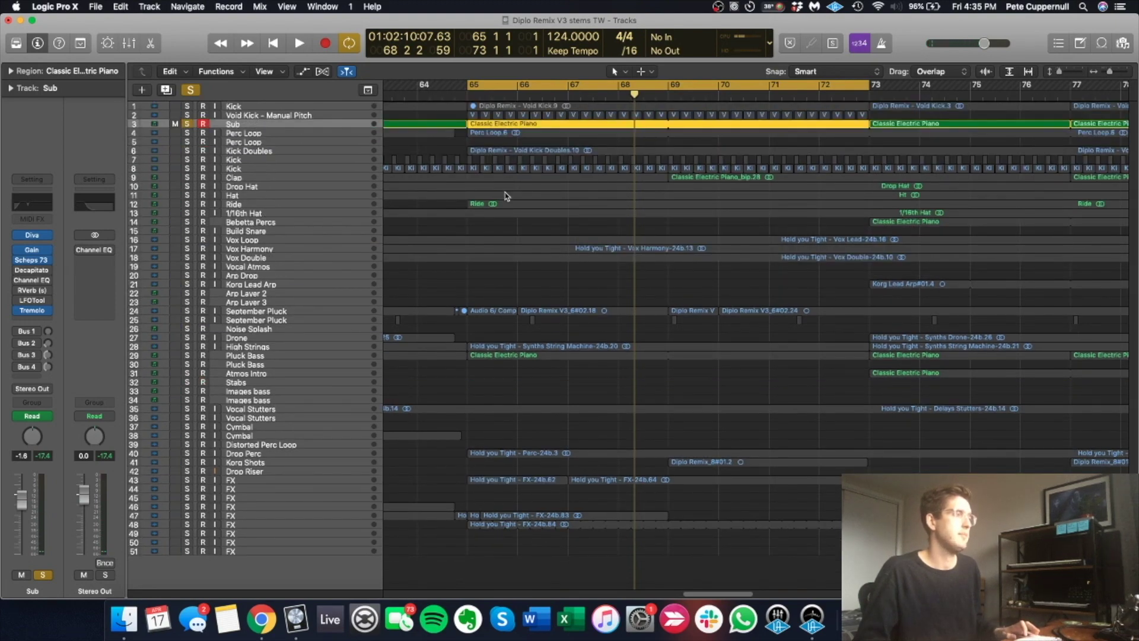
- Open the Channel EQ on the Stereo Out, enable it with its high-cut band off, and move its window clear of the top tracks
{"action": "scroll", "coordinate": [502, 211], "scroll_direction": "up", "scroll_amount": 2}
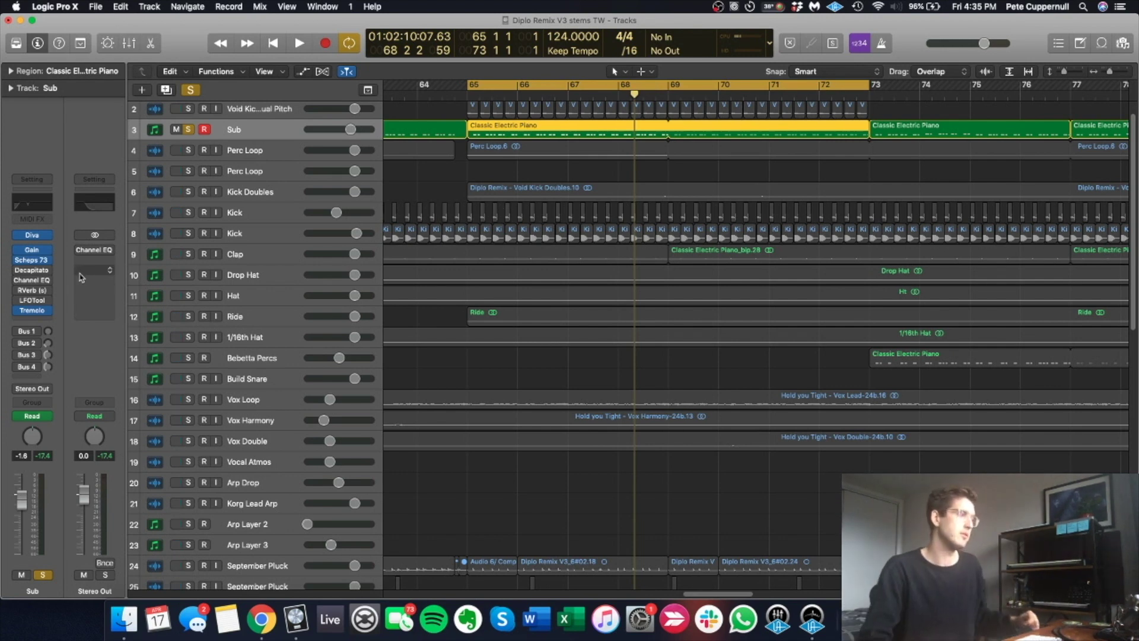
{"action": "left_click", "coordinate": [92, 252]}
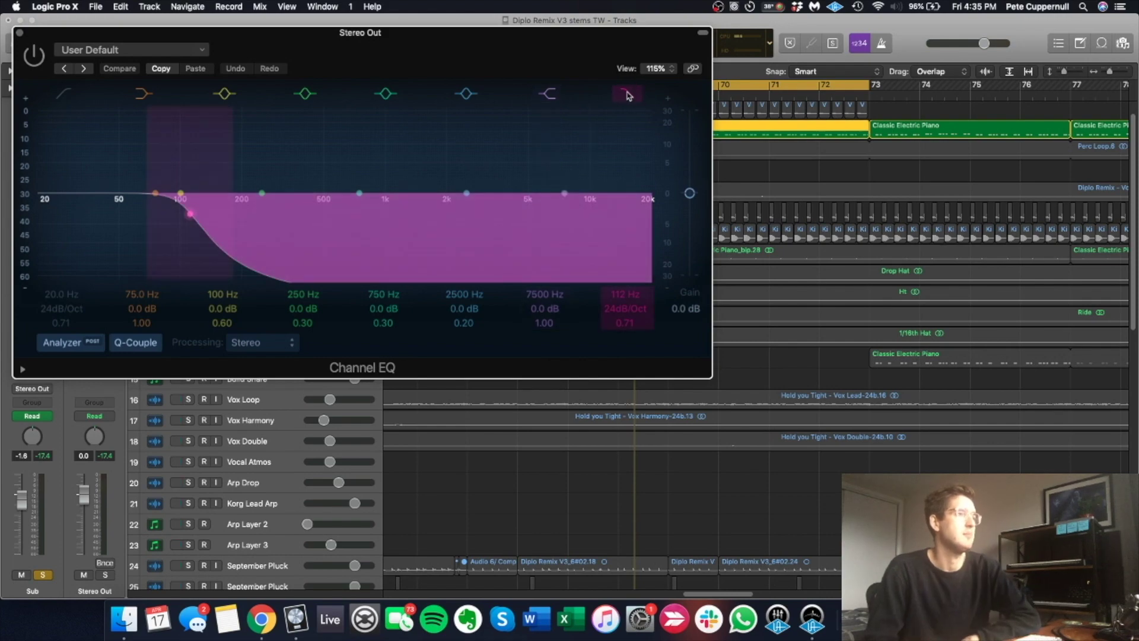
{"action": "left_click", "coordinate": [178, 190], "text": "alt"}
{"action": "left_click_drag", "start_coordinate": [428, 33], "coordinate": [837, 198]}
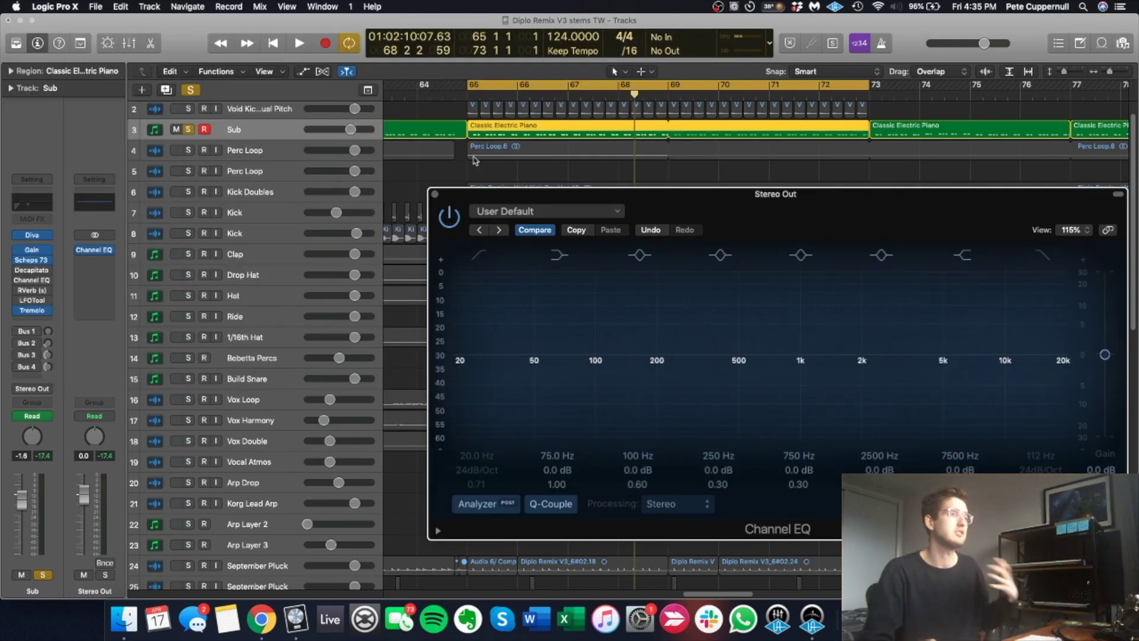
- Solo only the Void Kick - Manual Pitch track and play it to view its spectrum in the Stereo Out EQ analyzer
{"action": "scroll", "coordinate": [398, 158], "scroll_direction": "up", "scroll_amount": 1}
{"action": "left_click", "coordinate": [193, 133]}
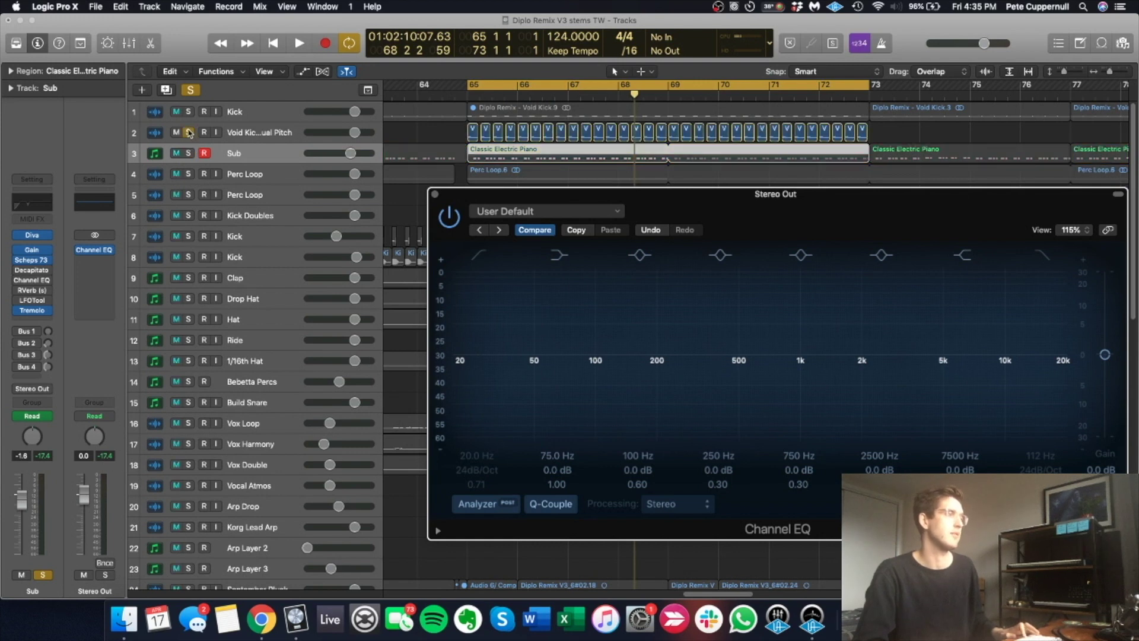
{"action": "key", "text": "space"}
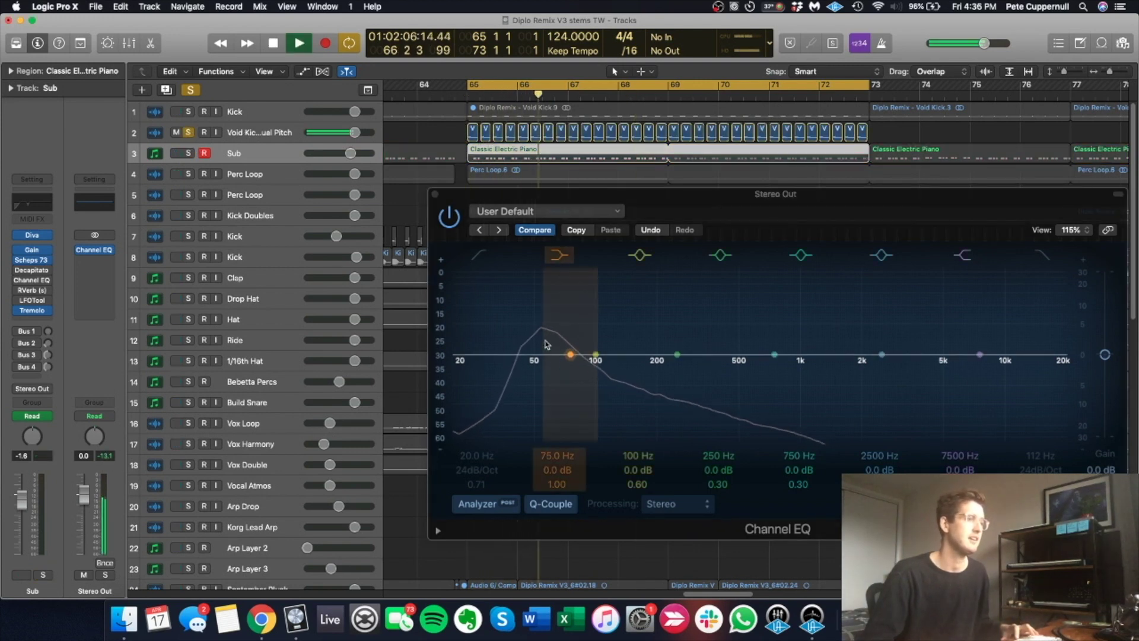
- Solo the Sub track to view its spectrum in the Stereo Out analyzer, stop playback, and close the EQ window
{"action": "key", "text": "Down"}
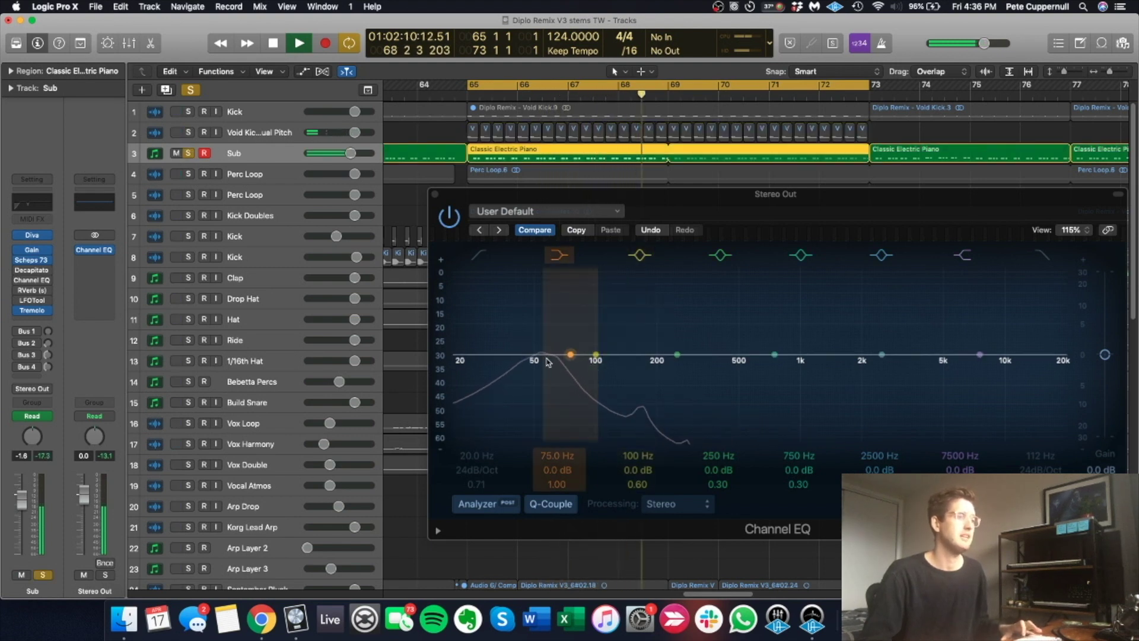
{"action": "key", "text": "space"}
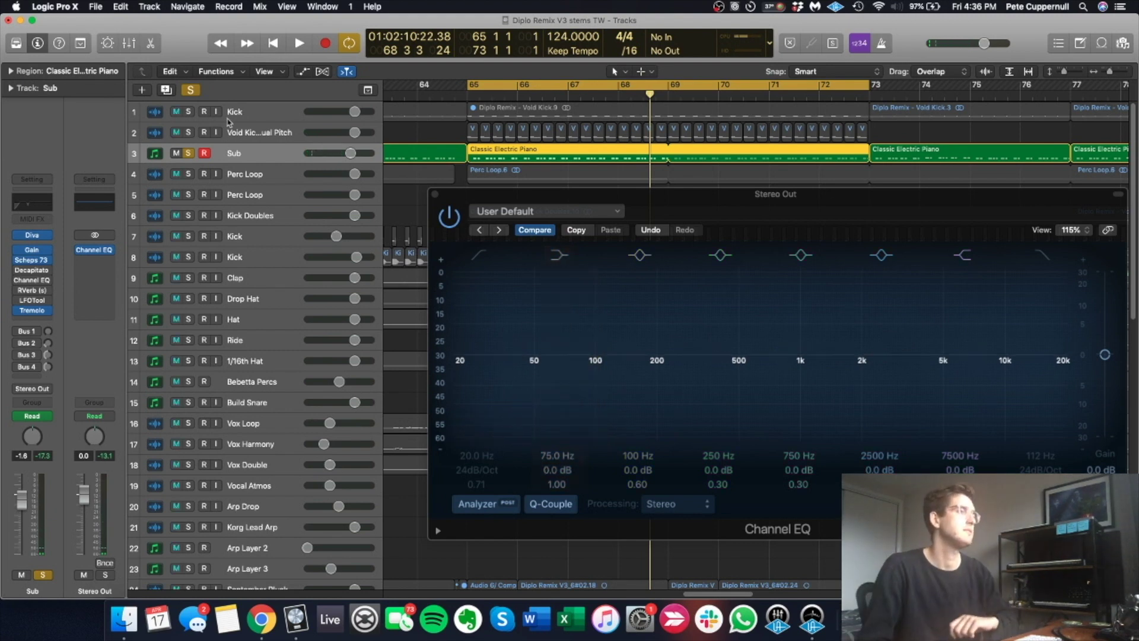
{"action": "left_click", "coordinate": [436, 195]}
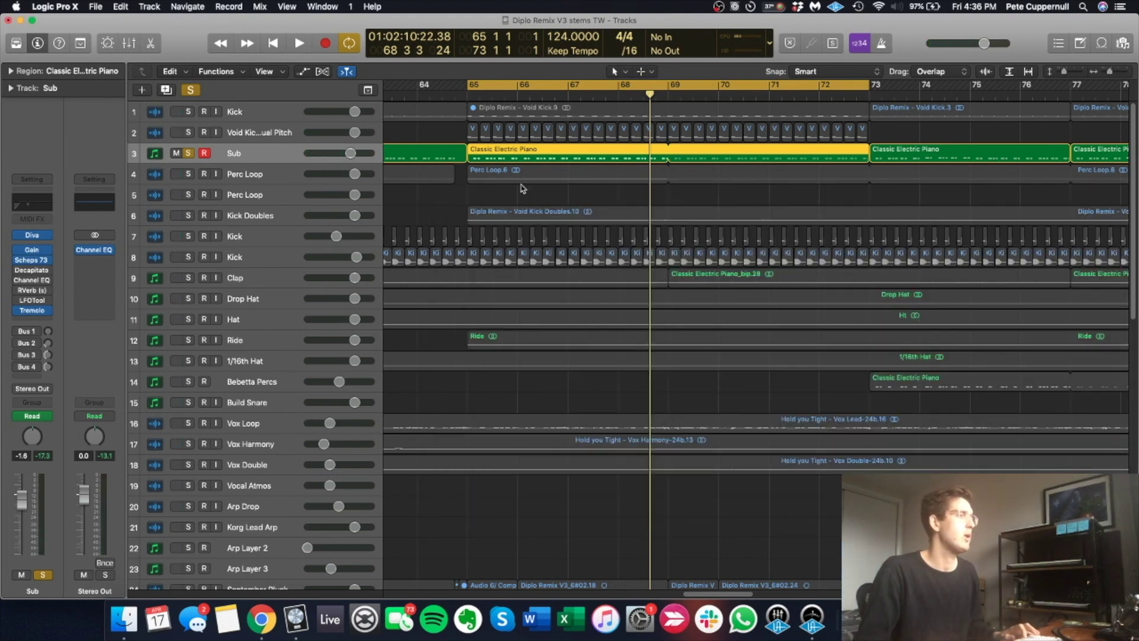
- Solo the Void Kick - Manual Pitch track together with the Sub, listen to both, and clear the solos
{"action": "left_click", "coordinate": [190, 134]}
{"action": "key", "text": "space"}
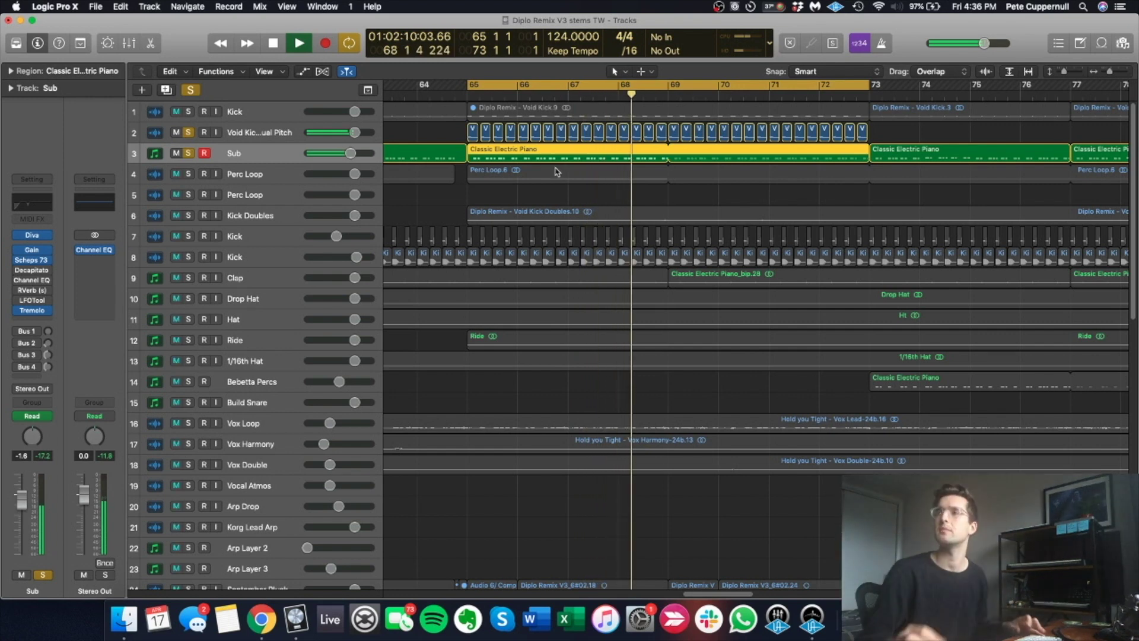
{"action": "key", "text": "space"}
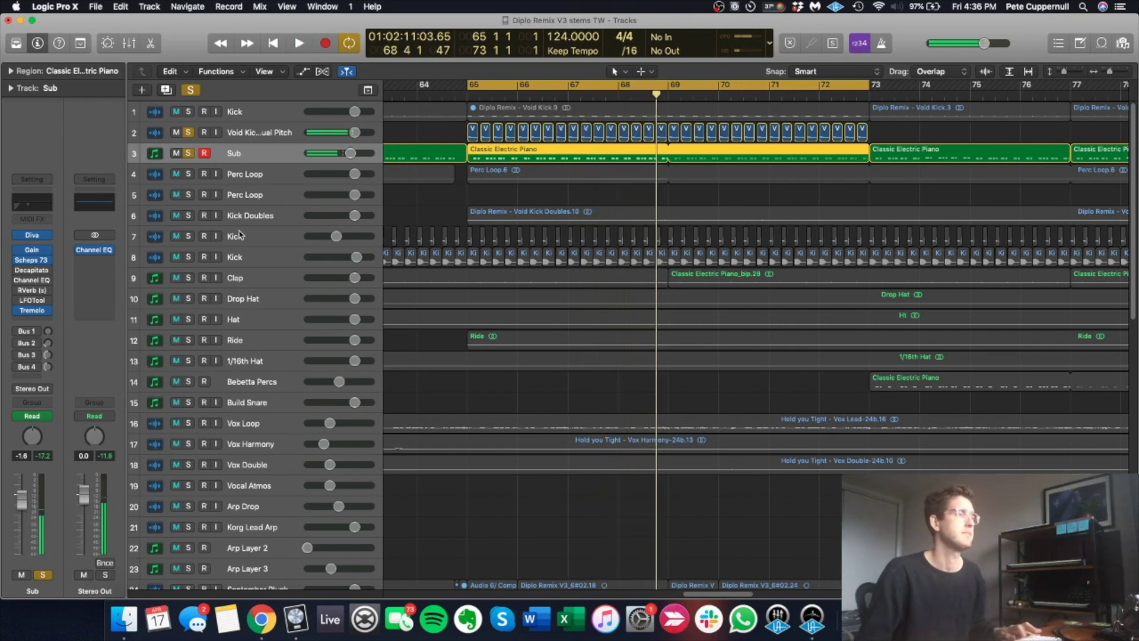
{"action": "left_click", "coordinate": [188, 153]}
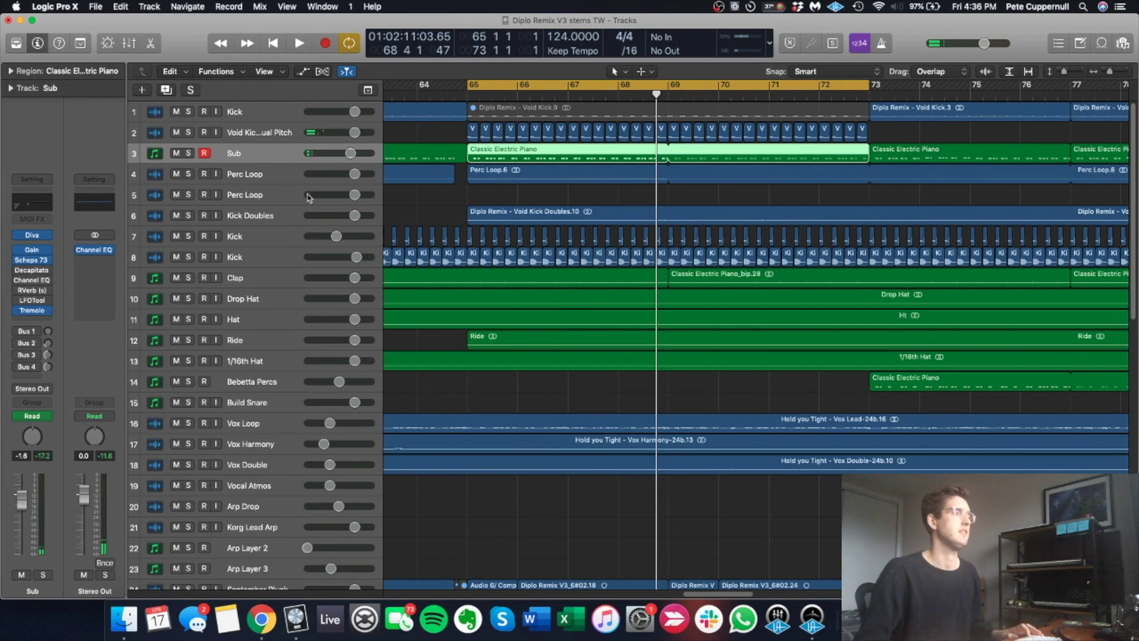
- Solo and select the Pluck Bass track on track 29, listen to it from bar 65, and stop playback
{"action": "key", "text": "super+Up"}
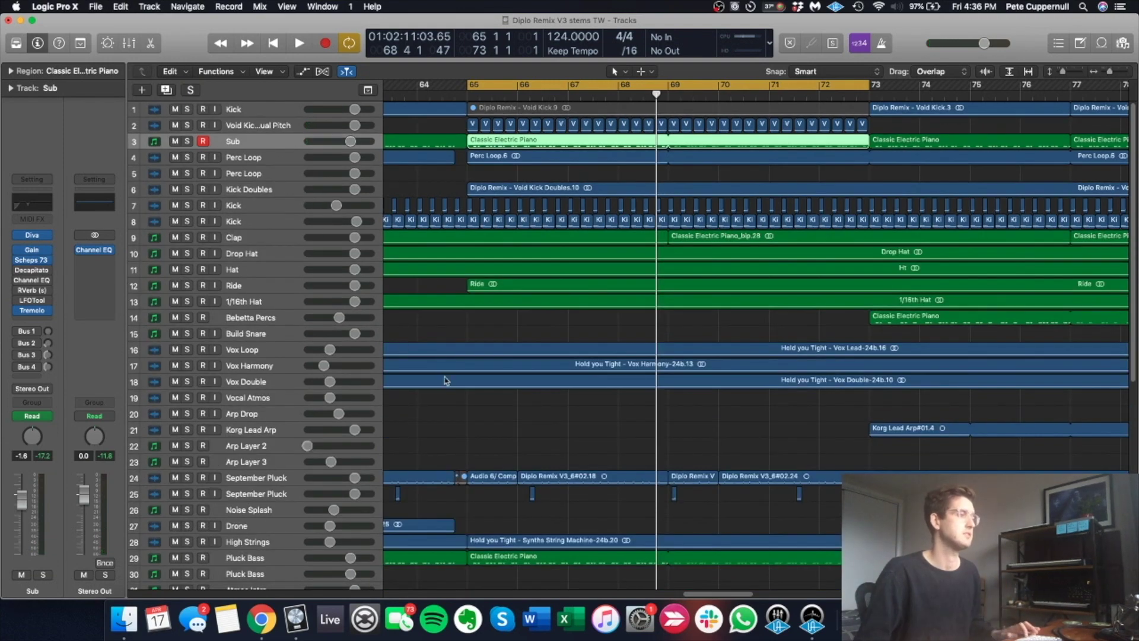
{"action": "key", "text": "super+Up"}
{"action": "scroll", "coordinate": [407, 421], "scroll_direction": "down", "scroll_amount": 3}
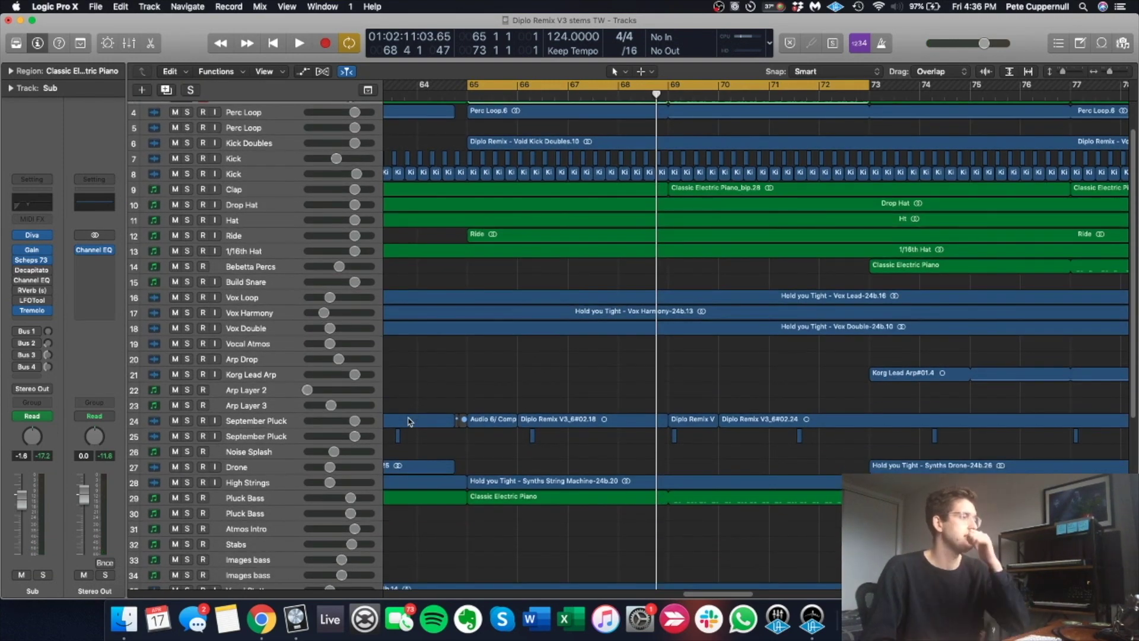
{"action": "scroll", "coordinate": [408, 421], "scroll_direction": "down", "scroll_amount": 6}
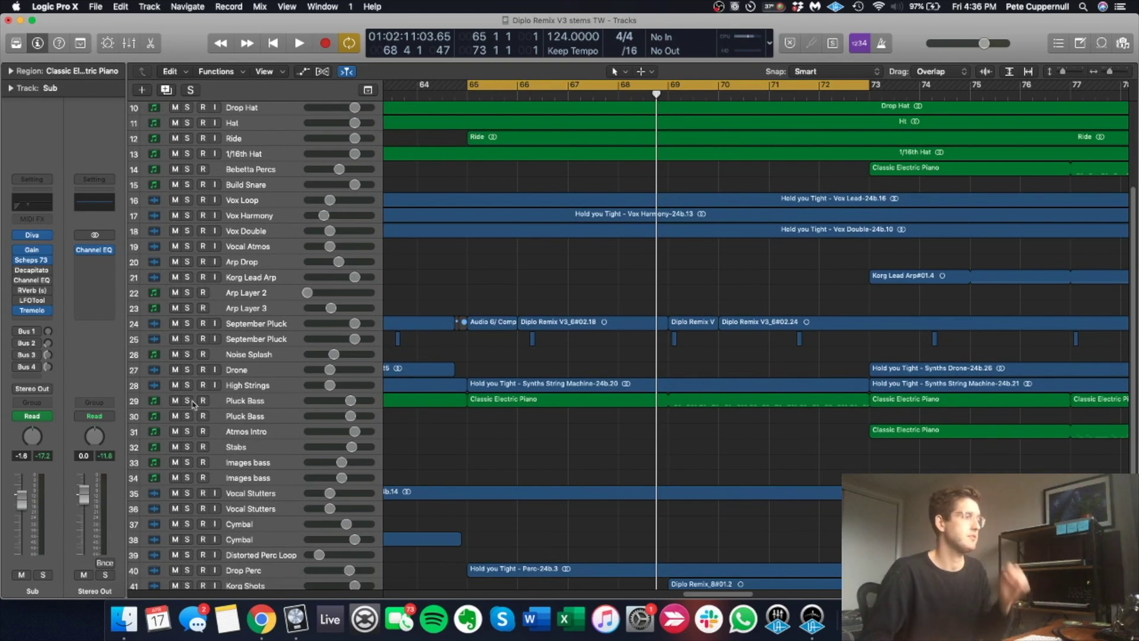
{"action": "left_click", "coordinate": [187, 401]}
{"action": "left_click", "coordinate": [240, 402]}
{"action": "key", "text": "space"}
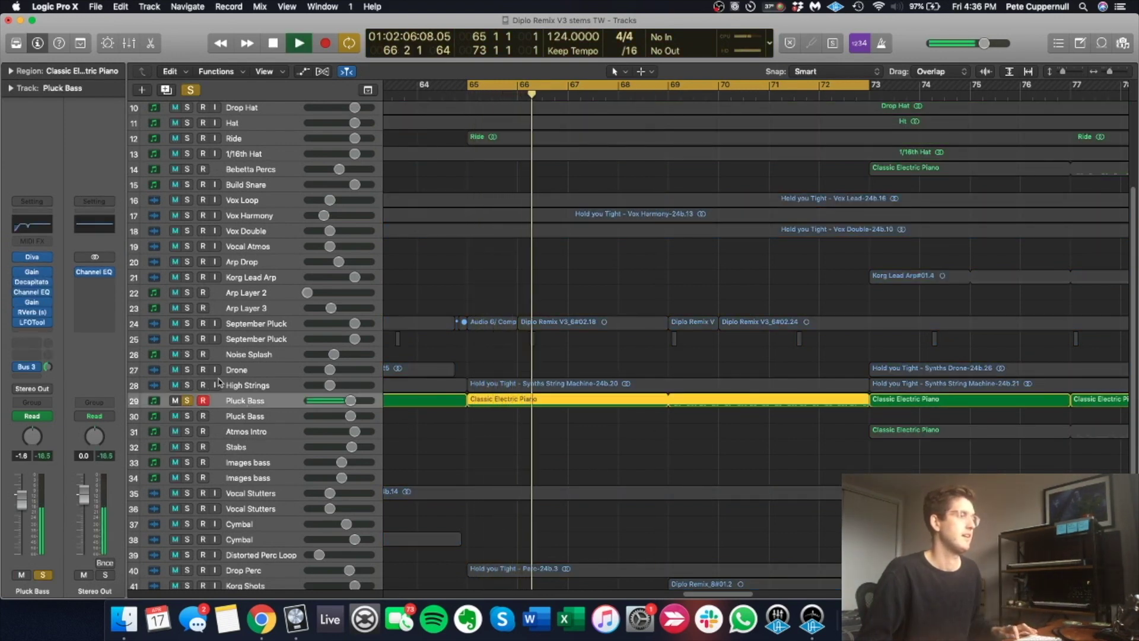
{"action": "key", "text": "space"}
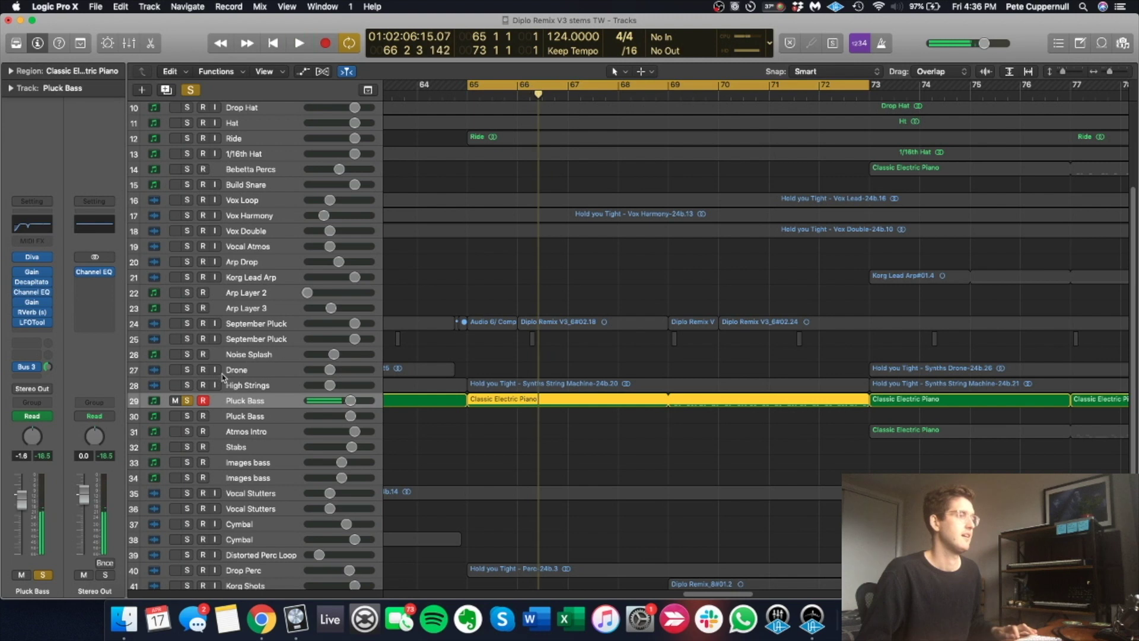
- Turn off the Pluck Bass's Bus 3 send, bypass its Decapitator, Channel EQ, second Gain, RVerb and LFOTool, and listen to the dry sound
{"action": "left_click", "coordinate": [27, 369]}
{"action": "left_click", "coordinate": [55, 359]}
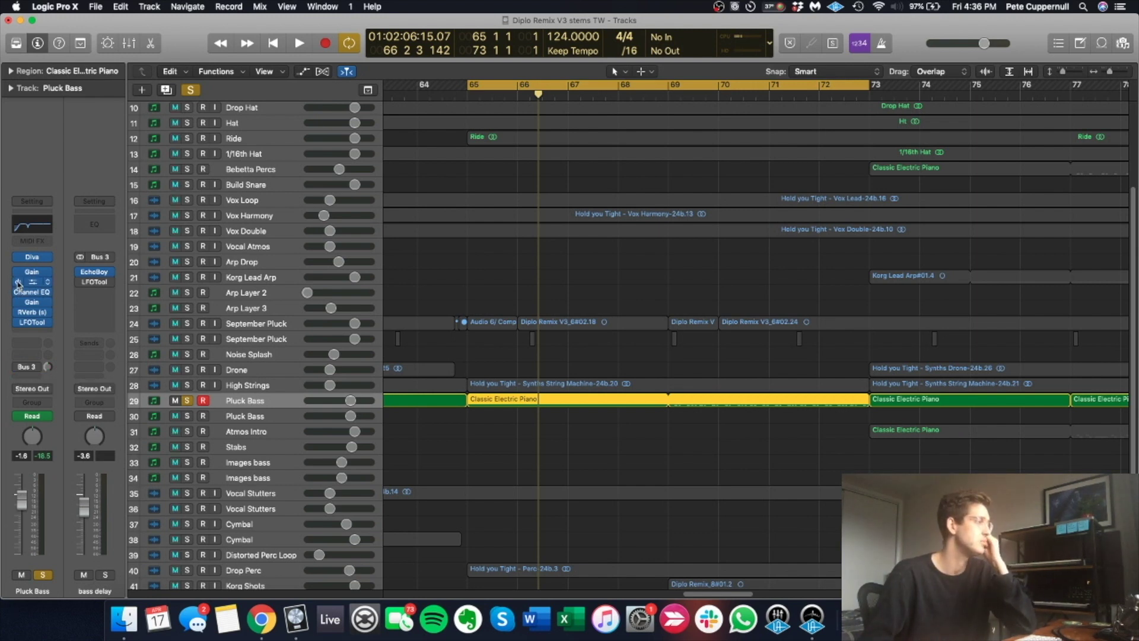
{"action": "left_click", "coordinate": [18, 283]}
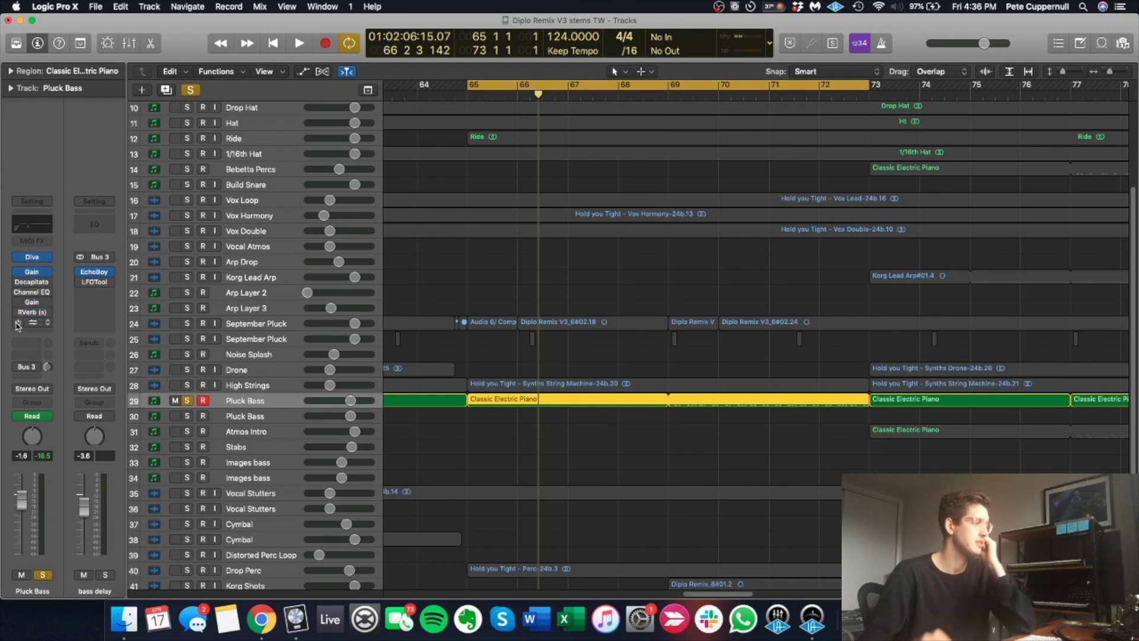
{"action": "key", "text": "space"}
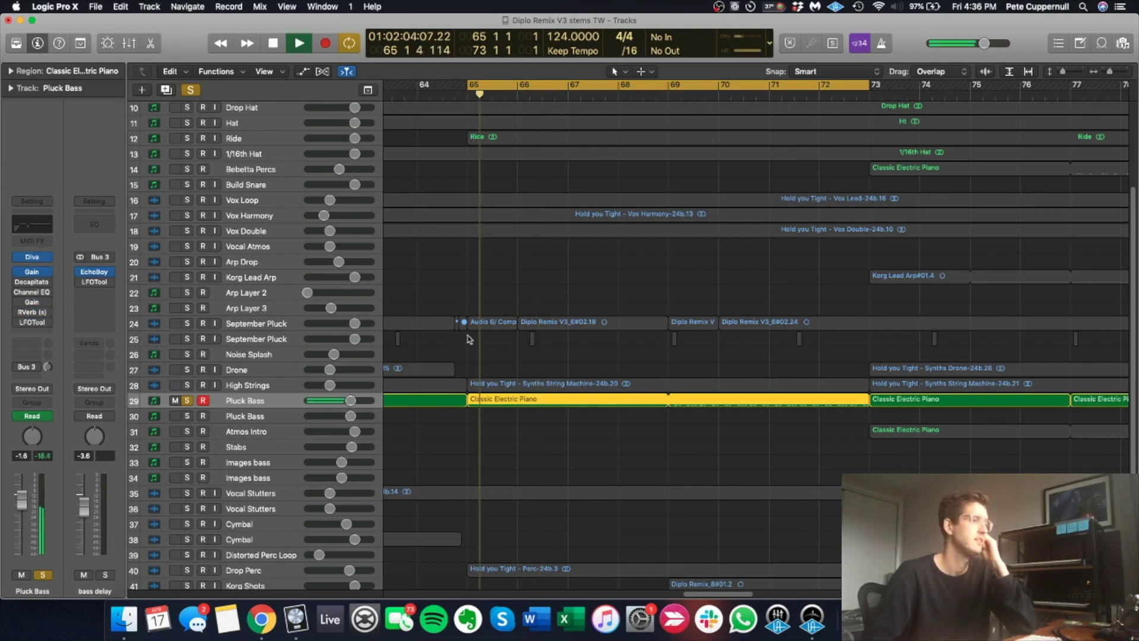
{"action": "key", "text": "space"}
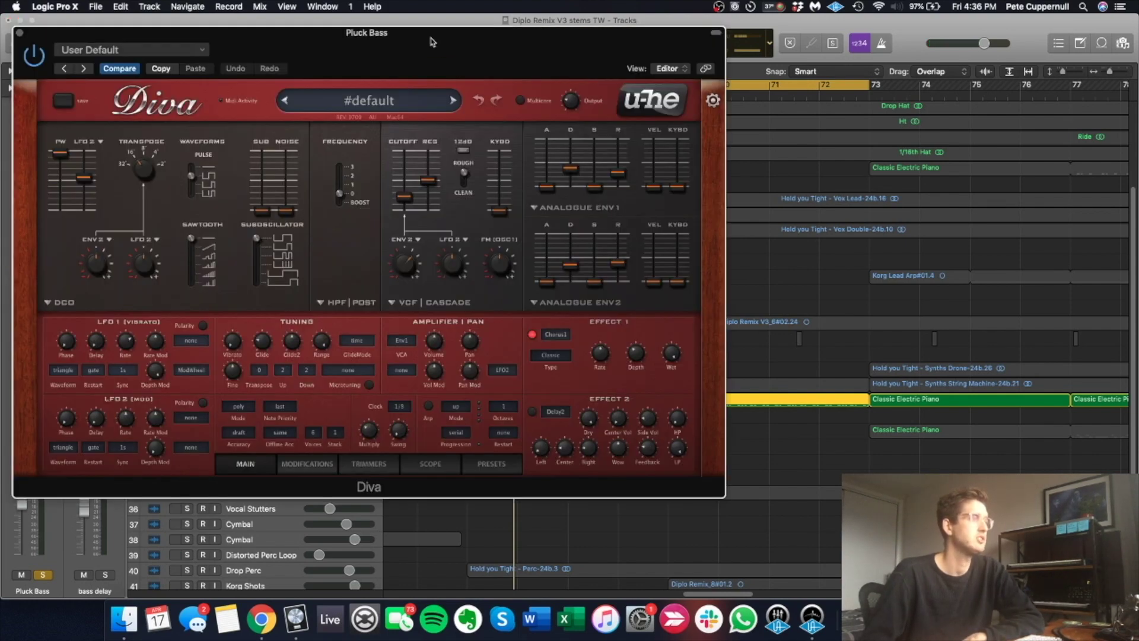
- Open the Diva synth on the Pluck Bass, move its window clear of the channel strips, and listen to the patch
{"action": "left_click_drag", "start_coordinate": [433, 41], "coordinate": [474, 61]}
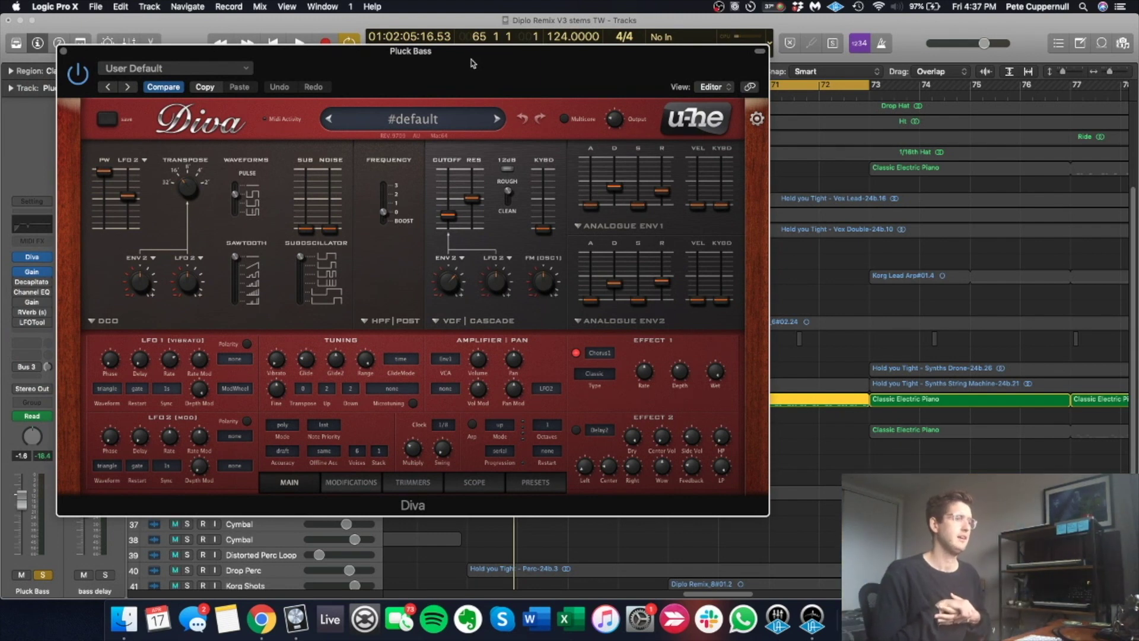
{"action": "left_click_drag", "start_coordinate": [466, 54], "coordinate": [639, 65]}
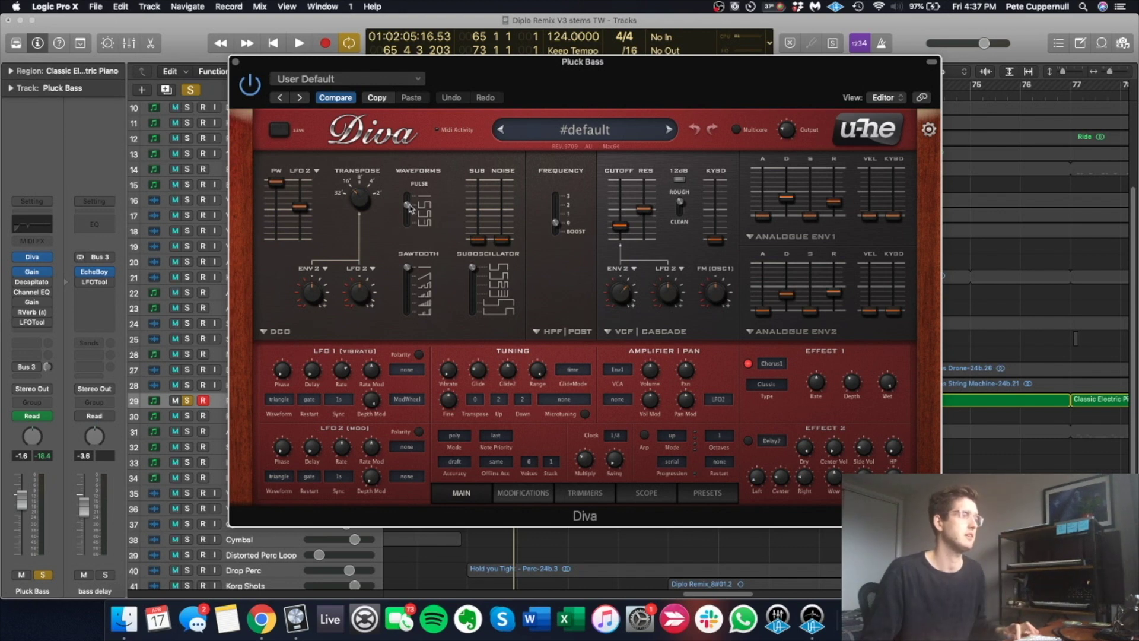
{"action": "key", "text": "space"}
{"action": "key", "text": "space"}
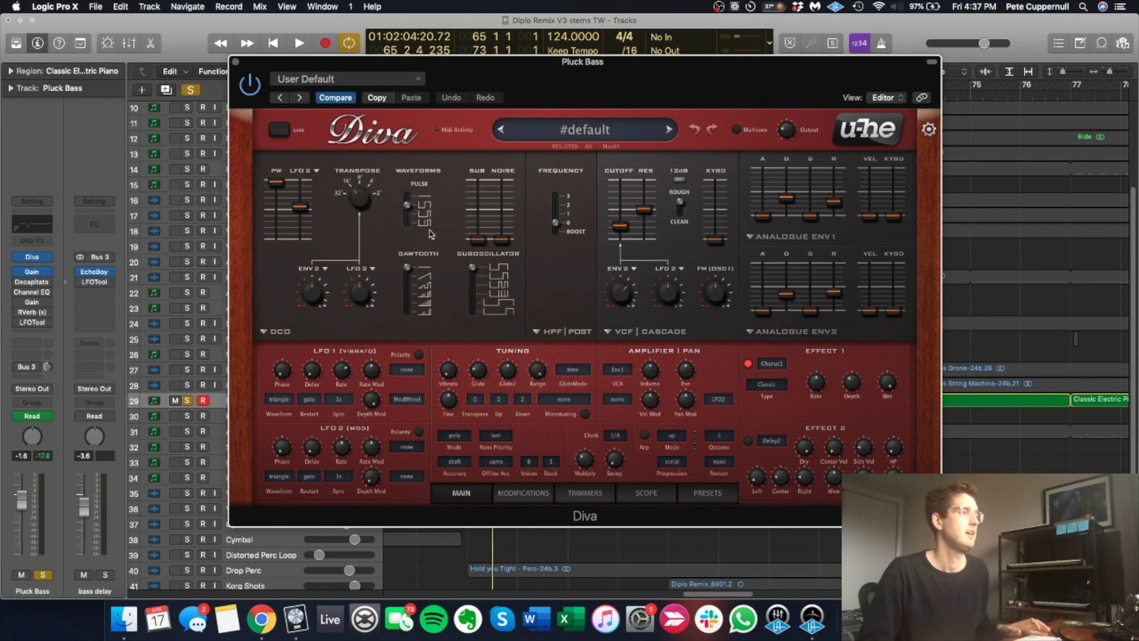
- Turn off Diva's pulse waveform, select the first sawtooth shape, and play the bass to compare the sound
{"action": "left_click_drag", "start_coordinate": [407, 206], "coordinate": [407, 195]}
{"action": "left_click_drag", "start_coordinate": [413, 274], "coordinate": [408, 276]}
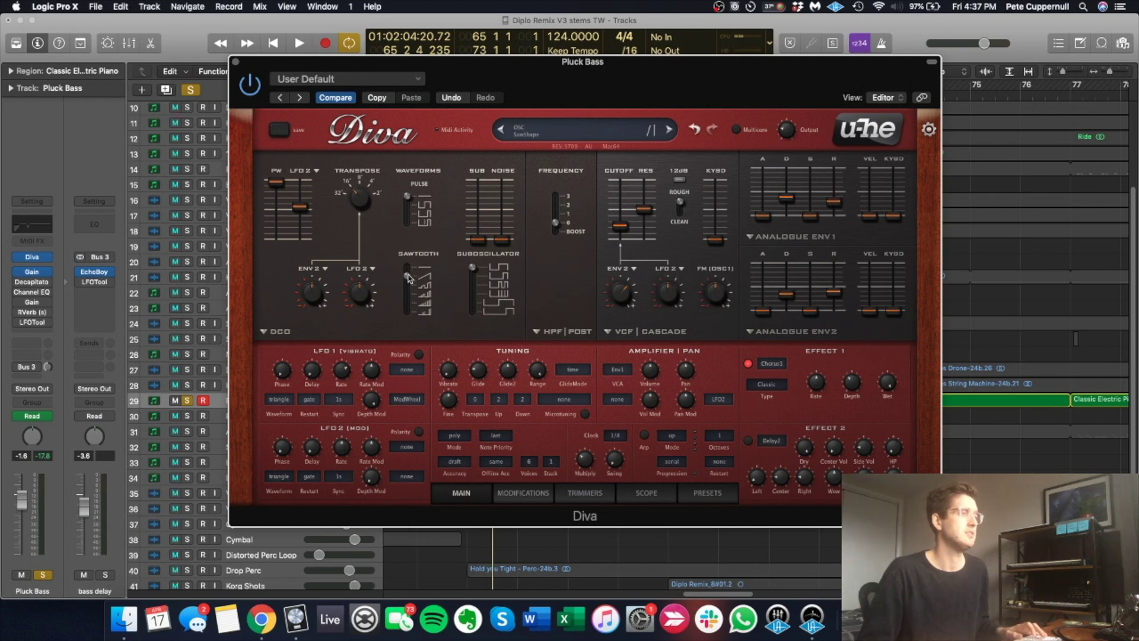
{"action": "key", "text": "space"}
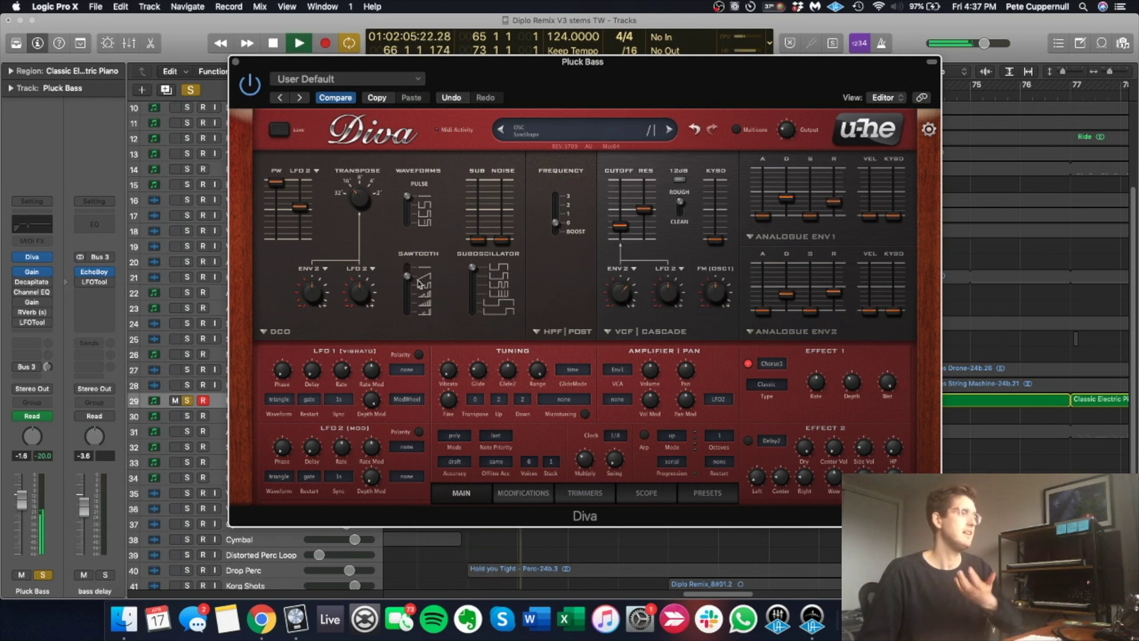
- Turn Diva's sawtooth off, restore the second pulse waveform setting while the bass plays, and stop playback
{"action": "mouse_move", "coordinate": [410, 284]}
{"action": "left_mouse_down"}
{"action": "mouse_move", "coordinate": [416, 308]}
{"action": "mouse_move", "coordinate": [420, 267]}
{"action": "left_mouse_up"}
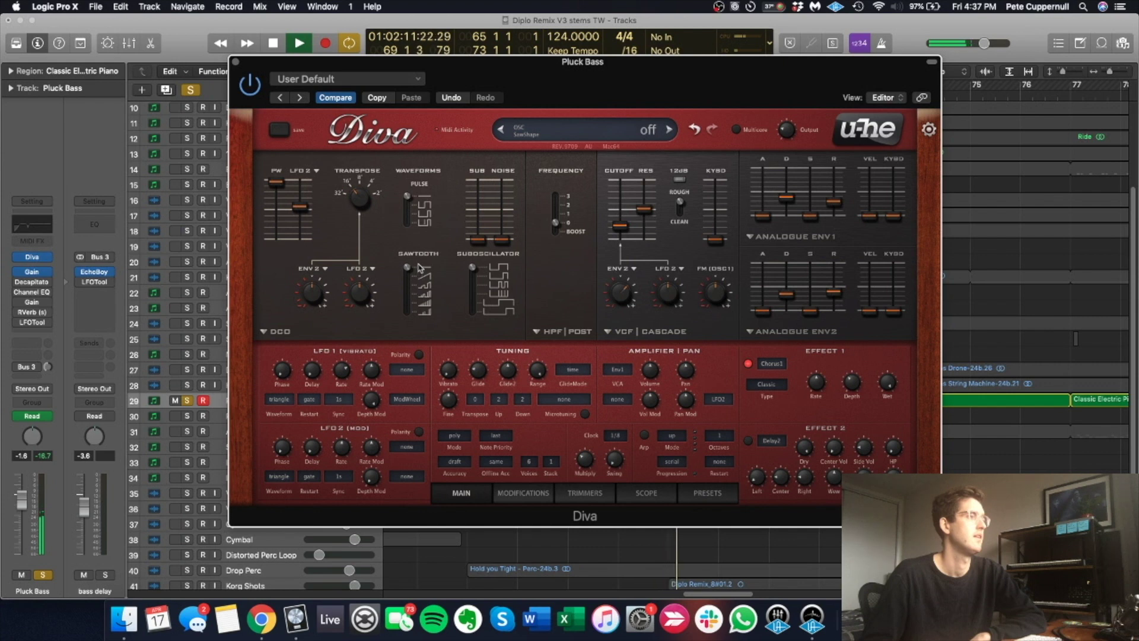
{"action": "left_click_drag", "start_coordinate": [407, 197], "coordinate": [409, 206]}
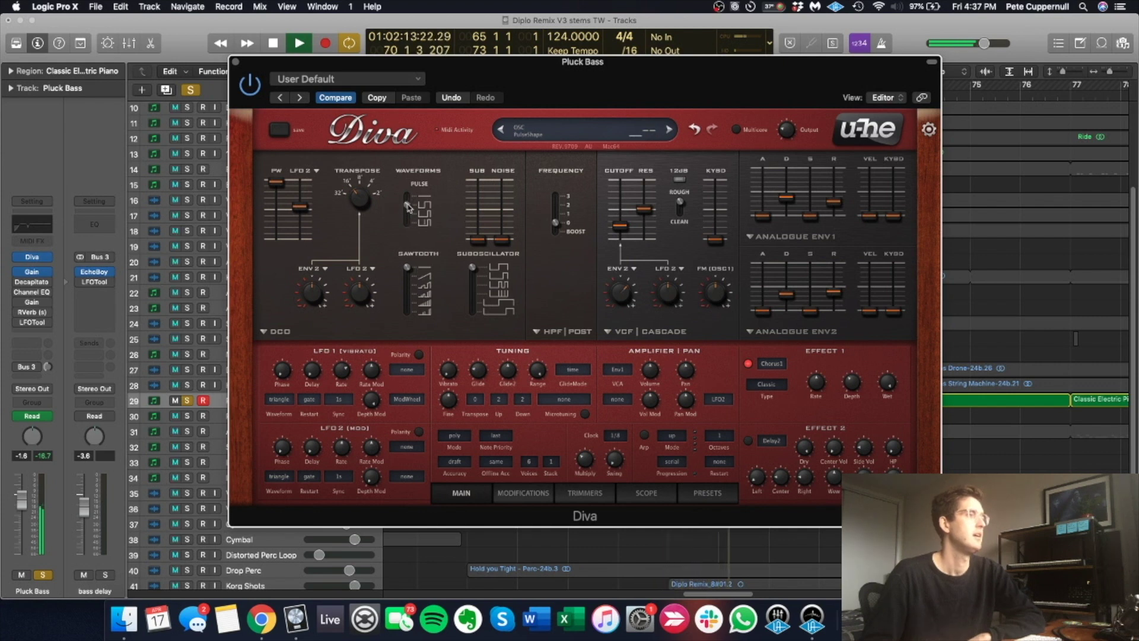
{"action": "key", "text": "space"}
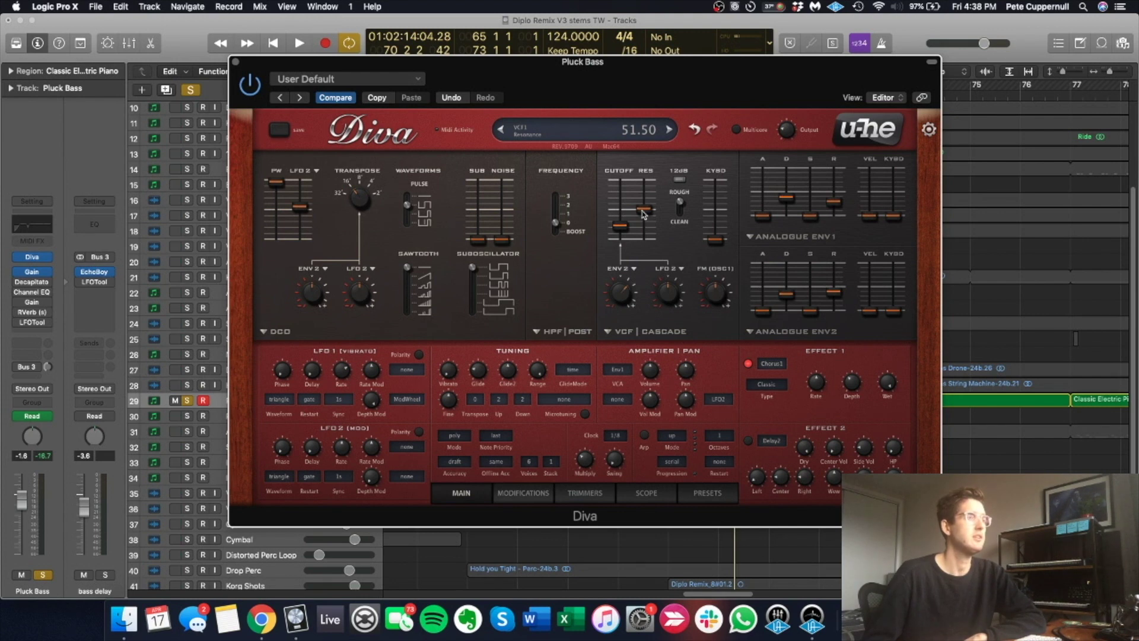
- Lower Diva's filter resonance to its minimum and raise the cutoff to 150.00 while listening to the Pluck Bass
{"action": "left_click_drag", "start_coordinate": [643, 210], "coordinate": [644, 240]}
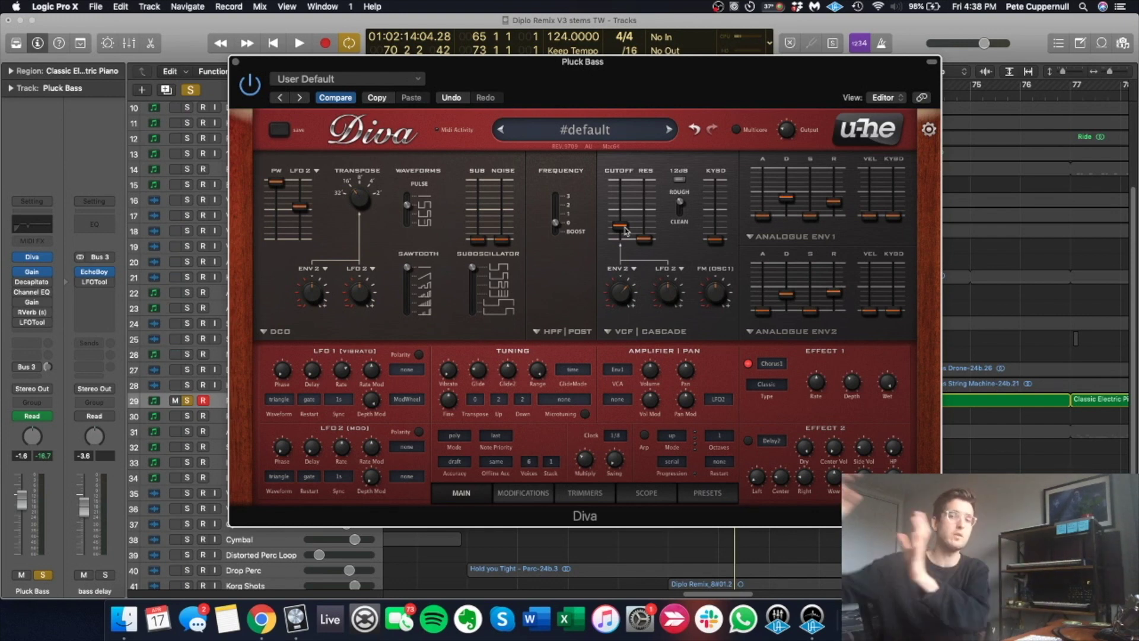
{"action": "key", "text": "space"}
{"action": "left_click_drag", "start_coordinate": [625, 230], "coordinate": [631, 172]}
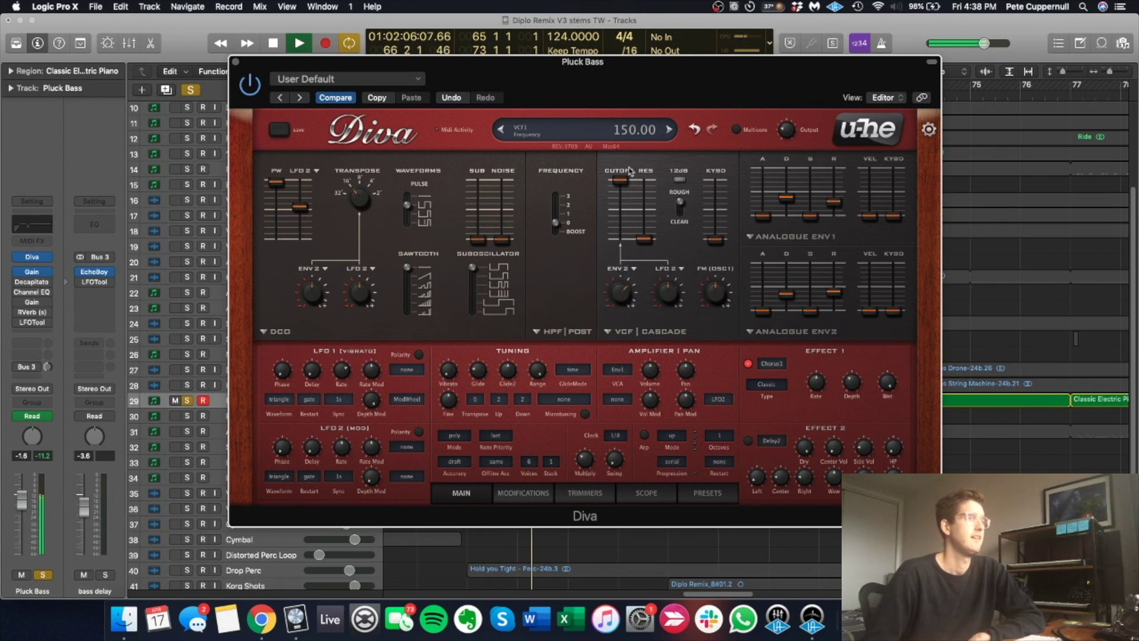
{"action": "key", "text": "space"}
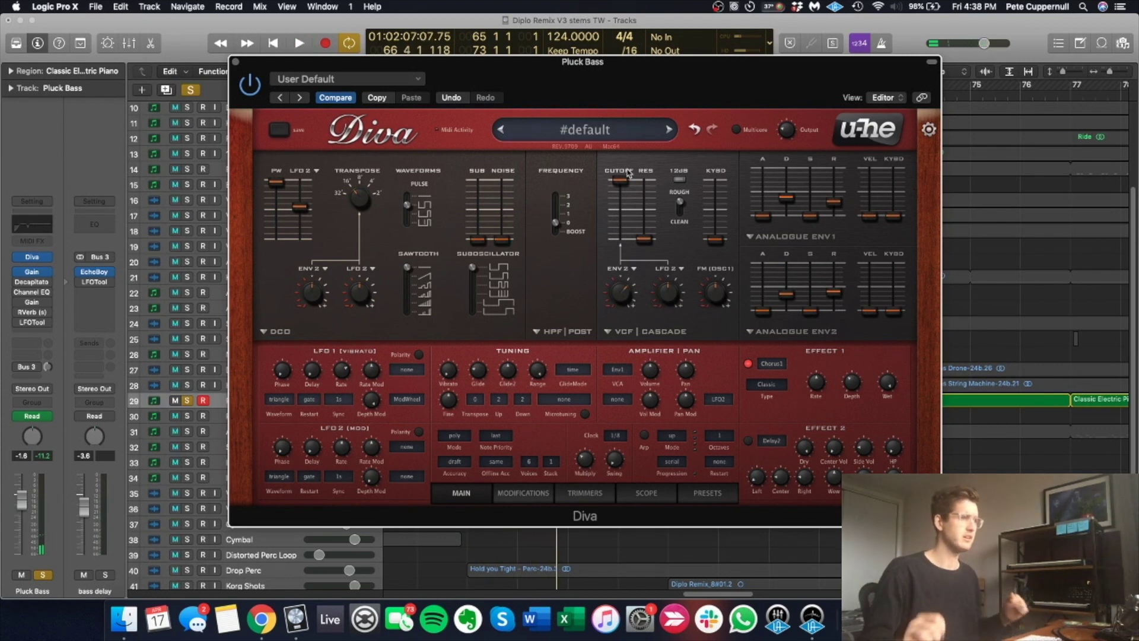
- Play the Pluck Bass while bringing Diva's filter cutoff back down and its resonance back up
{"action": "left_click", "coordinate": [624, 178]}
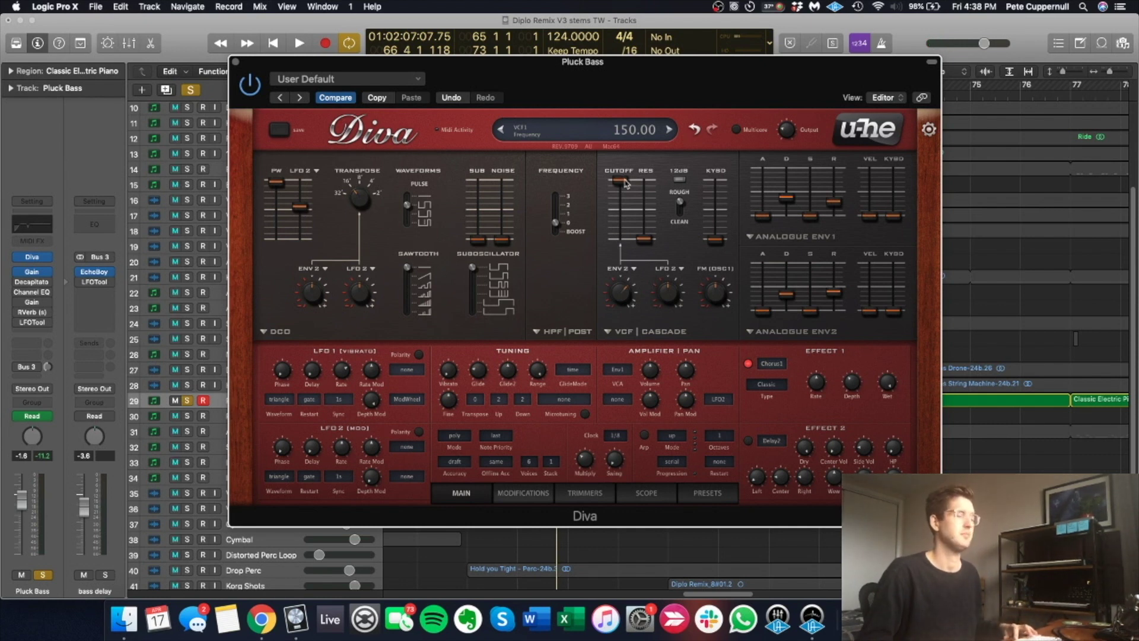
{"action": "key", "text": "space"}
{"action": "mouse_move", "coordinate": [626, 184]}
{"action": "left_mouse_down"}
{"action": "mouse_move", "coordinate": [637, 234]}
{"action": "mouse_move", "coordinate": [642, 196]}
{"action": "left_mouse_up"}
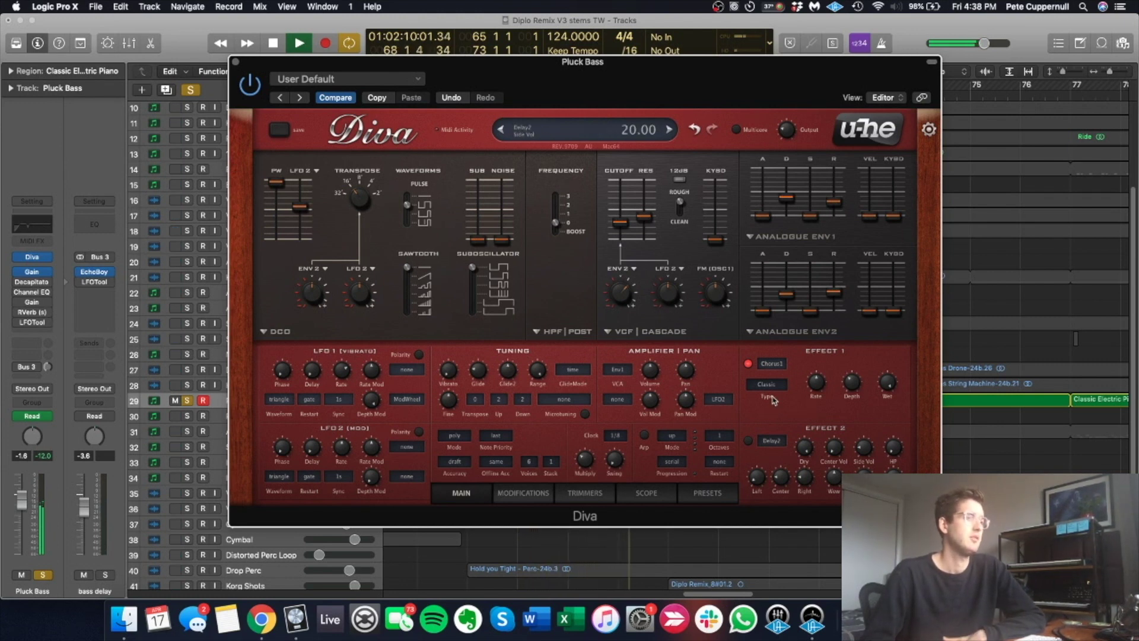
- Toggle Diva's Chorus1 effect off and back on during playback to compare the sound, and close the synth window
{"action": "left_click", "coordinate": [748, 363]}
{"action": "left_click", "coordinate": [749, 364]}
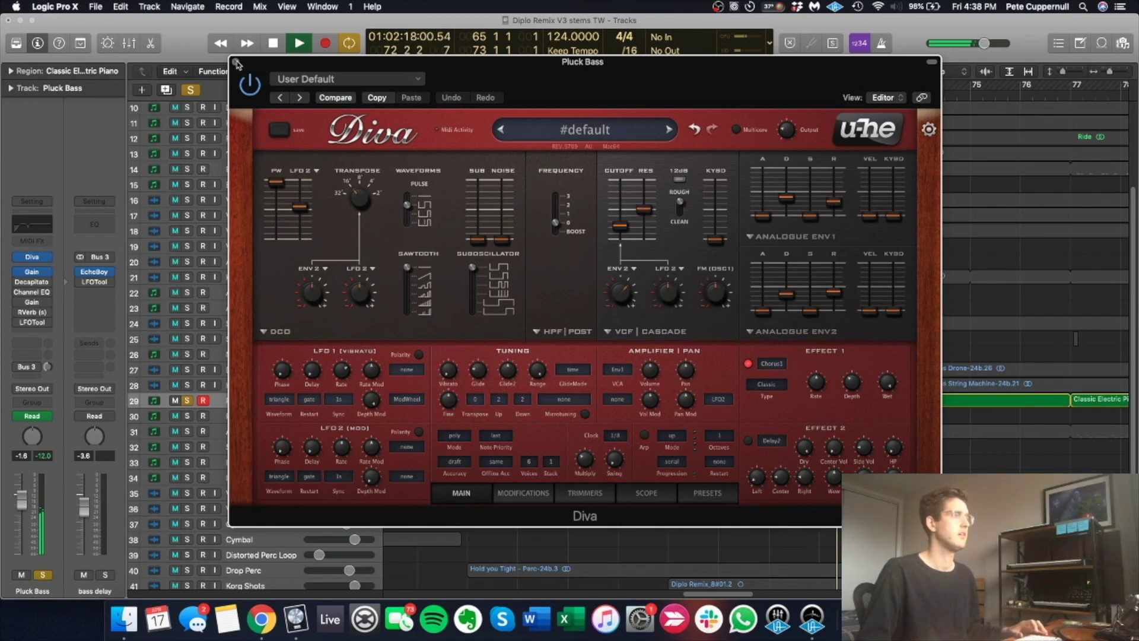
{"action": "key", "text": "super+w"}
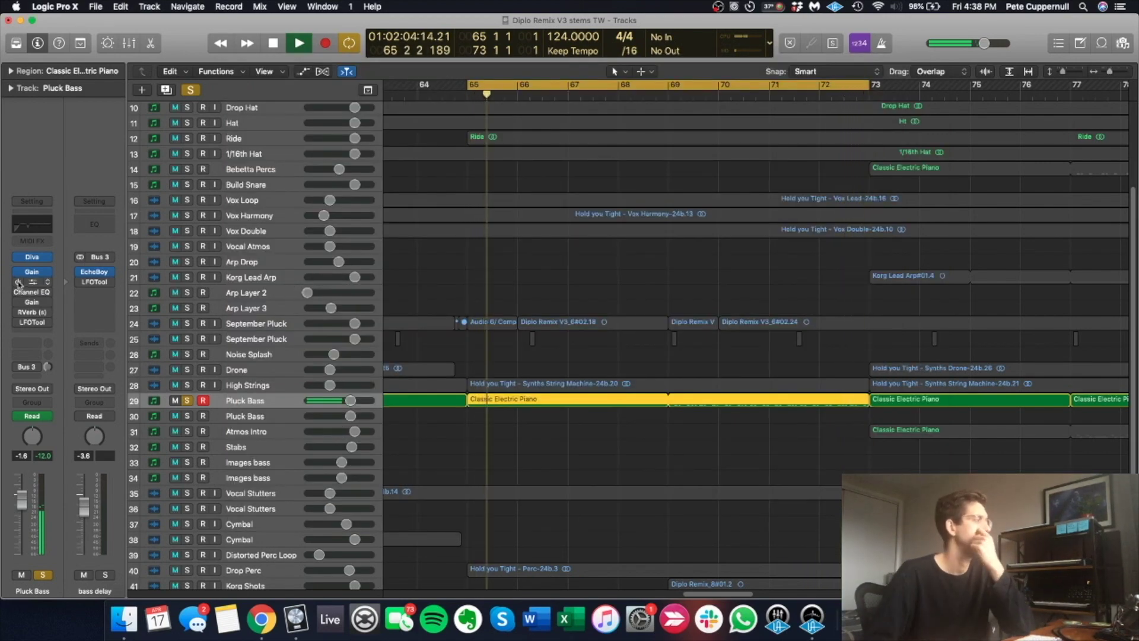
- Turn the Pluck Bass's Decapitator, Channel EQ and second Gain back on, view the Decapitator settings, and close its window
{"action": "left_click", "coordinate": [20, 302]}
{"action": "left_click", "coordinate": [31, 282]}
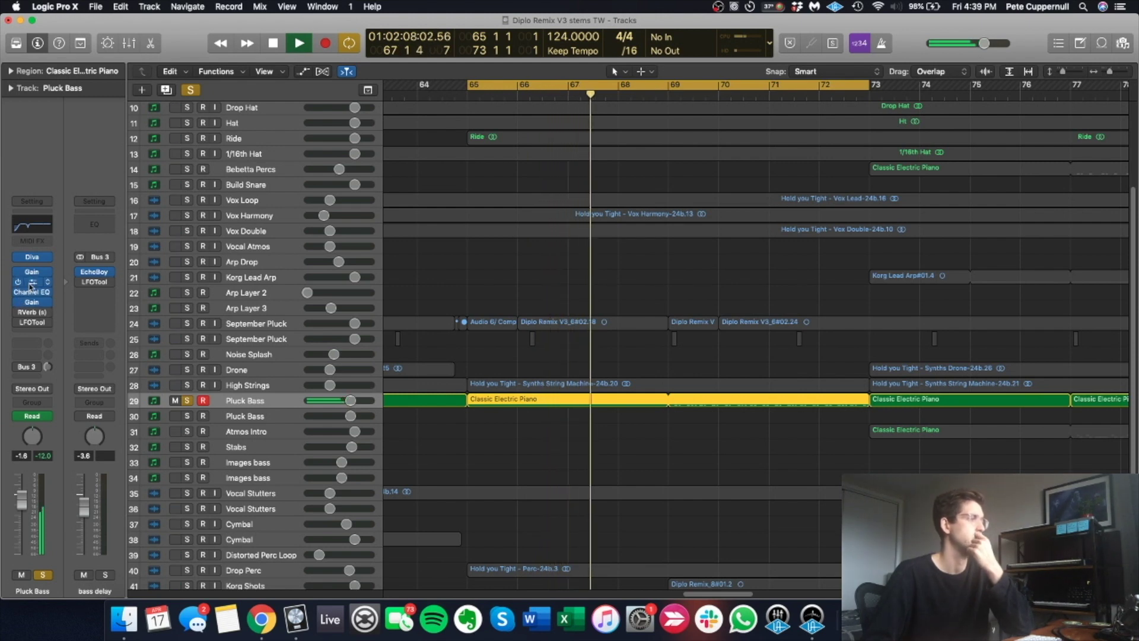
{"action": "left_click_drag", "start_coordinate": [187, 30], "coordinate": [349, 35]}
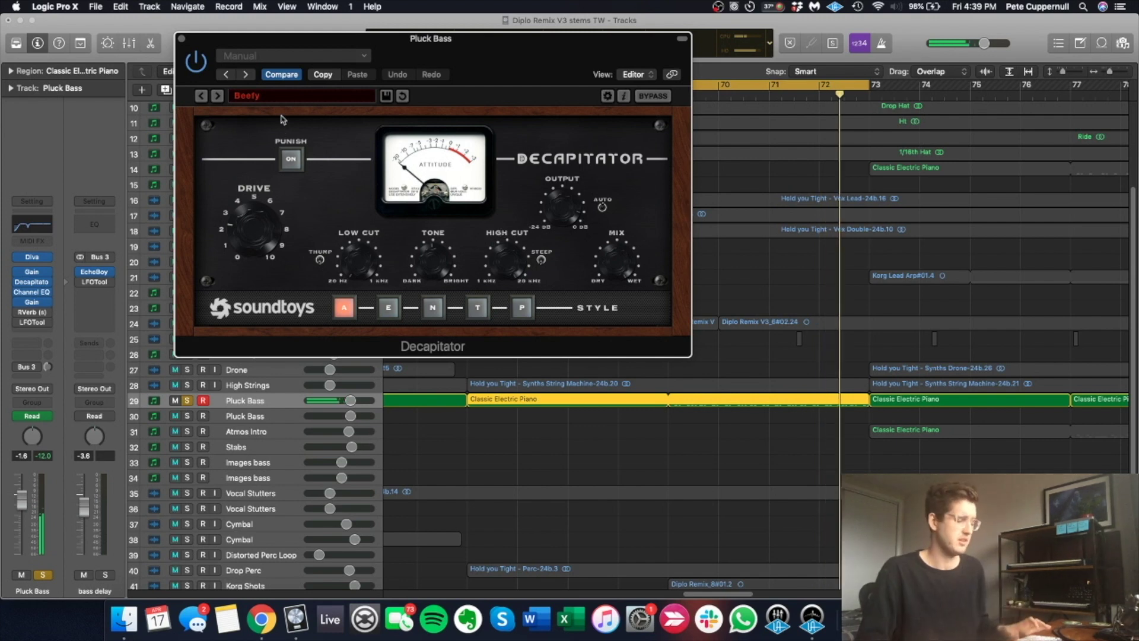
{"action": "left_click", "coordinate": [181, 39]}
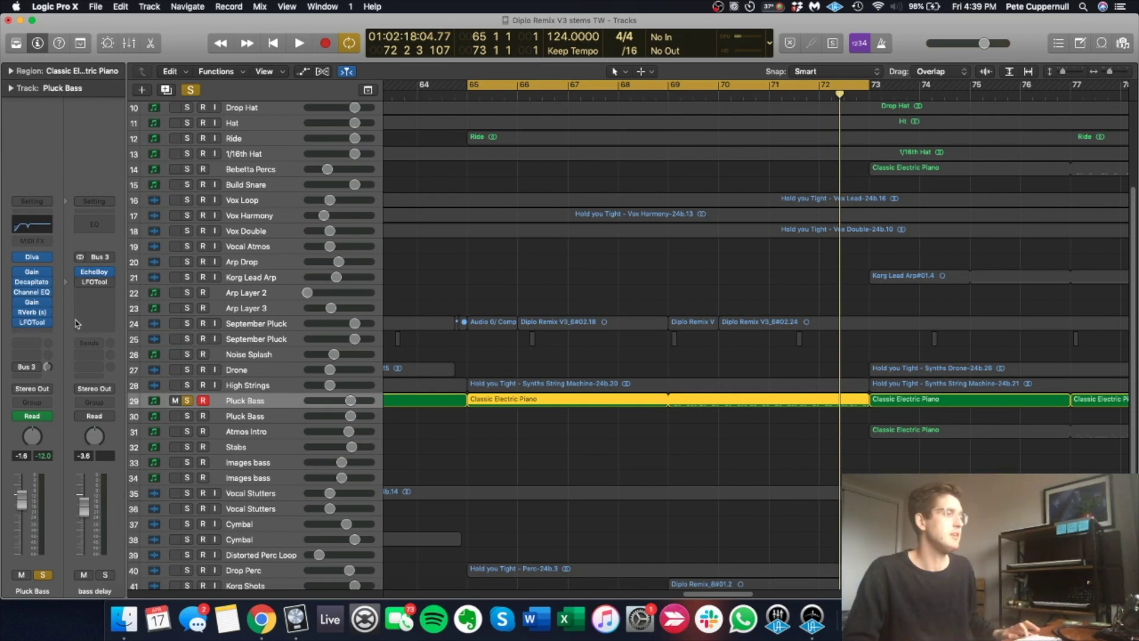
- Reopen Decapitator on the Pluck Bass, start playback, and move its window clear of the channel strips
{"action": "left_click", "coordinate": [34, 283]}
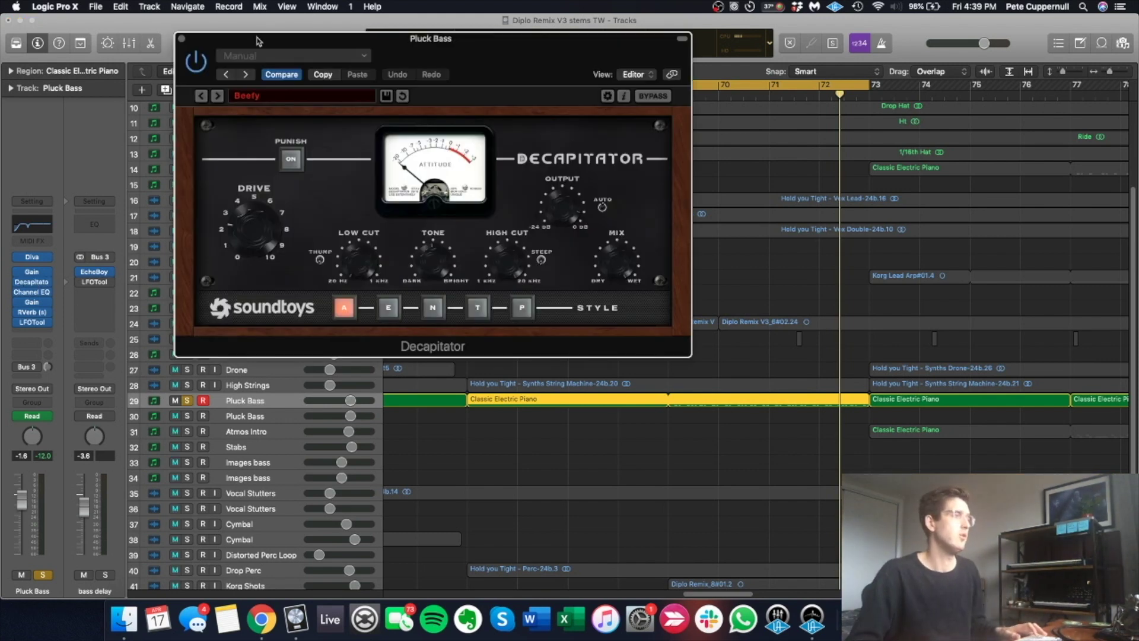
{"action": "key", "text": "space"}
{"action": "left_click_drag", "start_coordinate": [256, 41], "coordinate": [401, 58]}
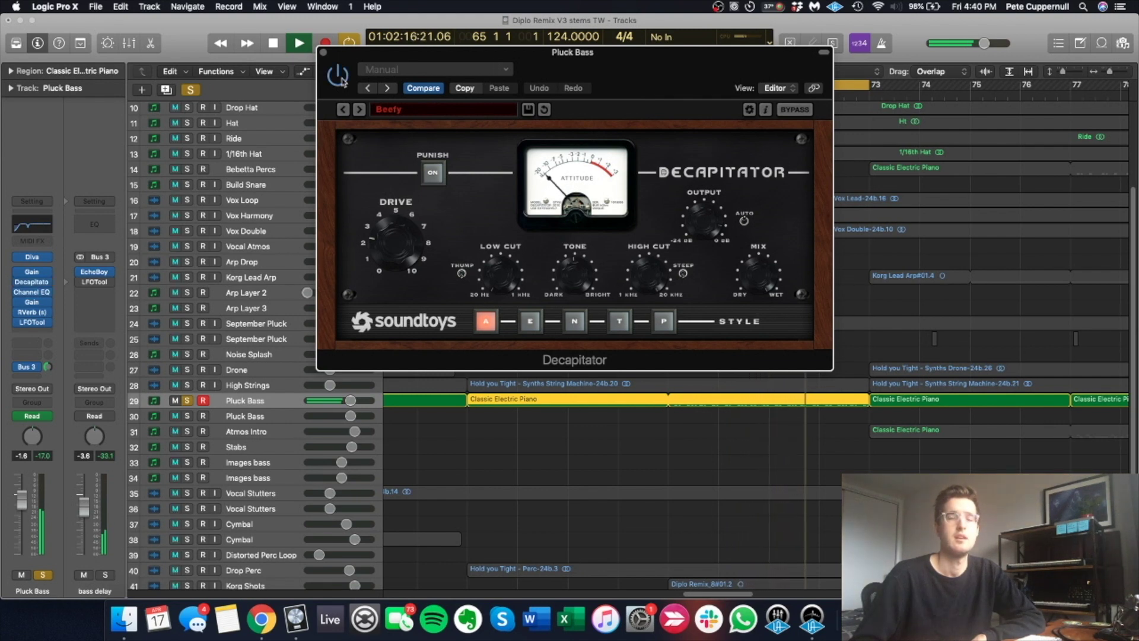
- Touch Decapitator's Low Cut on the Pluck Bass, then switch the plug-in to its stored settings with Compare during playback
{"action": "key", "text": "space"}
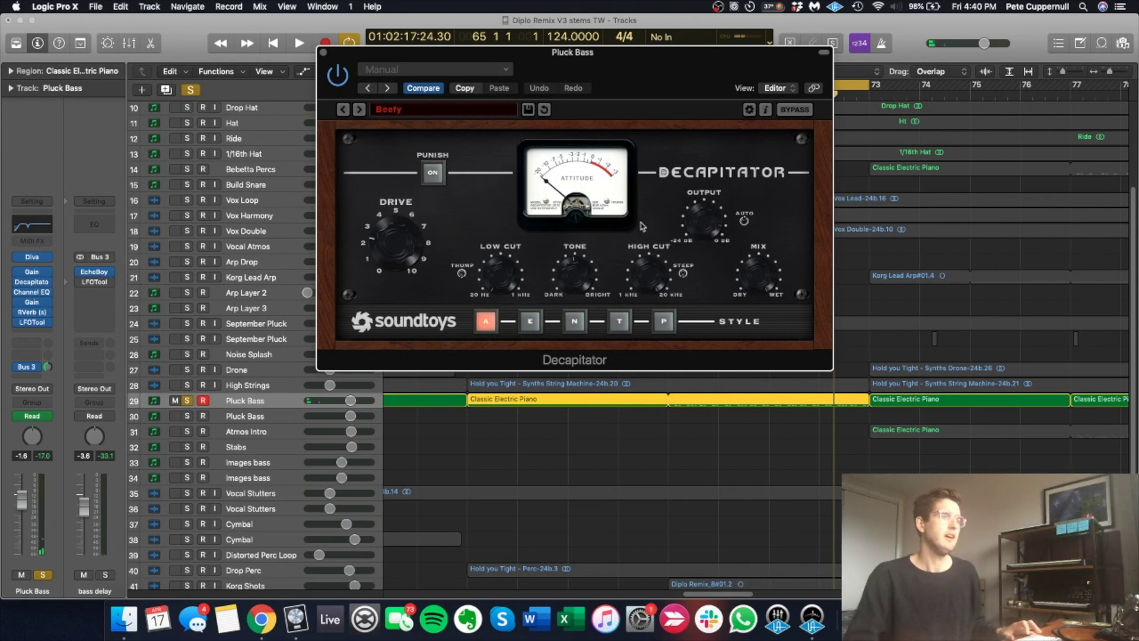
{"action": "left_click", "coordinate": [501, 258]}
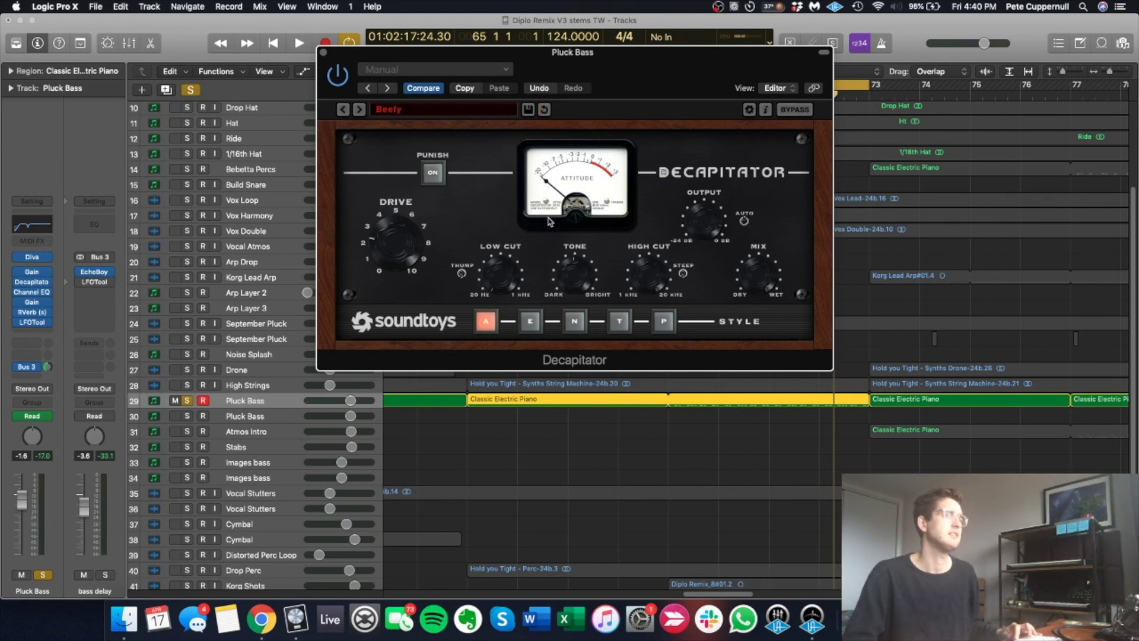
{"action": "key", "text": "space"}
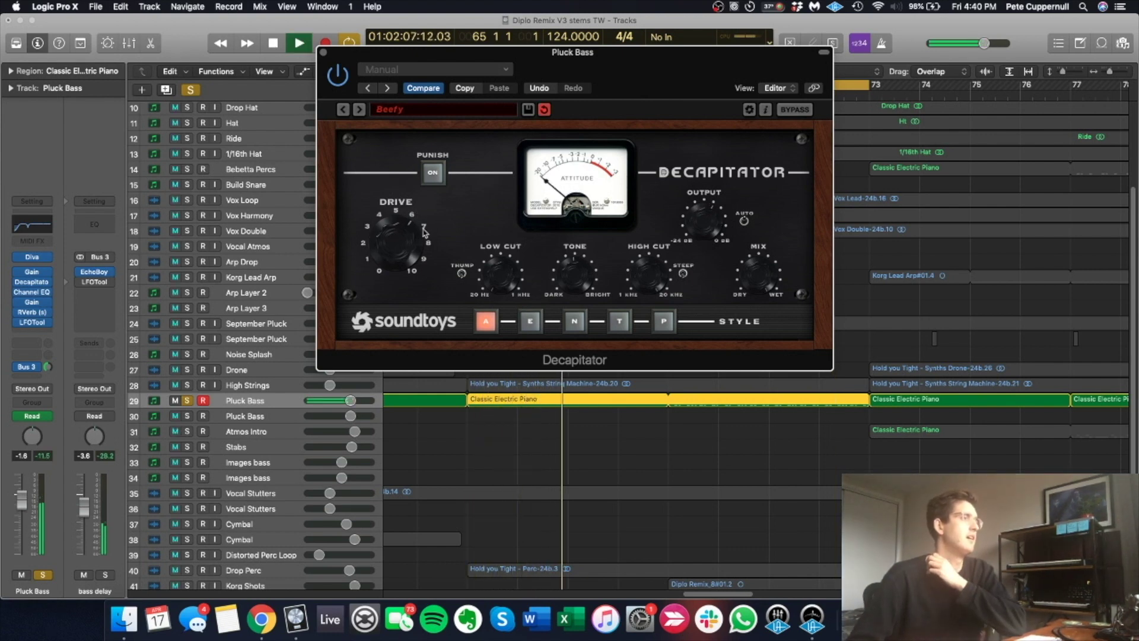
{"action": "left_click", "coordinate": [423, 88]}
{"action": "key", "text": "space"}
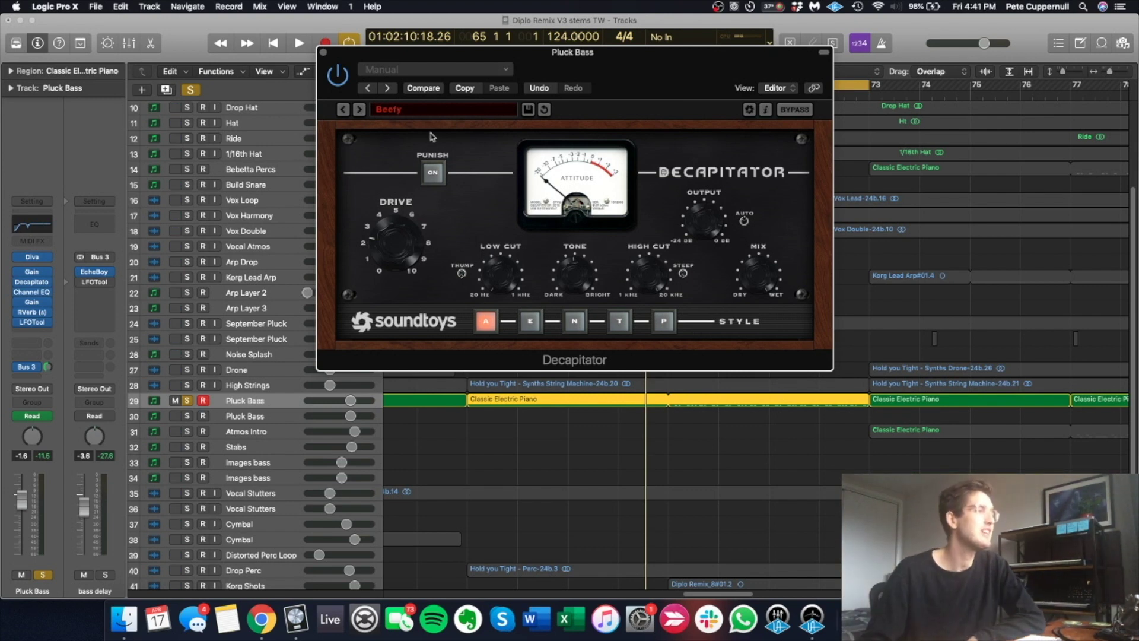
- Insert a second Decapitator after LFOTool on the Pluck Bass and load its Beefy preset
{"action": "left_click", "coordinate": [409, 110]}
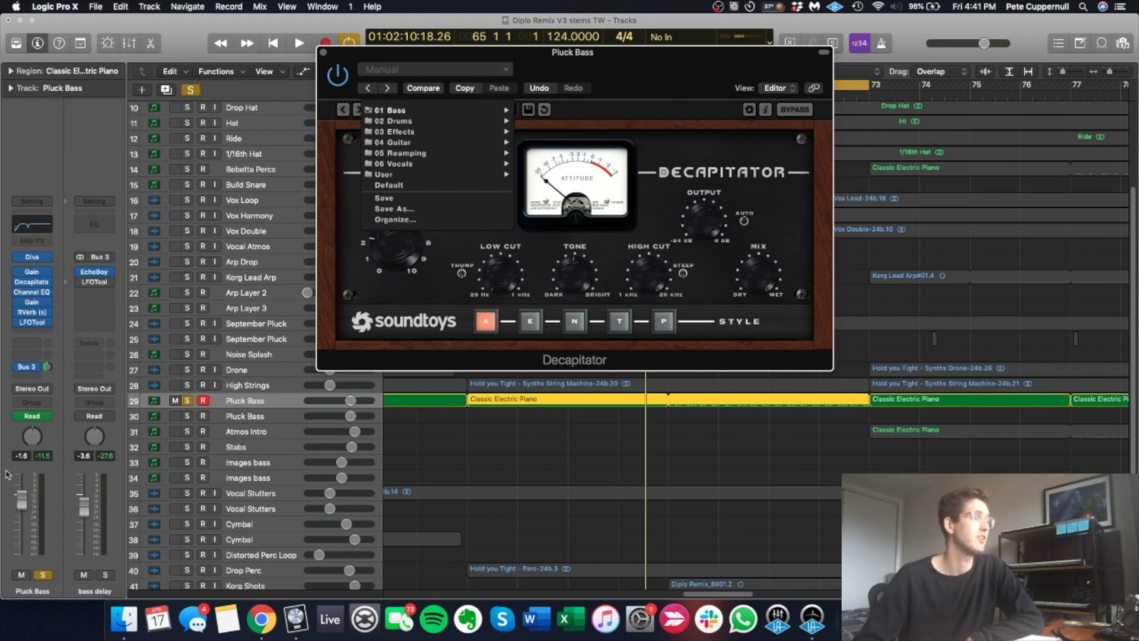
{"action": "left_click", "coordinate": [38, 330]}
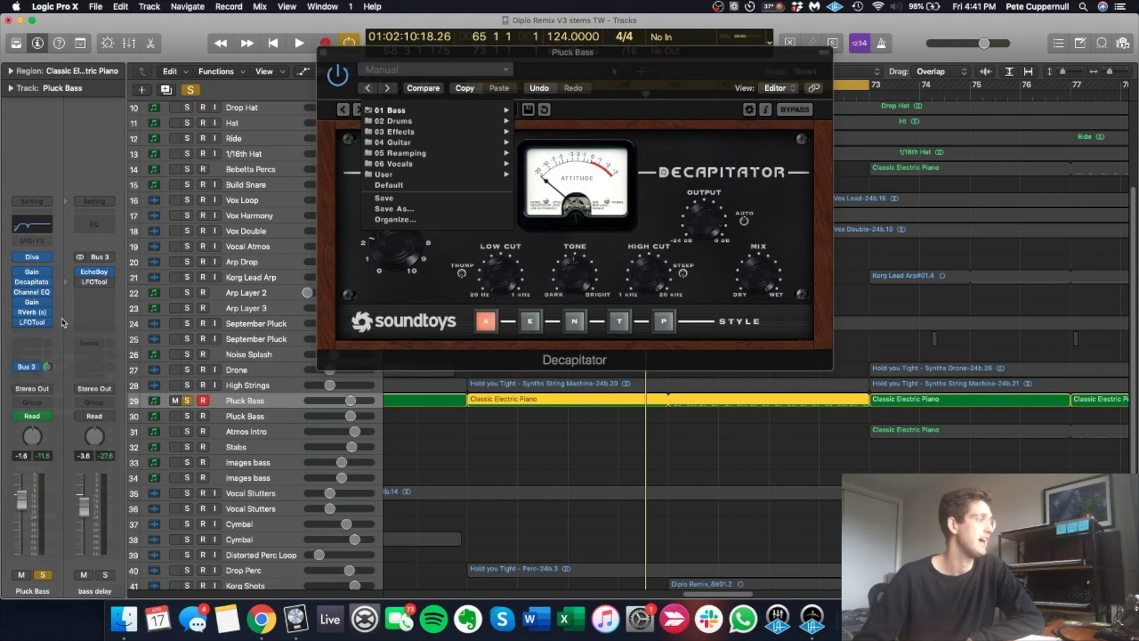
{"action": "mouse_move", "coordinate": [82, 551]}
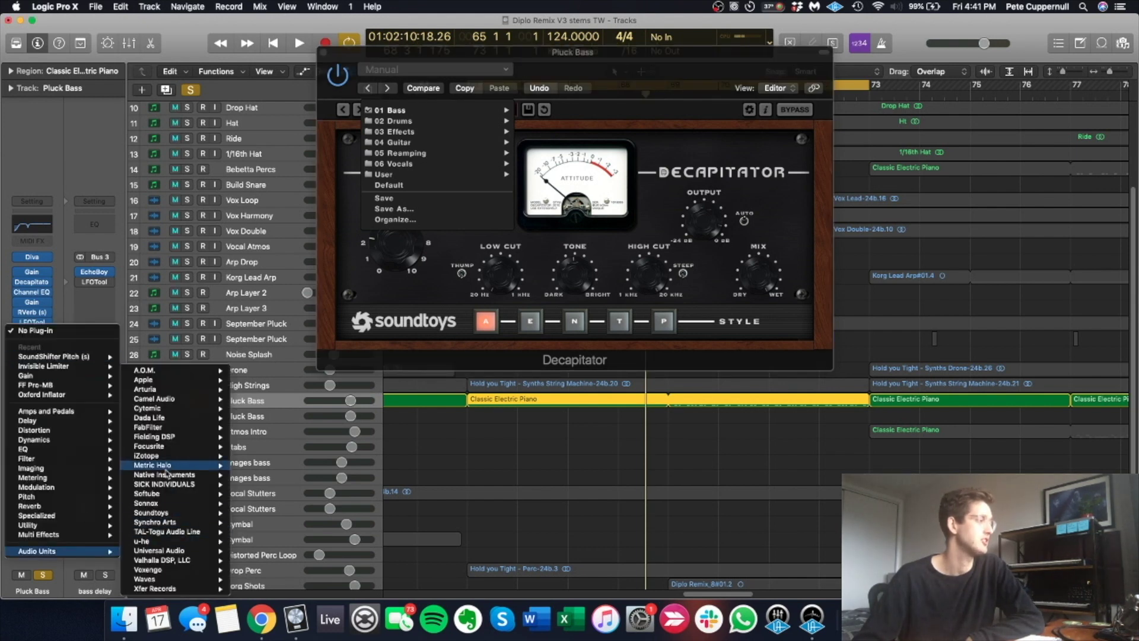
{"action": "left_click", "coordinate": [267, 415]}
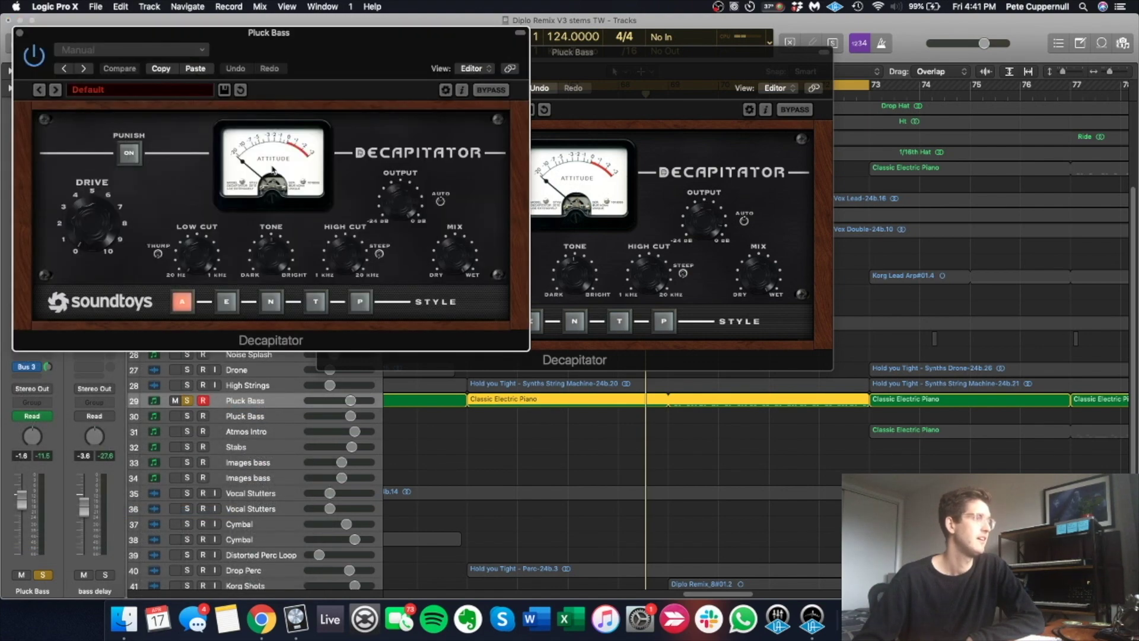
{"action": "left_click", "coordinate": [57, 91]}
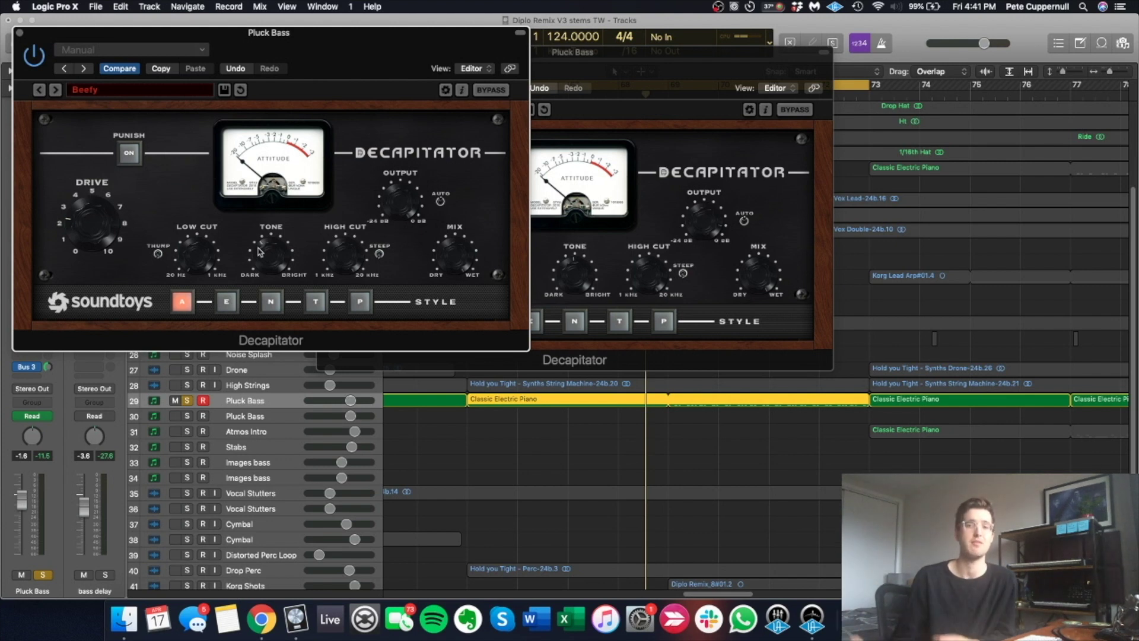
- Close the second Decapitator's window and remove that plug-in from the Pluck Bass channel
{"action": "left_click", "coordinate": [19, 34]}
{"action": "left_click", "coordinate": [49, 327]}
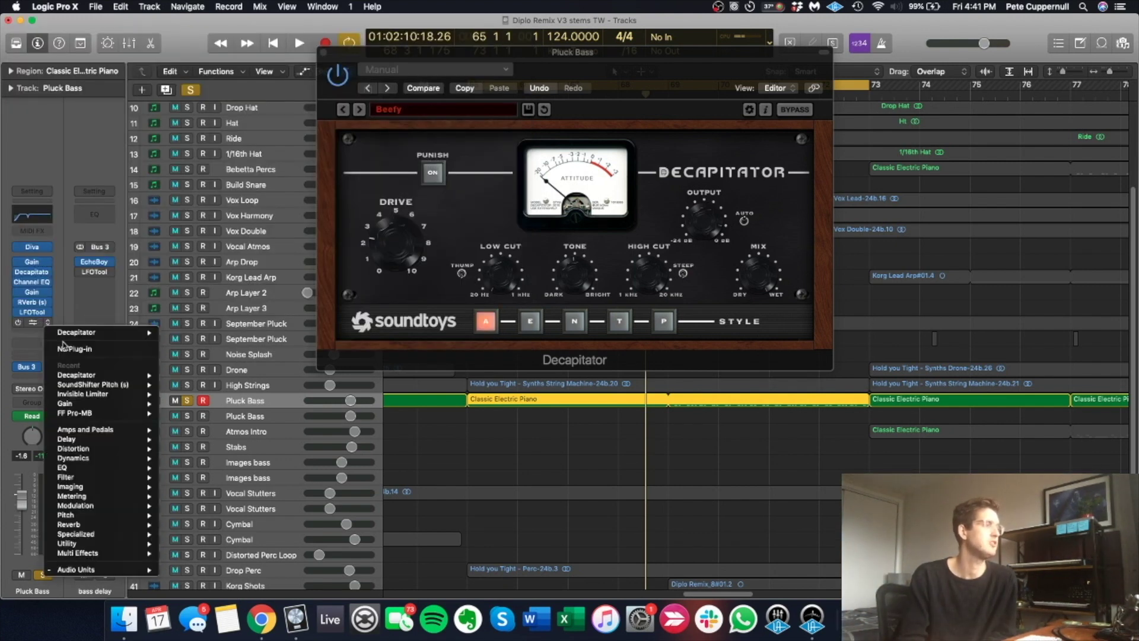
{"action": "left_click", "coordinate": [67, 354]}
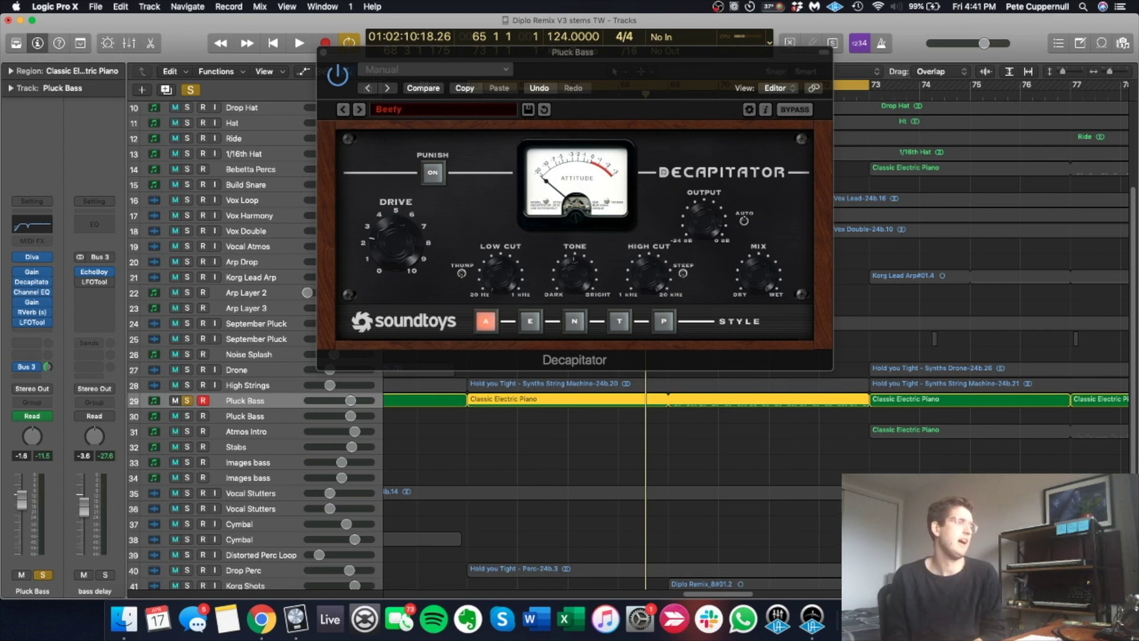
- Close the remaining Decapitator window, open the Pluck Bass's Channel EQ, and move its window clear of the channel strips
{"action": "left_click", "coordinate": [325, 52]}
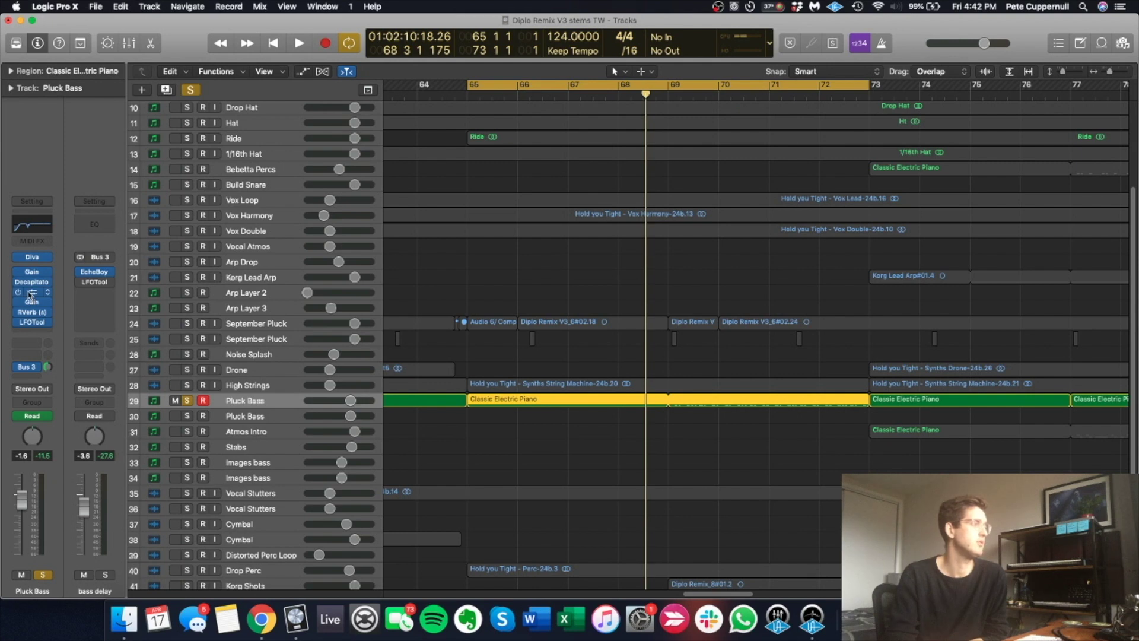
{"action": "left_click", "coordinate": [32, 293]}
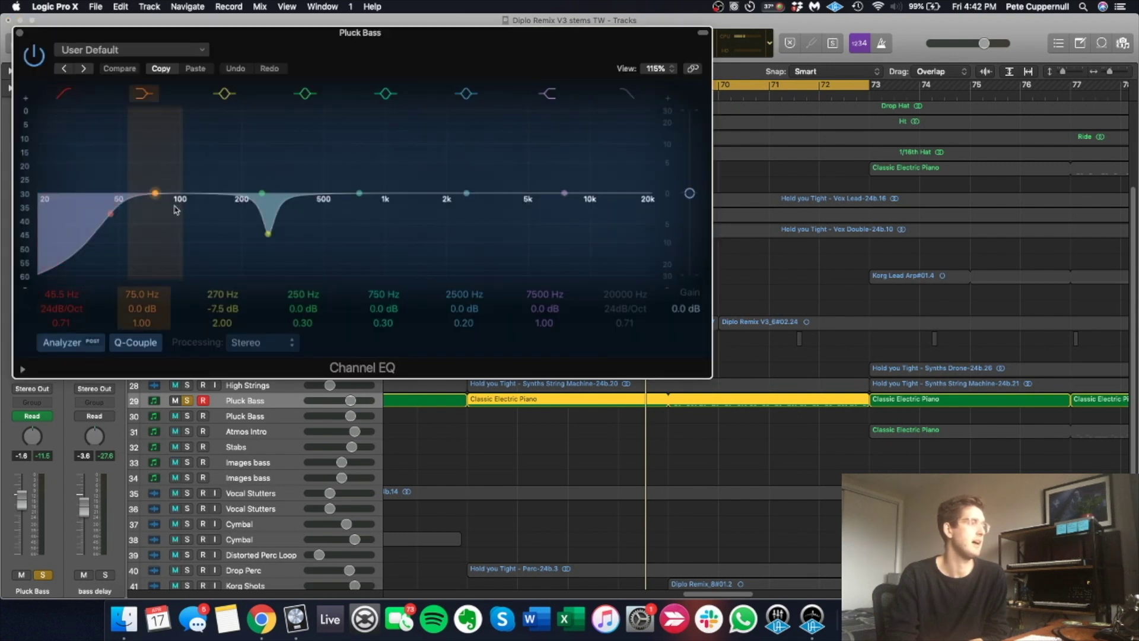
{"action": "left_click_drag", "start_coordinate": [136, 35], "coordinate": [326, 74]}
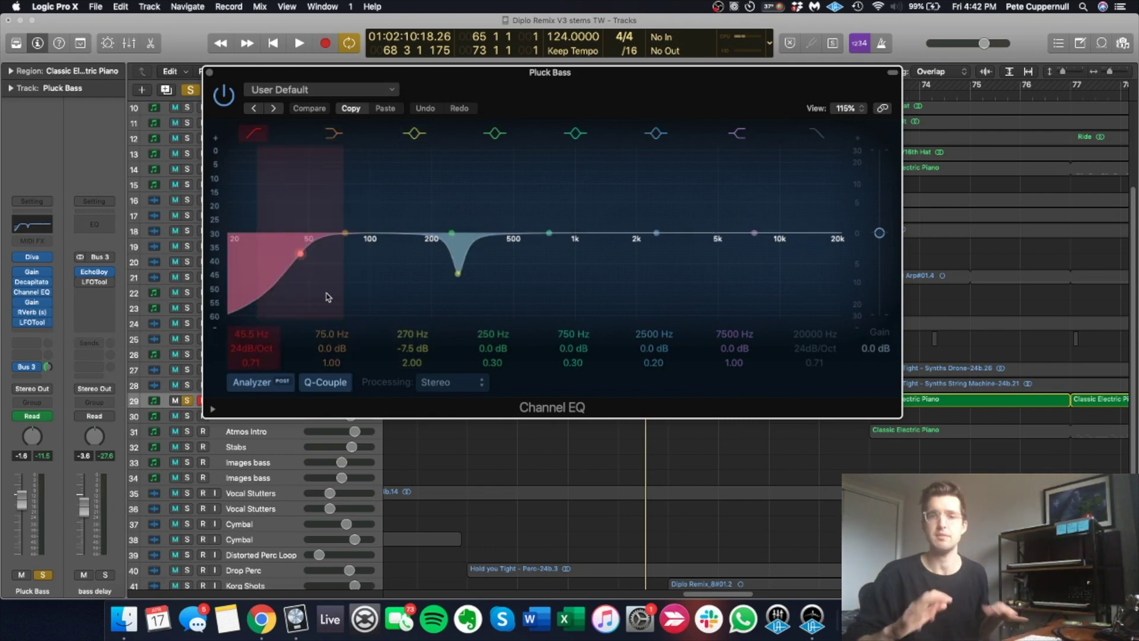
- Raise the Channel EQ's low-cut frequency to 56 Hz while playing the Pluck Bass, and stop playback
{"action": "key", "text": "space"}
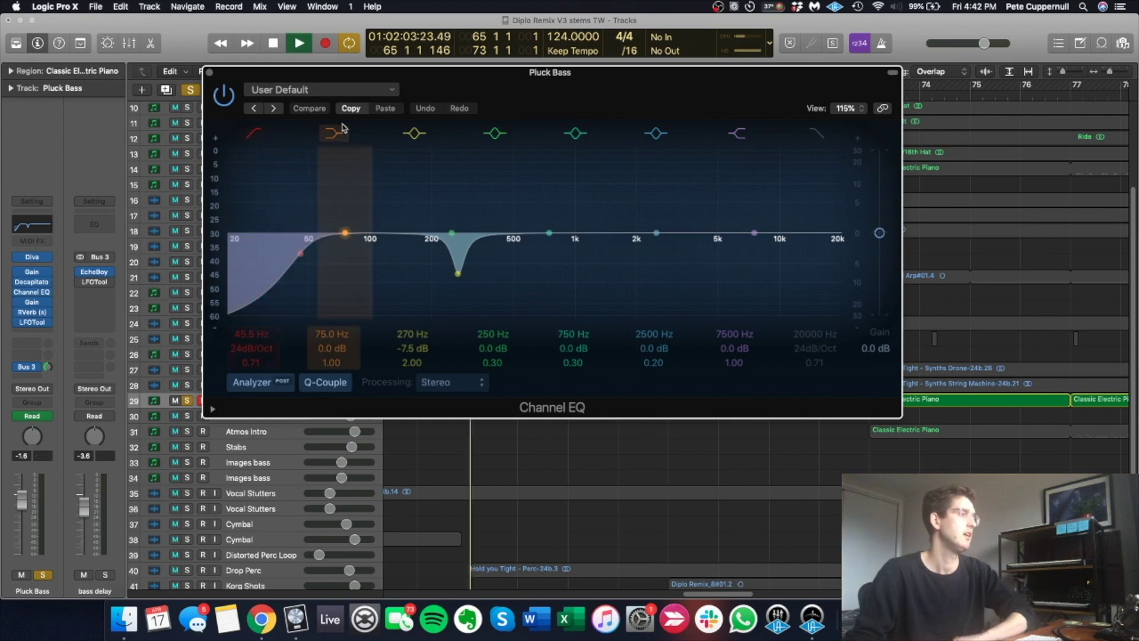
{"action": "left_click_drag", "start_coordinate": [247, 336], "coordinate": [247, 317]}
{"action": "left_click_drag", "start_coordinate": [341, 281], "coordinate": [318, 282]}
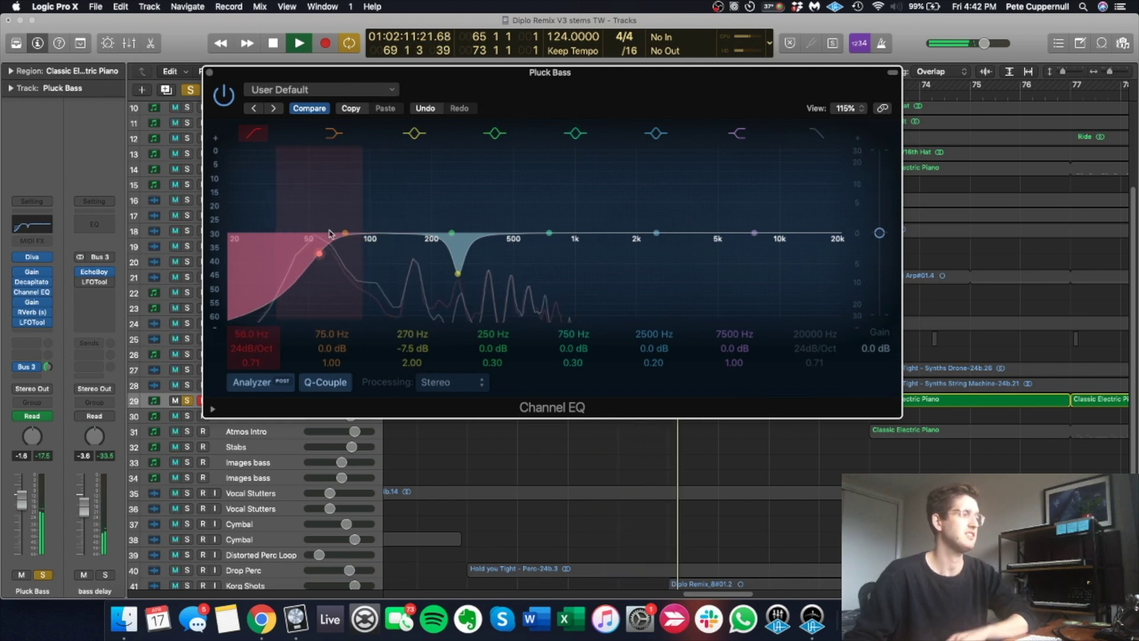
{"action": "key", "text": "space"}
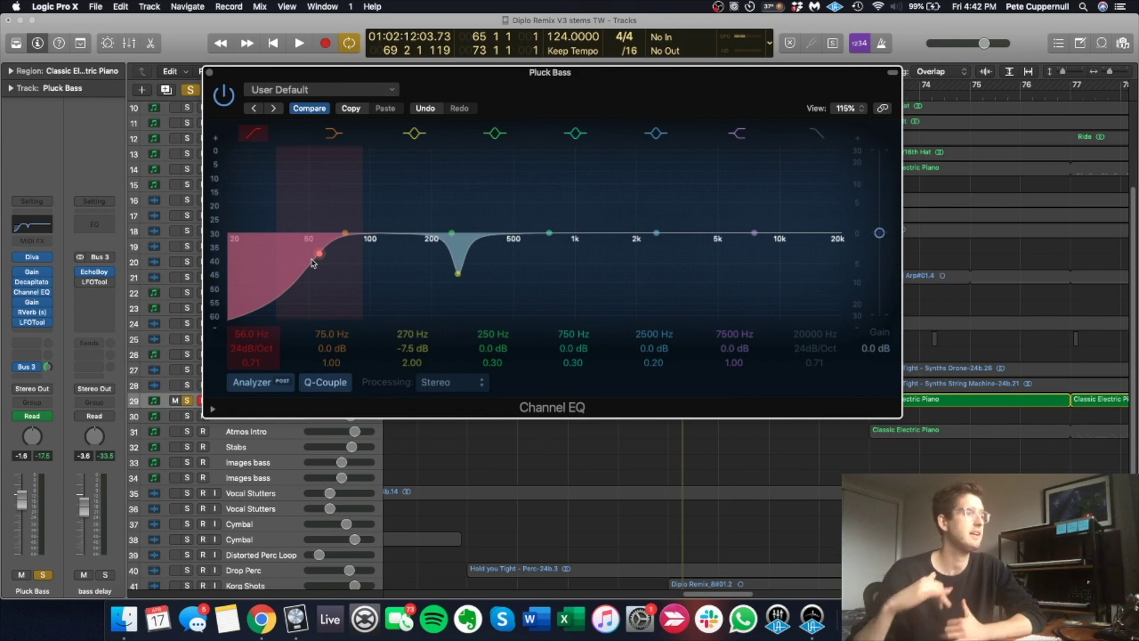
- Lower the Channel EQ's low-cut frequency to 41.5 Hz, play the bass briefly, readjust the cutoff, and close the EQ
{"action": "left_click_drag", "start_coordinate": [240, 334], "coordinate": [241, 337]}
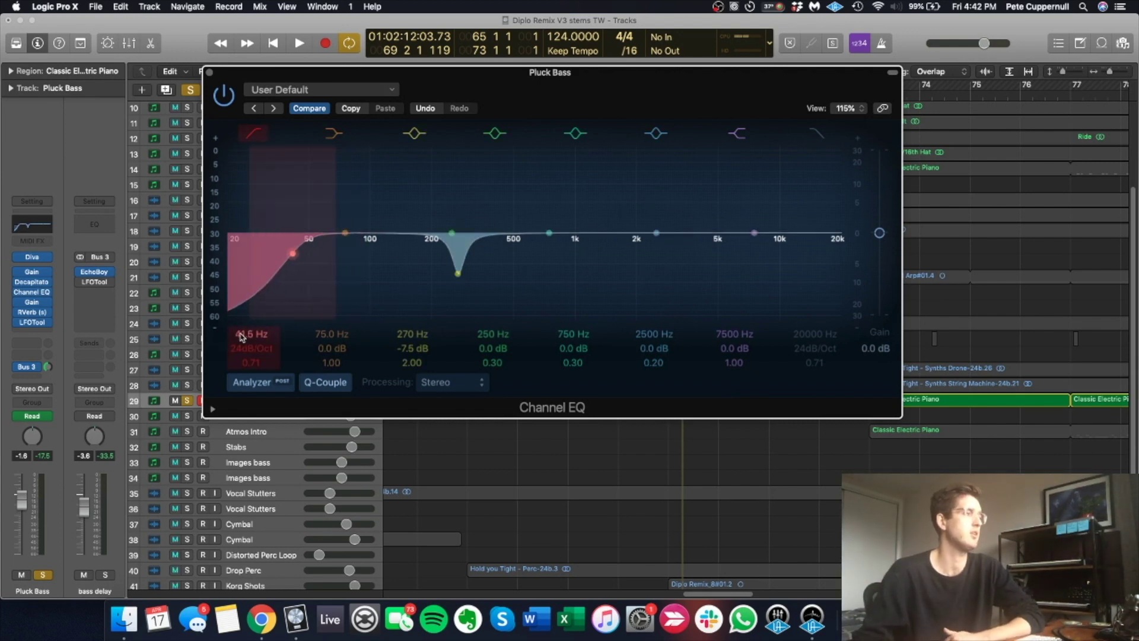
{"action": "key", "text": "space"}
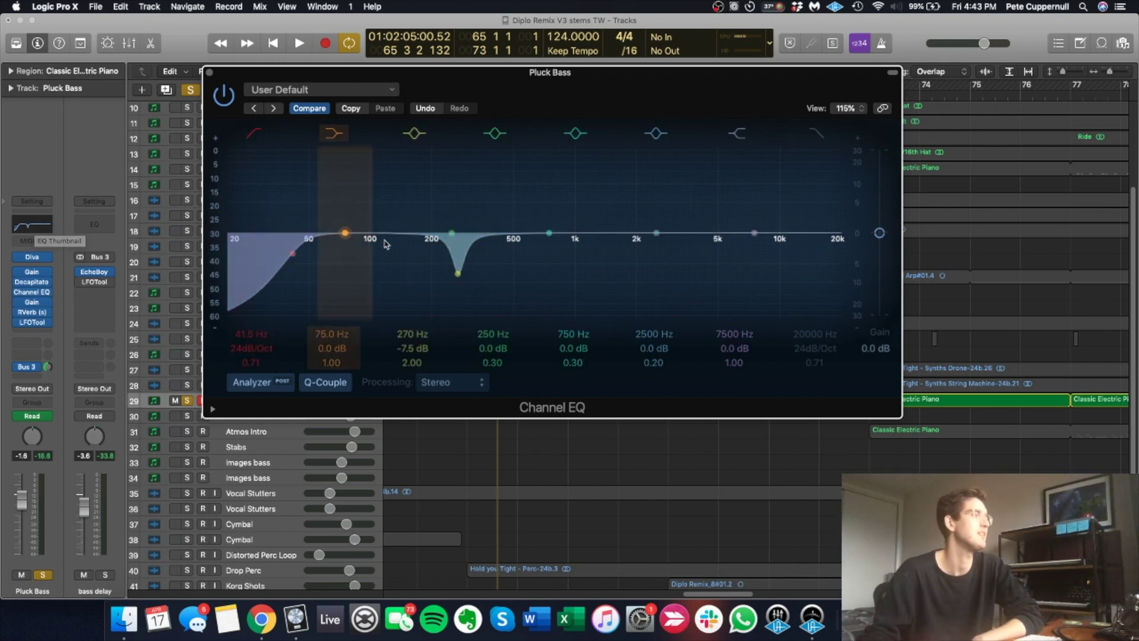
{"action": "left_click_drag", "start_coordinate": [252, 336], "coordinate": [251, 328]}
{"action": "left_click", "coordinate": [209, 72]}
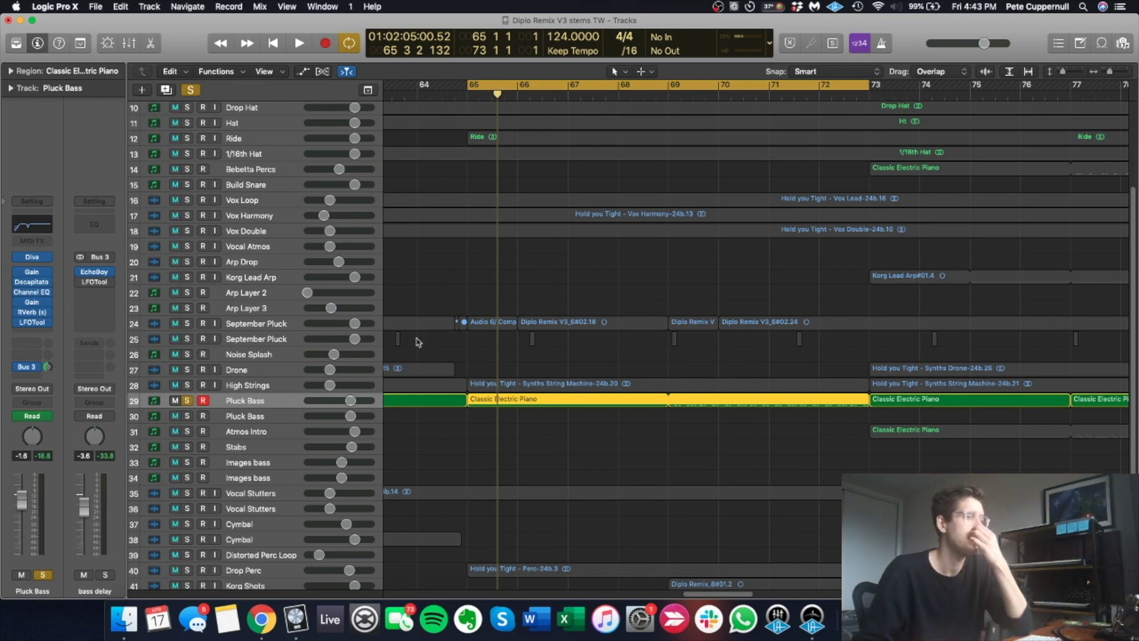
- Unsolo the Pluck Bass, play it within the full arrangement, and turn off cycle mode
{"action": "left_click", "coordinate": [186, 400]}
{"action": "key", "text": "super+Up"}
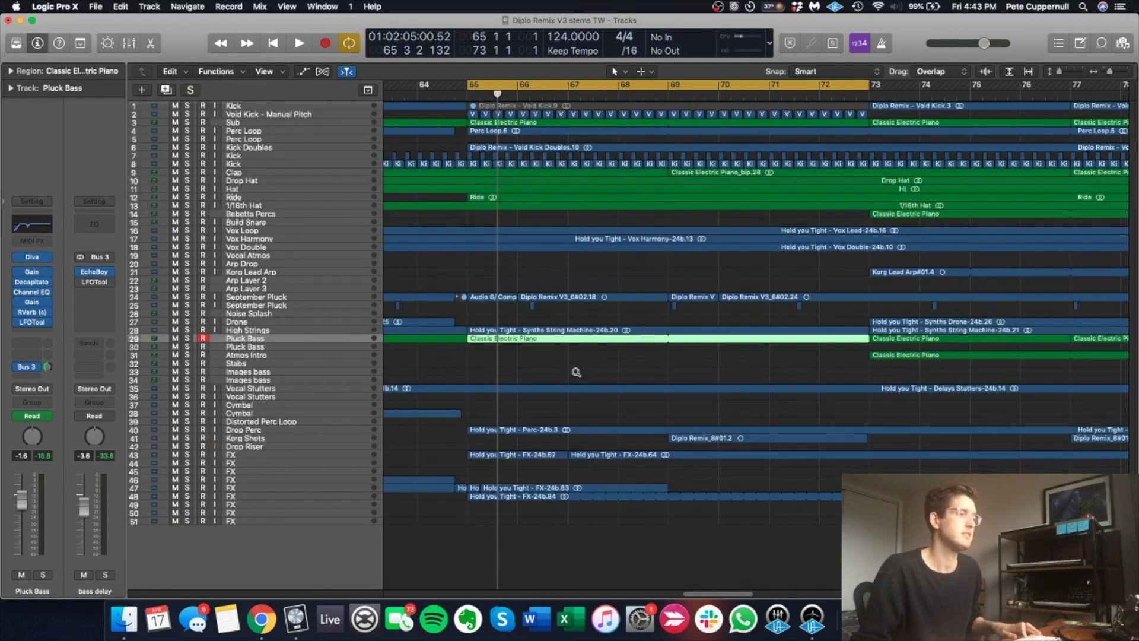
{"action": "key", "text": "space"}
{"action": "key", "text": "super+Left"}
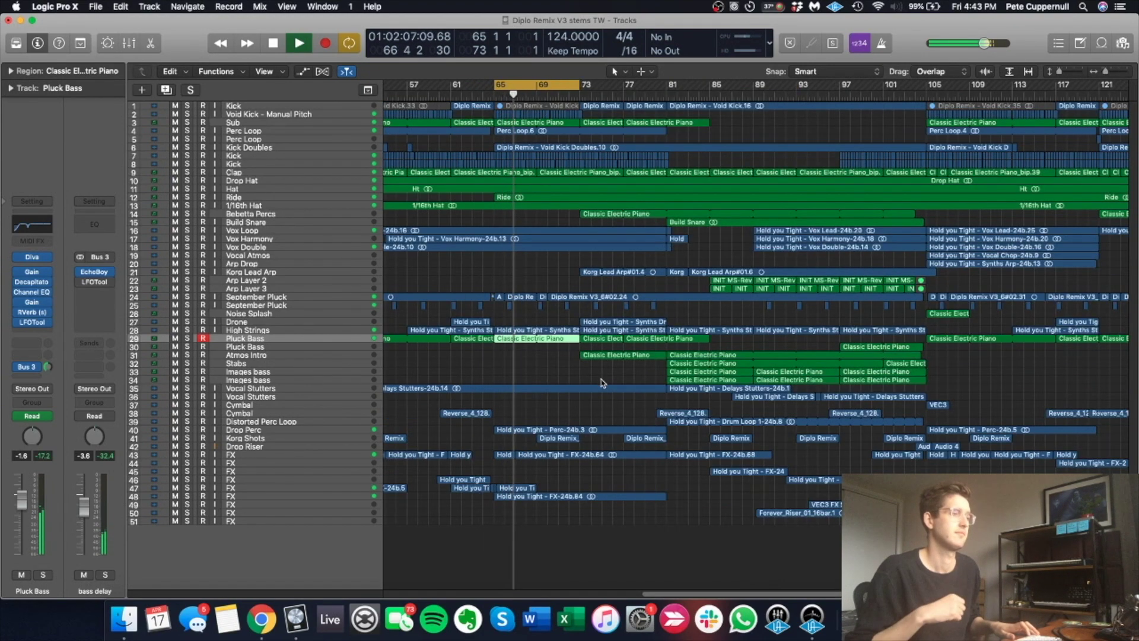
{"action": "key", "text": "space"}
{"action": "left_click", "coordinate": [542, 86]}
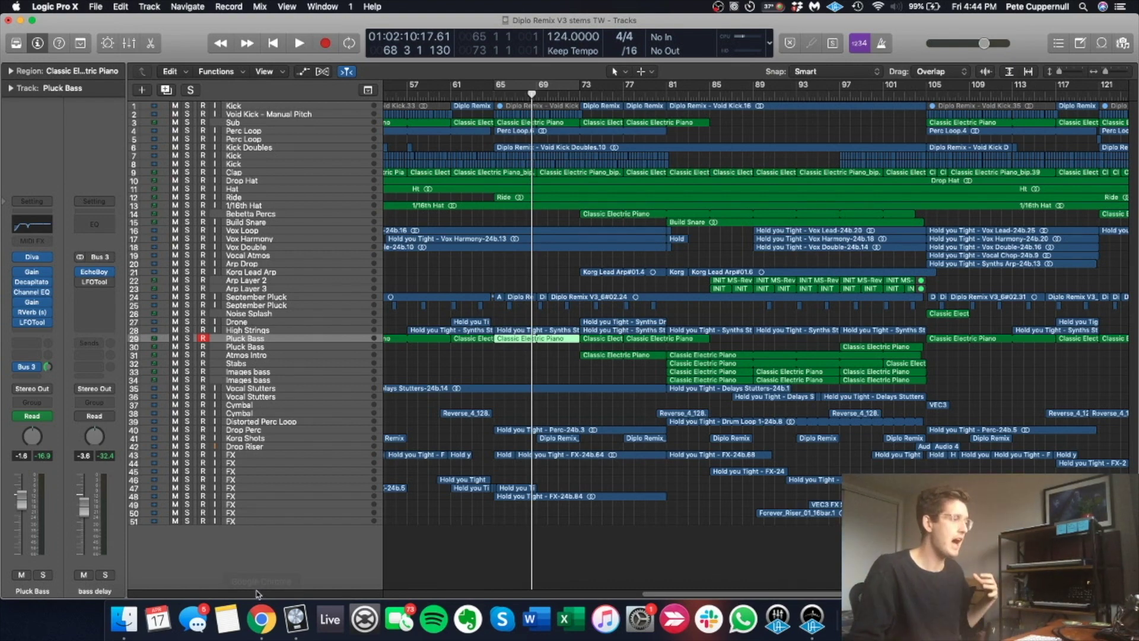
- Switch to Chrome and search Google in a new tab for "hyperbits satiration"
{"action": "left_click", "coordinate": [262, 614]}
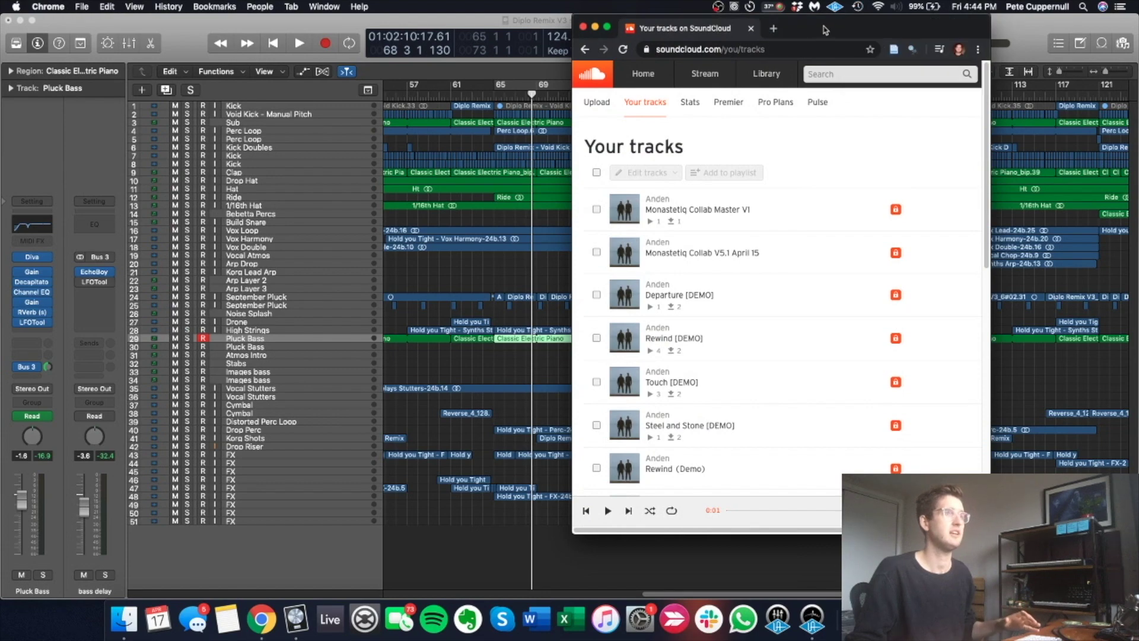
{"action": "left_click_drag", "start_coordinate": [825, 29], "coordinate": [425, 130]}
{"action": "key", "text": "super+t"}
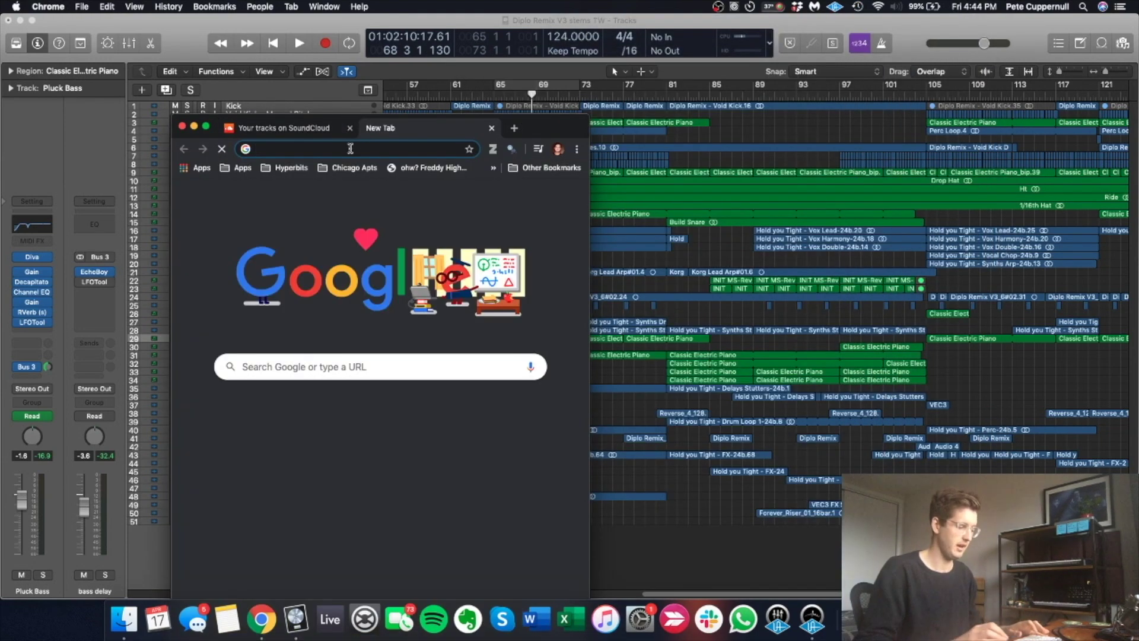
{"action": "type", "text": "hyper"}
{"action": "type", "text": "bits st"}
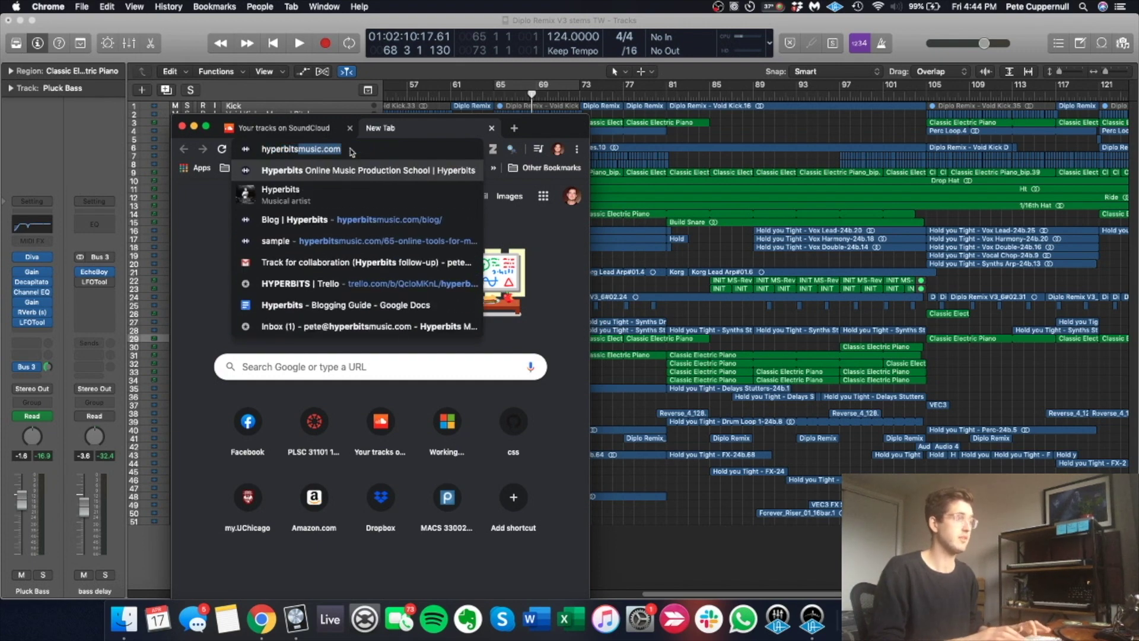
{"action": "key", "text": "BackSpace"}
{"action": "type", "text": "atiration"}
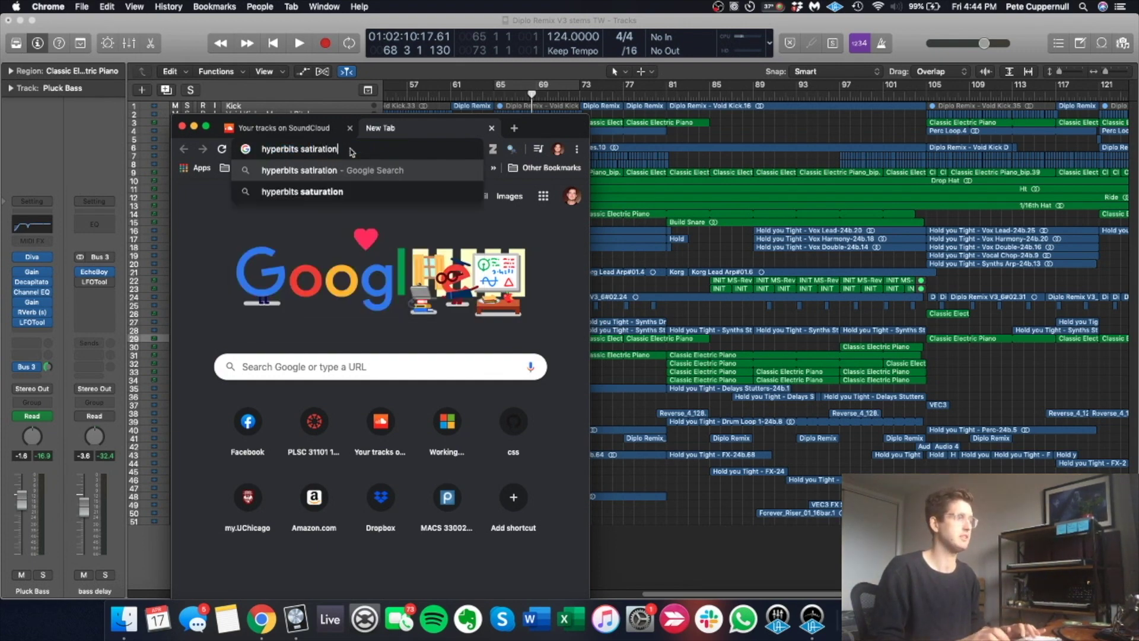
{"action": "key", "text": "Return"}
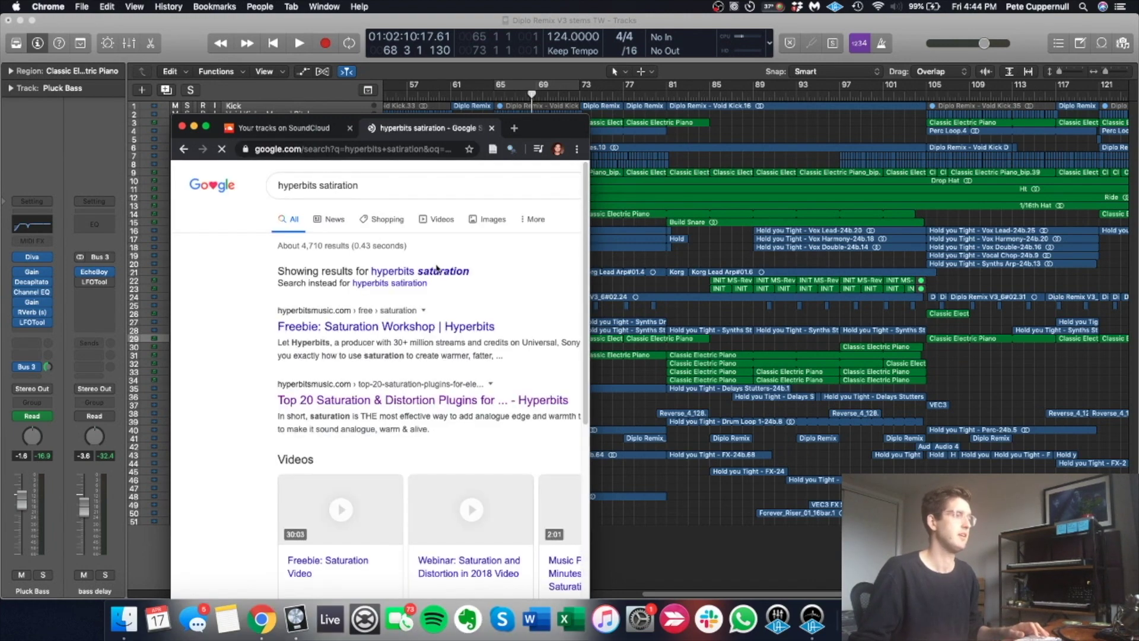
- Widen the browser window, look through the Hyperbits saturation results, and close the search and SoundCloud tabs
{"action": "scroll", "coordinate": [477, 375], "scroll_direction": "down", "scroll_amount": 1}
{"action": "scroll", "coordinate": [476, 375], "scroll_direction": "down", "scroll_amount": 3}
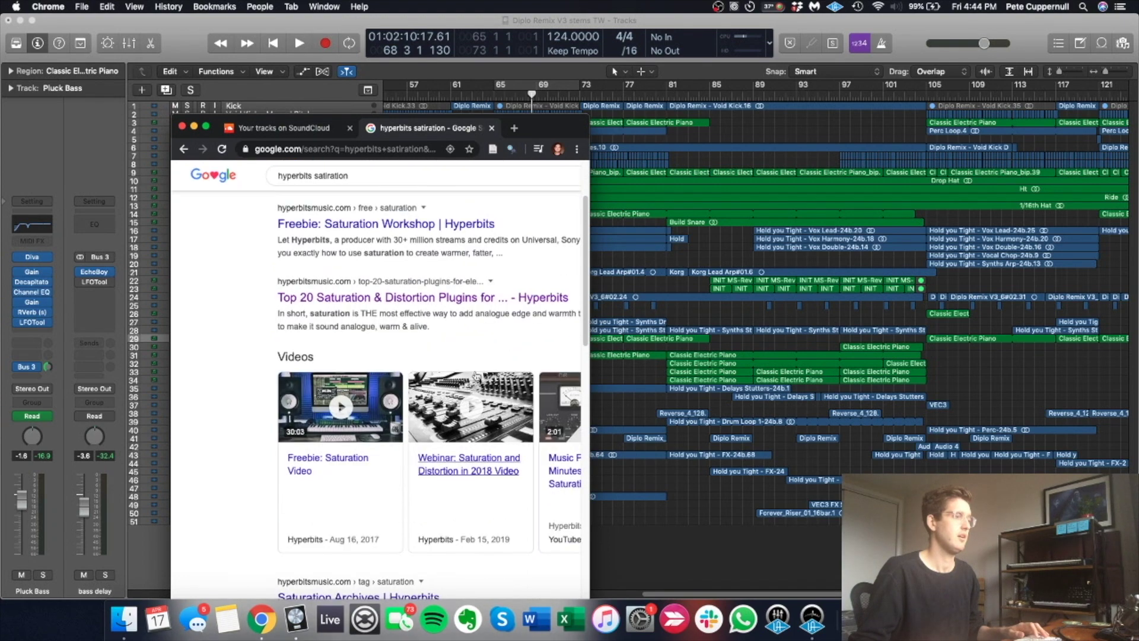
{"action": "scroll", "coordinate": [521, 486], "scroll_direction": "down", "scroll_amount": 9}
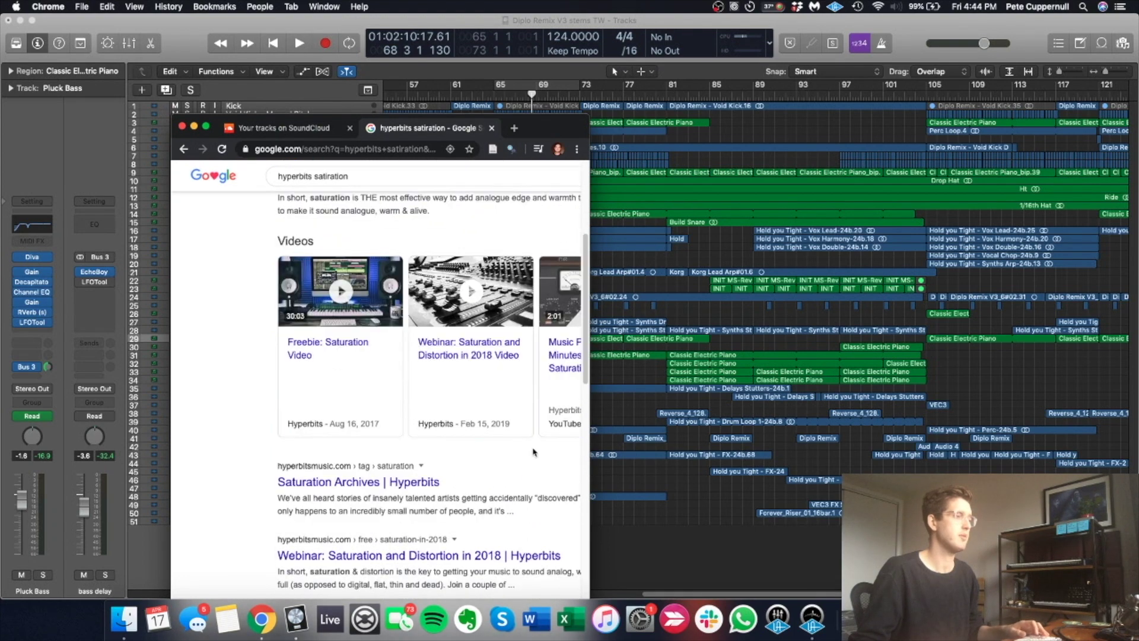
{"action": "left_click_drag", "start_coordinate": [591, 594], "coordinate": [776, 594]}
{"action": "scroll", "coordinate": [688, 419], "scroll_direction": "up", "scroll_amount": 5}
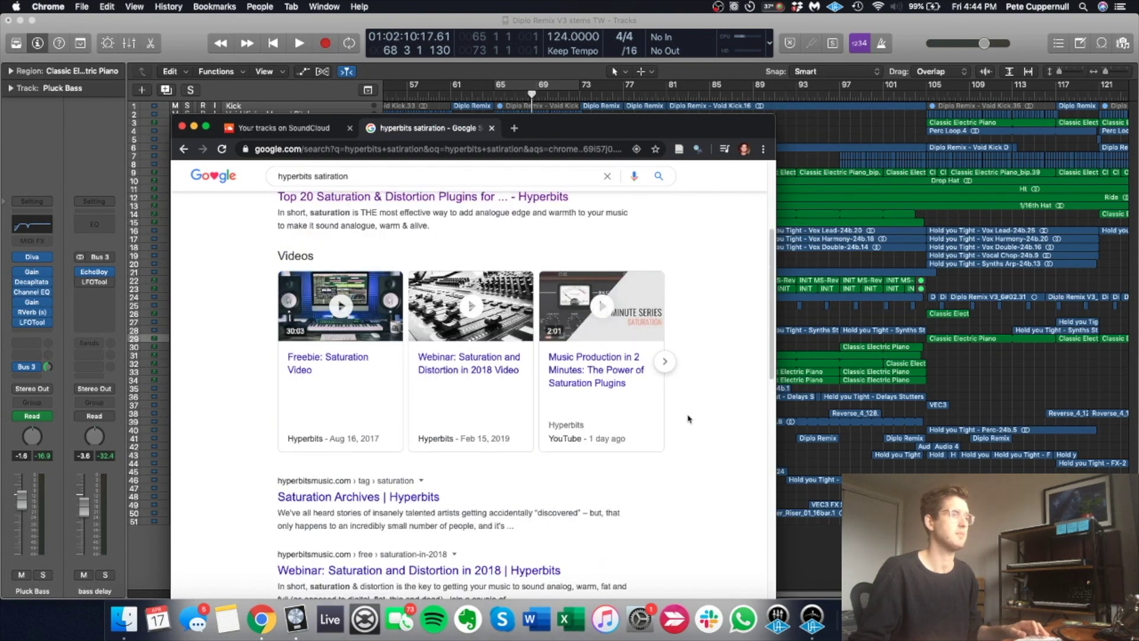
{"action": "scroll", "coordinate": [688, 419], "scroll_direction": "up", "scroll_amount": 3}
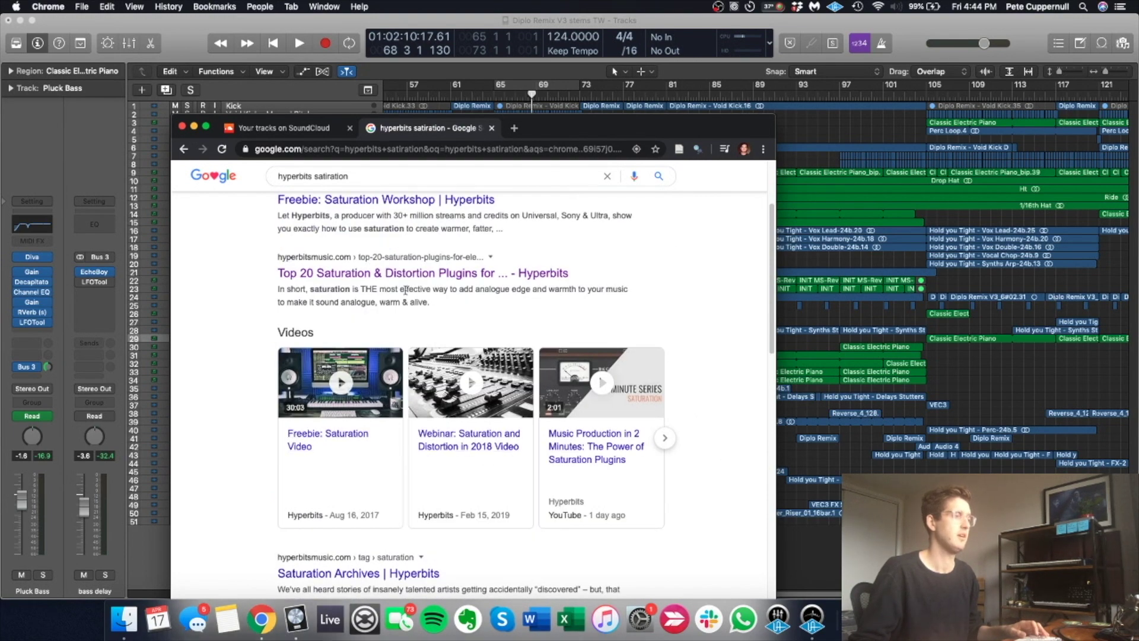
{"action": "scroll", "coordinate": [382, 359], "scroll_direction": "up", "scroll_amount": 5}
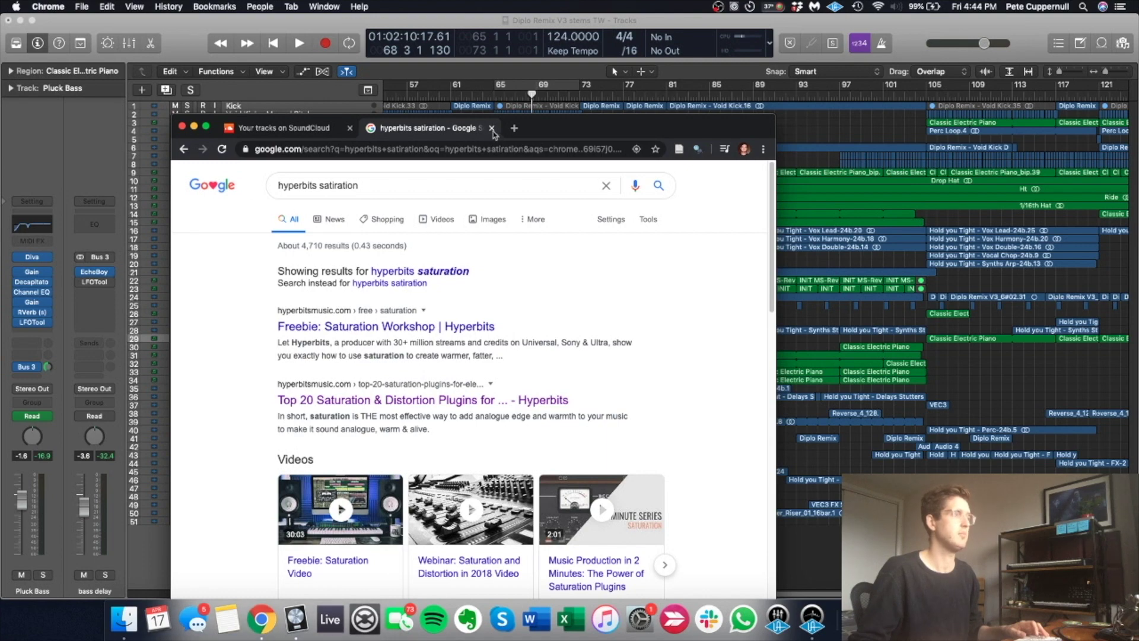
{"action": "left_click", "coordinate": [492, 128]}
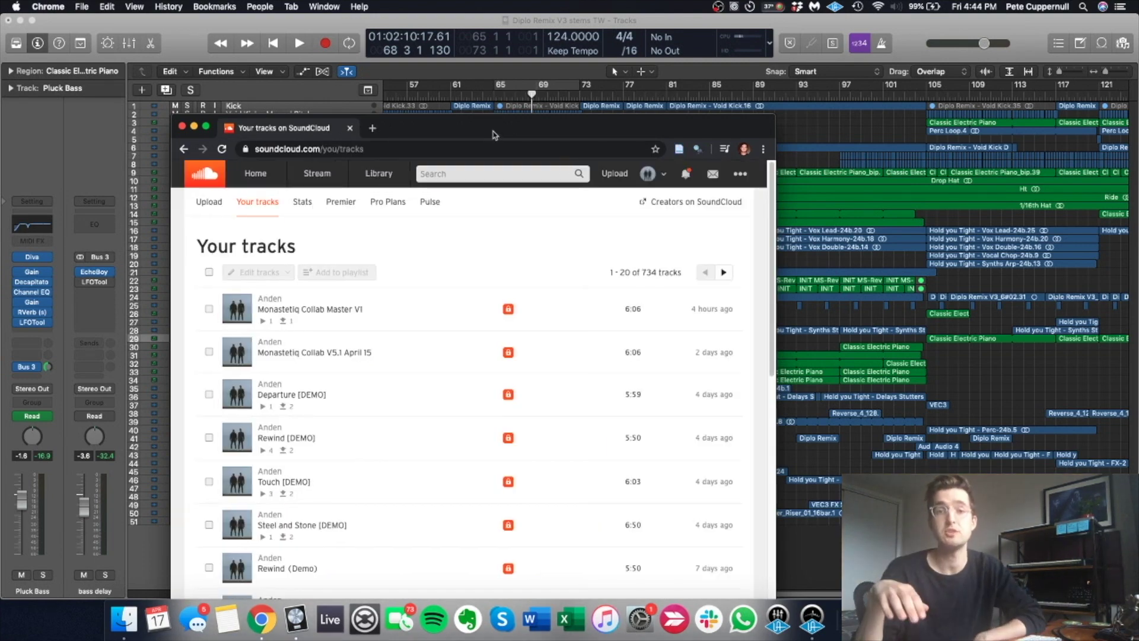
{"action": "left_click", "coordinate": [350, 128]}
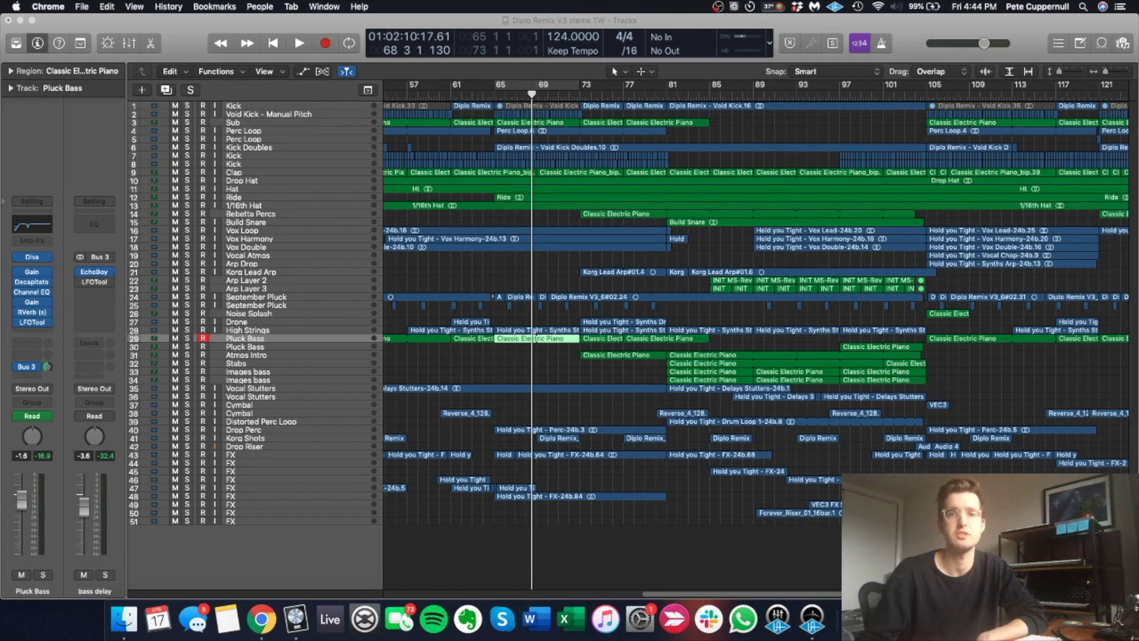
- Quit Chrome, return to the Logic Pro X project, and make its window full screen
{"action": "key", "text": "super+q"}
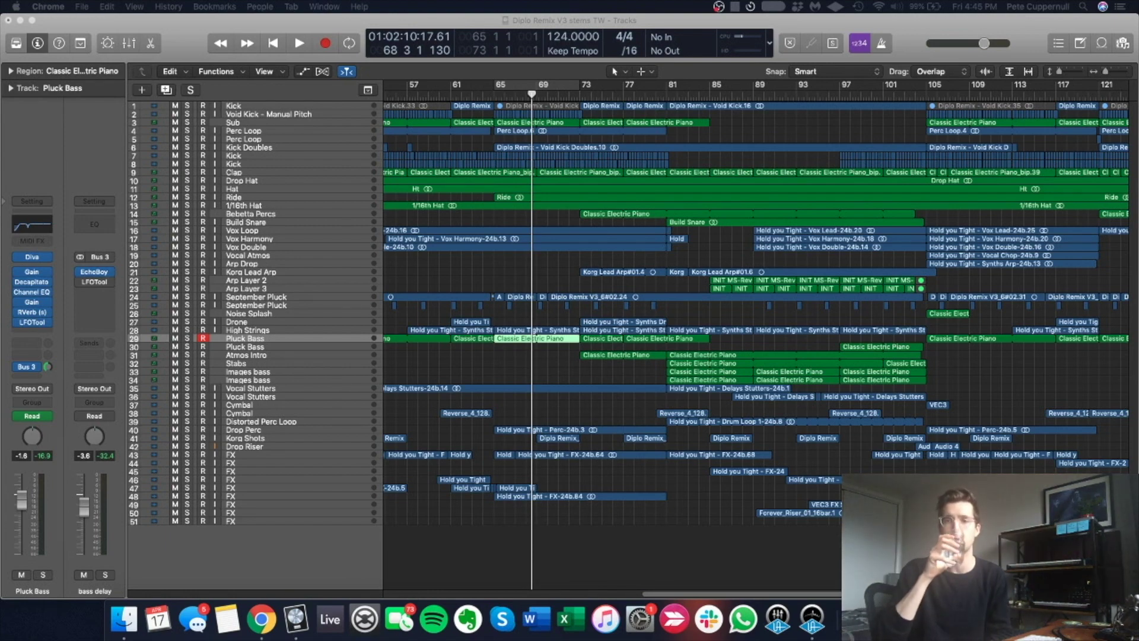
{"action": "left_click", "coordinate": [756, 87]}
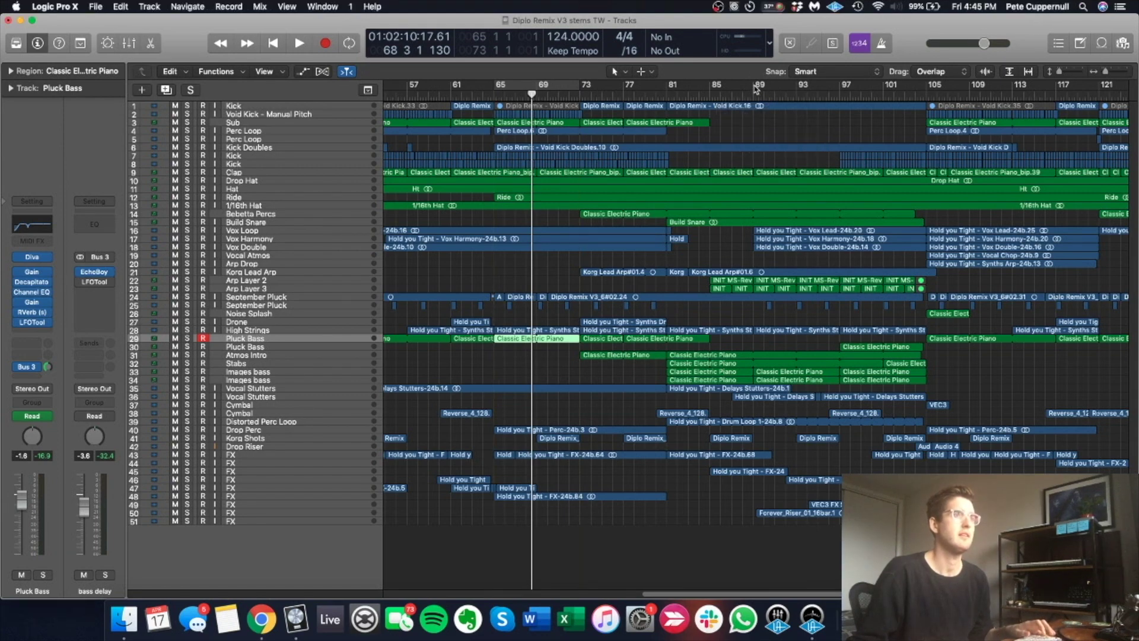
{"action": "left_click", "coordinate": [33, 20]}
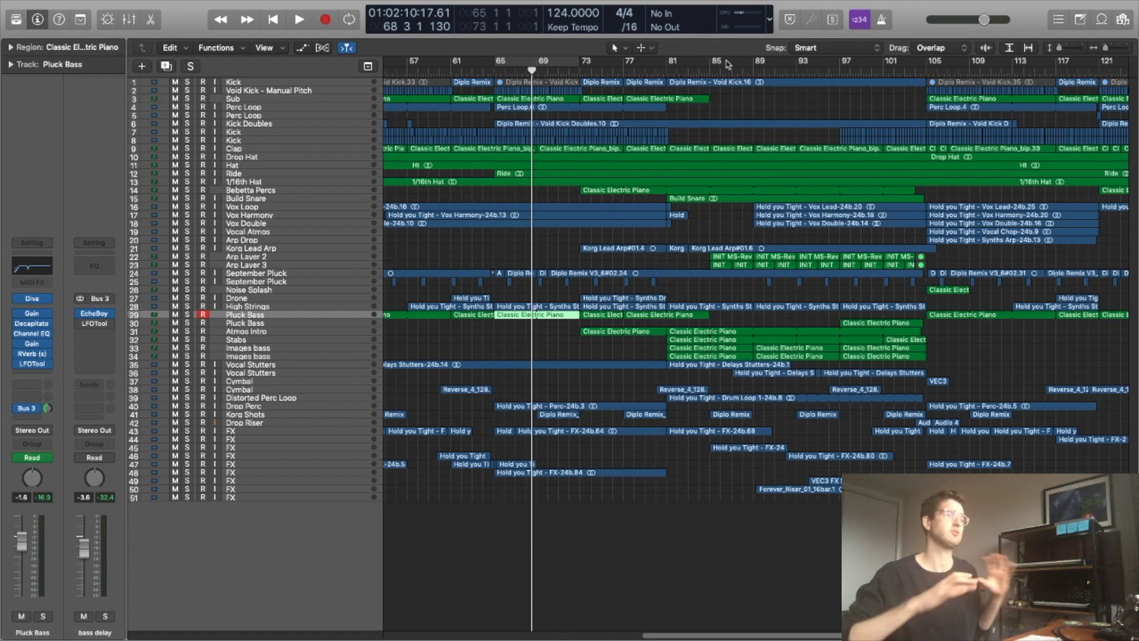
- Play the arrangement from bar 80, soloing and unsoloing the Bebetta Percs track during playback, and stop around bar 94
{"action": "left_click", "coordinate": [659, 71]}
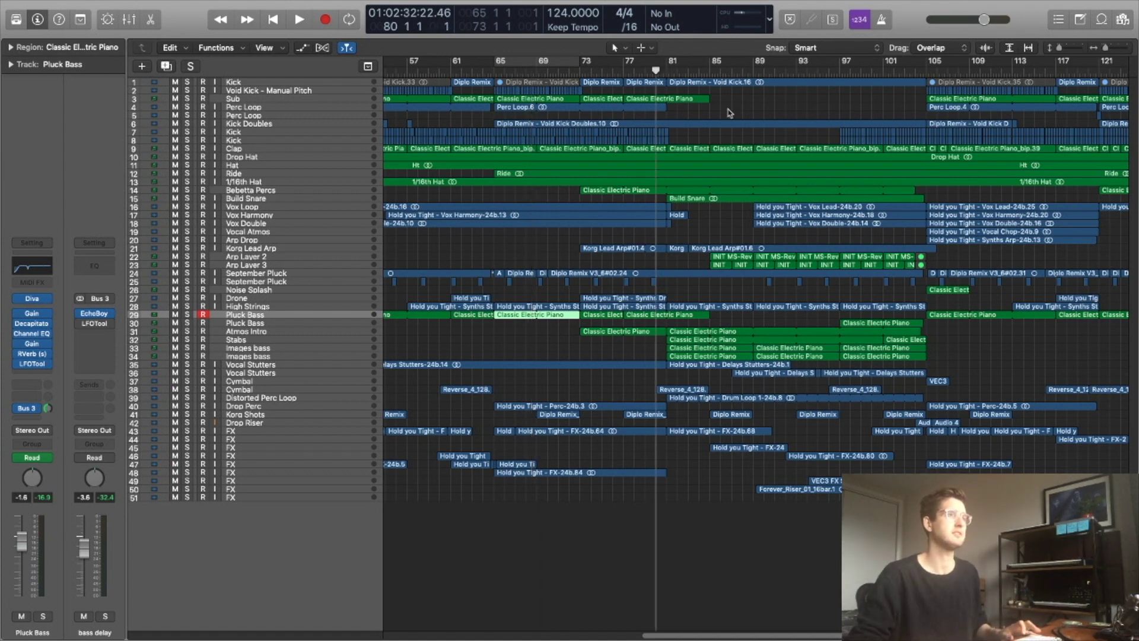
{"action": "key", "text": "space"}
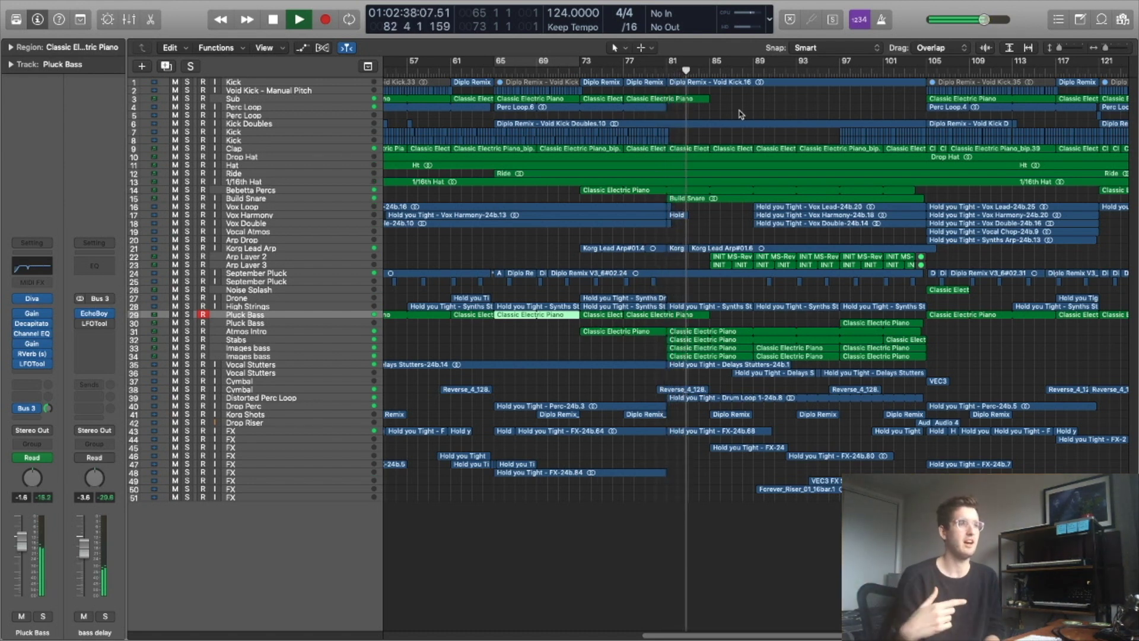
{"action": "left_click", "coordinate": [187, 190]}
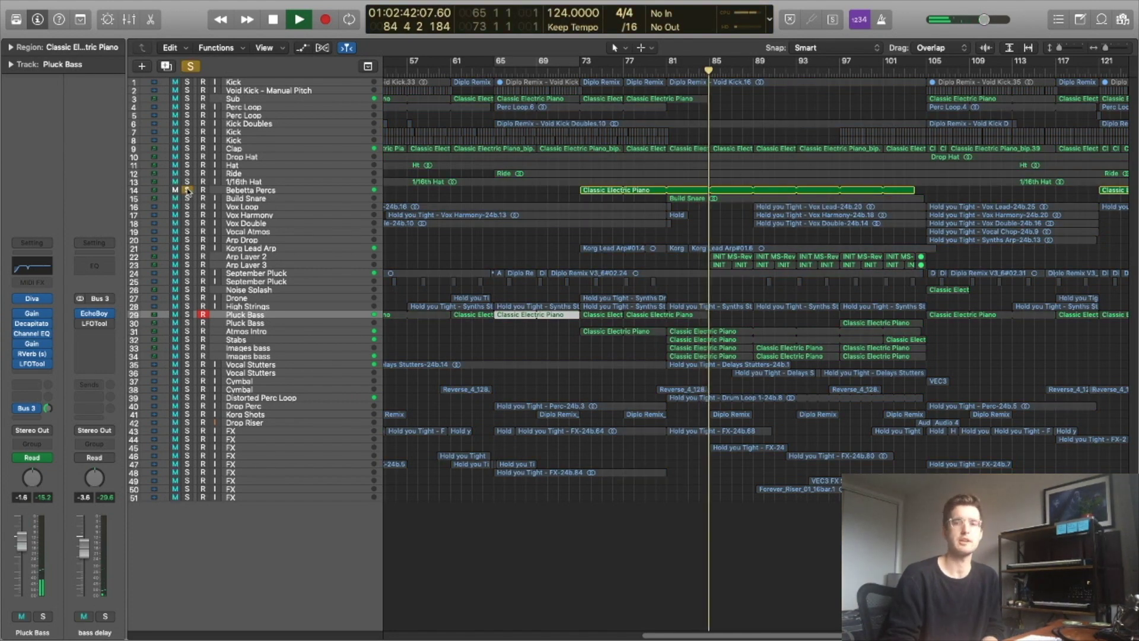
{"action": "left_click", "coordinate": [187, 190]}
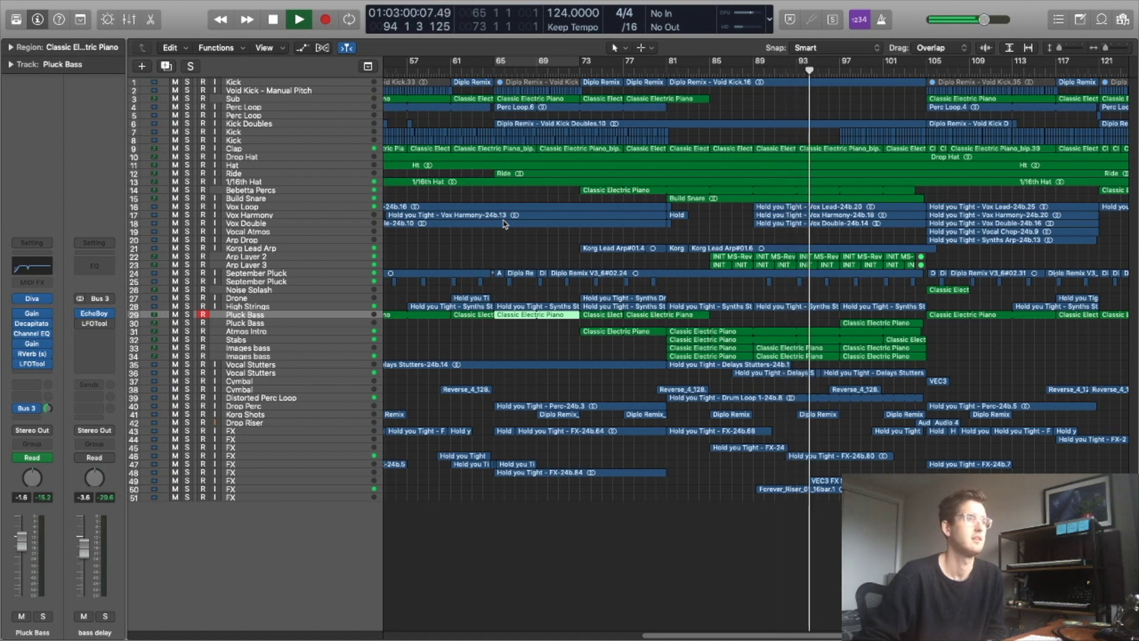
{"action": "key", "text": "space"}
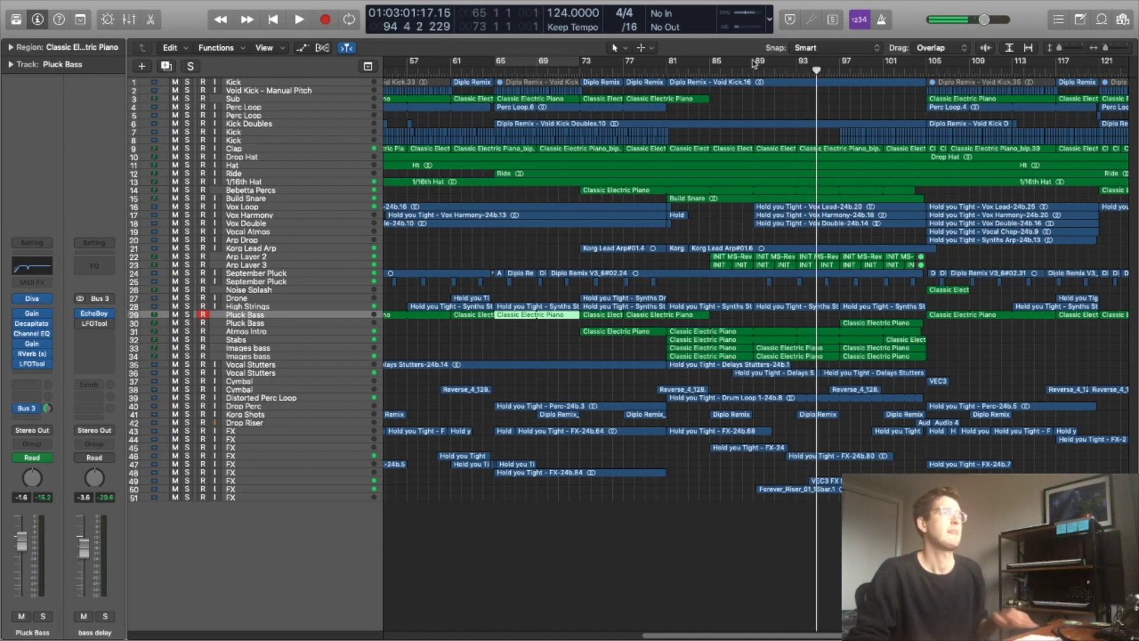
- Audition the soloed Clap through Bebetta Percs tracks over a cycle of bars 89 to 97, clearing the solos and cycle at the end
{"action": "left_click_drag", "start_coordinate": [838, 62], "coordinate": [754, 61]}
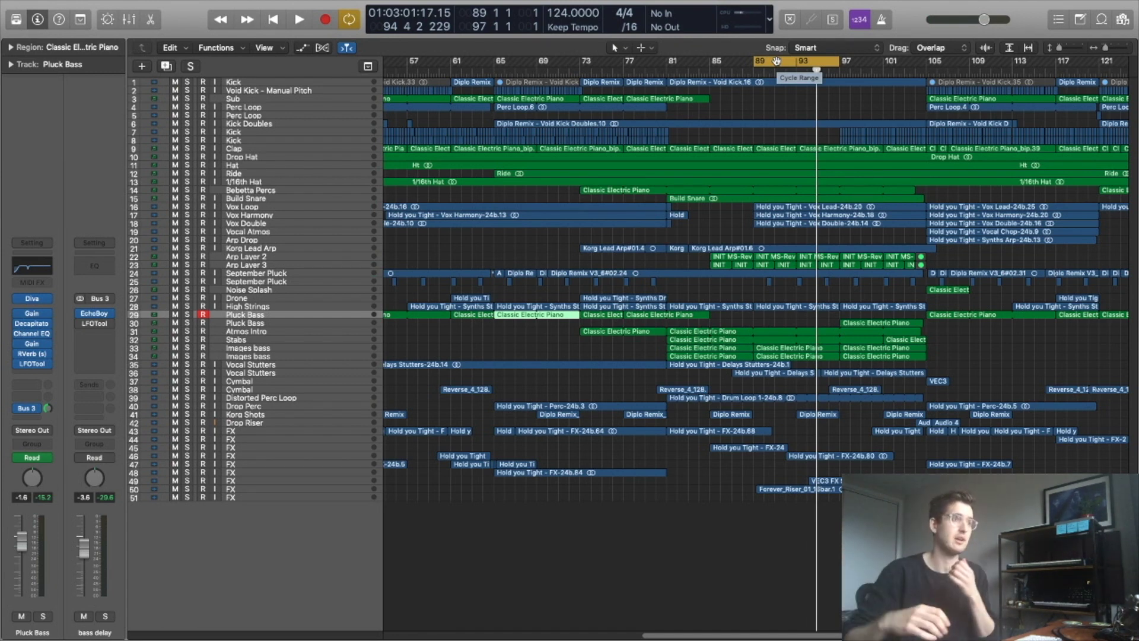
{"action": "left_click", "coordinate": [186, 148]}
{"action": "left_click_drag", "start_coordinate": [187, 179], "coordinate": [188, 190]}
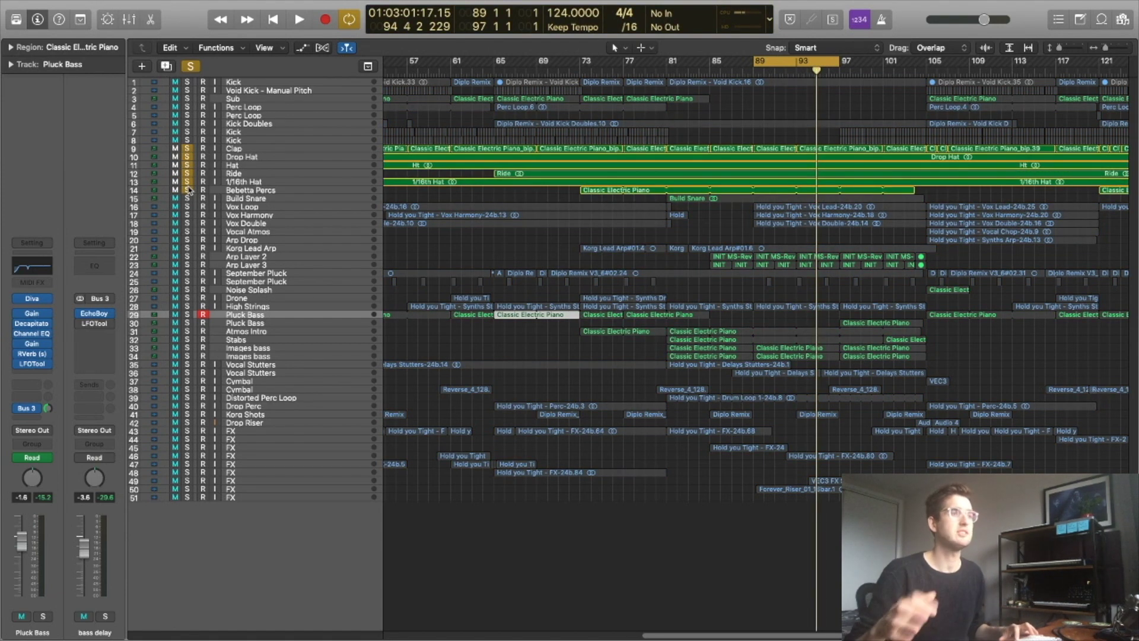
{"action": "key", "text": "space"}
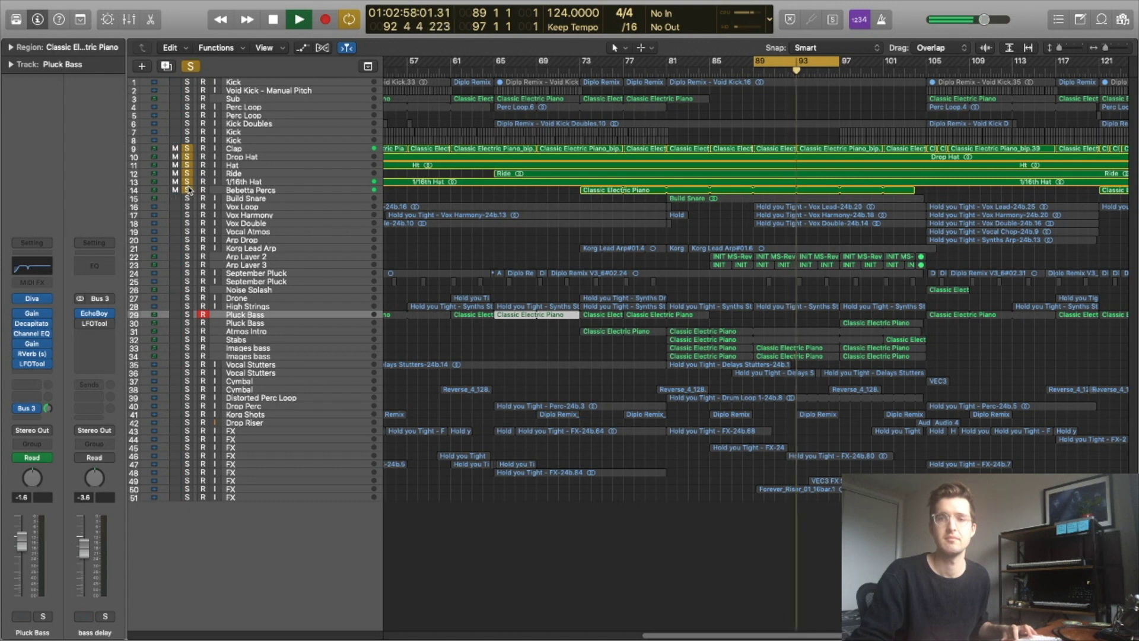
{"action": "key", "text": "space"}
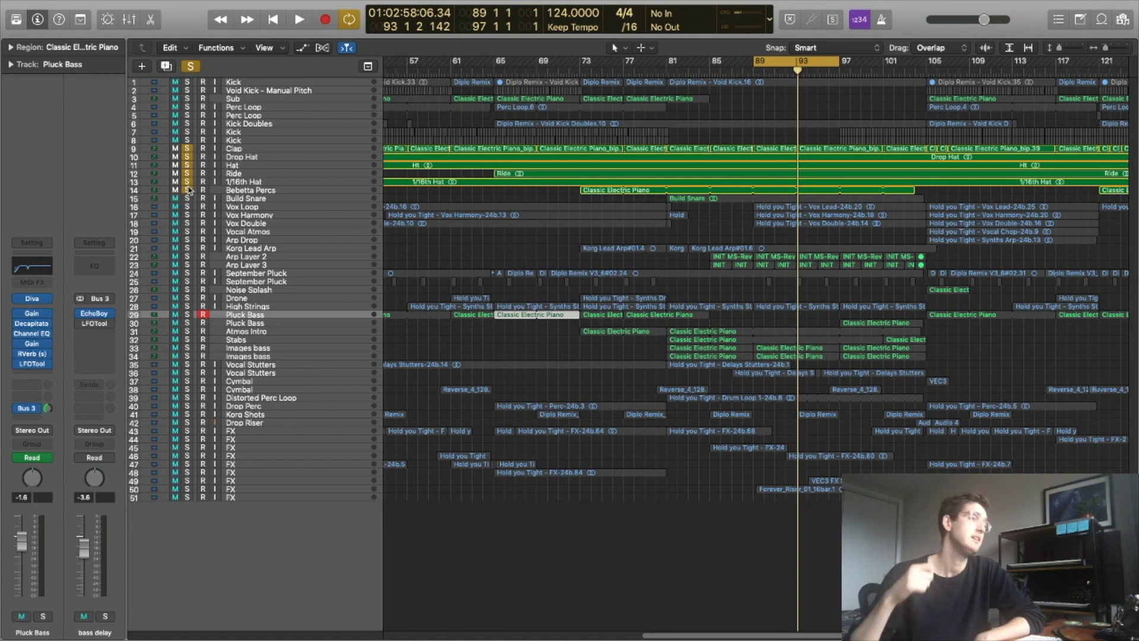
{"action": "left_click_drag", "start_coordinate": [185, 150], "coordinate": [187, 191]}
{"action": "key", "text": "c"}
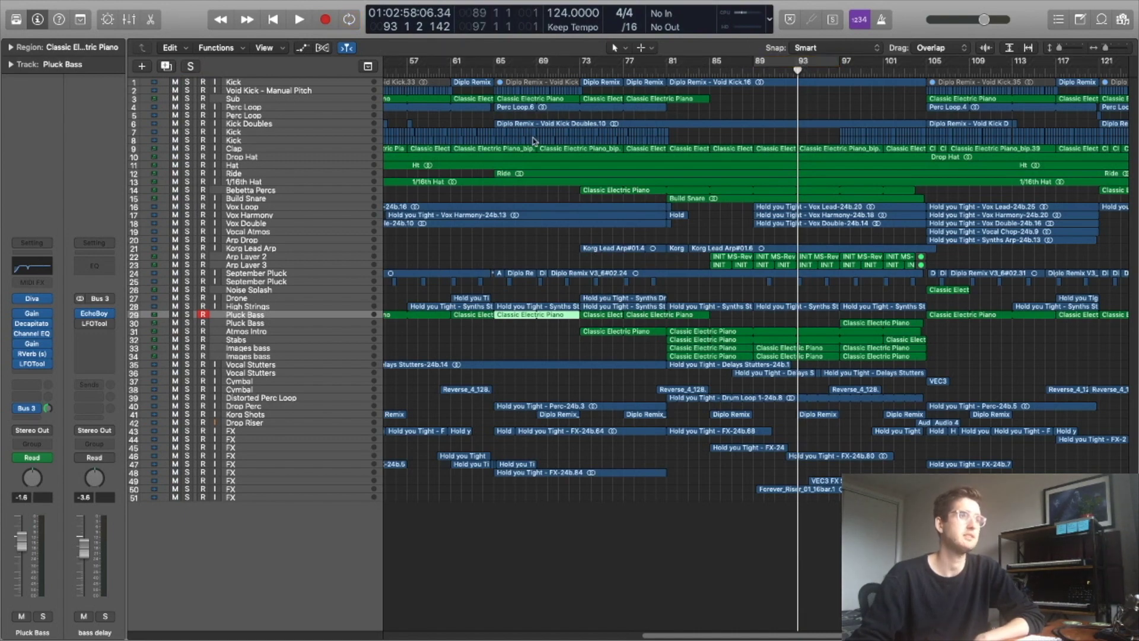
- Select the Vox Loop track, enlarge the tracks, and set an active cycle range over bars 105 to 113
{"action": "scroll", "coordinate": [664, 215], "scroll_direction": "right", "scroll_amount": 2}
{"action": "scroll", "coordinate": [664, 215], "scroll_direction": "right", "scroll_amount": 3}
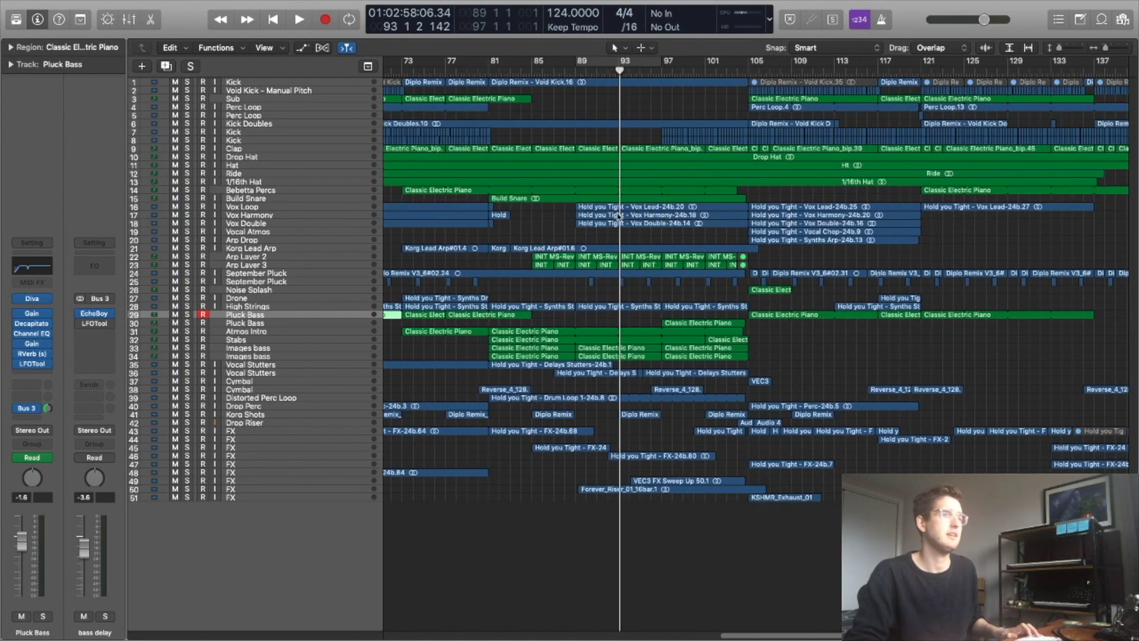
{"action": "left_click", "coordinate": [307, 208]}
{"action": "key", "text": "super+Down"}
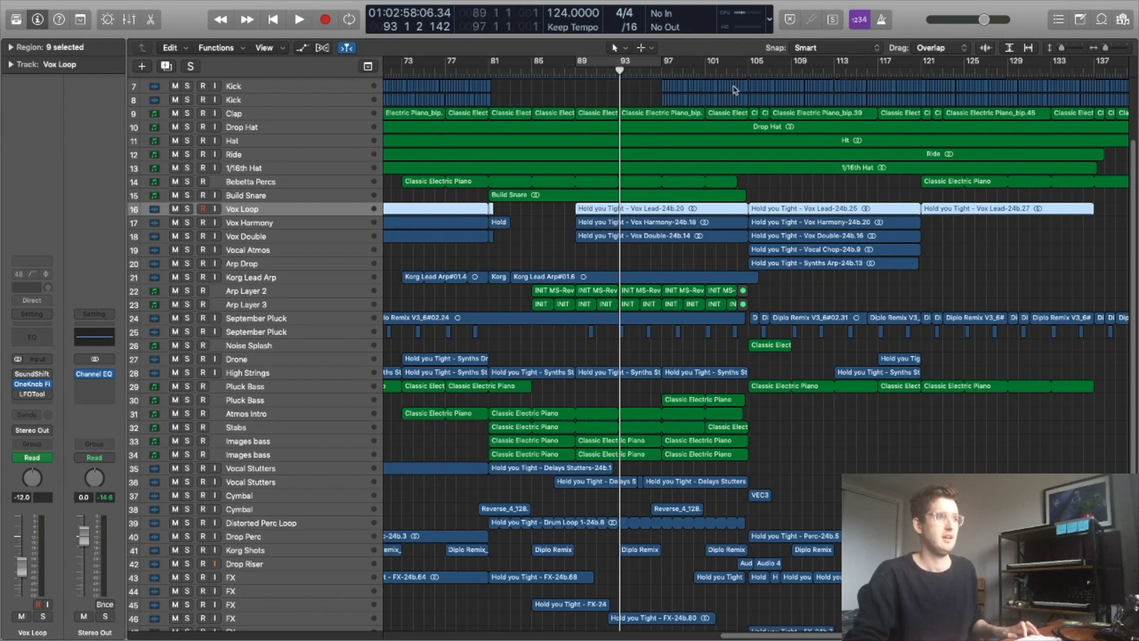
{"action": "key", "text": "super+Down"}
{"action": "key", "text": "c"}
{"action": "left_click_drag", "start_coordinate": [752, 61], "coordinate": [836, 66]}
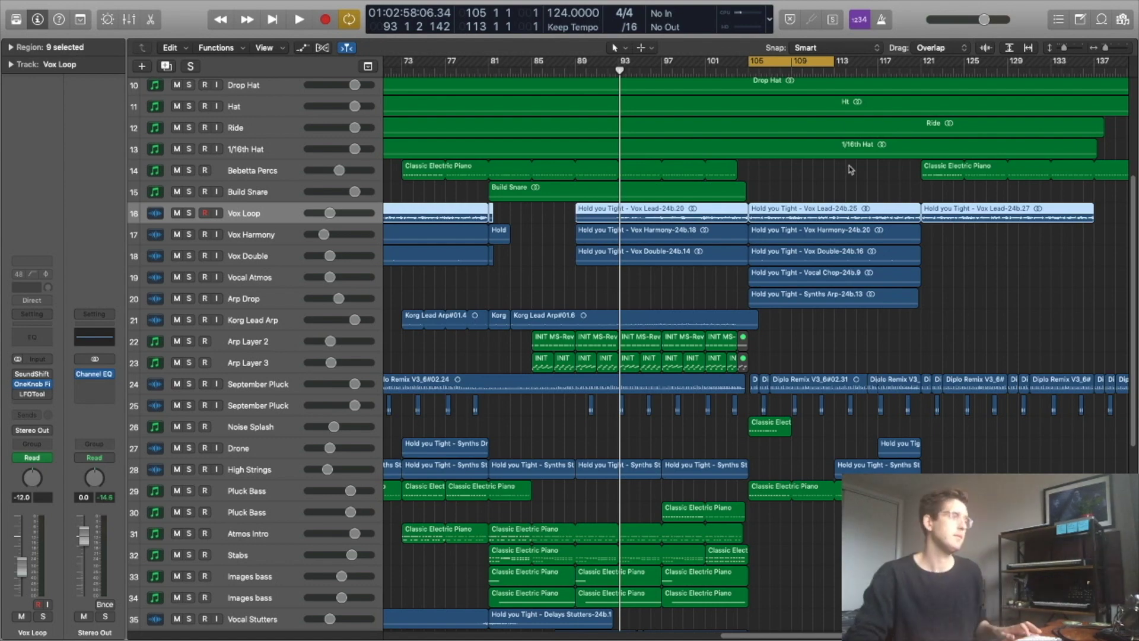
- Move the cycle range to bars 49 to 57, play the start of the drop with all tracks fitted in view, and stop
{"action": "key", "text": "super+Up"}
{"action": "scroll", "coordinate": [593, 179], "scroll_direction": "left", "scroll_amount": 1}
{"action": "scroll", "coordinate": [594, 179], "scroll_direction": "left", "scroll_amount": 5}
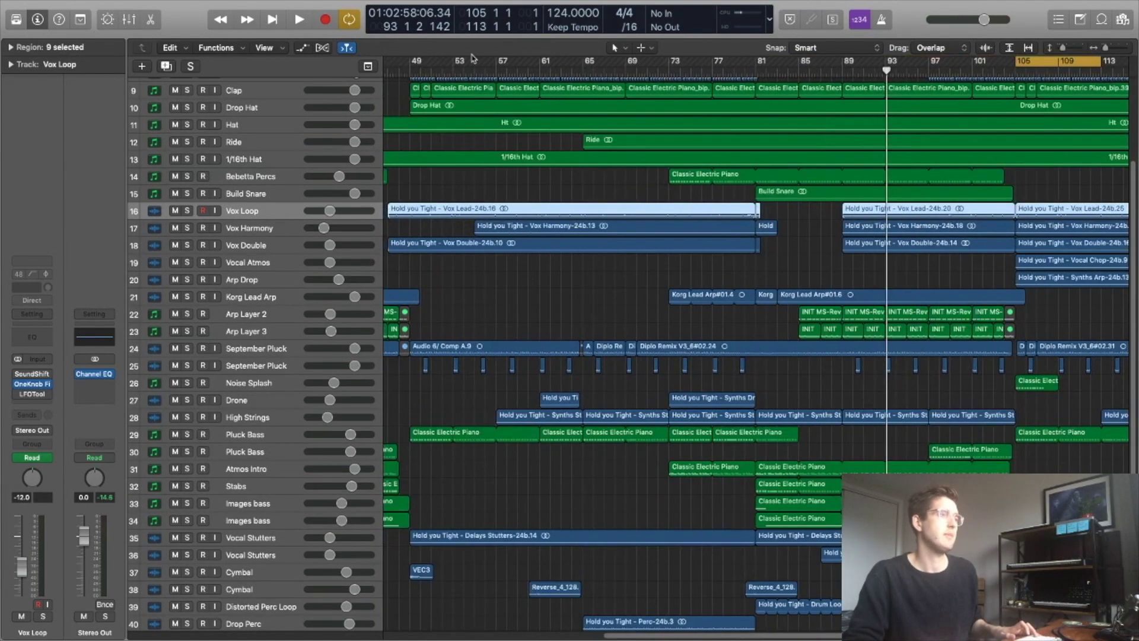
{"action": "left_click_drag", "start_coordinate": [413, 64], "coordinate": [495, 64]}
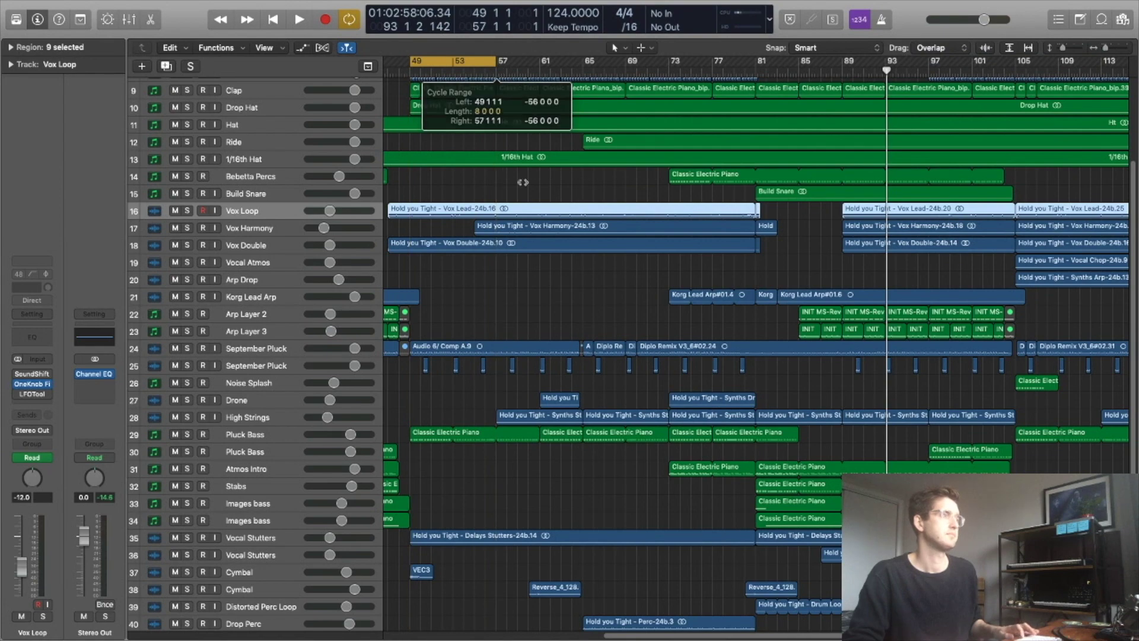
{"action": "key", "text": "space"}
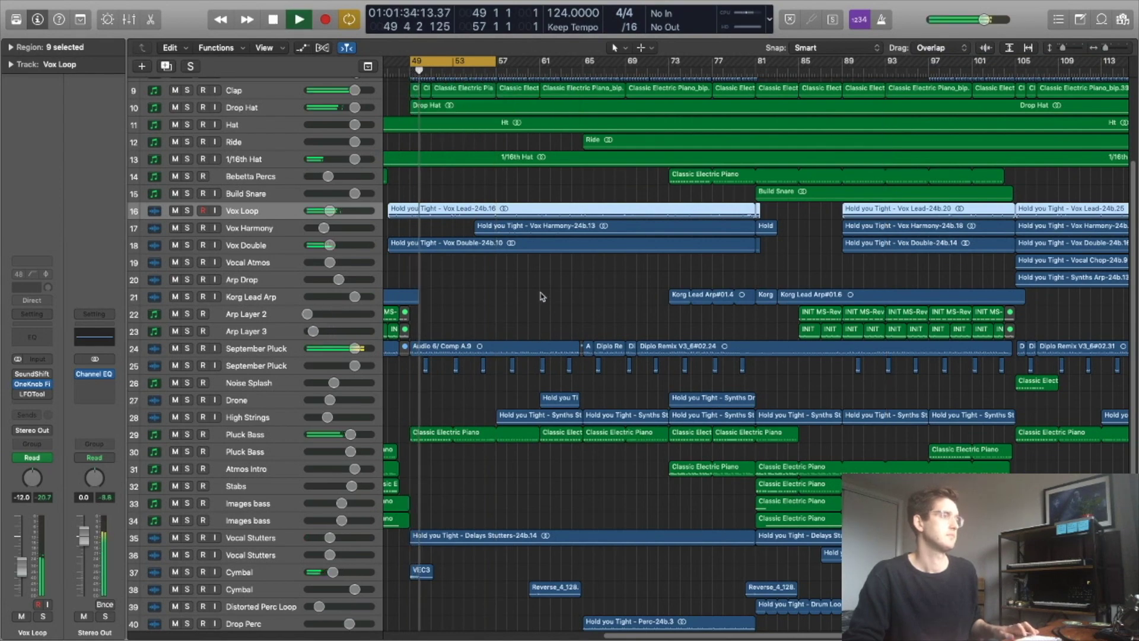
{"action": "key", "text": "super+Up"}
{"action": "key", "text": "super+Up"}
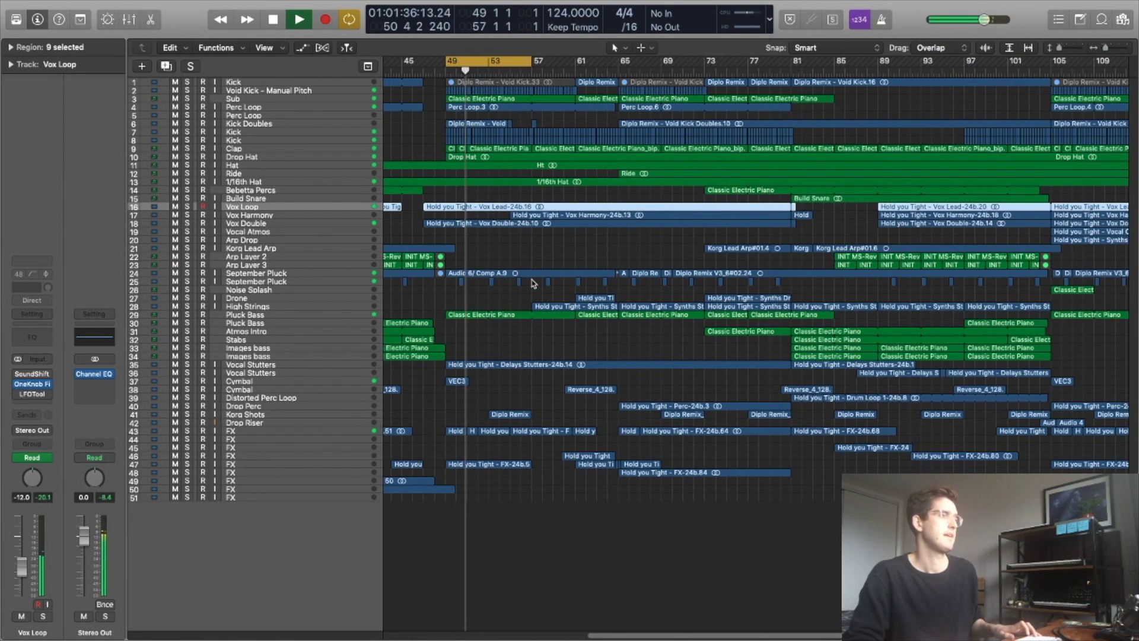
{"action": "key", "text": "space"}
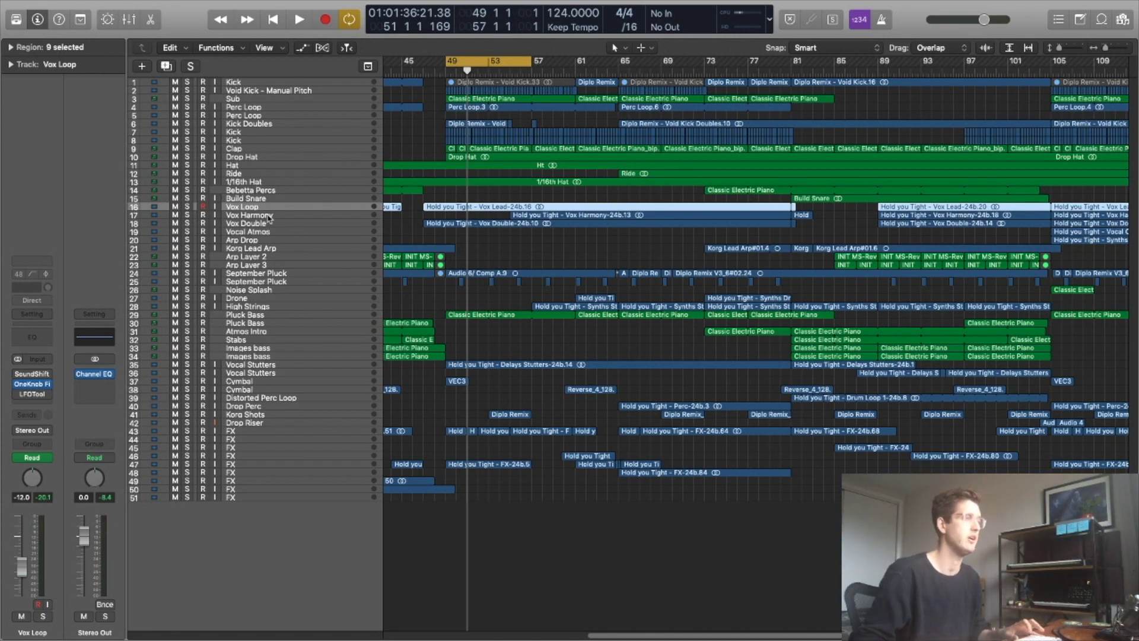
- Mute the Vox Loop, Vox Harmony and Vox Double tracks and briefly play the first drop without them
{"action": "left_click_drag", "start_coordinate": [175, 207], "coordinate": [175, 224]}
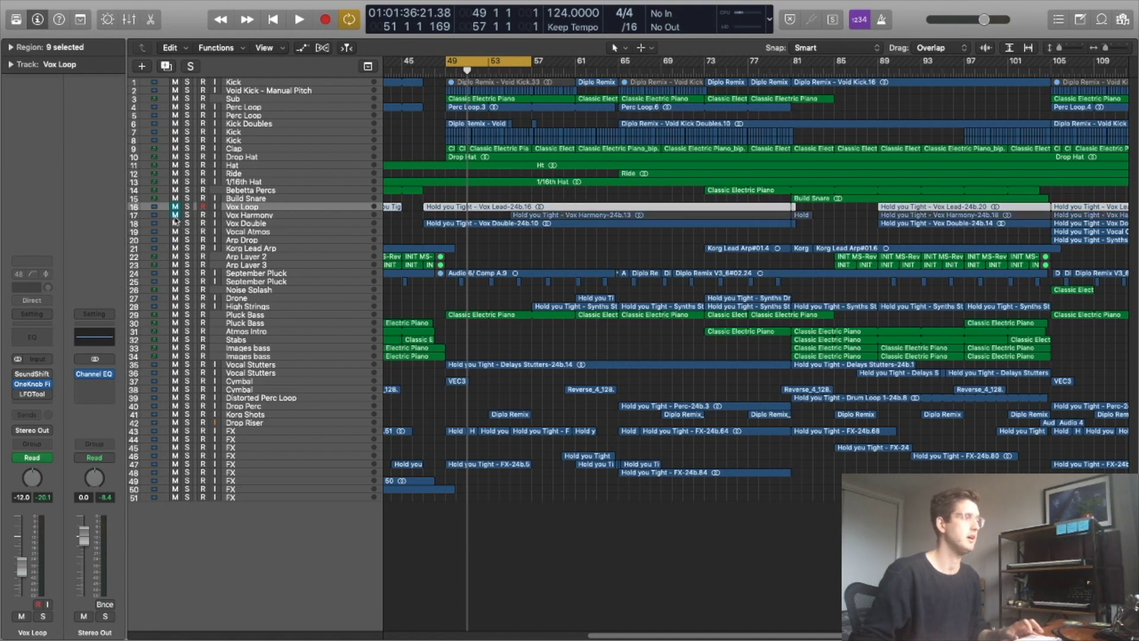
{"action": "key", "text": "space"}
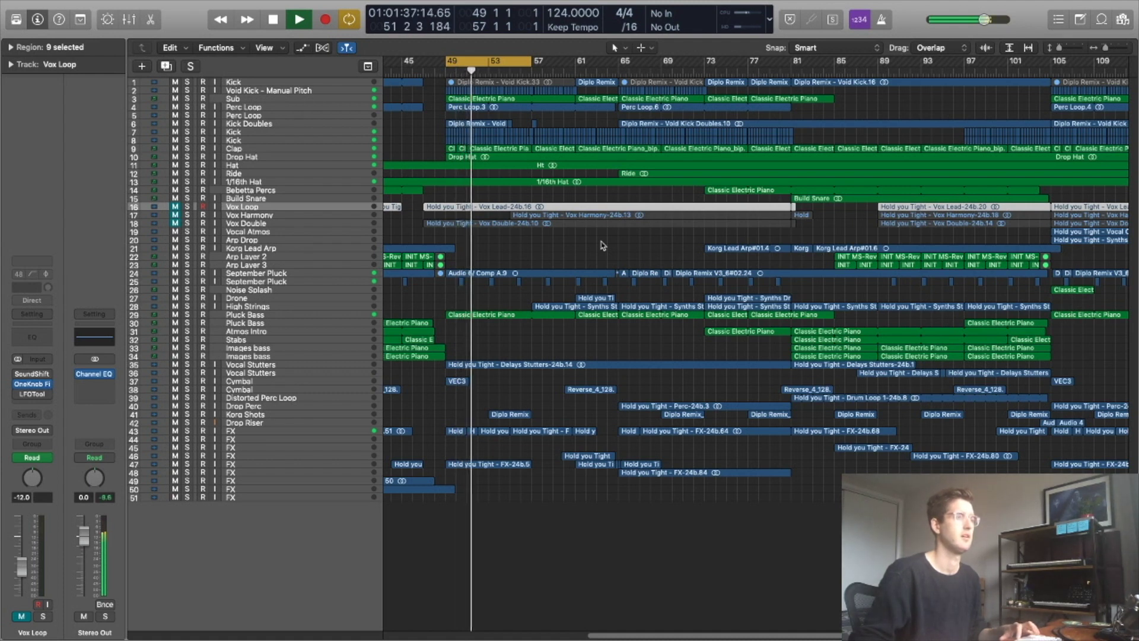
{"action": "key", "text": "space"}
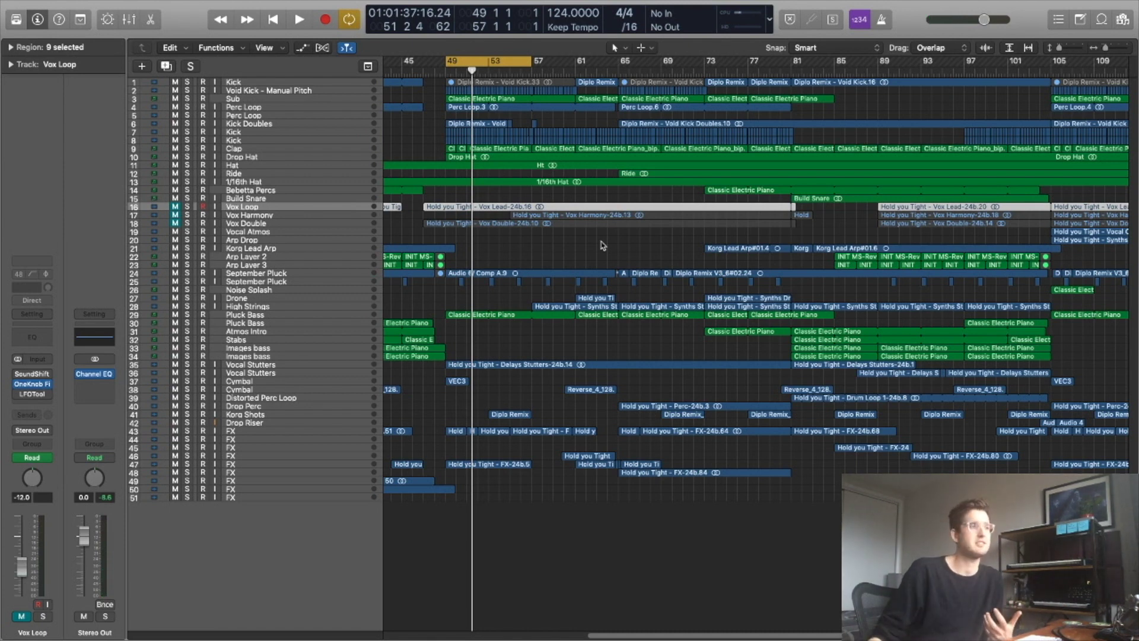
- Replay the drop from bar 49, soloing and unsoloing the first September Pluck track, and turn off cycle mode after stopping
{"action": "key", "text": "space"}
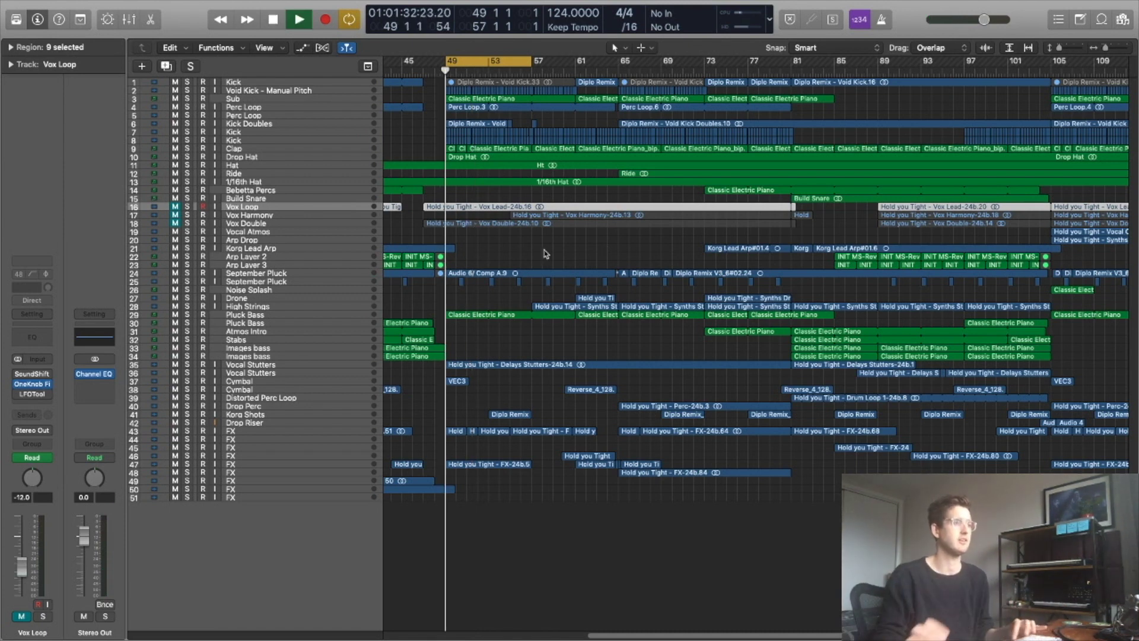
{"action": "left_click", "coordinate": [187, 273]}
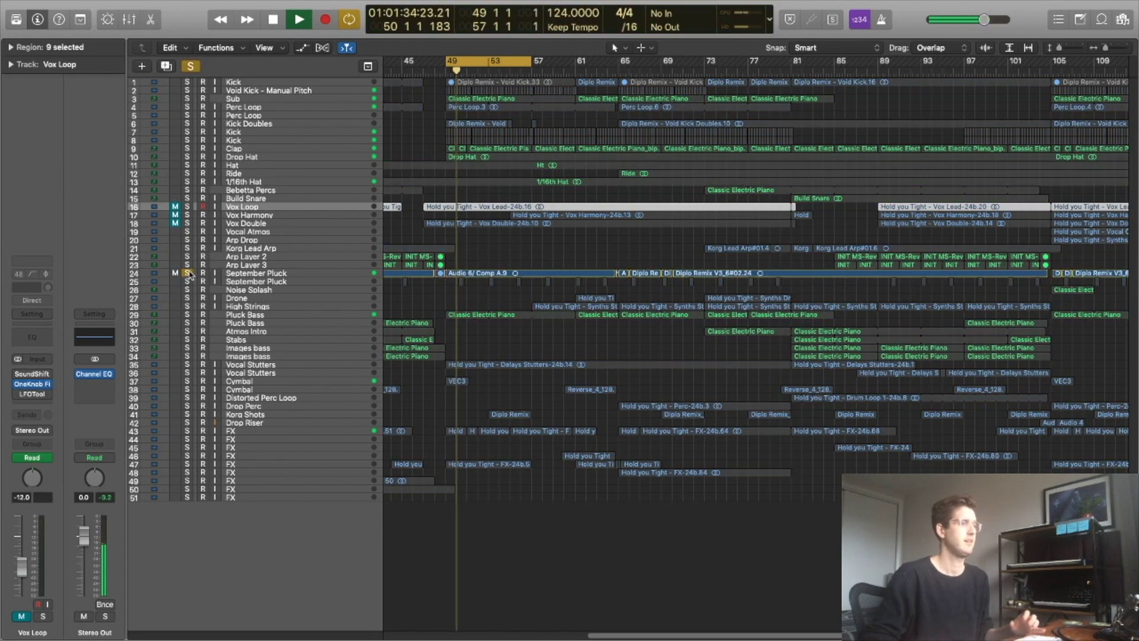
{"action": "left_click", "coordinate": [187, 272]}
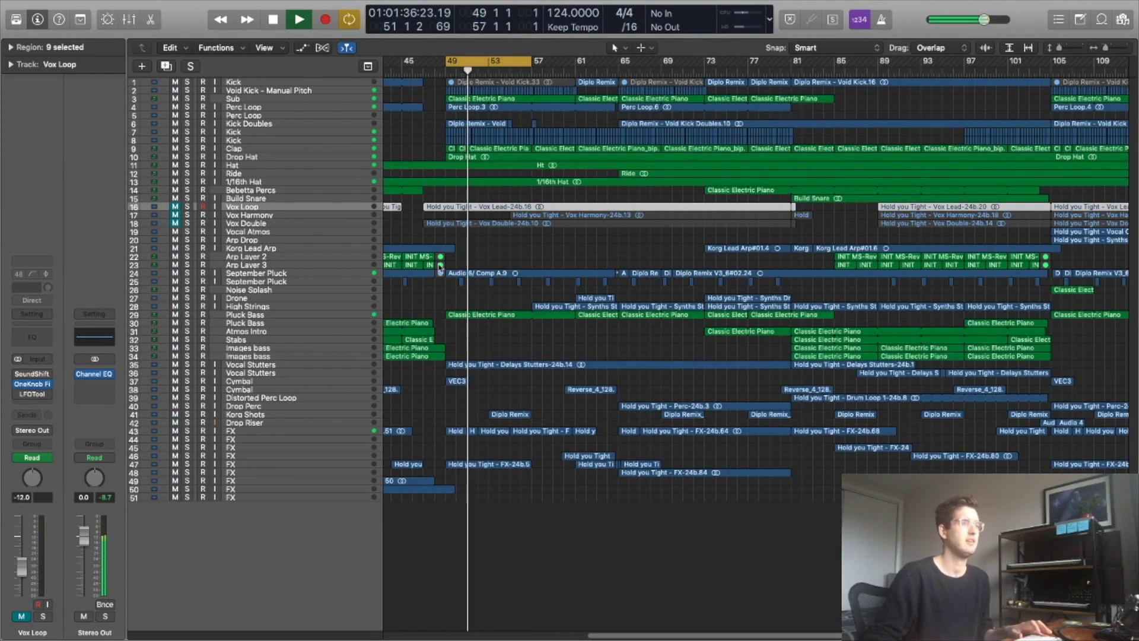
{"action": "key", "text": "space"}
{"action": "key", "text": "c"}
{"action": "left_click", "coordinate": [539, 89]}
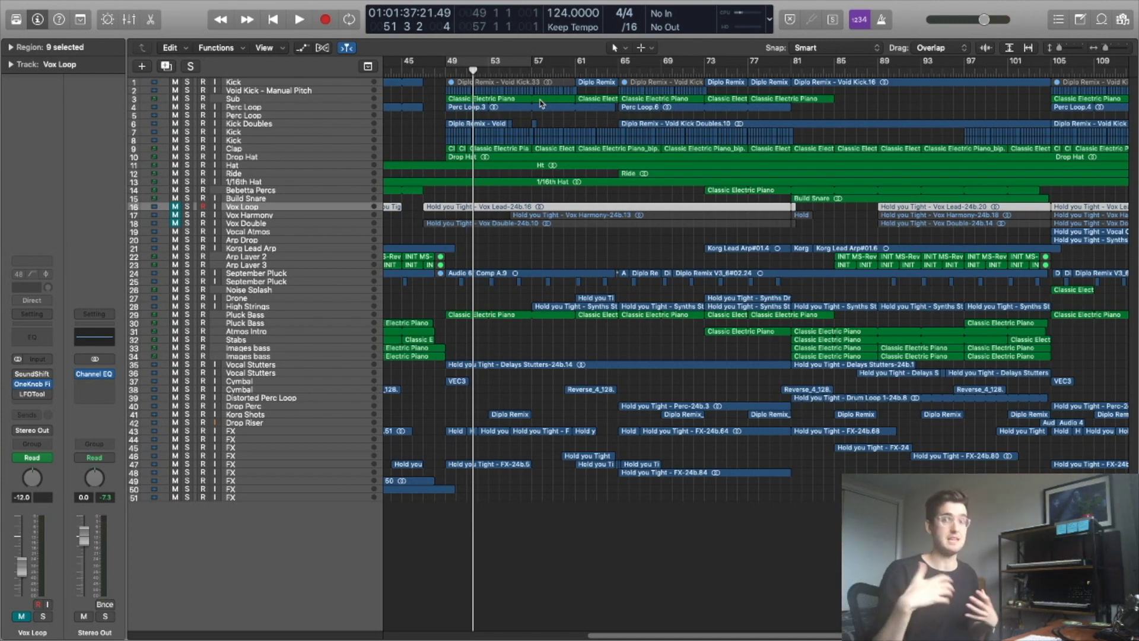
- Play the second drop from bar 105 for a couple of bars with the vocal tracks muted
{"action": "scroll", "coordinate": [912, 117], "scroll_direction": "right", "scroll_amount": 10}
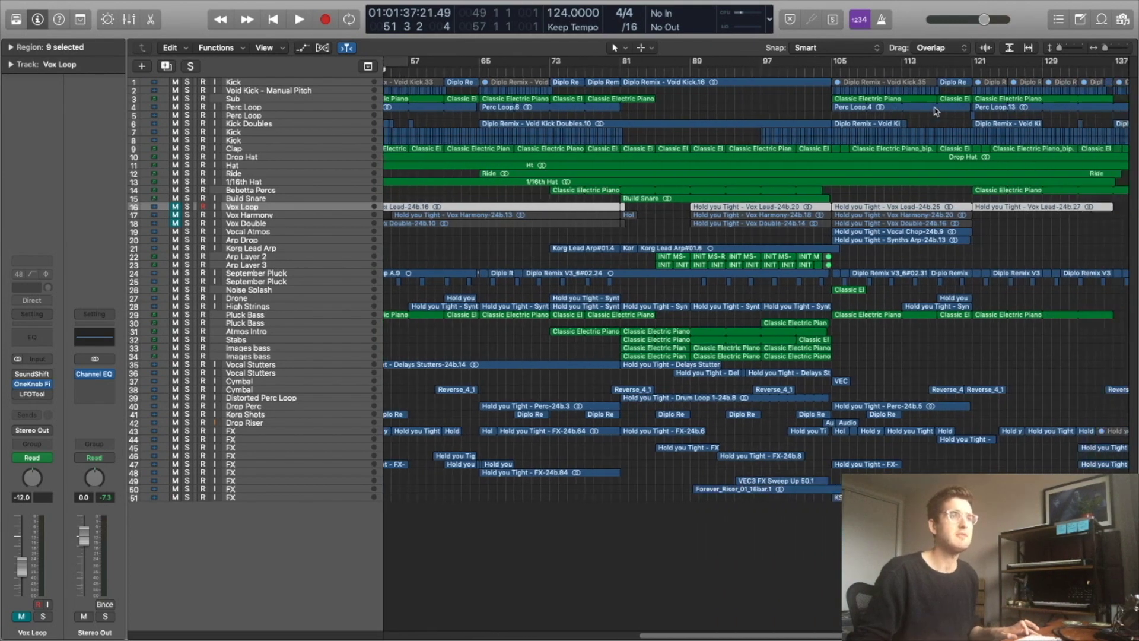
{"action": "left_click", "coordinate": [765, 71]}
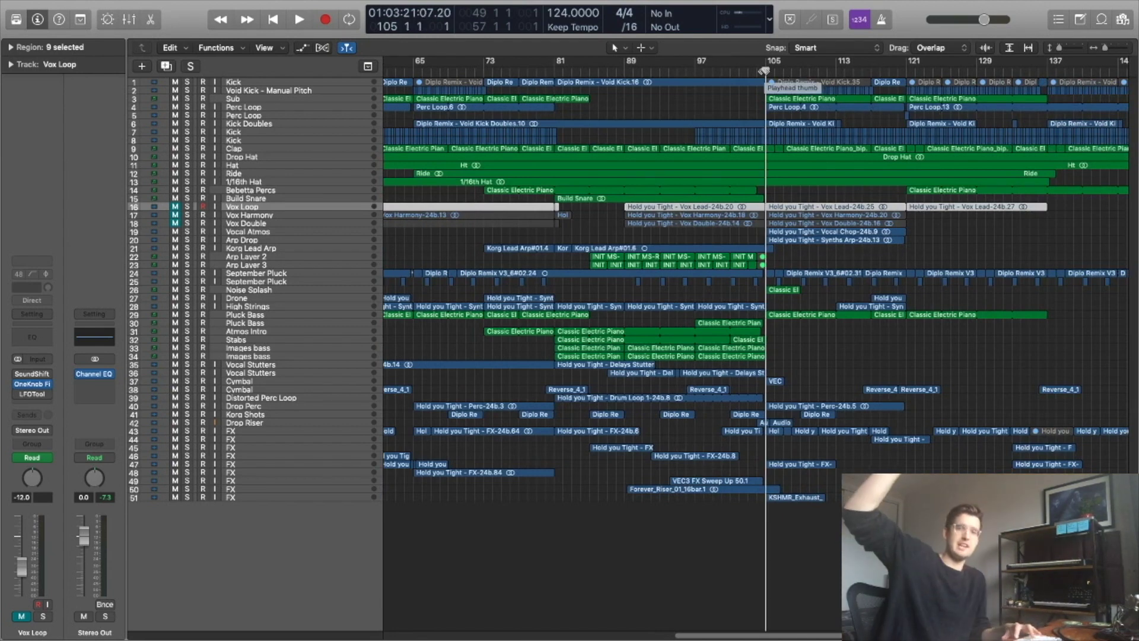
{"action": "key", "text": "space"}
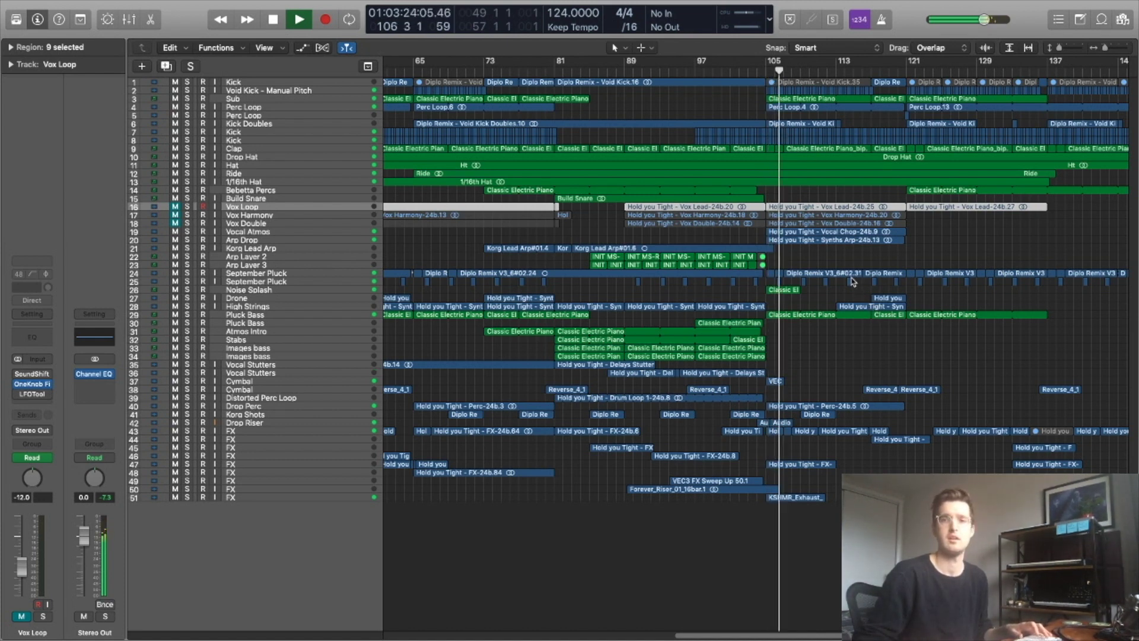
{"action": "key", "text": "space"}
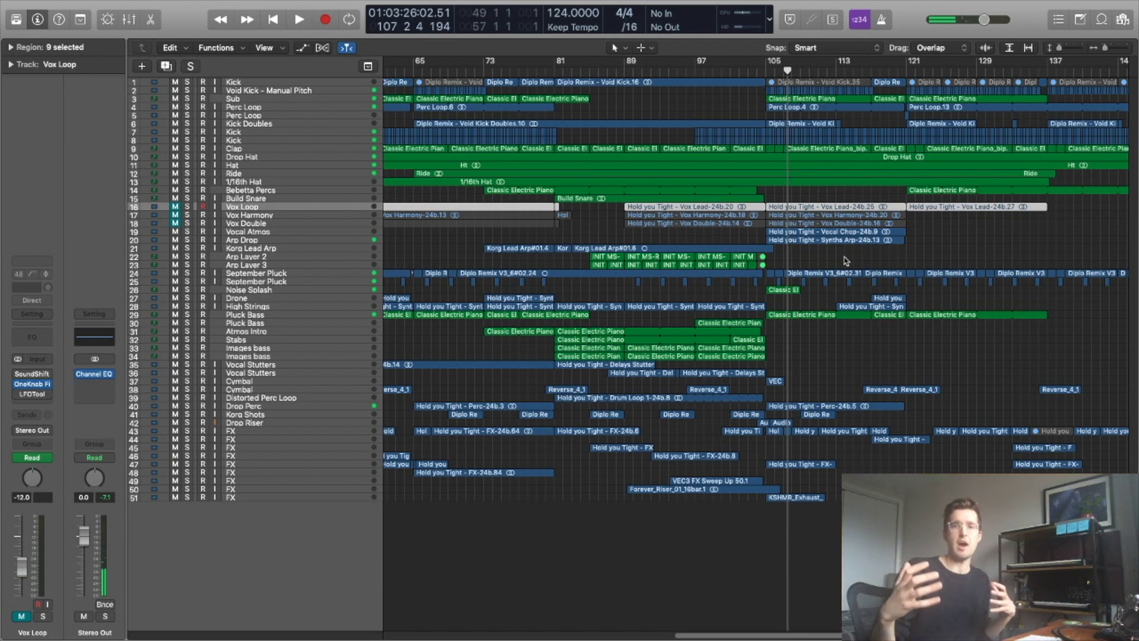
- Reactivate the cycle over bars 49 to 57, unmute Vox Loop, Vox Harmony and Vox Double, and play the first drop
{"action": "scroll", "coordinate": [682, 238], "scroll_direction": "left", "scroll_amount": 5}
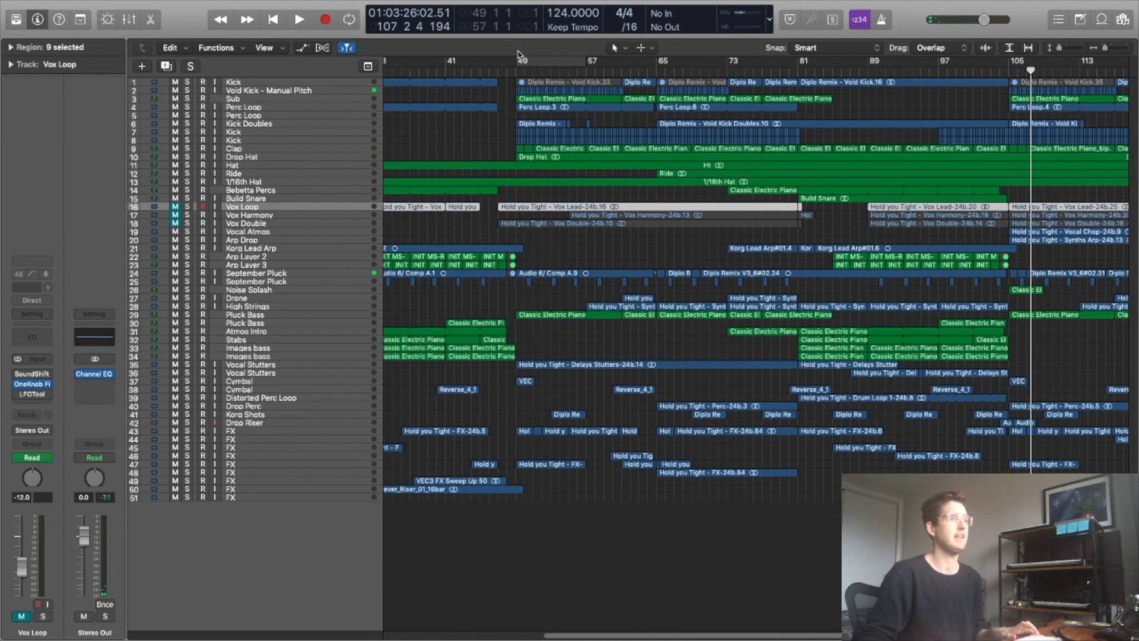
{"action": "left_click", "coordinate": [528, 64]}
{"action": "left_click_drag", "start_coordinate": [175, 206], "coordinate": [175, 224]}
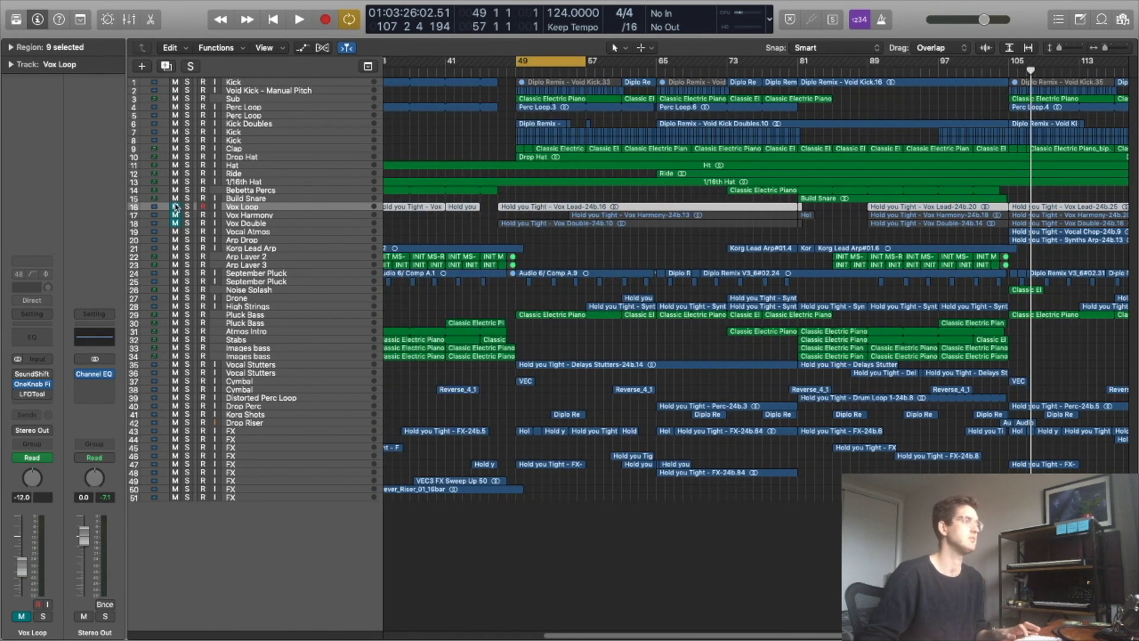
{"action": "key", "text": "space"}
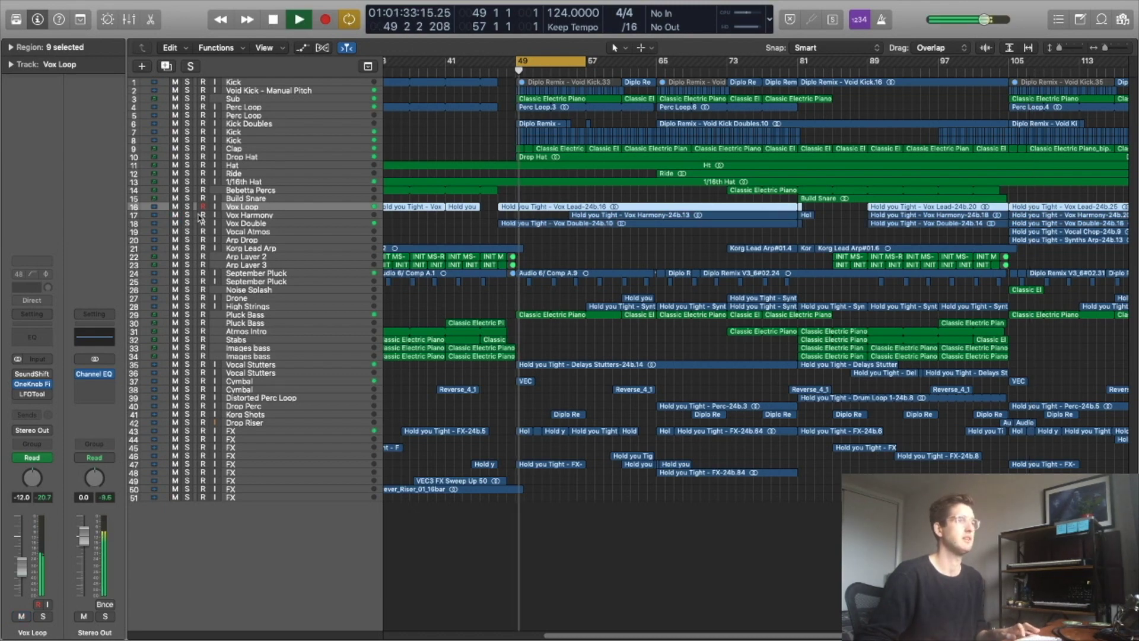
- Stop the first-drop playback and move the cycle range to bars 89 to 97
{"action": "mouse_move", "coordinate": [187, 223]}
{"action": "left_mouse_down"}
{"action": "mouse_move", "coordinate": [188, 206]}
{"action": "mouse_move", "coordinate": [188, 223]}
{"action": "left_mouse_up"}
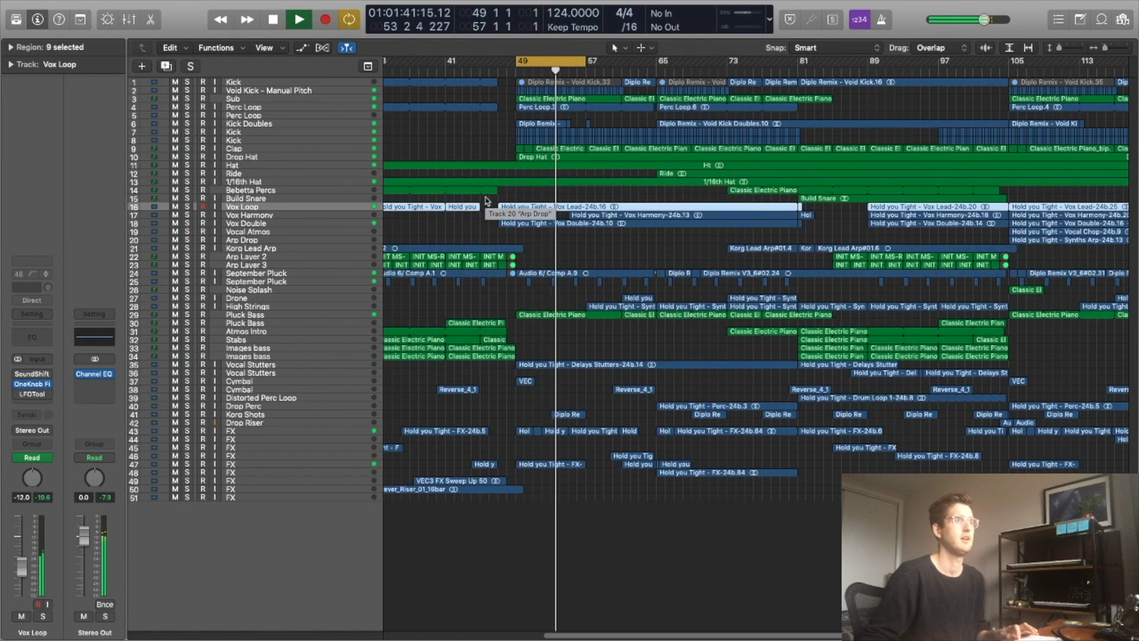
{"action": "key", "text": "space"}
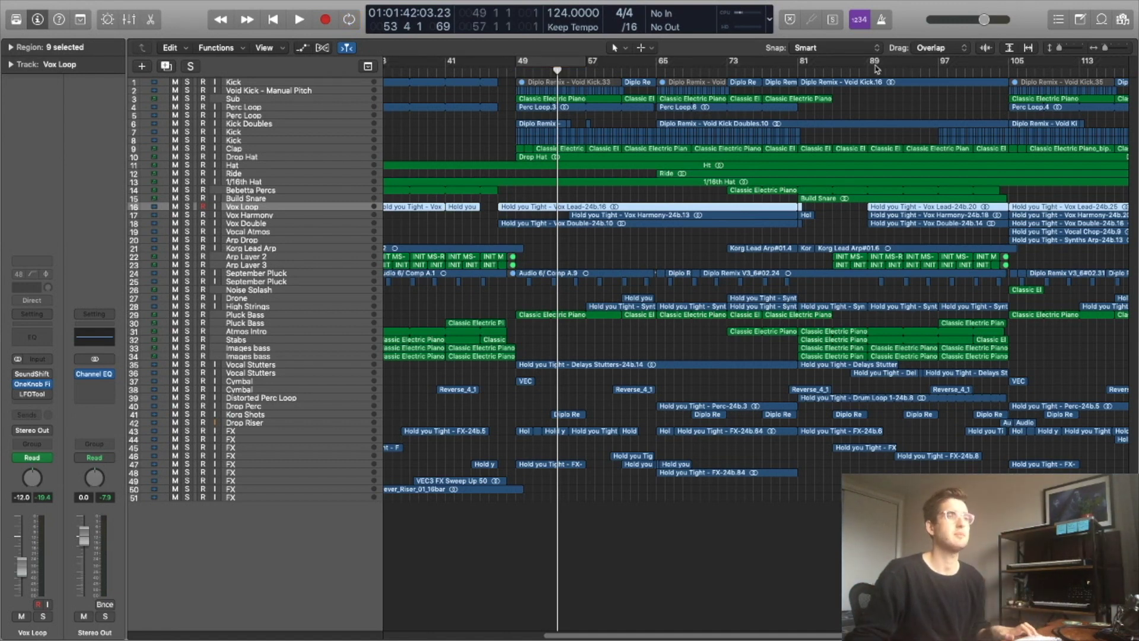
{"action": "left_click_drag", "start_coordinate": [876, 64], "coordinate": [943, 64]}
{"action": "scroll", "coordinate": [916, 163], "scroll_direction": "right", "scroll_amount": 5}
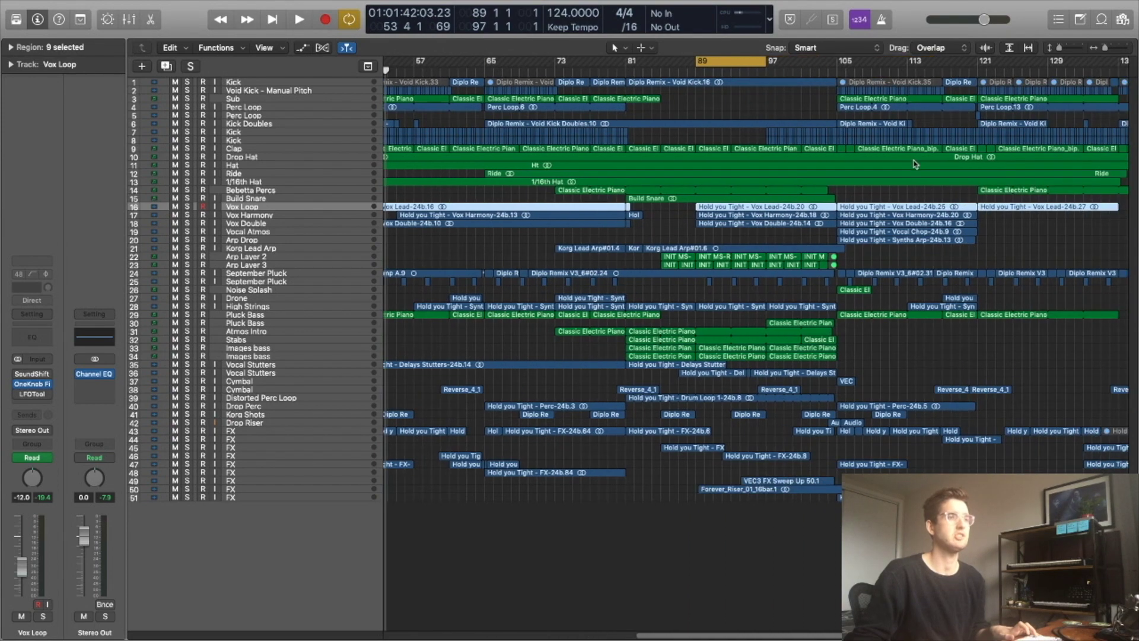
{"action": "scroll", "coordinate": [852, 188], "scroll_direction": "up", "scroll_amount": 3}
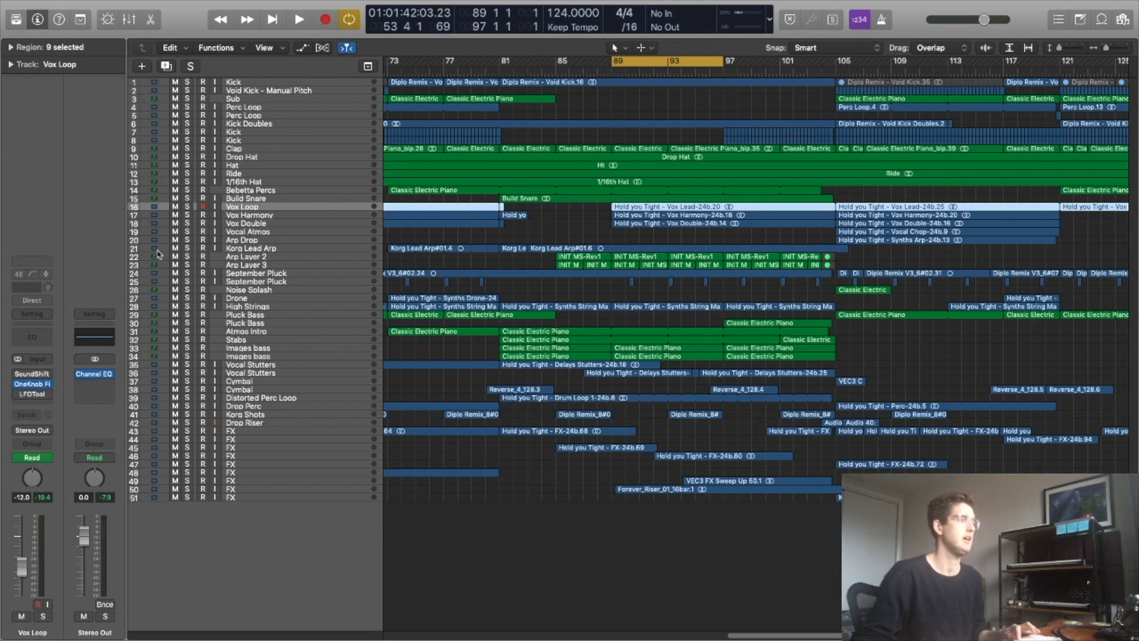
- Play bars 89 to 97 with the melodic tracks from Korg Lead Arp through the last Images bass soloed, and unsolo Korg Lead Arp
{"action": "key", "text": "space"}
{"action": "left_click_drag", "start_coordinate": [187, 248], "coordinate": [188, 281]}
{"action": "left_click_drag", "start_coordinate": [187, 349], "coordinate": [191, 356]}
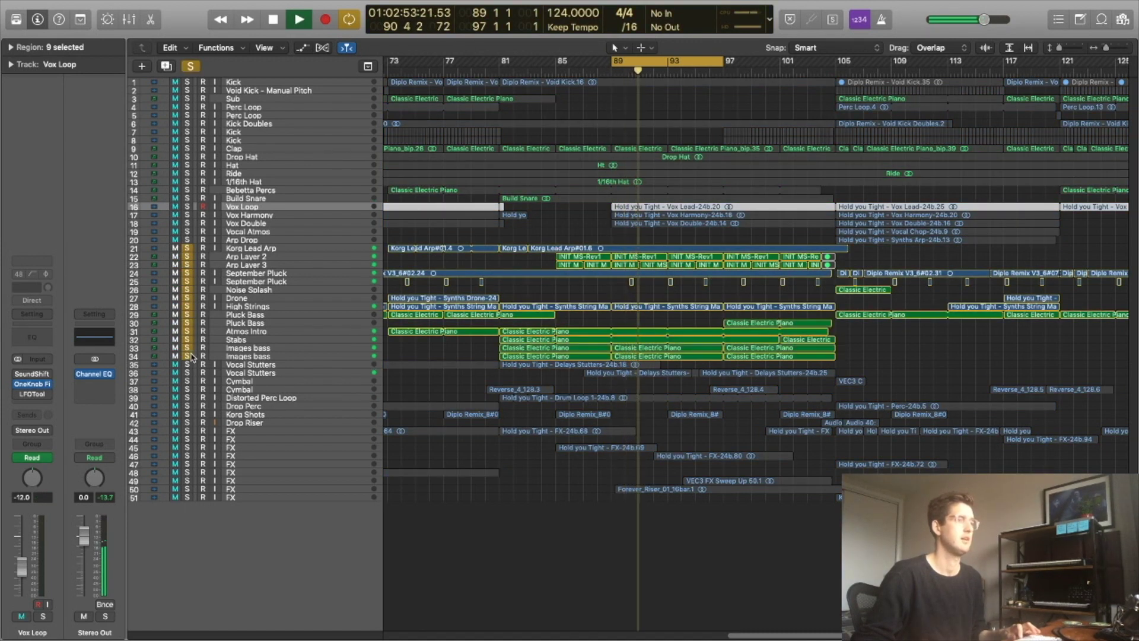
{"action": "left_click", "coordinate": [187, 248]}
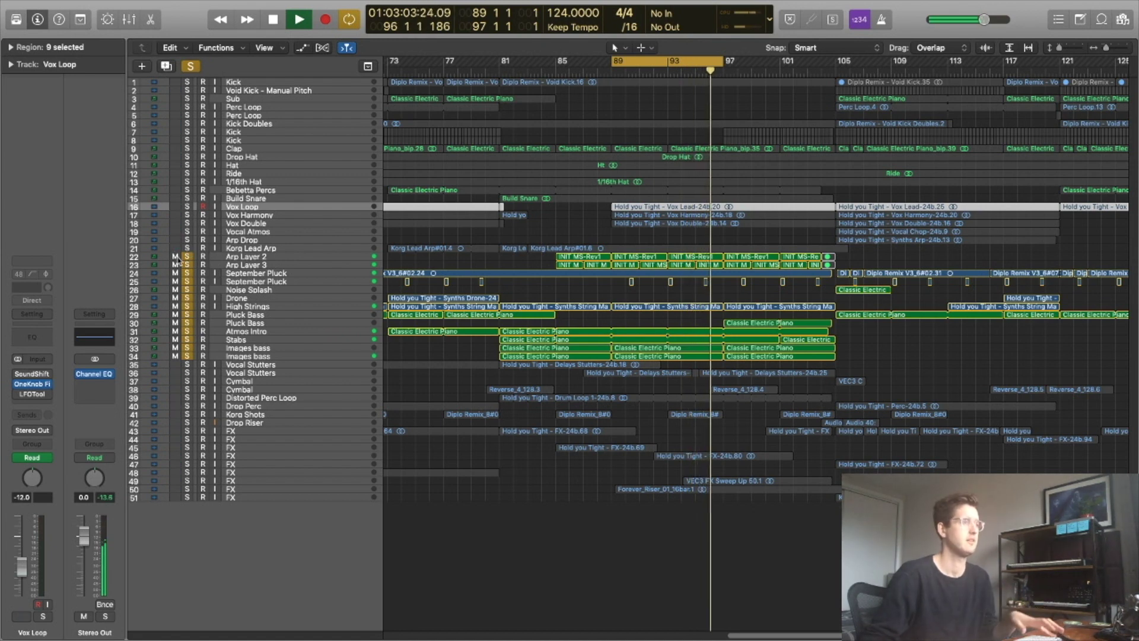
- Narrow the solo to Arp Layer 2 and 3, add the first September Pluck, High Strings and Stabs one by one, and stop playback
{"action": "left_click", "coordinate": [187, 264], "text": "alt"}
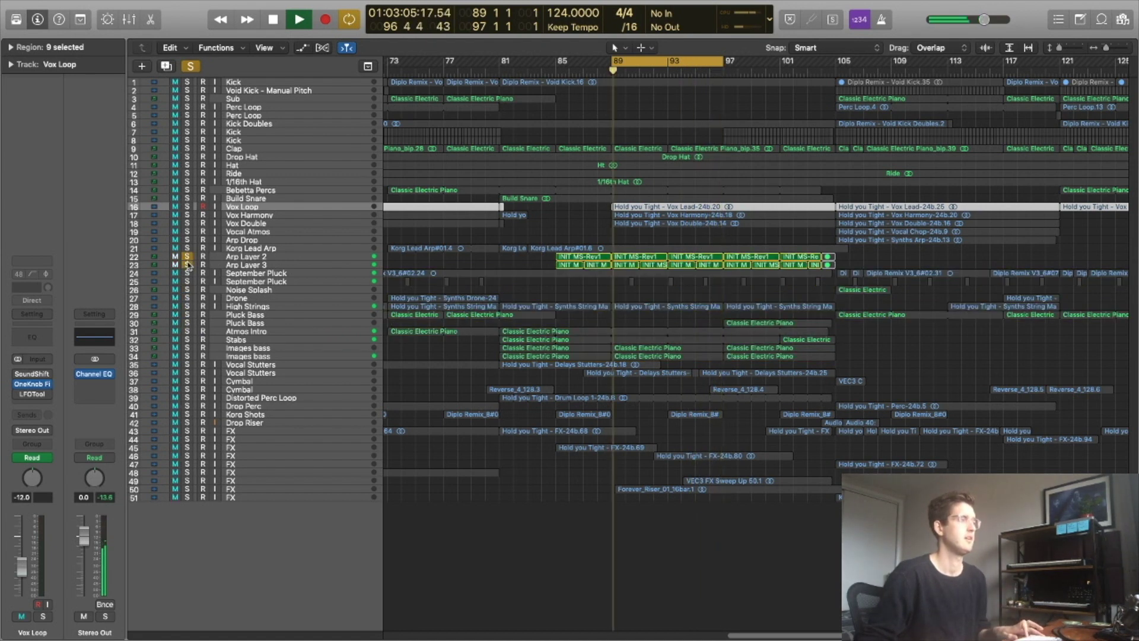
{"action": "left_click", "coordinate": [187, 273]}
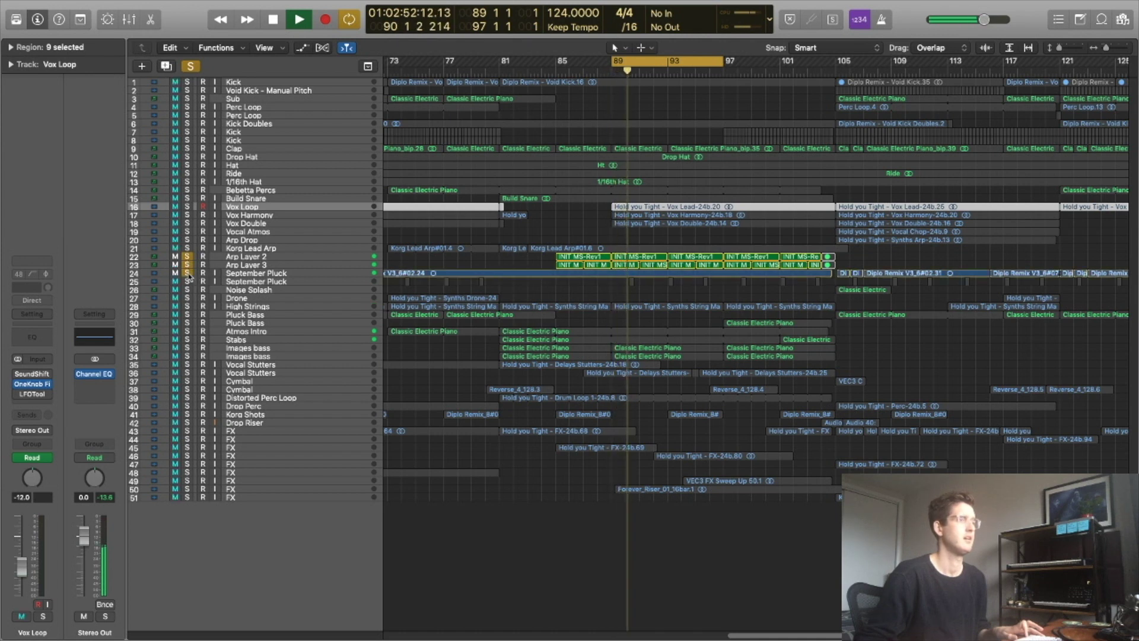
{"action": "left_click", "coordinate": [187, 306]}
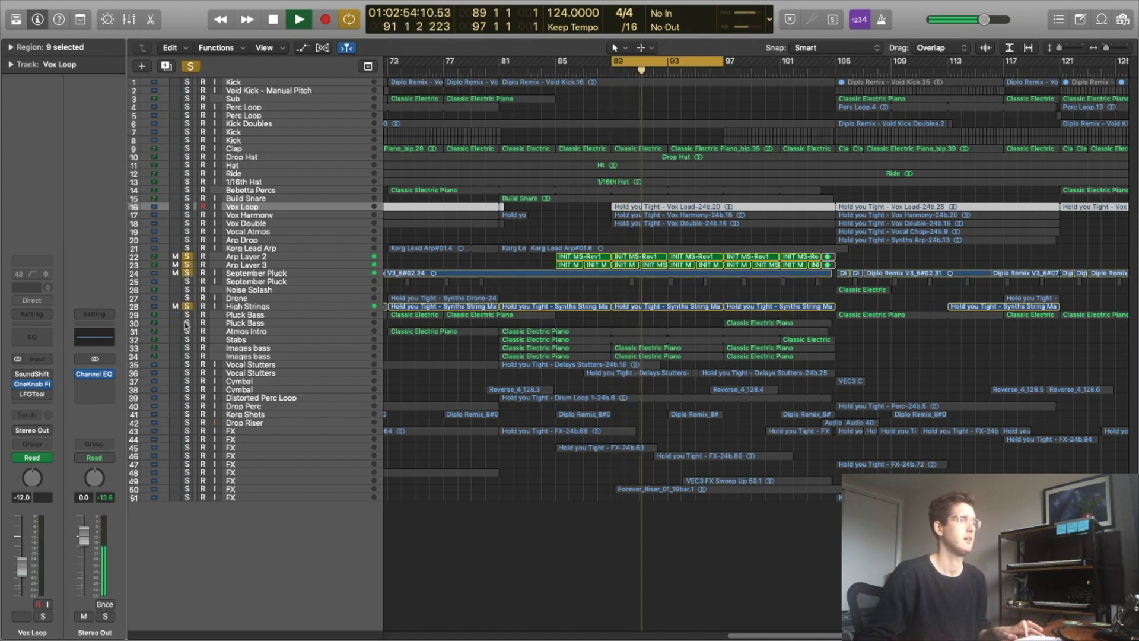
{"action": "left_click", "coordinate": [187, 339]}
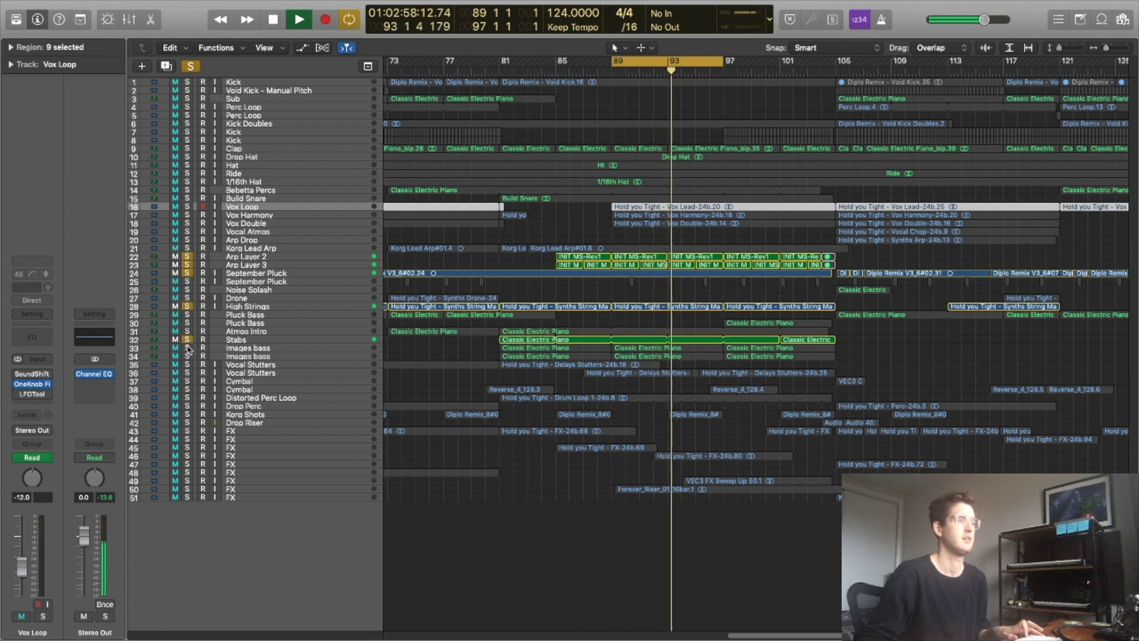
{"action": "key", "text": "space"}
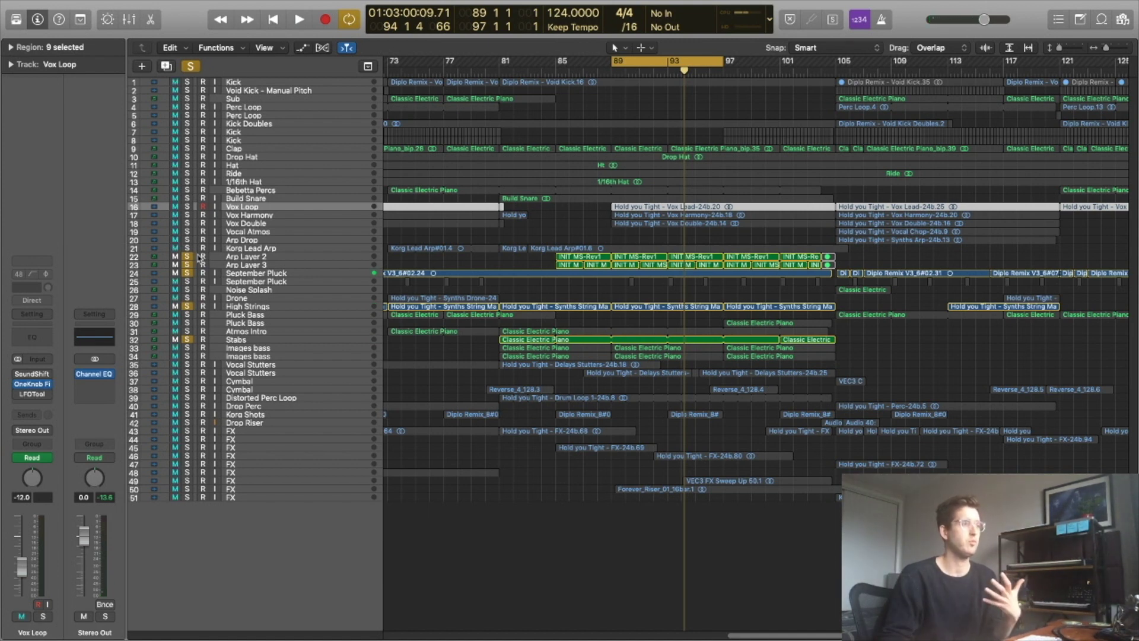
- Unsolo Arp Layer 2, Arp Layer 3, the first September Pluck, High Strings and Stabs
{"action": "left_click_drag", "start_coordinate": [188, 257], "coordinate": [189, 273]}
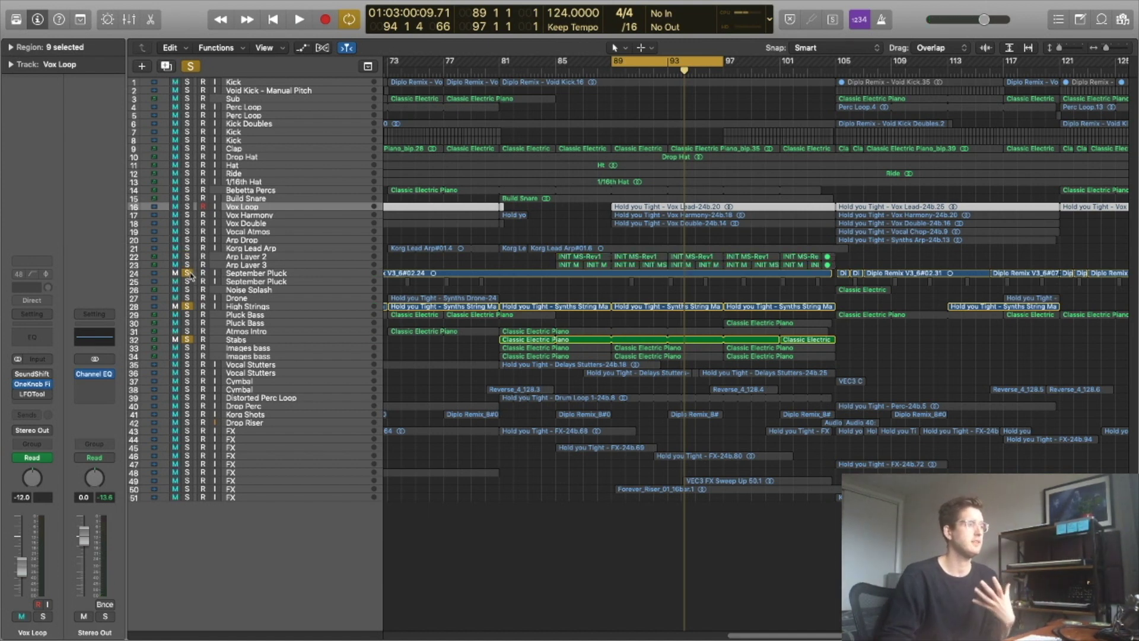
{"action": "left_click", "coordinate": [188, 307]}
{"action": "left_click", "coordinate": [188, 340]}
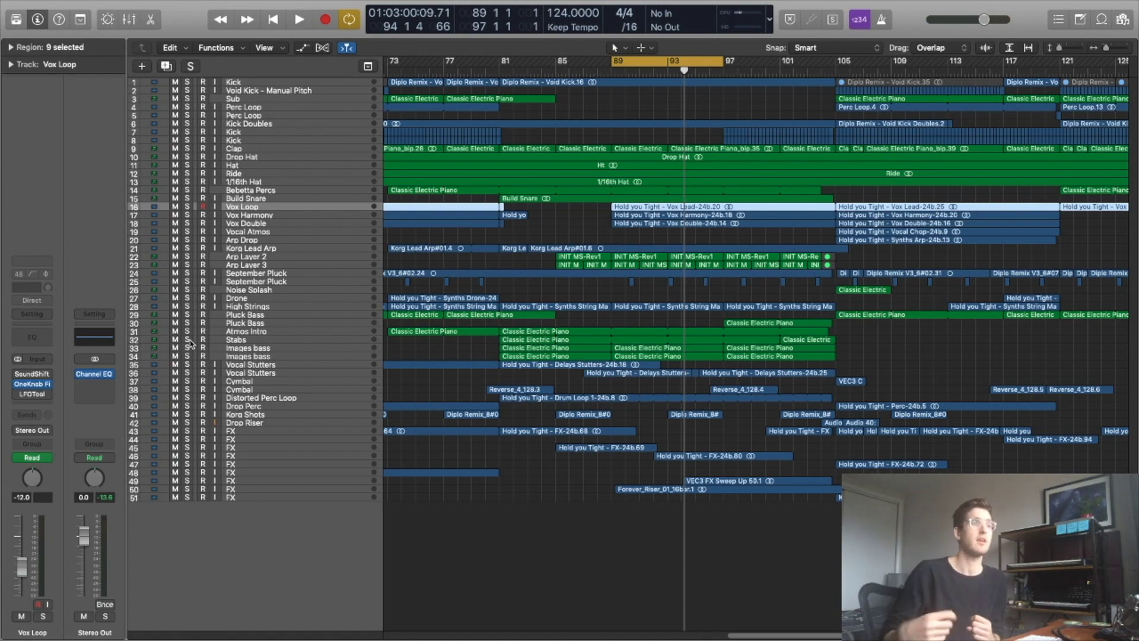
- Move the cycle range to bars 105 to 113 and select the Vox Double track
{"action": "left_click", "coordinate": [679, 65]}
{"action": "scroll", "coordinate": [679, 66], "scroll_direction": "right", "scroll_amount": 5}
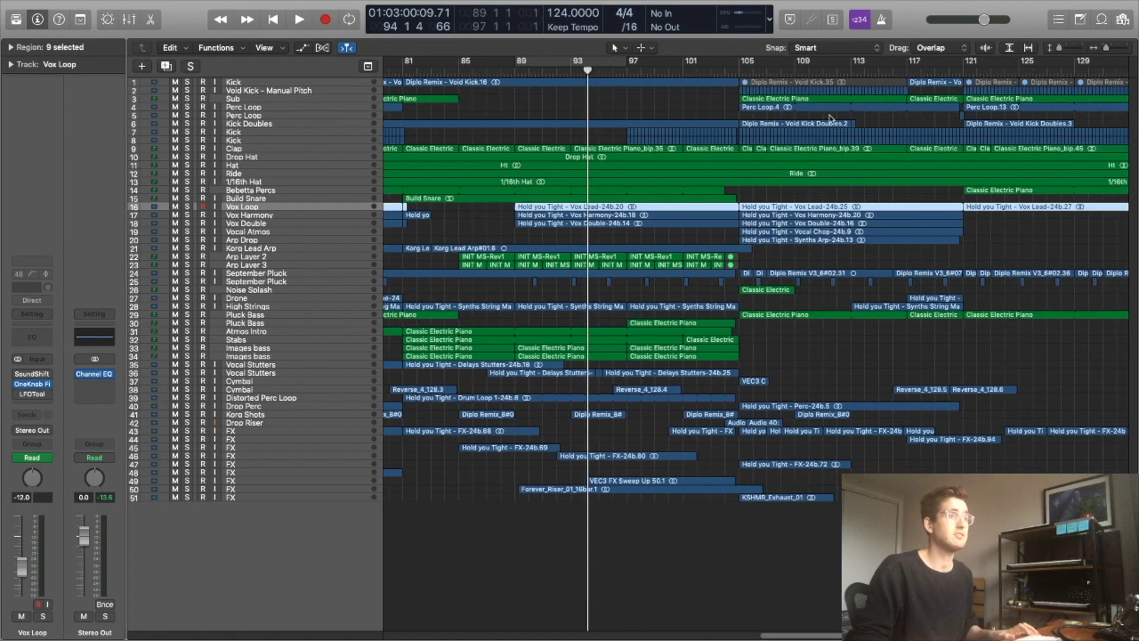
{"action": "left_click_drag", "start_coordinate": [658, 63], "coordinate": [769, 62]}
{"action": "left_click", "coordinate": [268, 215]}
{"action": "left_click", "coordinate": [270, 224]}
{"action": "key", "text": "super+Down"}
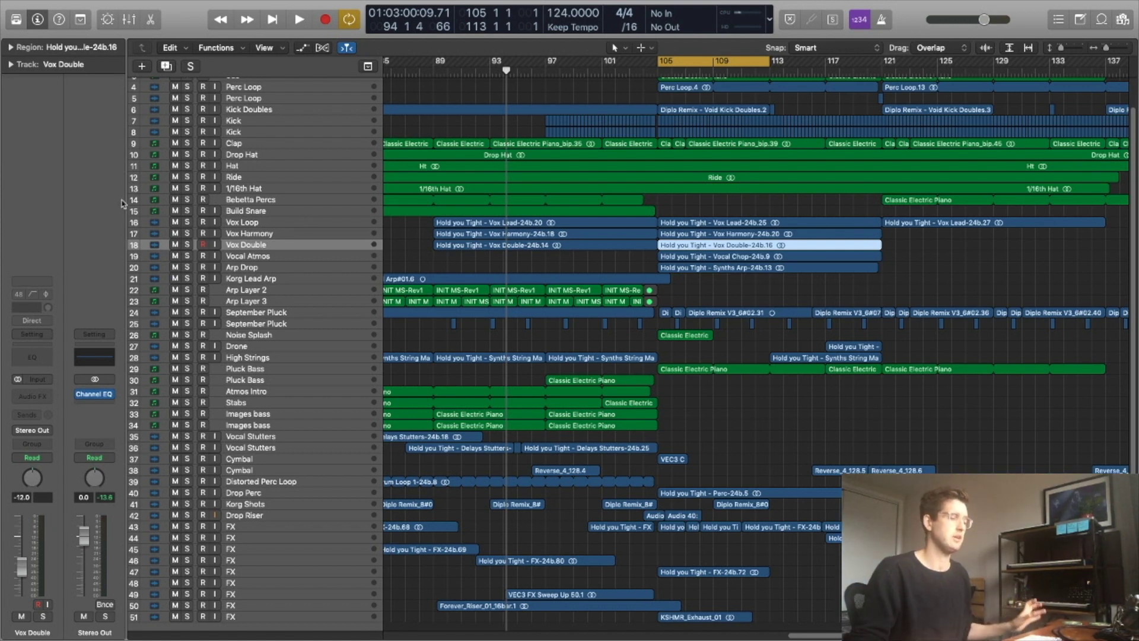
- Play the second drop with Vox Loop, Vox Harmony and Vox Double soloed, stop, and leave only Vox Loop soloed
{"action": "left_click_drag", "start_coordinate": [187, 223], "coordinate": [192, 246]}
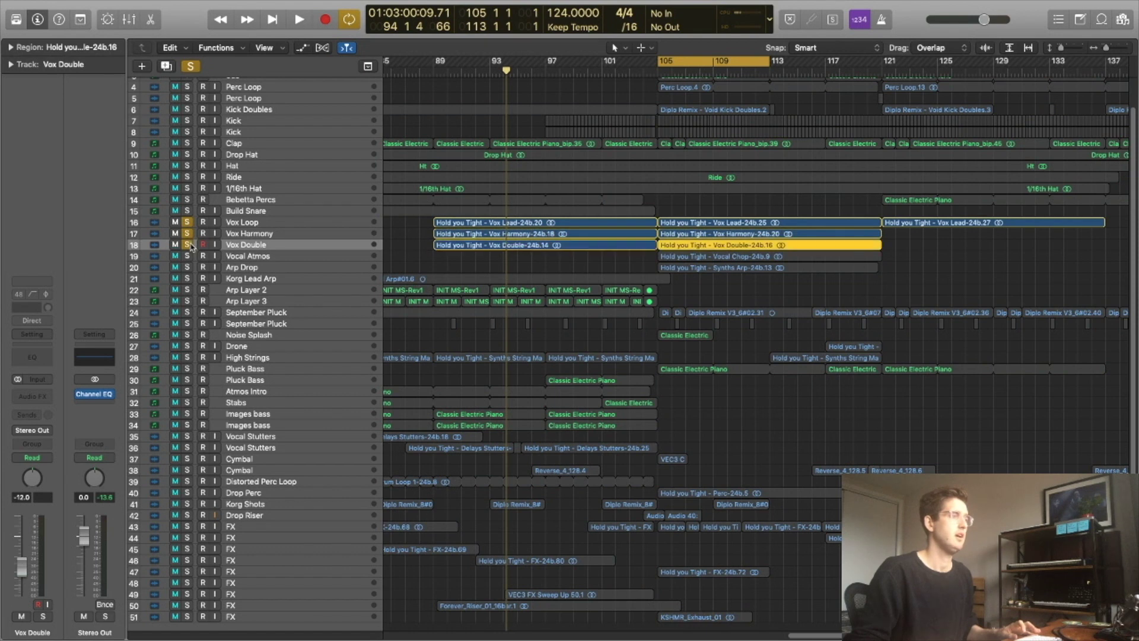
{"action": "key", "text": "space"}
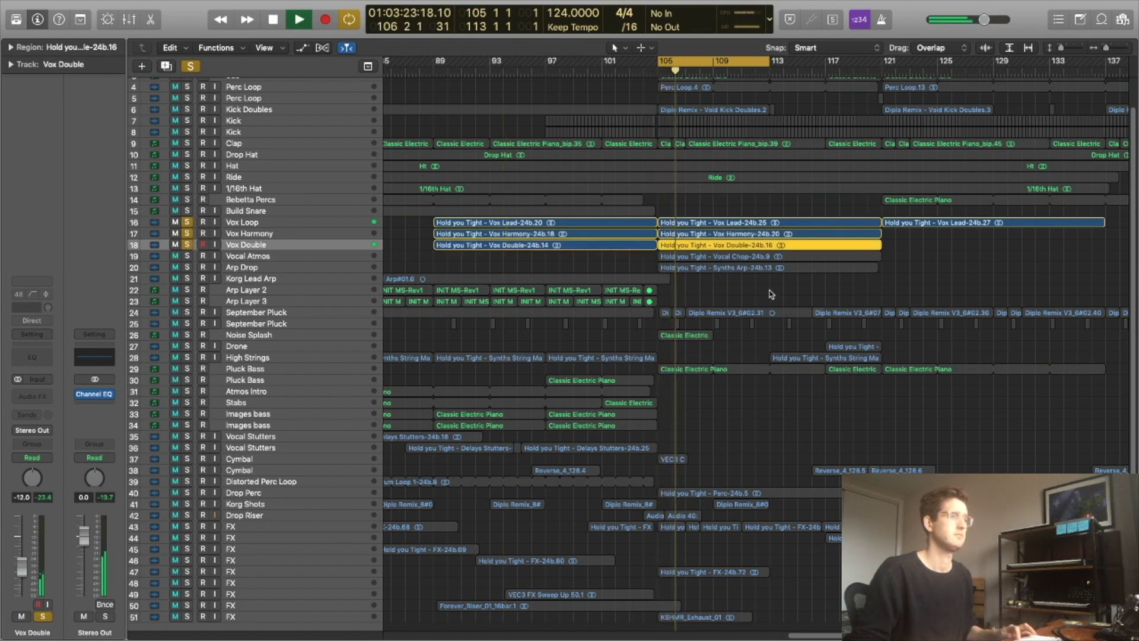
{"action": "left_click", "coordinate": [287, 222]}
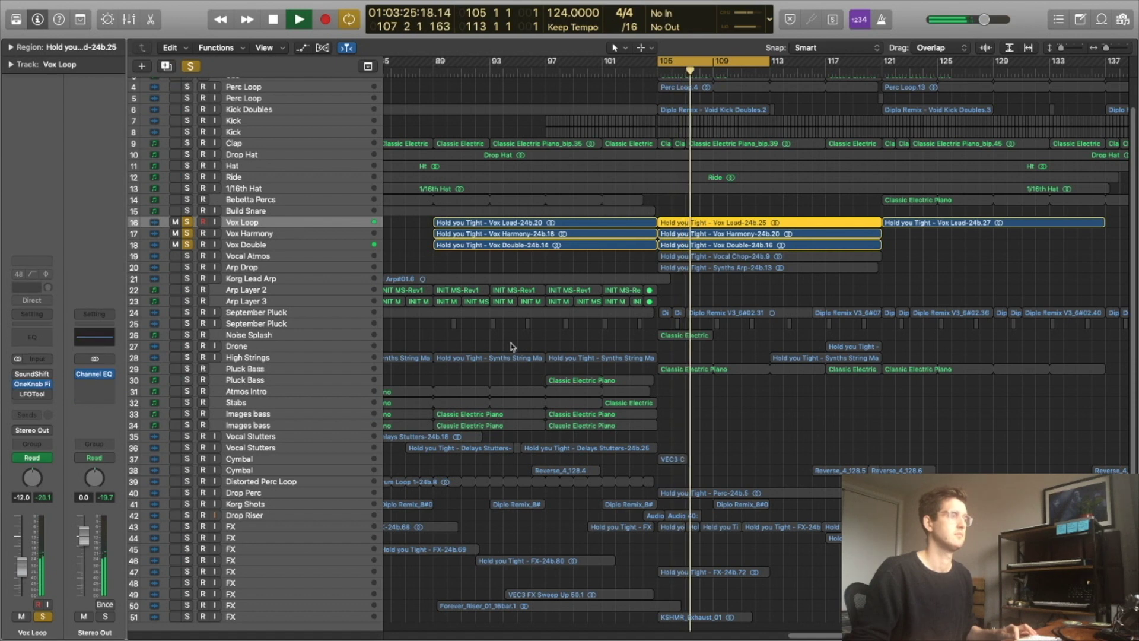
{"action": "key", "text": "space"}
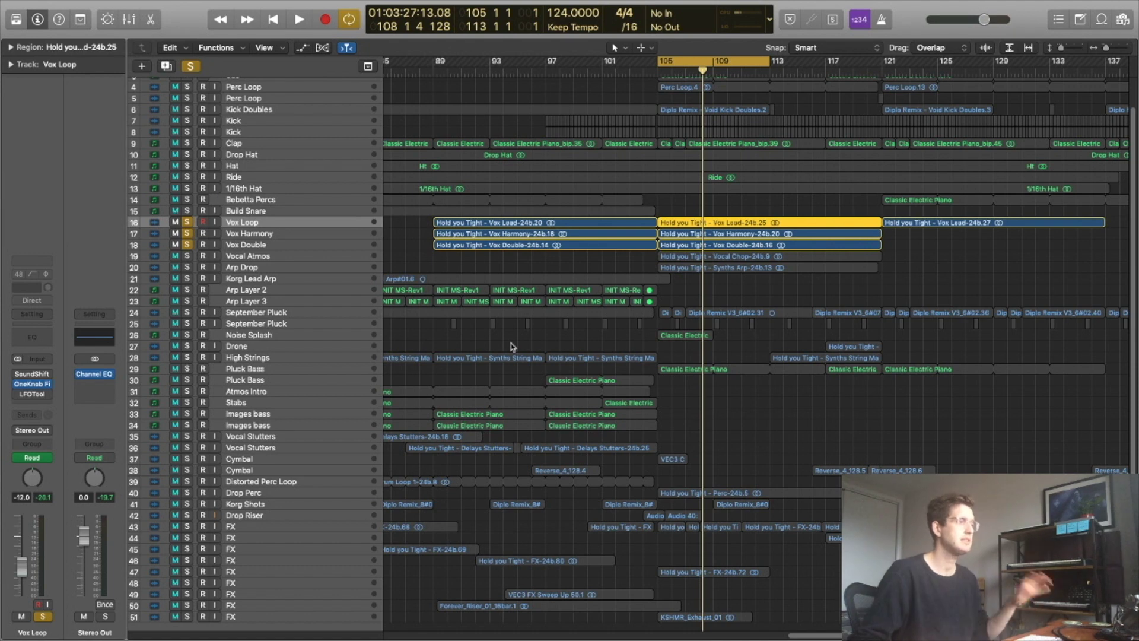
{"action": "left_click_drag", "start_coordinate": [187, 237], "coordinate": [190, 242]}
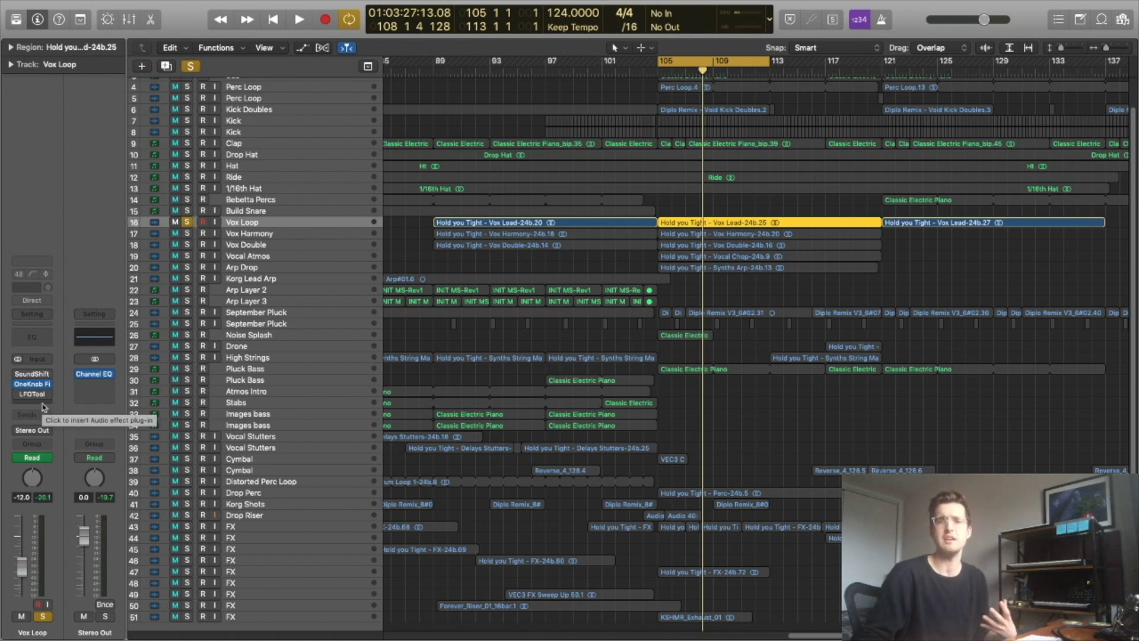
- Insert an additional LFOTool on Vox Loop, reshape its curve to a shallower, shorter volume dip, and enable the frequency split
{"action": "left_click", "coordinate": [43, 407]}
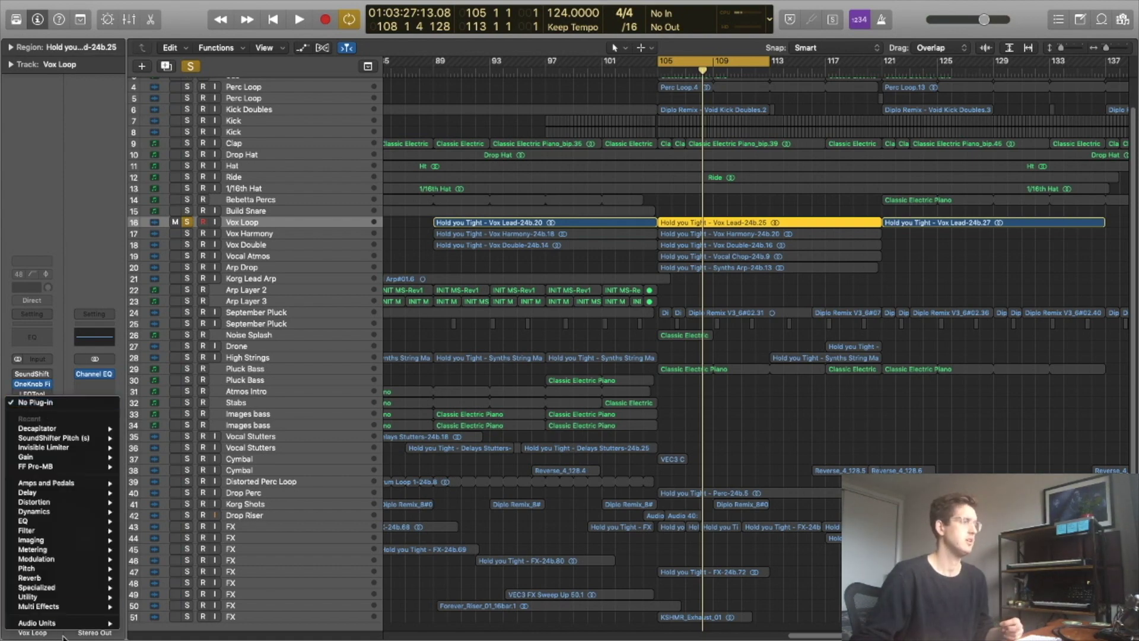
{"action": "mouse_move", "coordinate": [66, 622]}
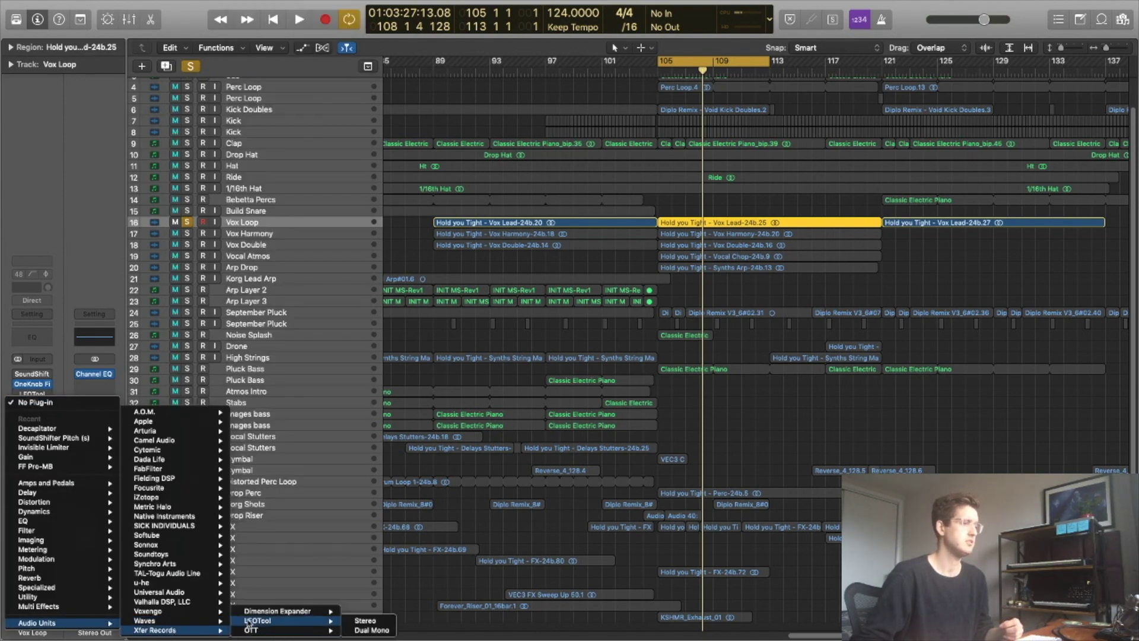
{"action": "left_click", "coordinate": [248, 622]}
{"action": "left_click_drag", "start_coordinate": [217, 108], "coordinate": [144, 92]}
{"action": "left_click_drag", "start_coordinate": [101, 174], "coordinate": [100, 155]}
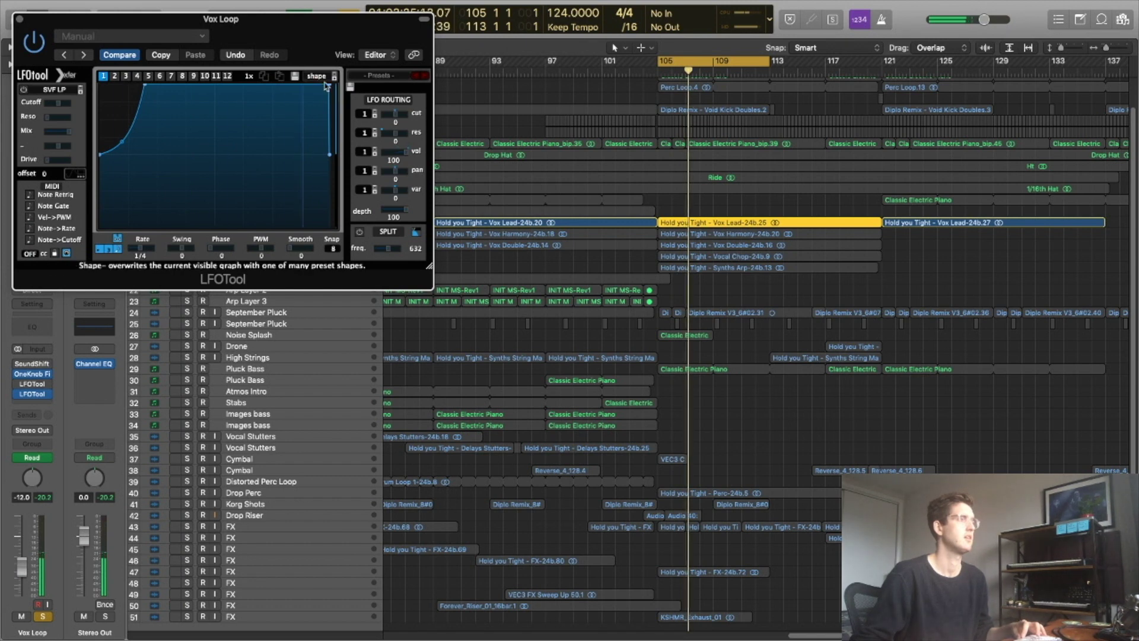
{"action": "left_click_drag", "start_coordinate": [100, 156], "coordinate": [110, 161]}
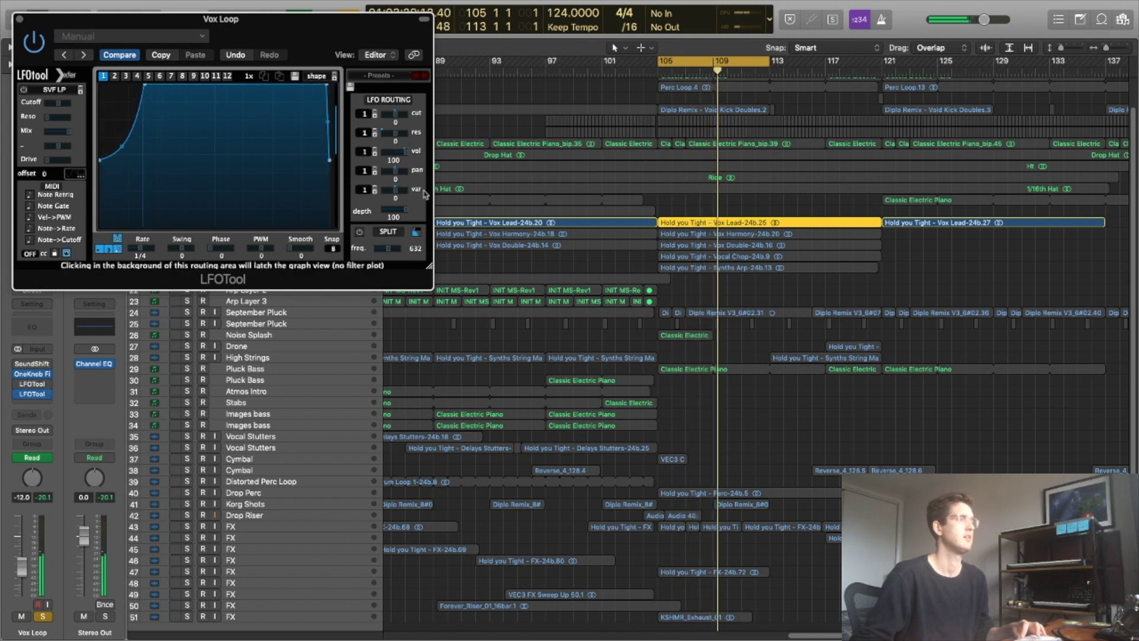
{"action": "left_click", "coordinate": [359, 233]}
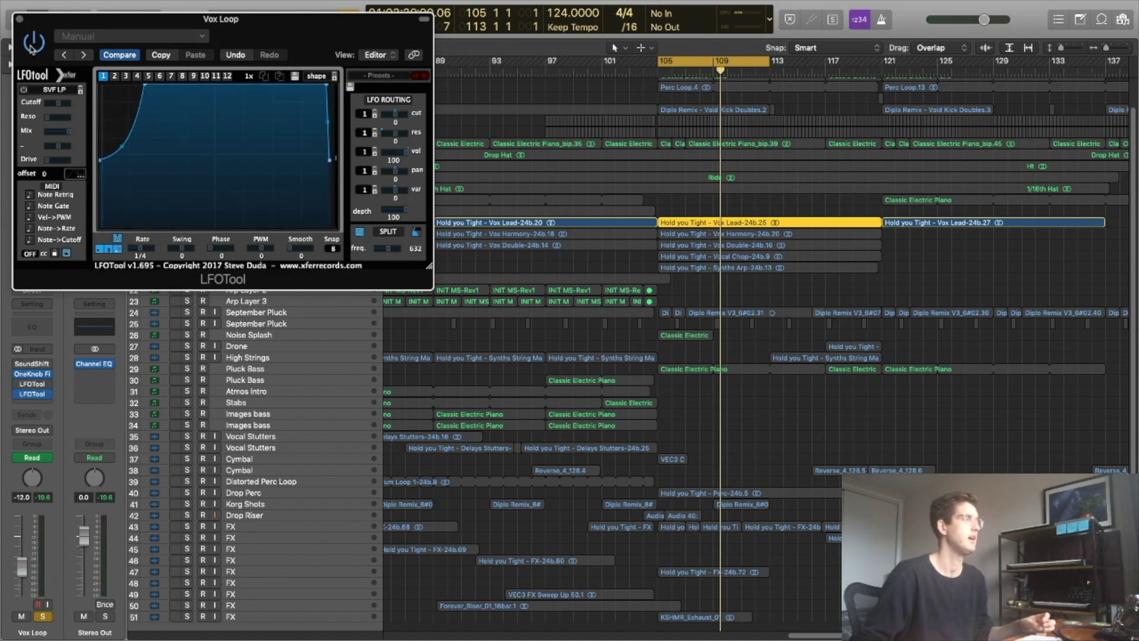
- Close the LFOTool window and remove the additional LFOTool from the Vox Loop channel
{"action": "left_click", "coordinate": [20, 19]}
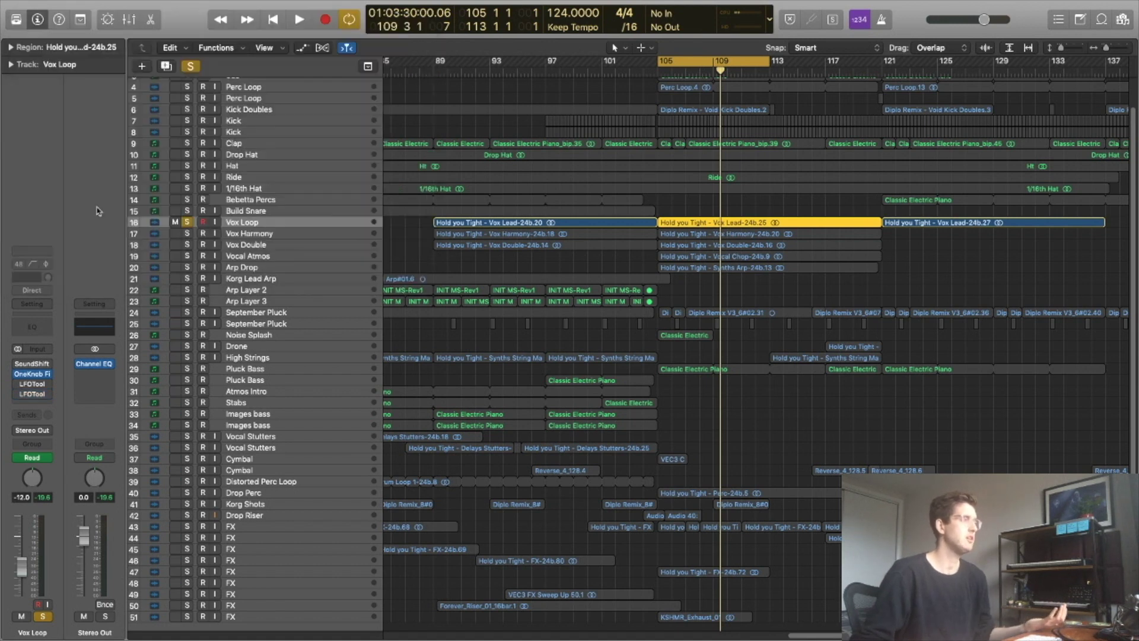
{"action": "left_click", "coordinate": [50, 396]}
{"action": "left_click", "coordinate": [57, 414]}
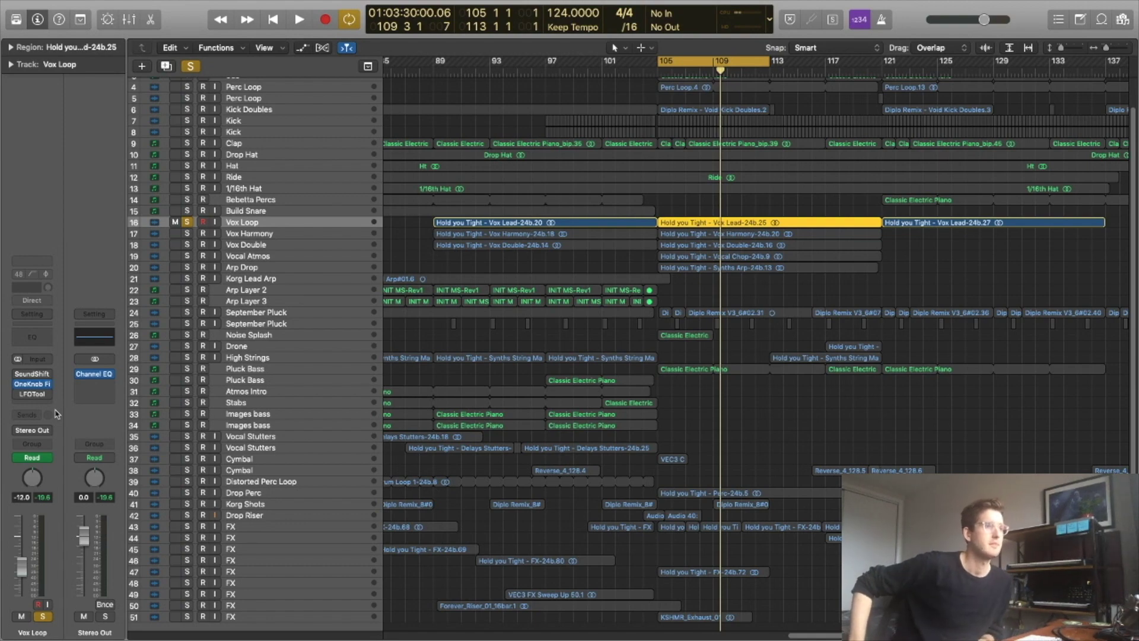
- Unsolo Vox Loop, solo the first September Pluck, and play from bar 105, adding the second September Pluck to the solo before stopping
{"action": "left_click", "coordinate": [187, 222]}
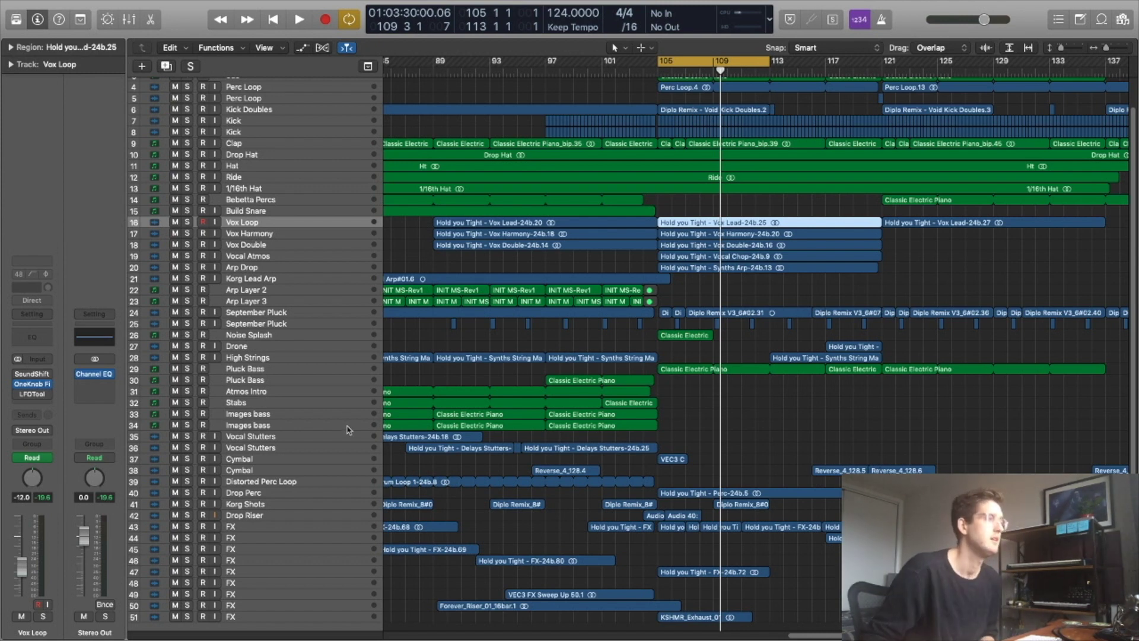
{"action": "left_click", "coordinate": [241, 315]}
{"action": "key", "text": "s"}
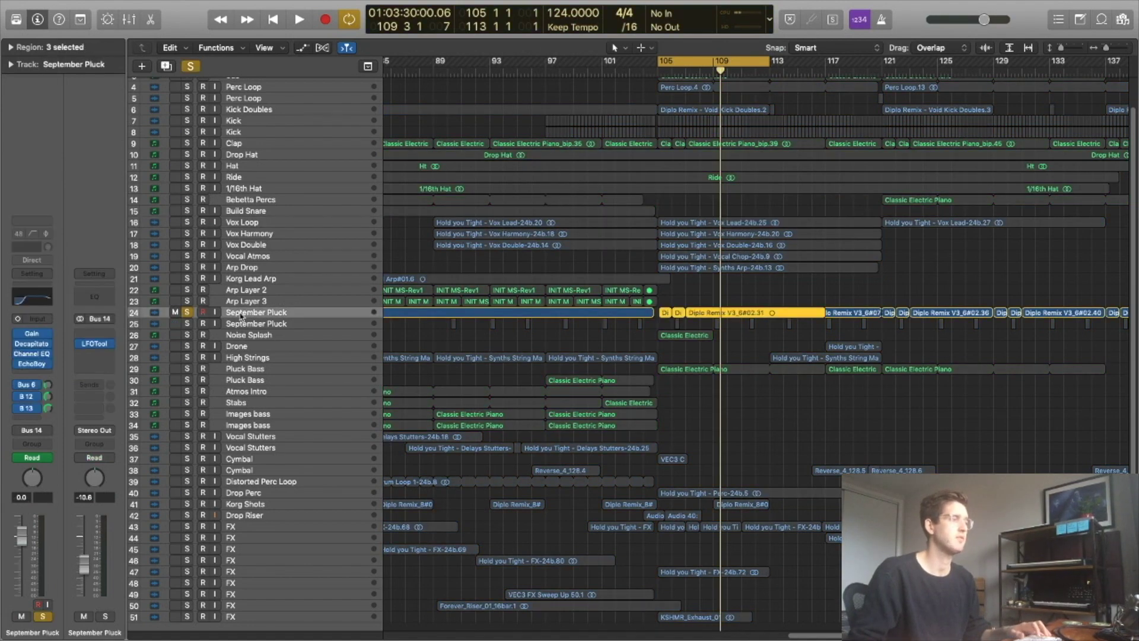
{"action": "key", "text": "space"}
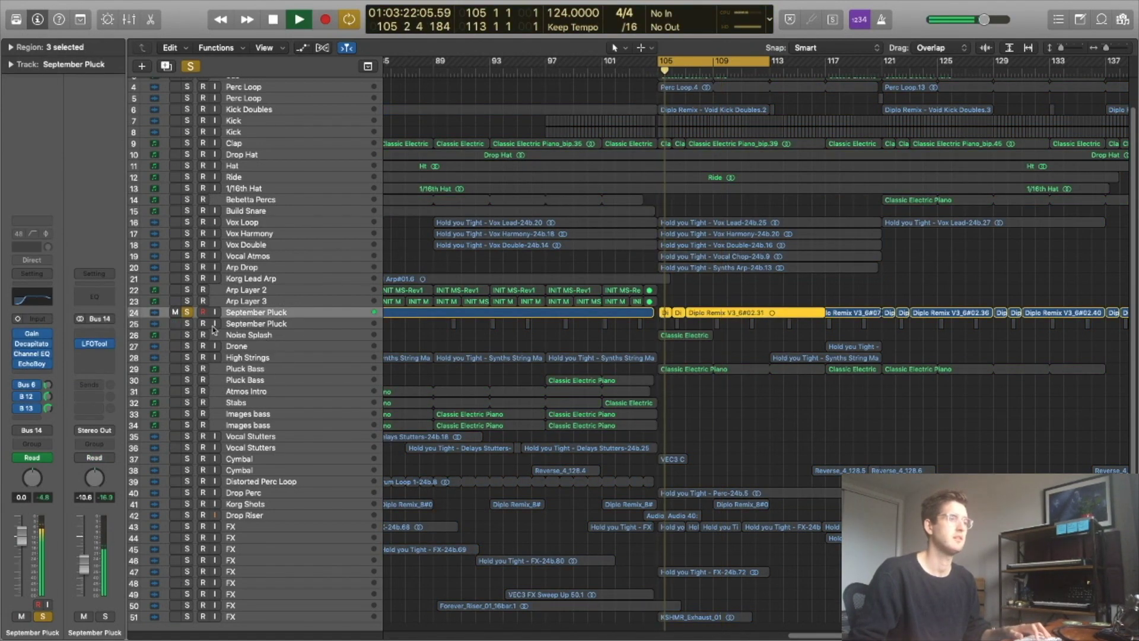
{"action": "left_click", "coordinate": [188, 323]}
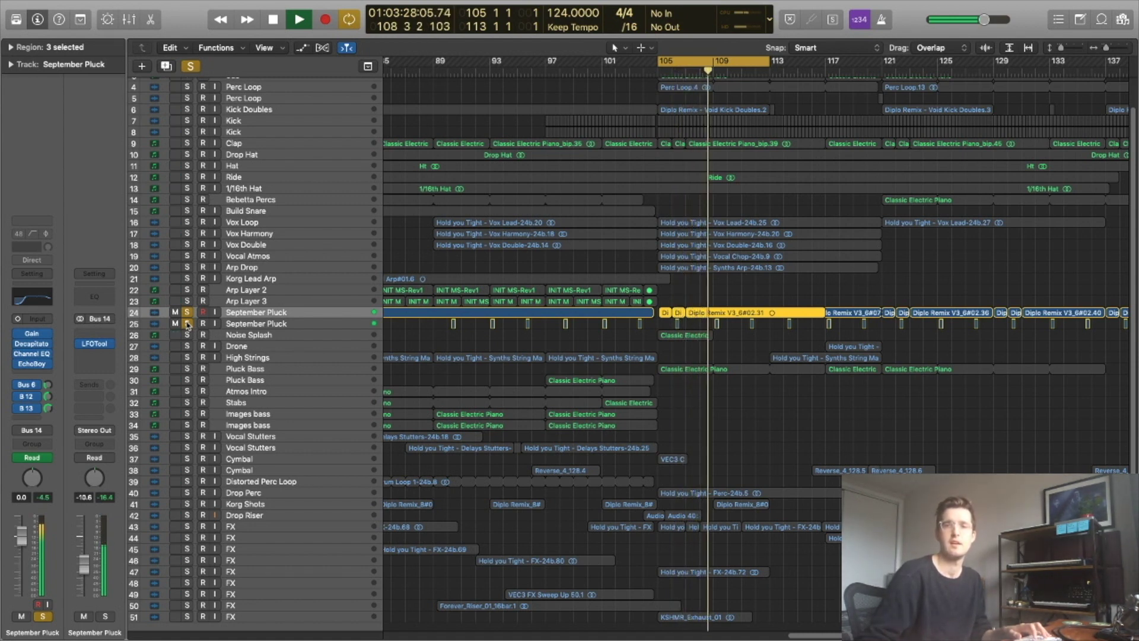
{"action": "key", "text": "space"}
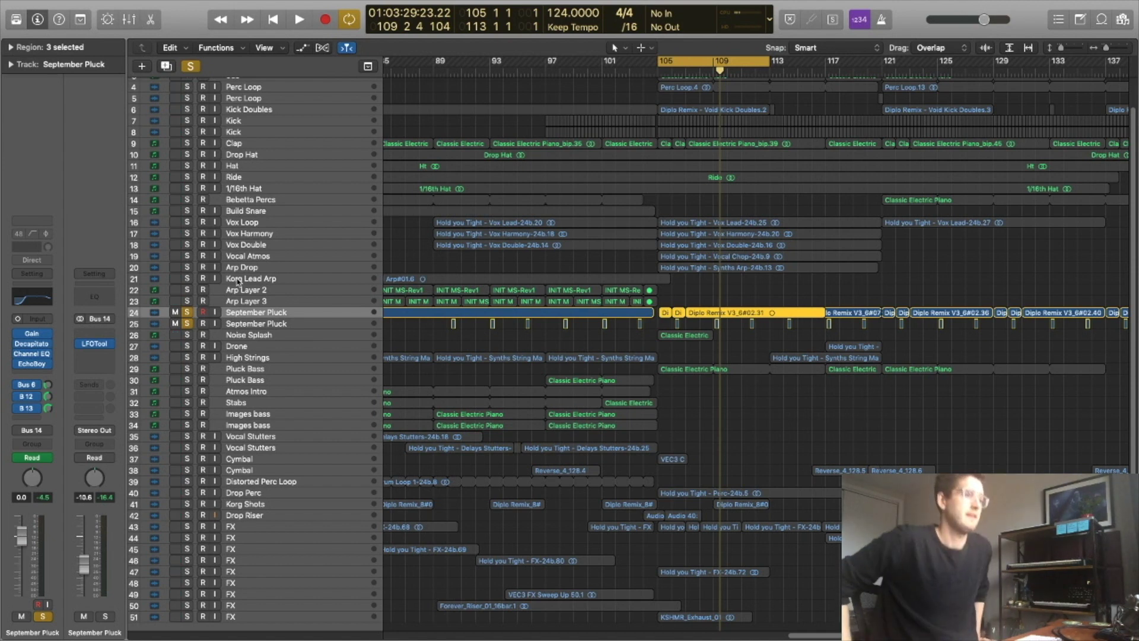
- Replay the soloed September Plucks, bypass the first one's Decapitator, Channel EQ, EchoBoy and three bus sends, and restart playback from bar 105
{"action": "key", "text": "space"}
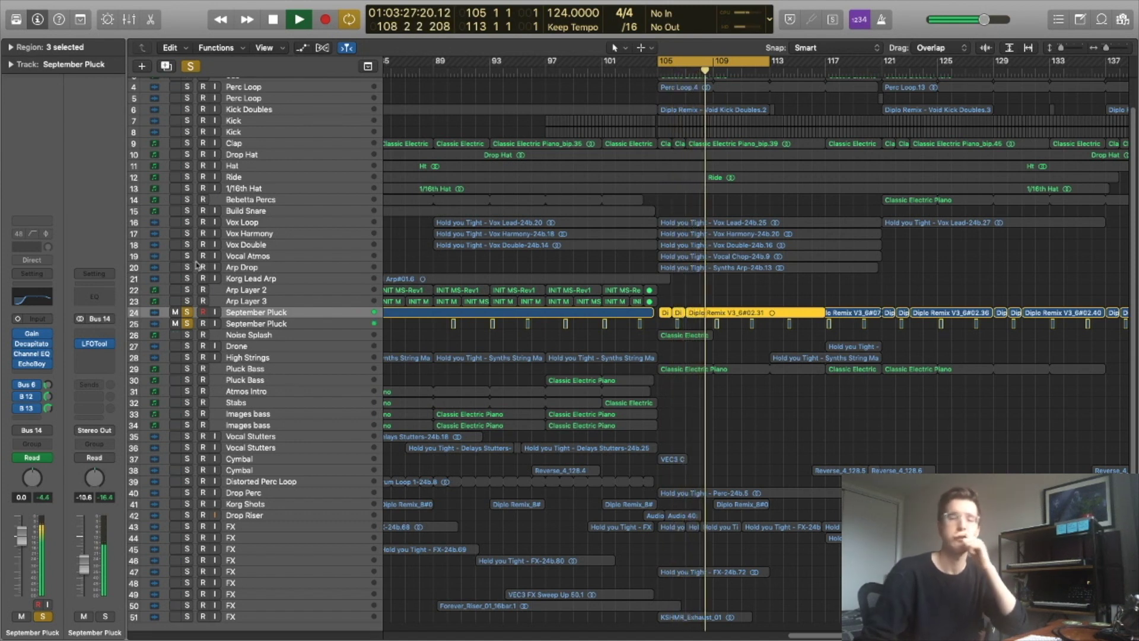
{"action": "key", "text": "space"}
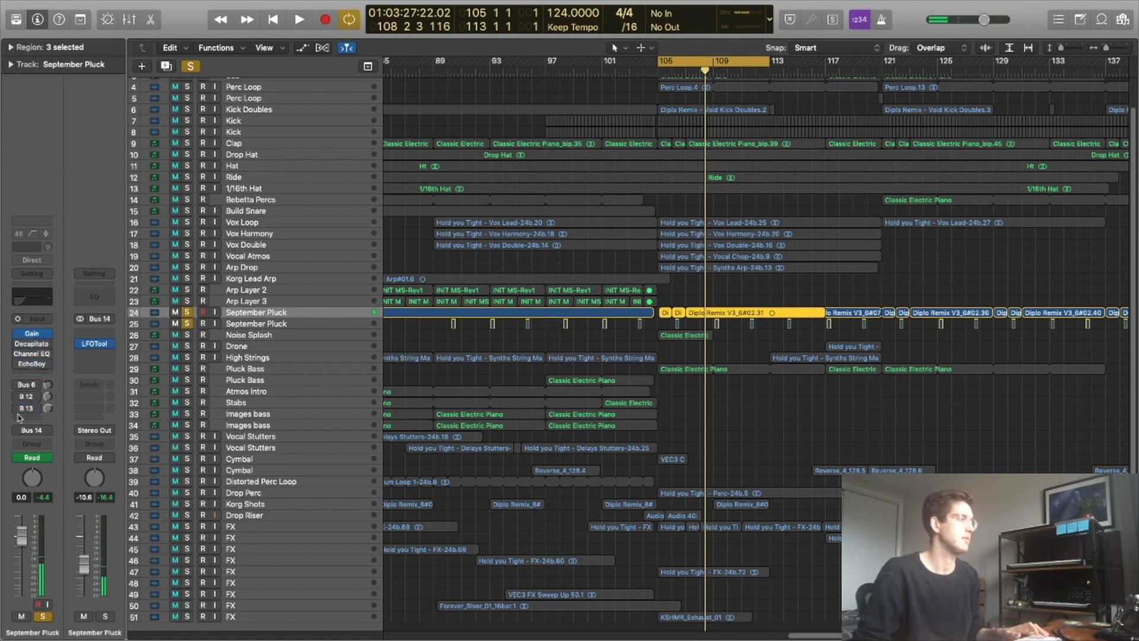
{"action": "key", "text": "space"}
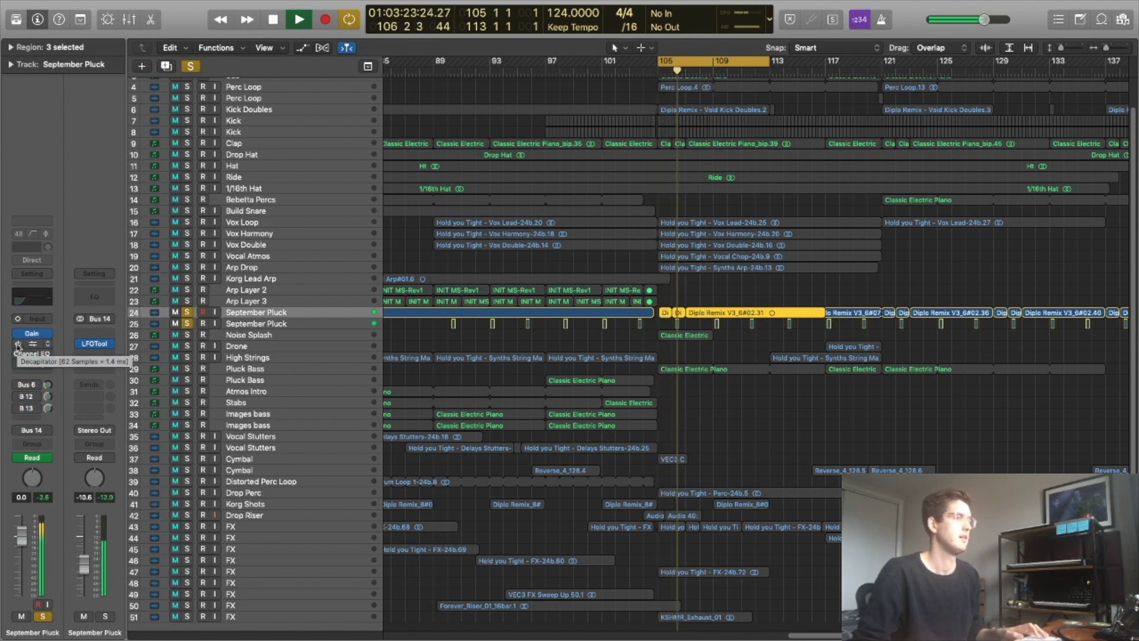
- Stop playback, select the second September Pluck, cycle 106 to 106 3, unsolo the first pluck and play the second alone
{"action": "key", "text": "space"}
{"action": "left_click", "coordinate": [264, 328]}
{"action": "key", "text": "z"}
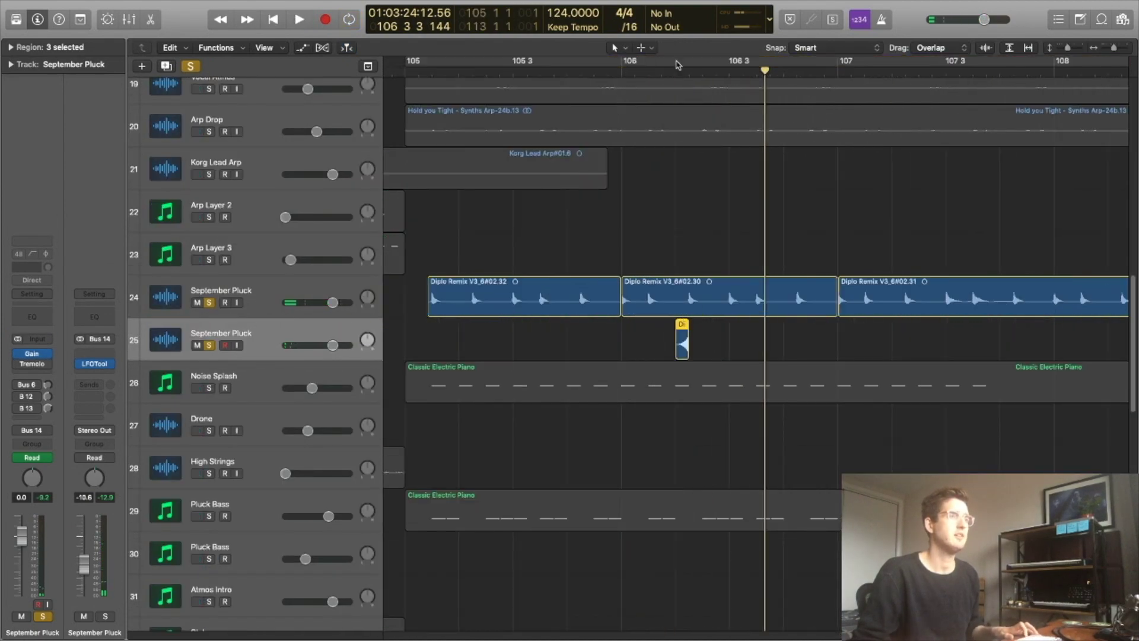
{"action": "left_click_drag", "start_coordinate": [622, 62], "coordinate": [729, 62]}
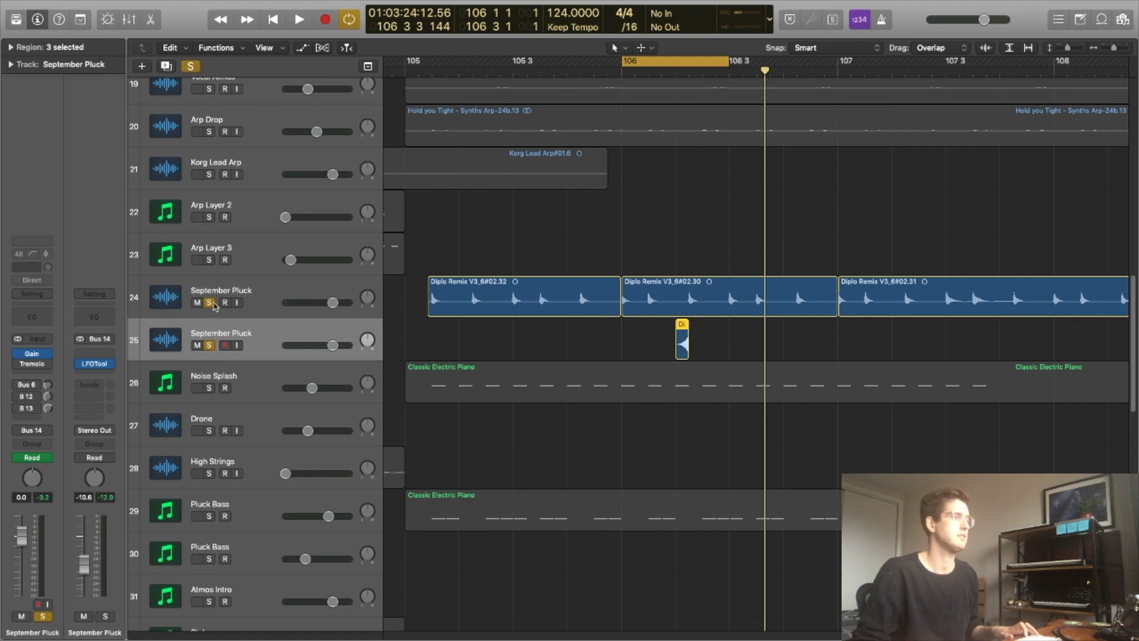
{"action": "left_click", "coordinate": [209, 303]}
{"action": "key", "text": "space"}
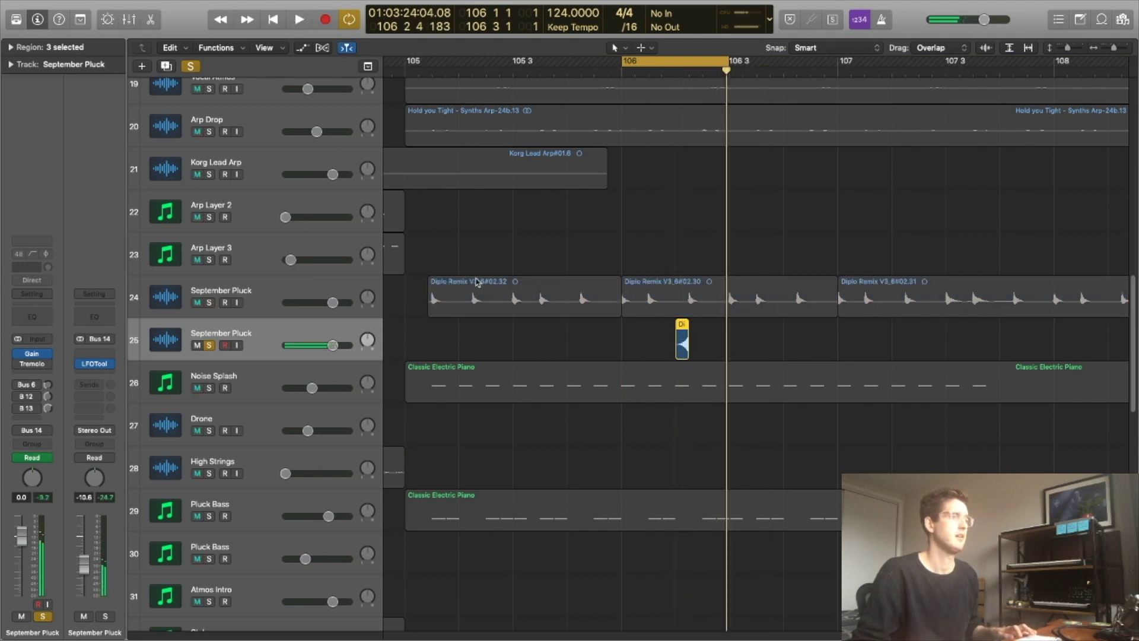
- Solo the first September Pluck again, play both plucks from bar 105, and set the cycle to run from bar 105 to 109
{"action": "left_click_drag", "start_coordinate": [410, 61], "coordinate": [1055, 107]}
{"action": "key", "text": "super+Left"}
{"action": "left_click", "coordinate": [209, 302]}
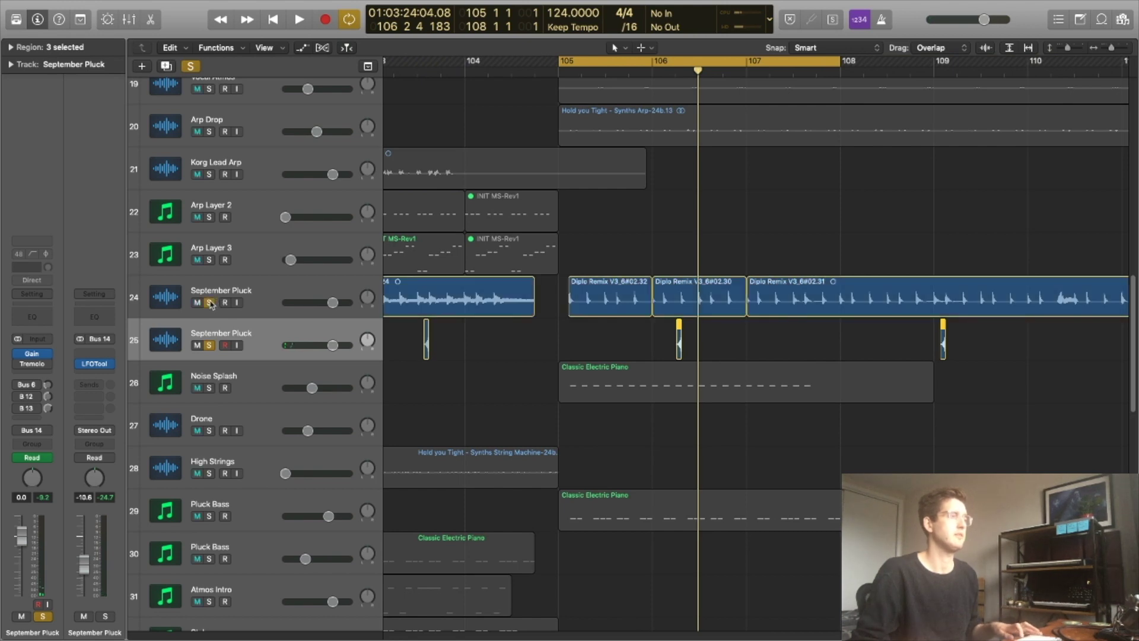
{"action": "key", "text": "space"}
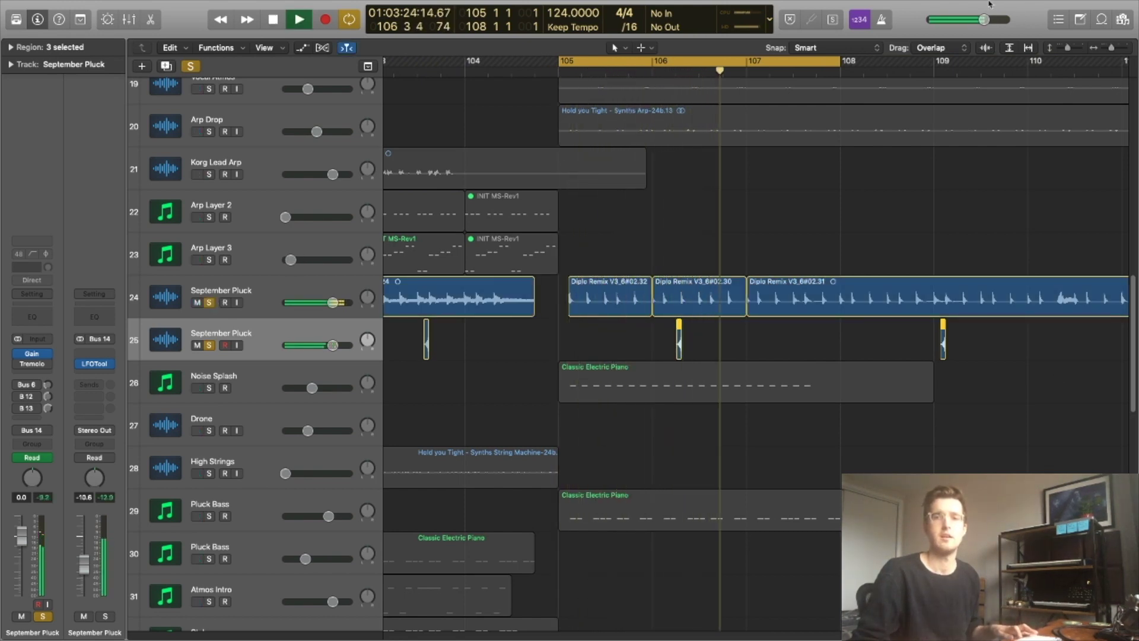
{"action": "key", "text": "space"}
{"action": "left_click_drag", "start_coordinate": [840, 61], "coordinate": [932, 69]}
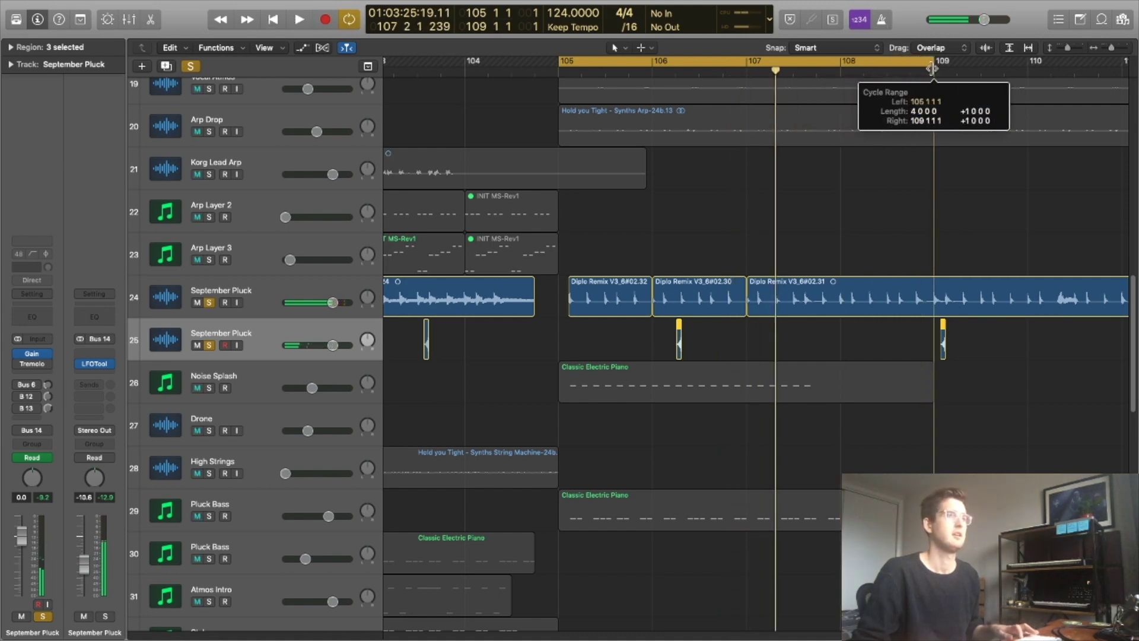
- Re-enable Decapitator, Channel EQ and EchoBoy on the first September Pluck and play it with its bus sends still off
{"action": "left_click", "coordinate": [277, 296]}
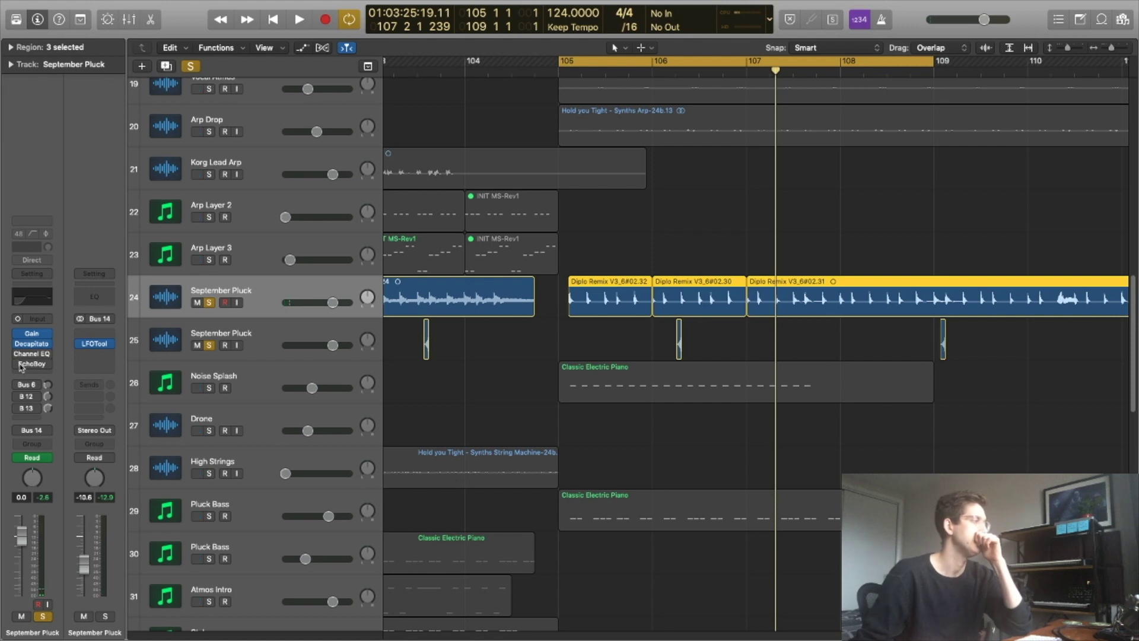
{"action": "left_click", "coordinate": [28, 386]}
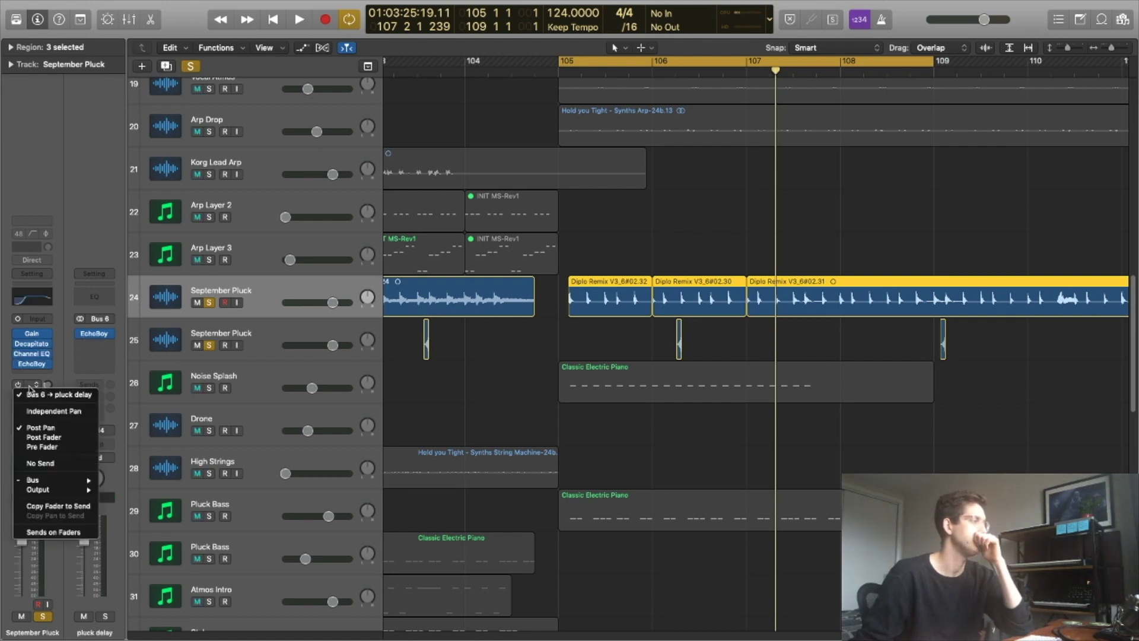
{"action": "left_click", "coordinate": [18, 392]}
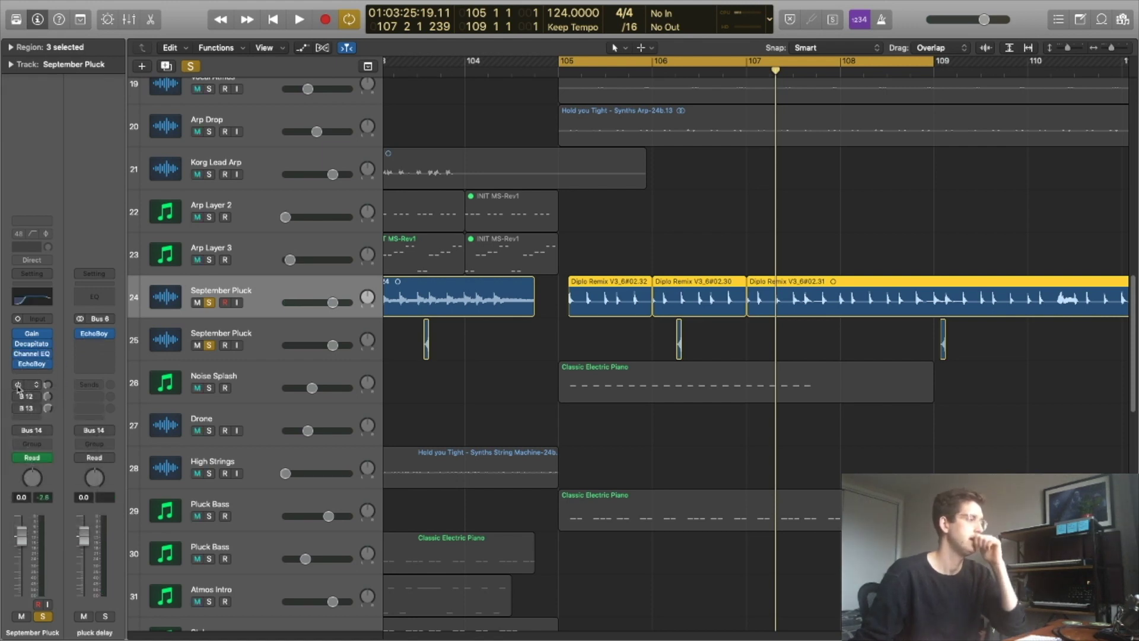
{"action": "key", "text": "space"}
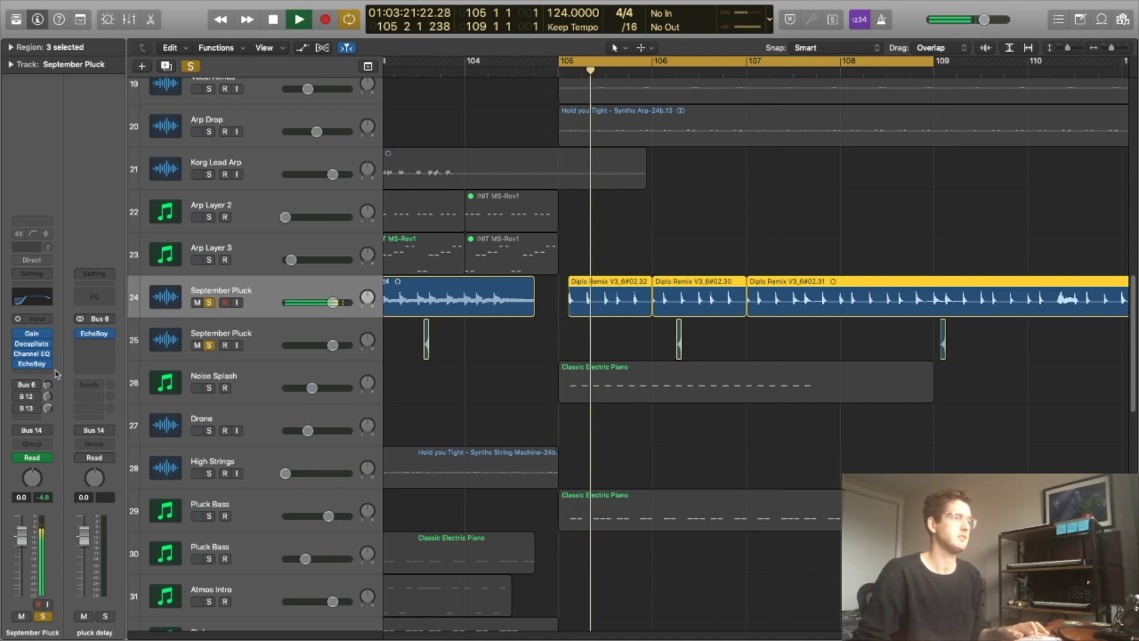
- Open EchoBoy on the pluck delay bus, enable the first September Pluck's Bus 6 send, and play the result
{"action": "left_click", "coordinate": [96, 331]}
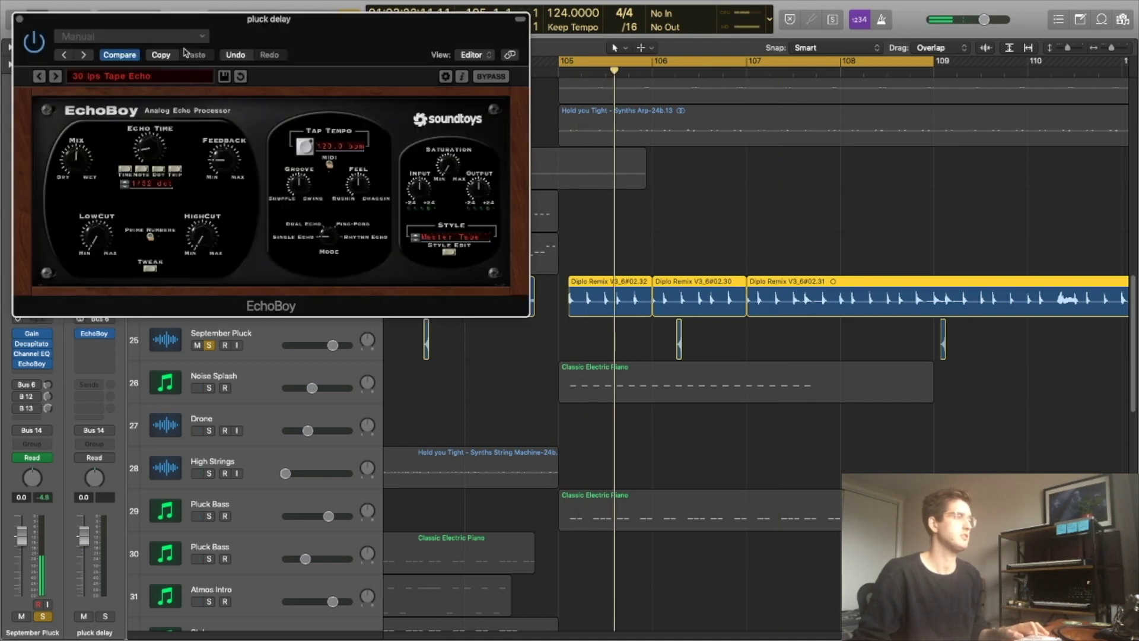
{"action": "left_click_drag", "start_coordinate": [170, 28], "coordinate": [428, 43]}
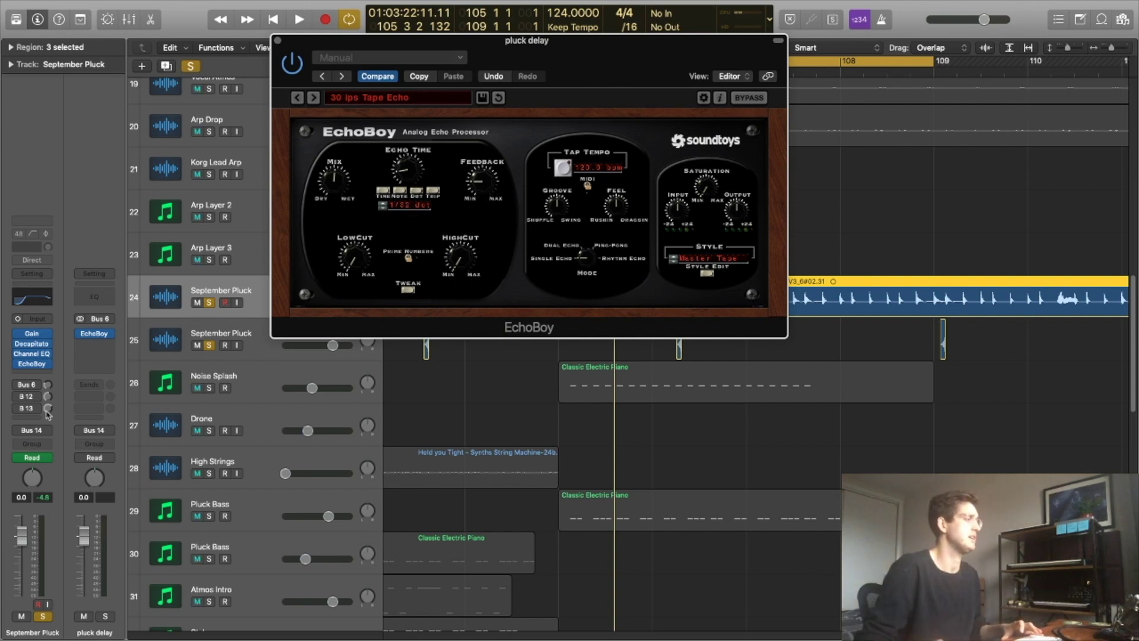
{"action": "left_click", "coordinate": [18, 384]}
{"action": "key", "text": "space"}
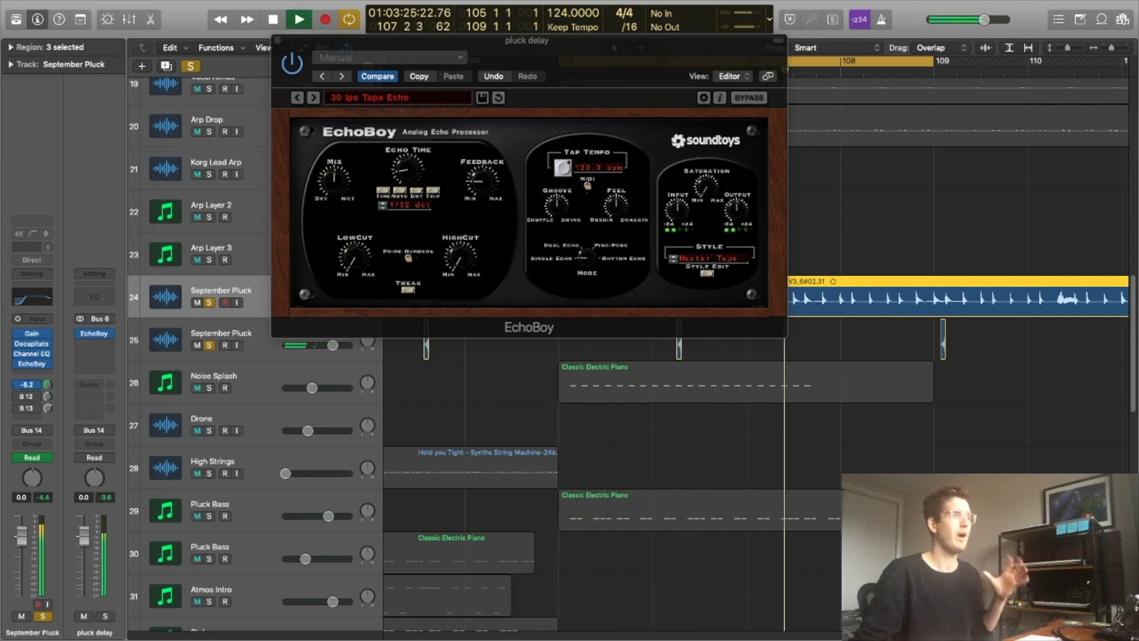
{"action": "key", "text": "space"}
- Enable the first September Pluck's Bus 12 send and play it with both Tremolos on the stereo delay bus bypassed
{"action": "left_click", "coordinate": [27, 396]}
{"action": "left_click", "coordinate": [28, 406]}
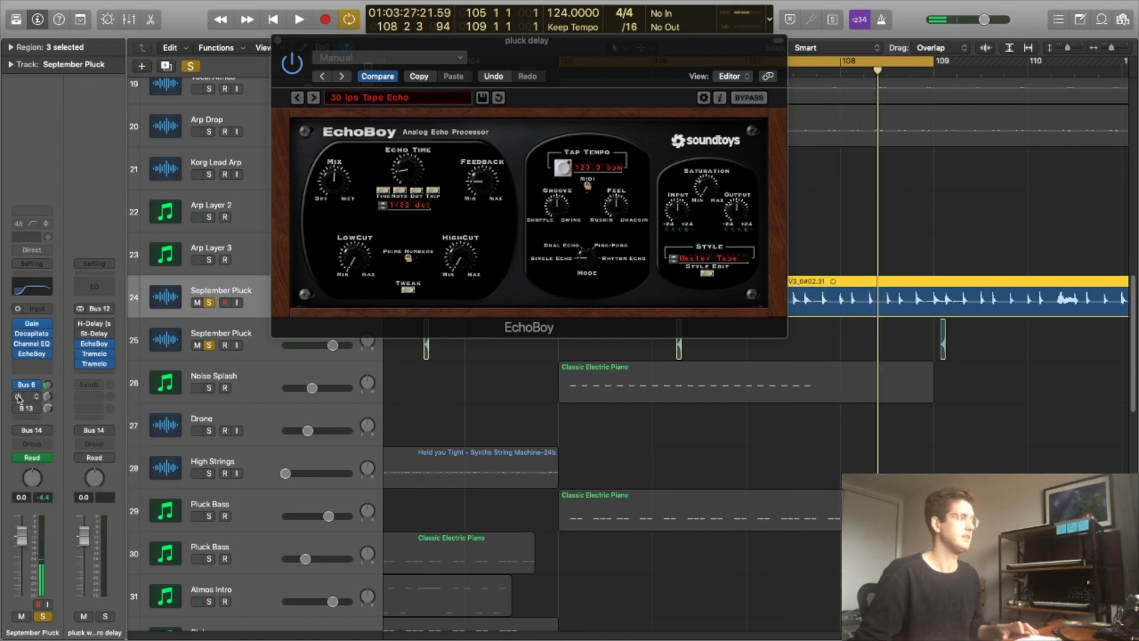
{"action": "key", "text": "space"}
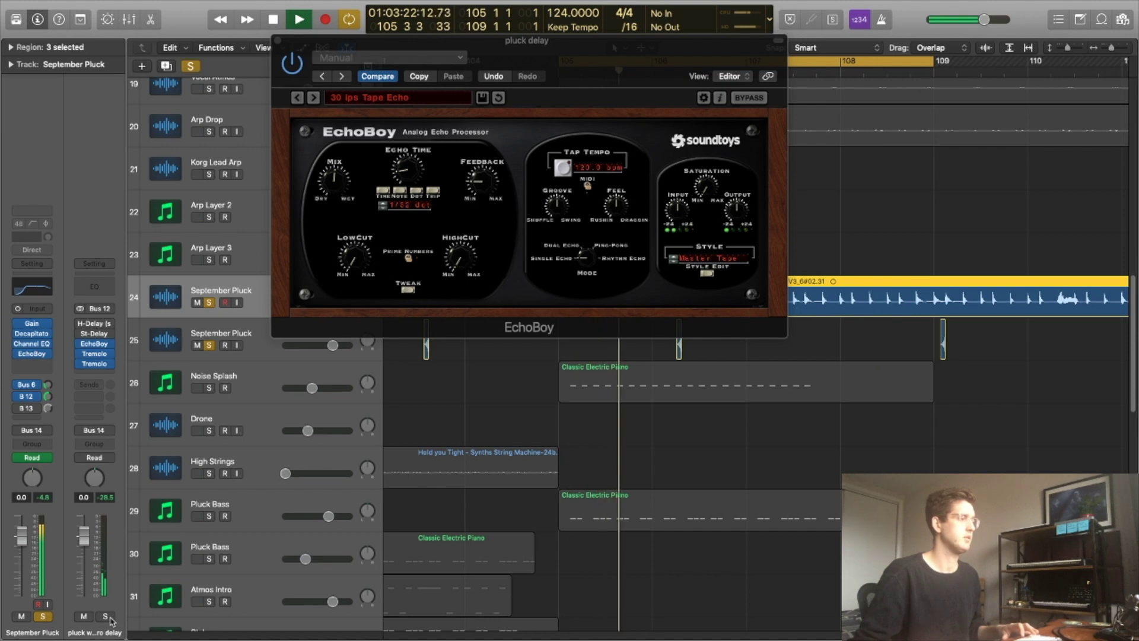
{"action": "left_click", "coordinate": [106, 617]}
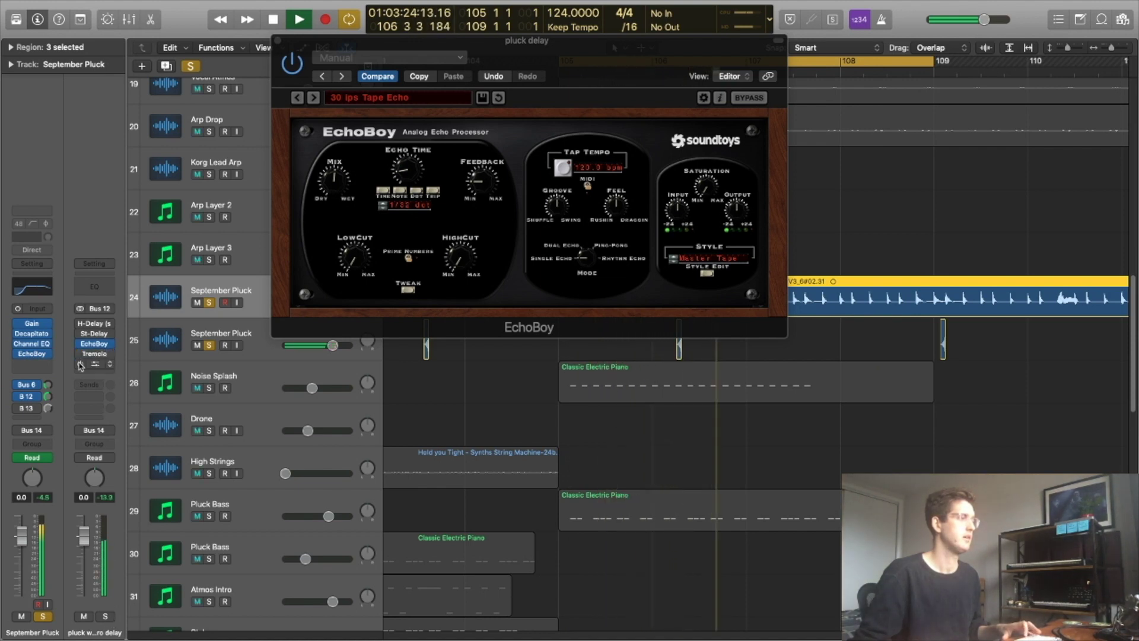
{"action": "key", "text": "space"}
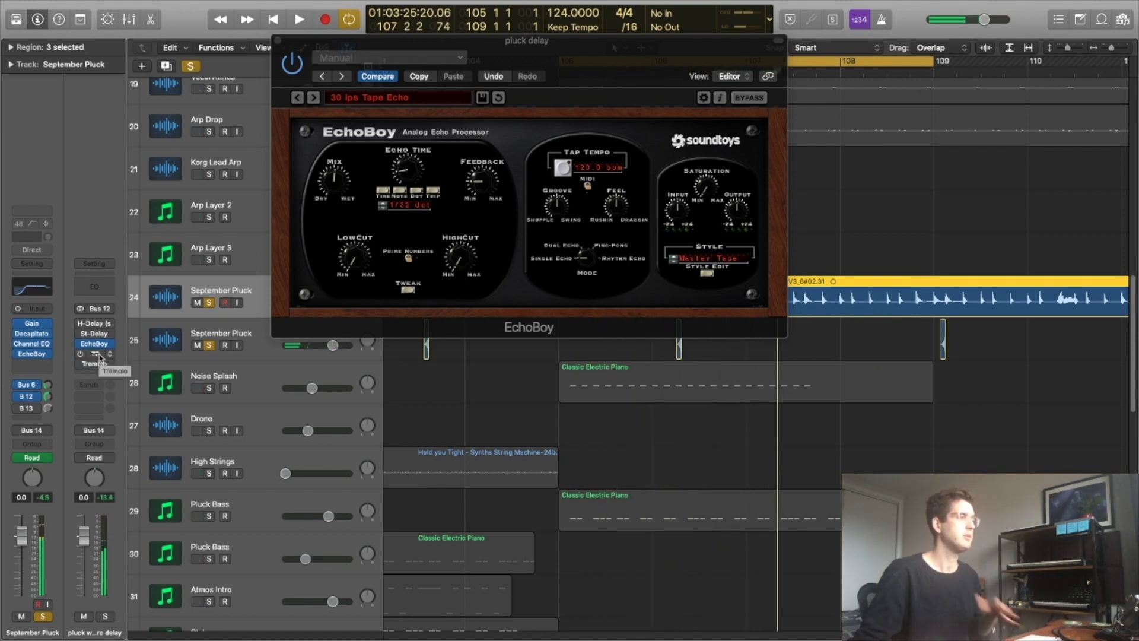
- Open the Bus 12 delay's EchoBoy, close the pluck delay window, review the dual echo settings and close it
{"action": "left_click", "coordinate": [98, 345]}
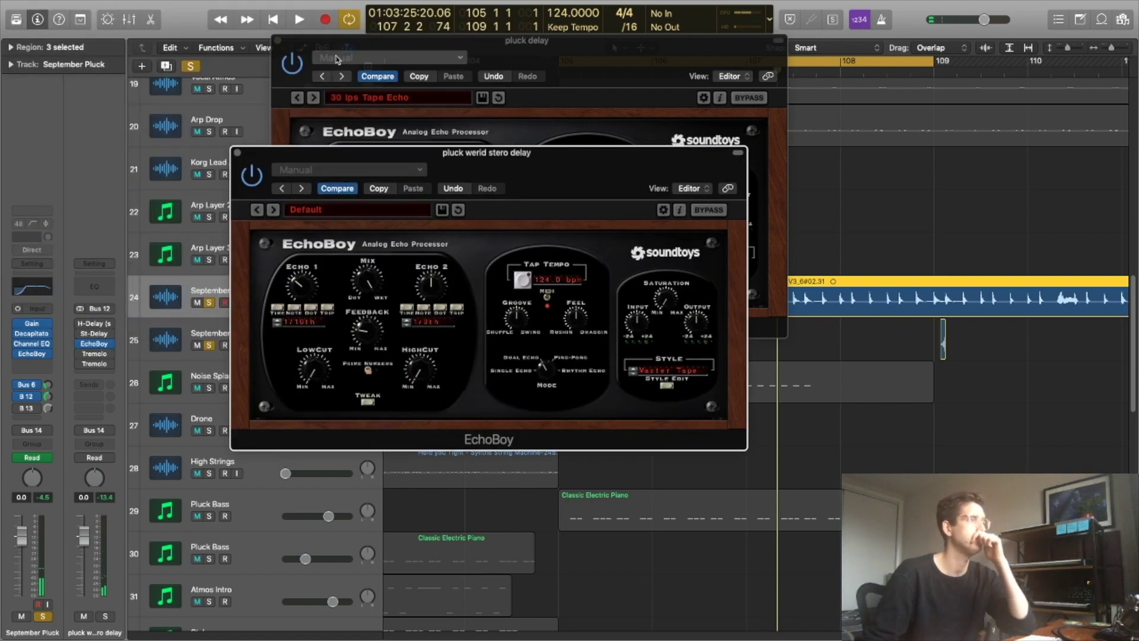
{"action": "left_click", "coordinate": [291, 41]}
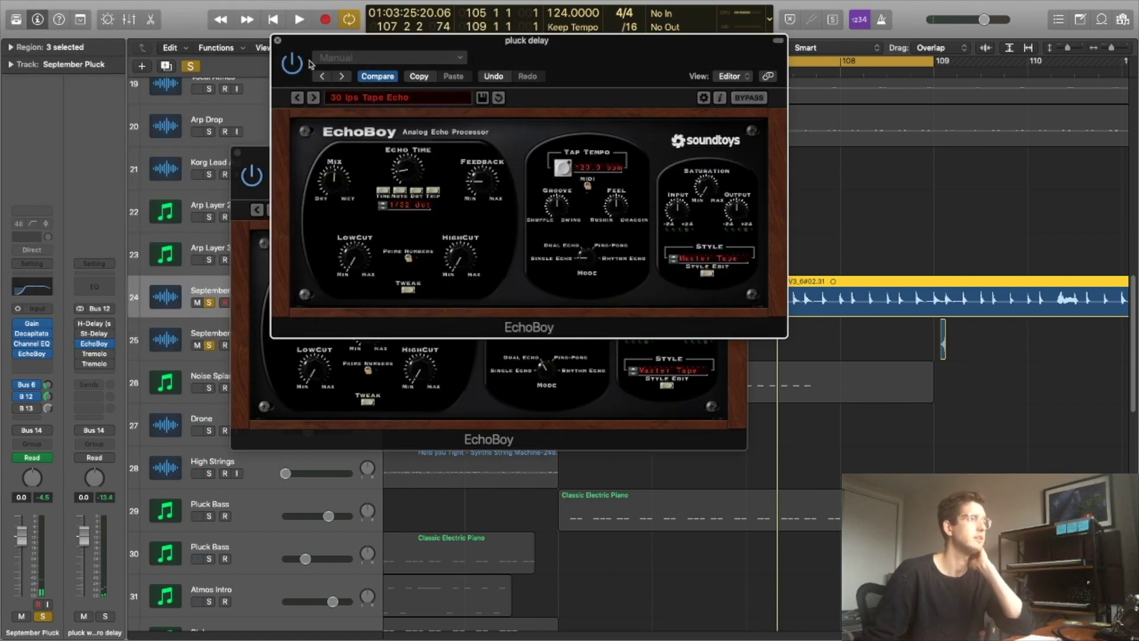
{"action": "left_click", "coordinate": [277, 41]}
{"action": "left_click_drag", "start_coordinate": [373, 154], "coordinate": [383, 131]}
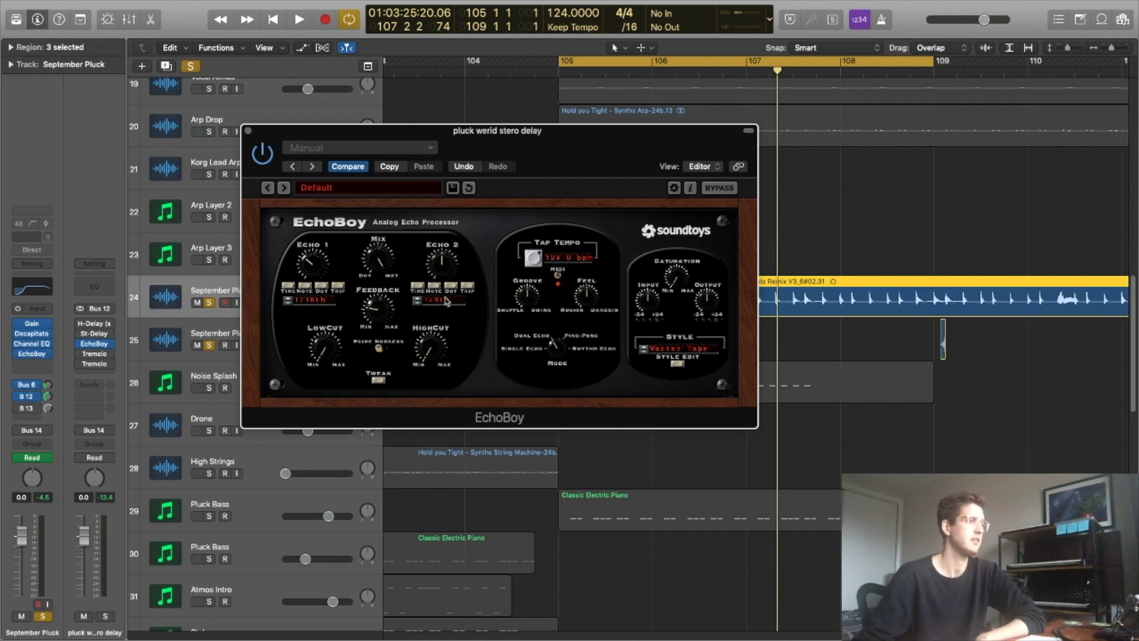
{"action": "left_click", "coordinate": [248, 131]}
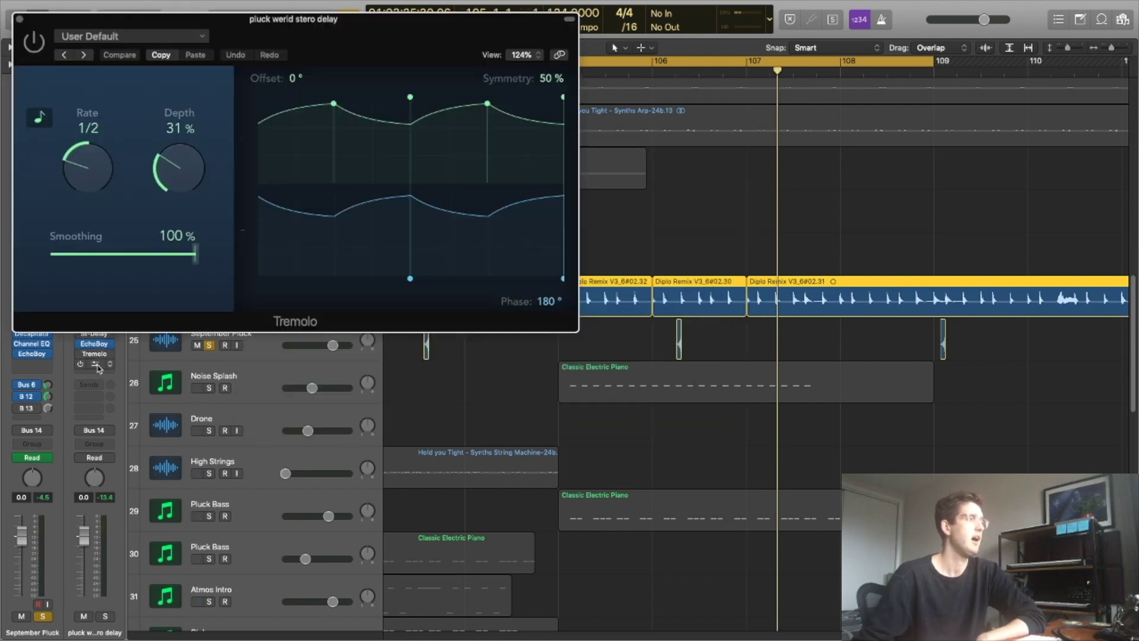
- Review both Tremolos on the Bus 12 delay, re-enable them, close the 1/2-rate one's window and play the plucks
{"action": "left_click", "coordinate": [94, 364]}
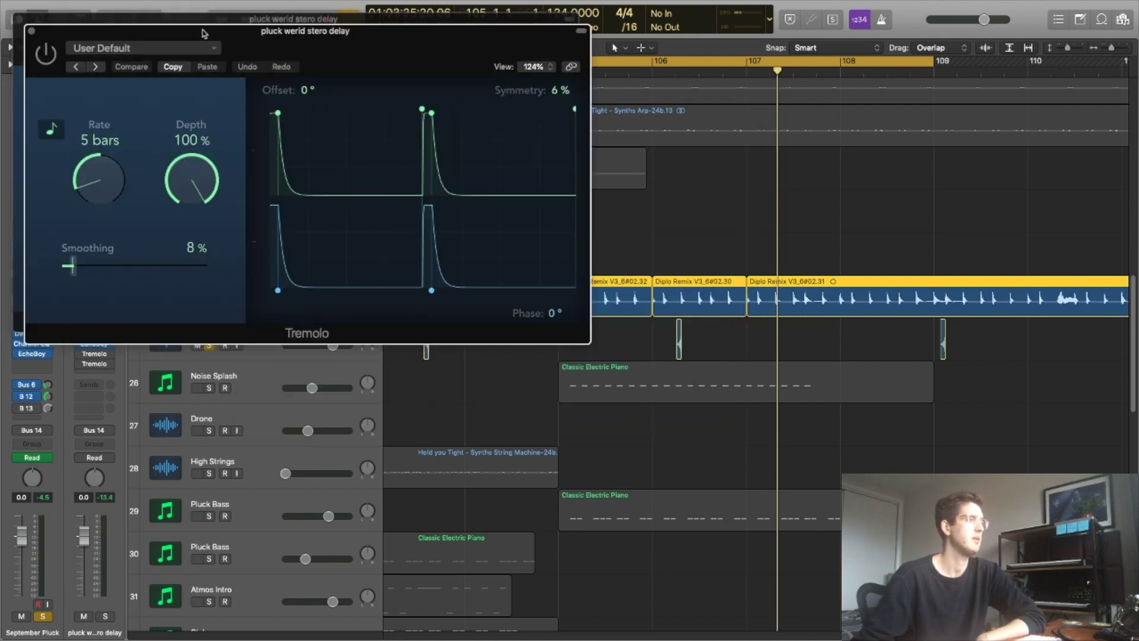
{"action": "left_click_drag", "start_coordinate": [205, 35], "coordinate": [562, 82]}
{"action": "left_click", "coordinate": [41, 45]}
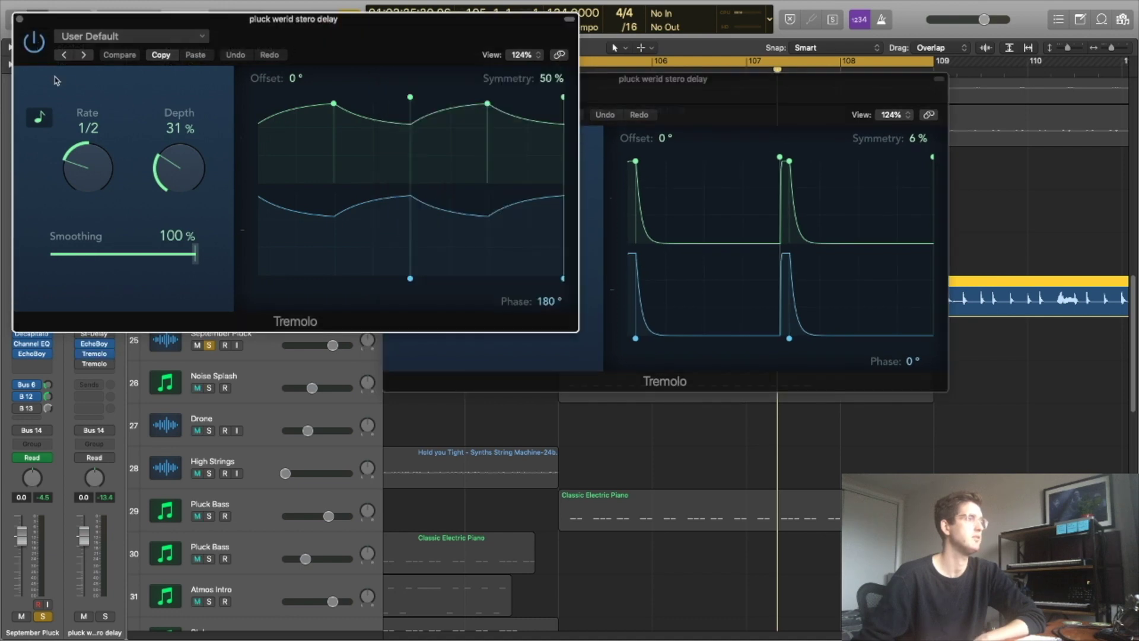
{"action": "key", "text": "space"}
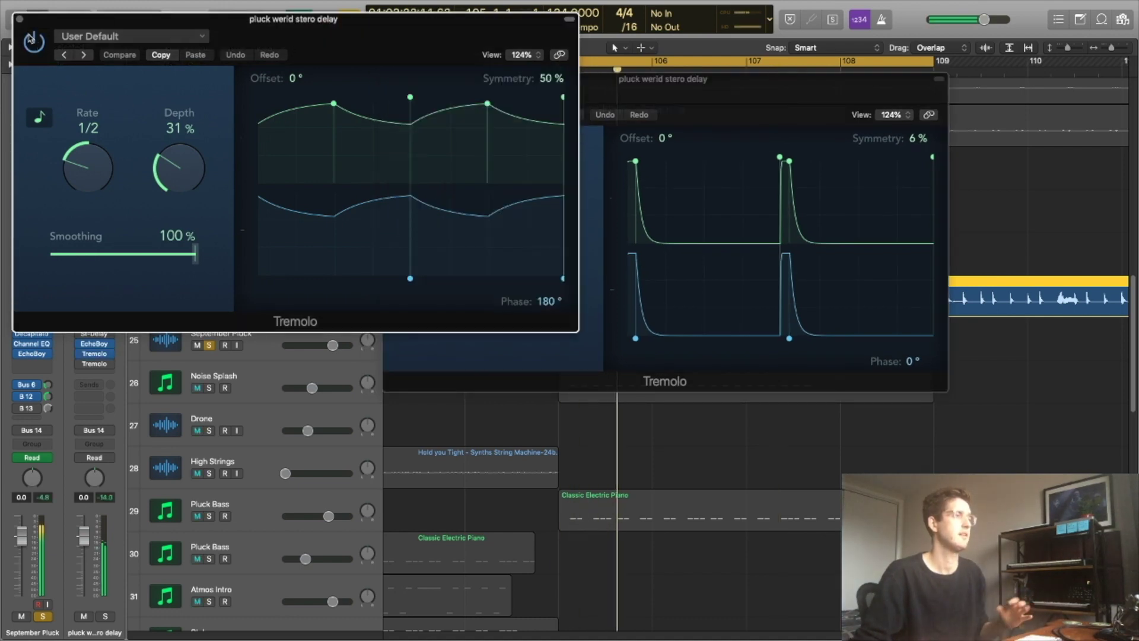
{"action": "left_click", "coordinate": [20, 18]}
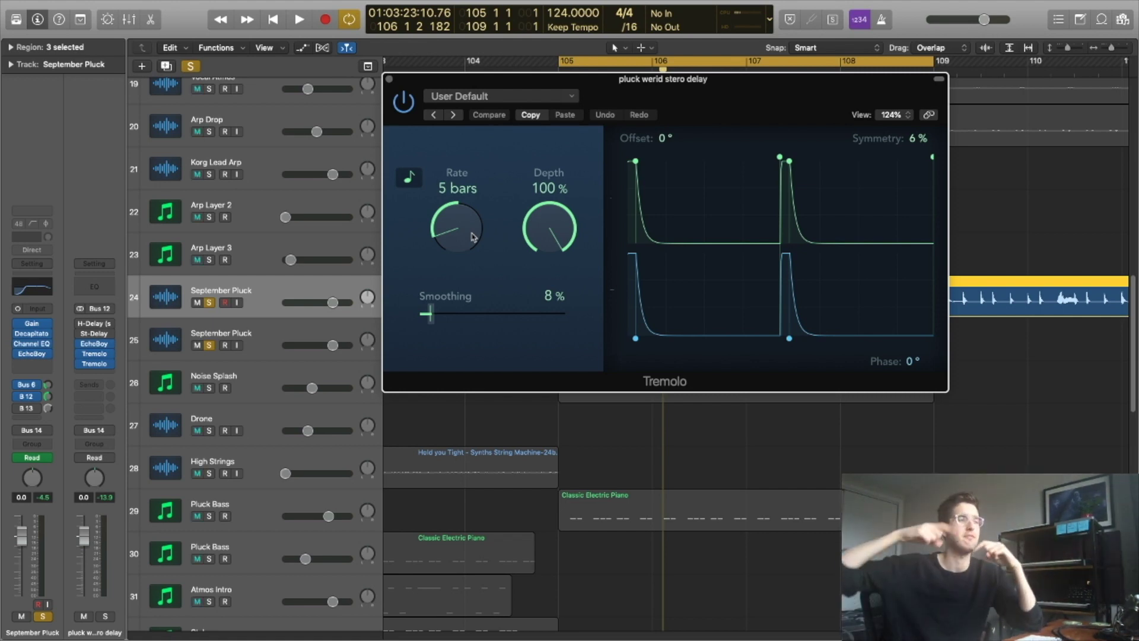
{"action": "key", "text": "space"}
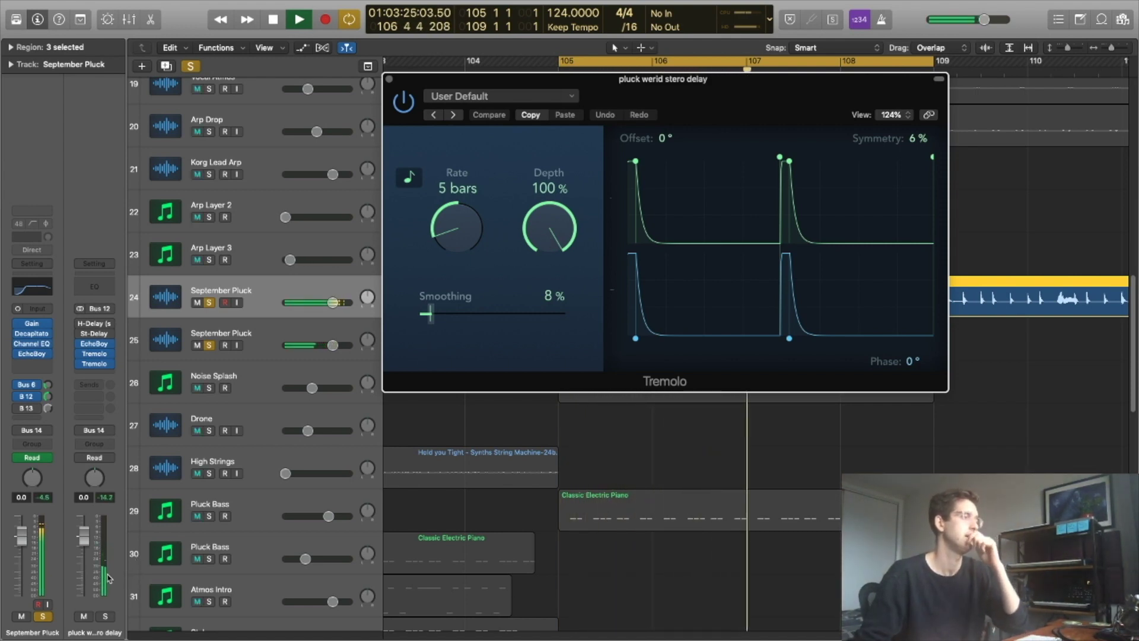
{"action": "key", "text": "space"}
- Enable the Bus 13 send, solo the pluck 32nd note delay bus, and play it before soloing the first September Pluck again
{"action": "left_click", "coordinate": [24, 408]}
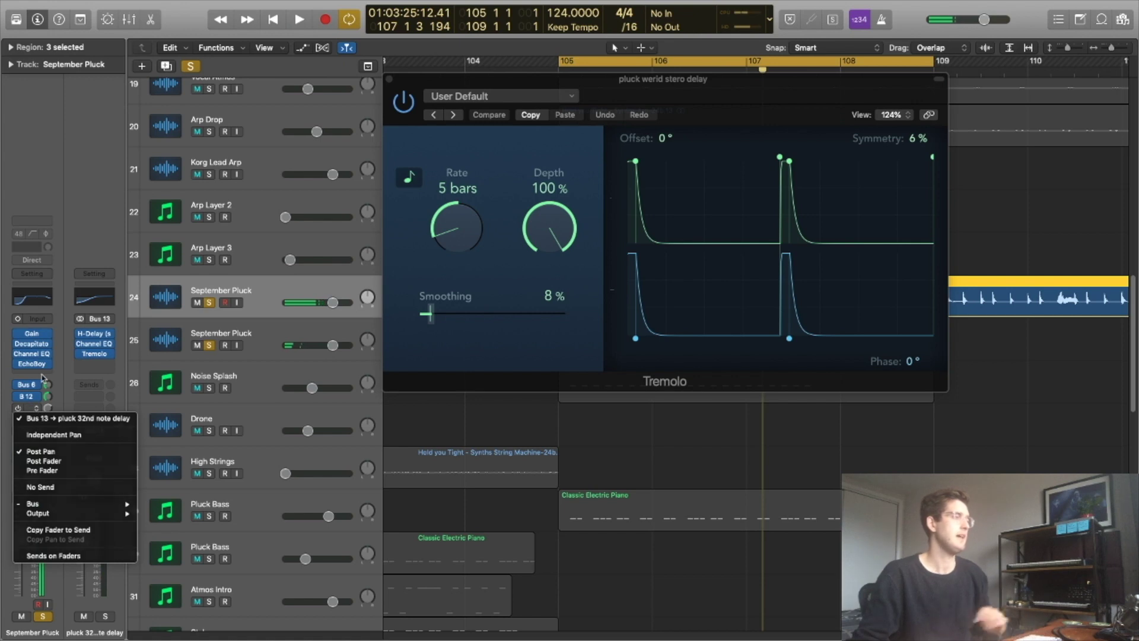
{"action": "left_click", "coordinate": [21, 413]}
{"action": "key", "text": "space"}
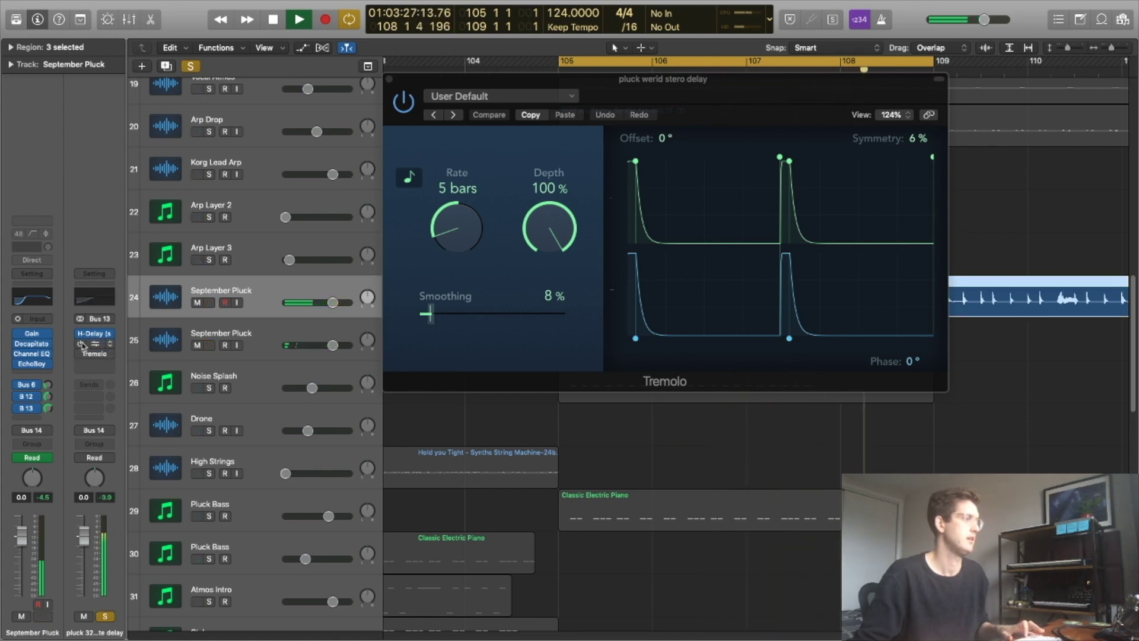
{"action": "left_click", "coordinate": [43, 617]}
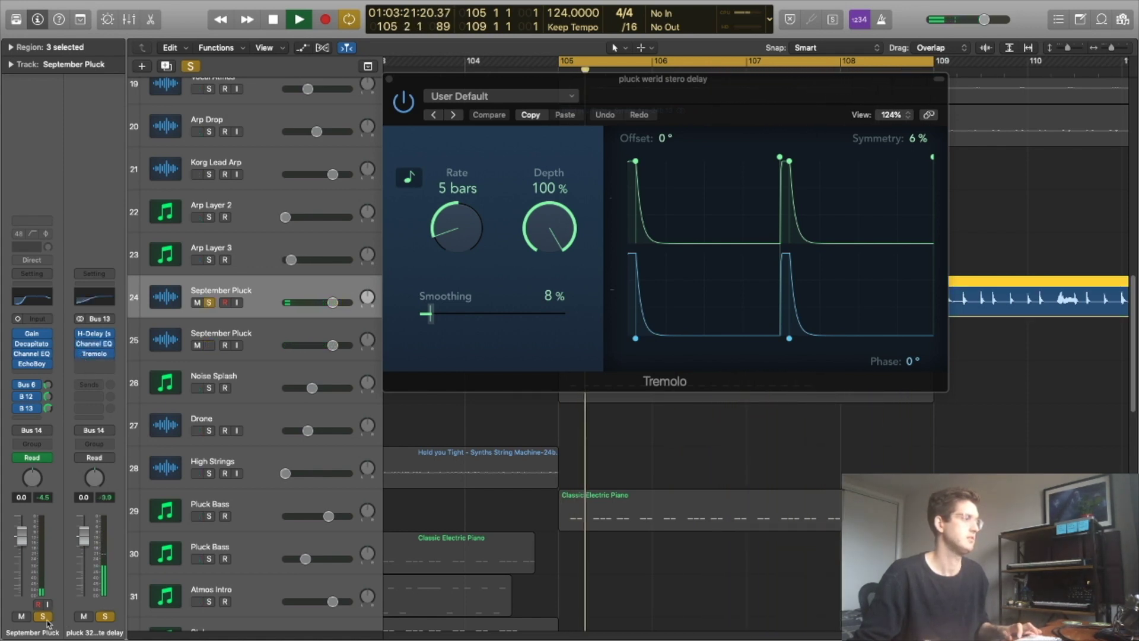
{"action": "key", "text": "space"}
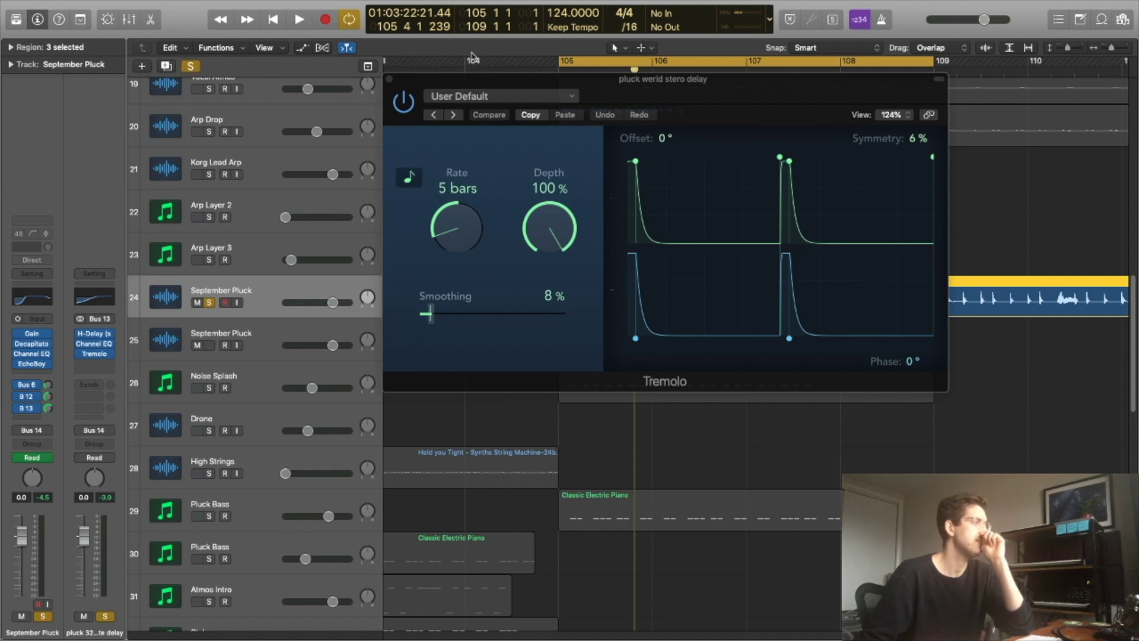
- Close the Tremolo window and clear the solos from both September Plucks and the pluck 32nd note delay bus
{"action": "left_click", "coordinate": [389, 78]}
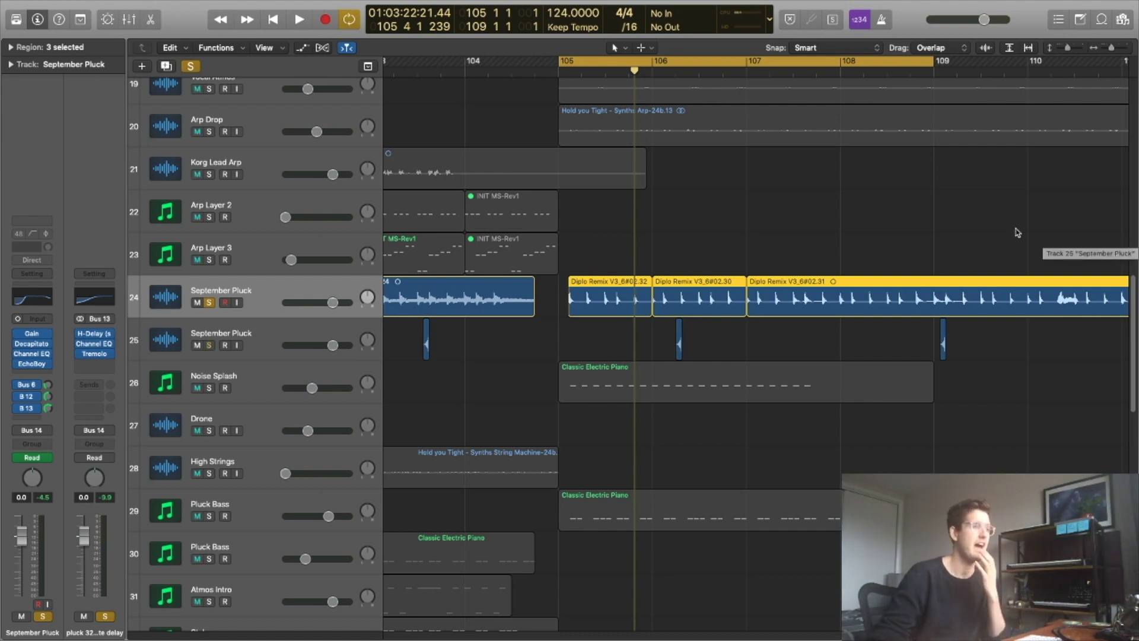
{"action": "left_click", "coordinate": [210, 346]}
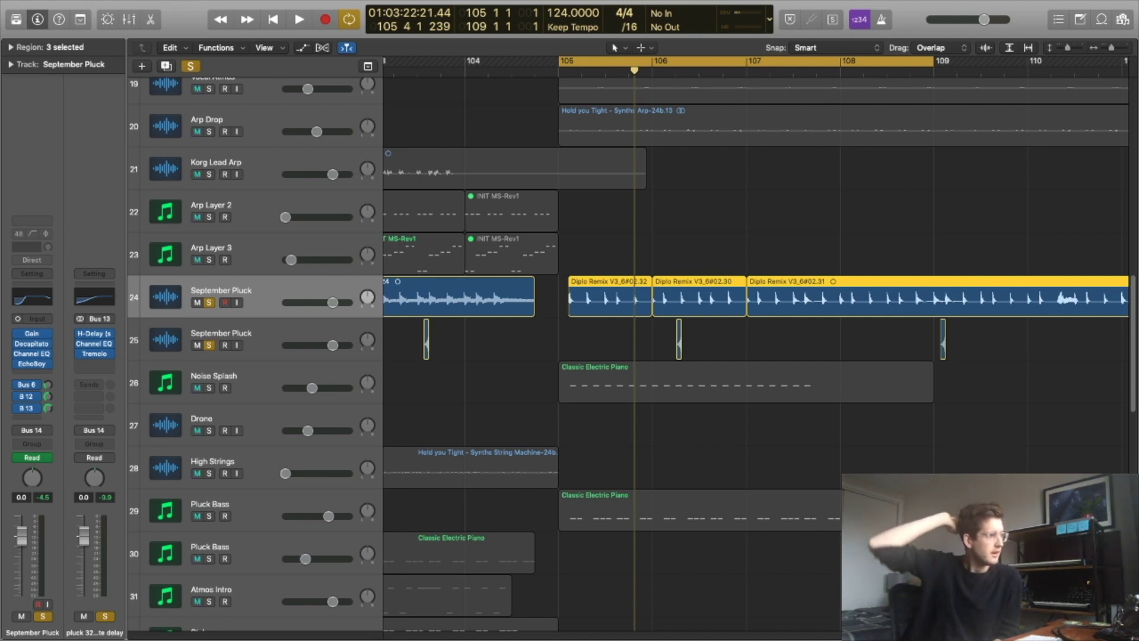
{"action": "left_click", "coordinate": [211, 305]}
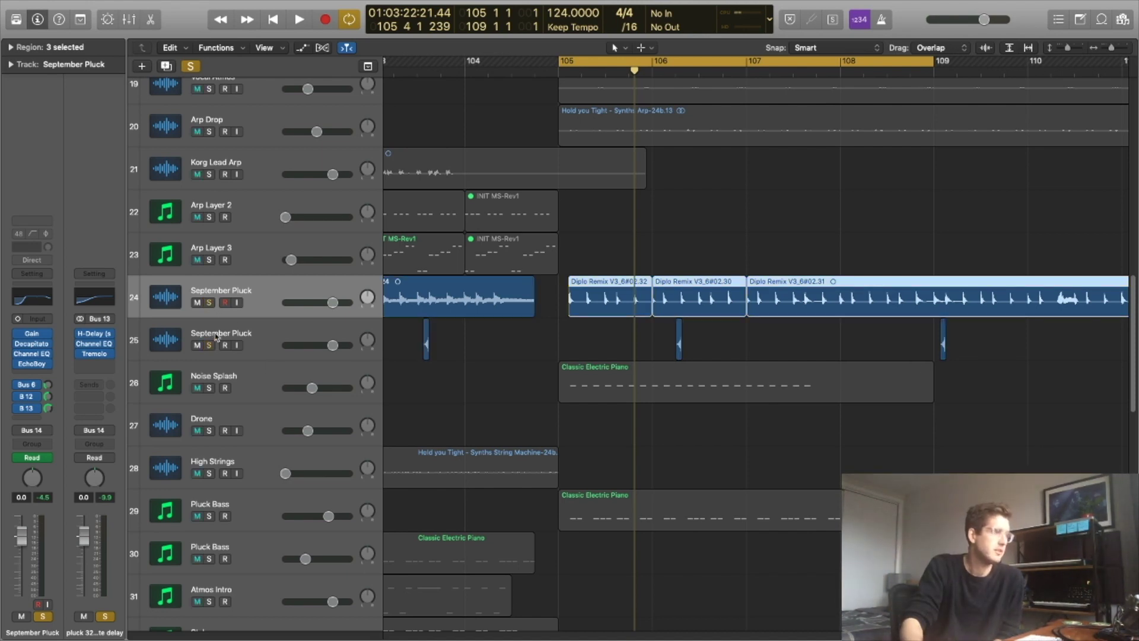
{"action": "left_click", "coordinate": [209, 304]}
{"action": "key", "text": "z"}
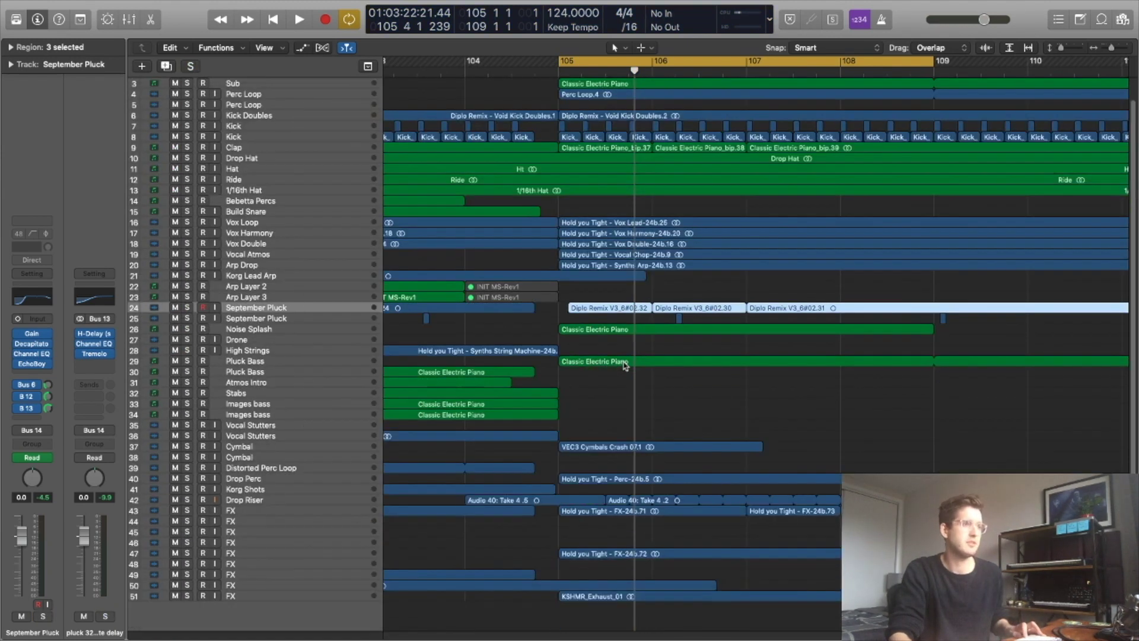
{"action": "key", "text": "super+Left"}
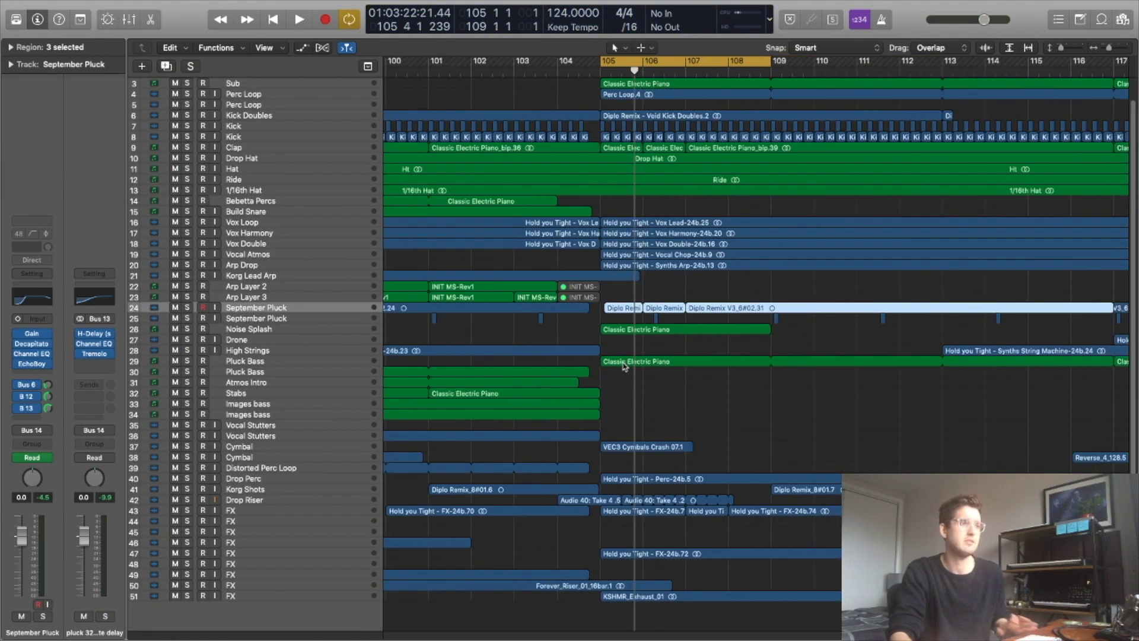
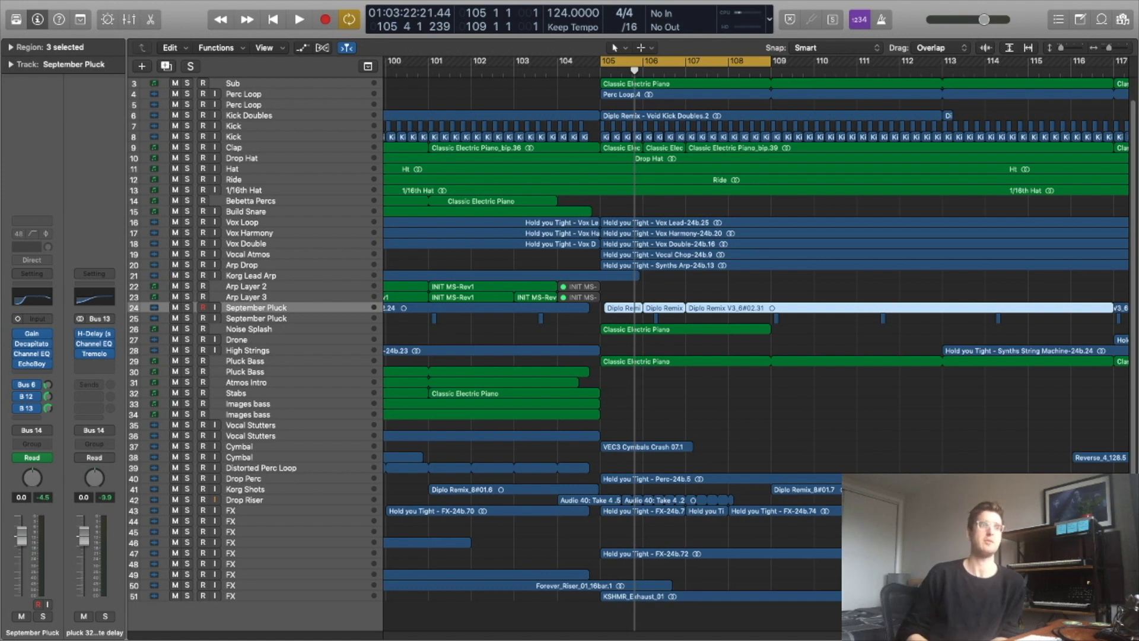
- Turn off the cycle range, view the first September Pluck's Volume automation in place of EchoBoy Mix, and return to the compact track view
{"action": "left_click", "coordinate": [735, 66]}
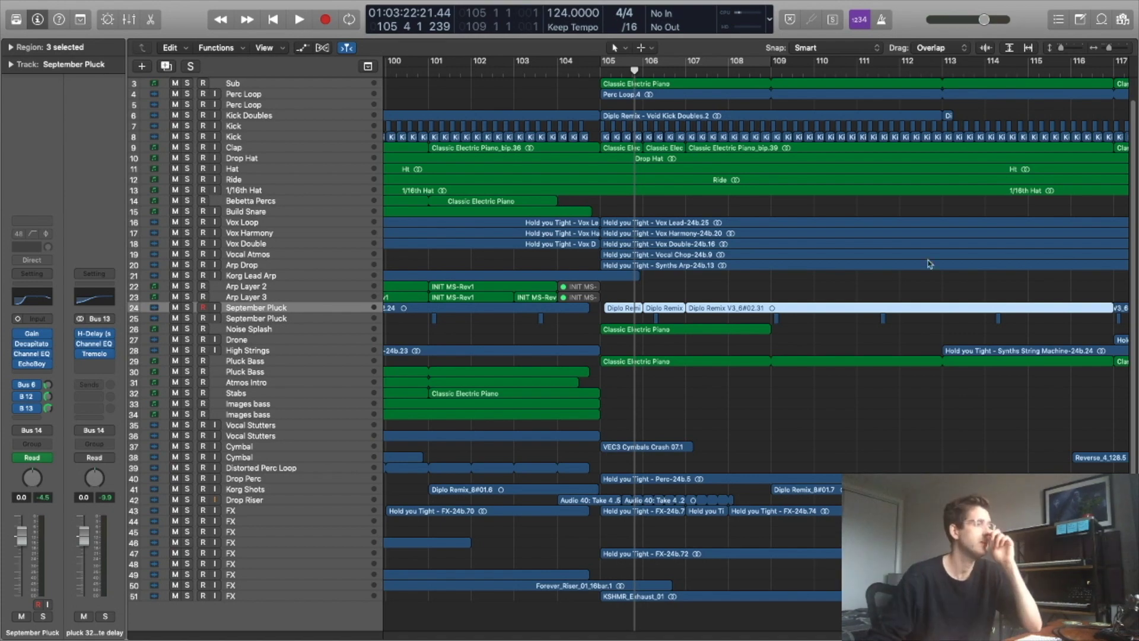
{"action": "key", "text": "a"}
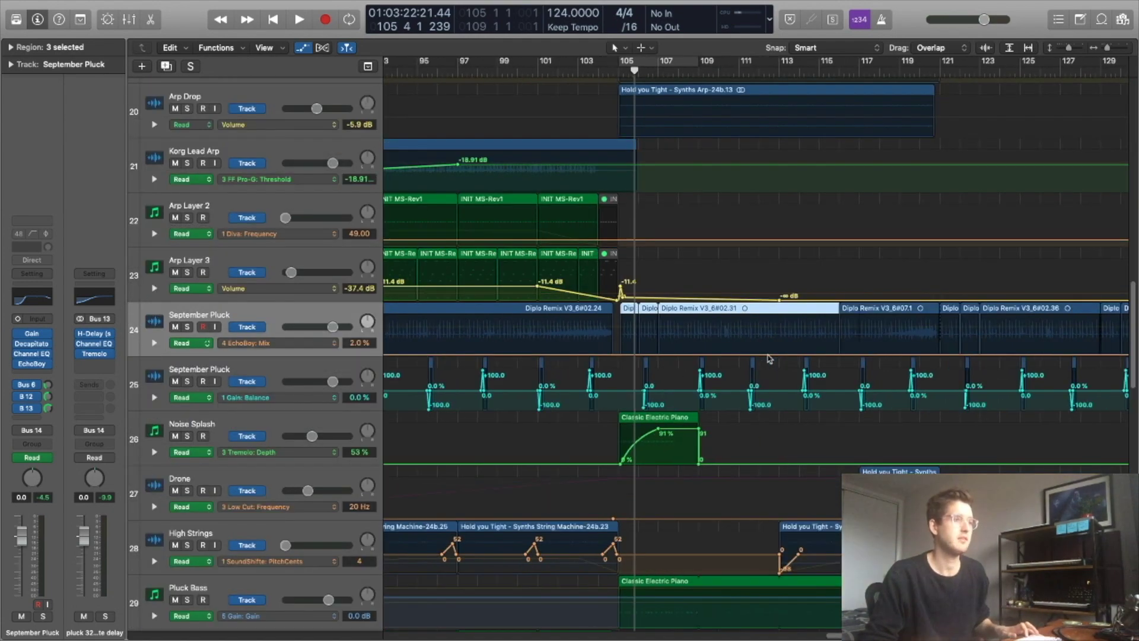
{"action": "key", "text": "super+Left"}
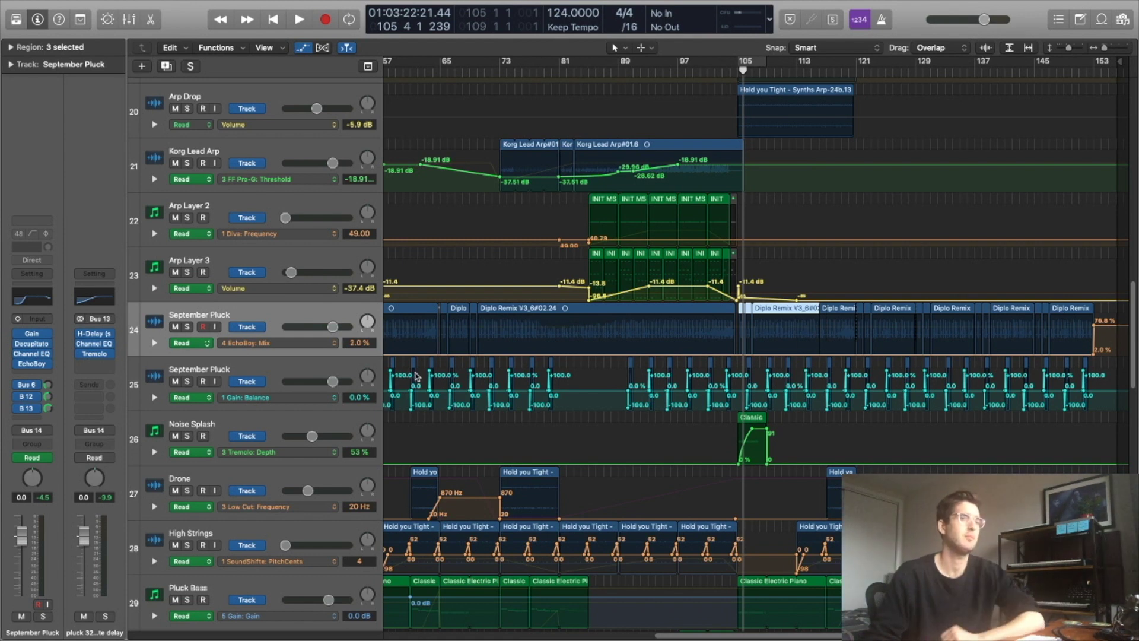
{"action": "left_click", "coordinate": [334, 343]}
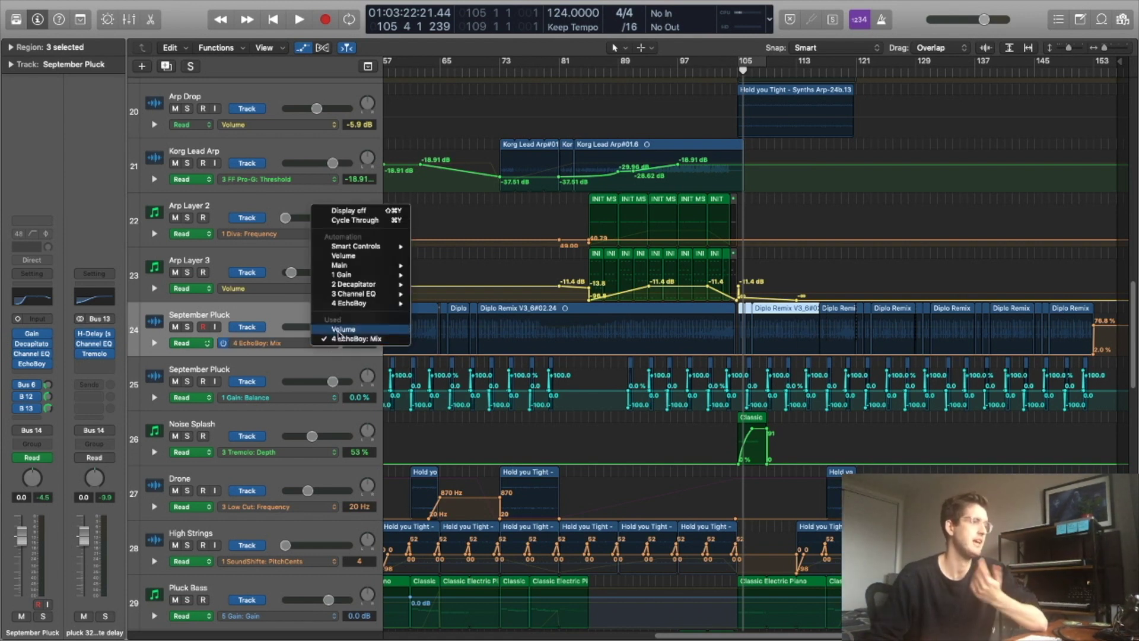
{"action": "left_click", "coordinate": [340, 334]}
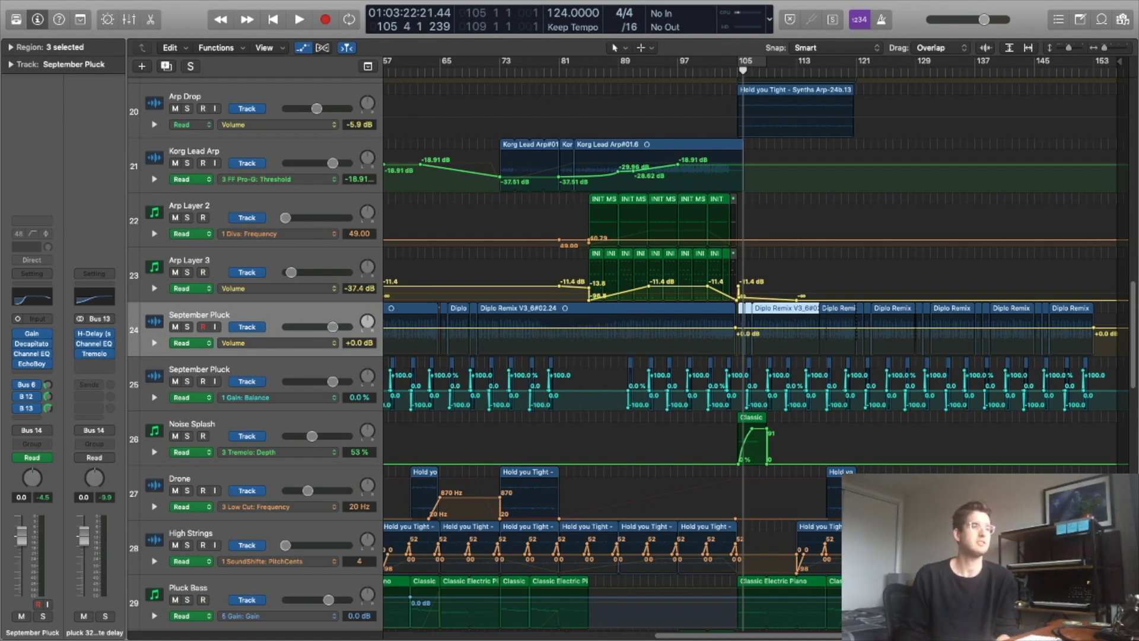
{"action": "key", "text": "super+Up"}
{"action": "key", "text": "super+Up"}
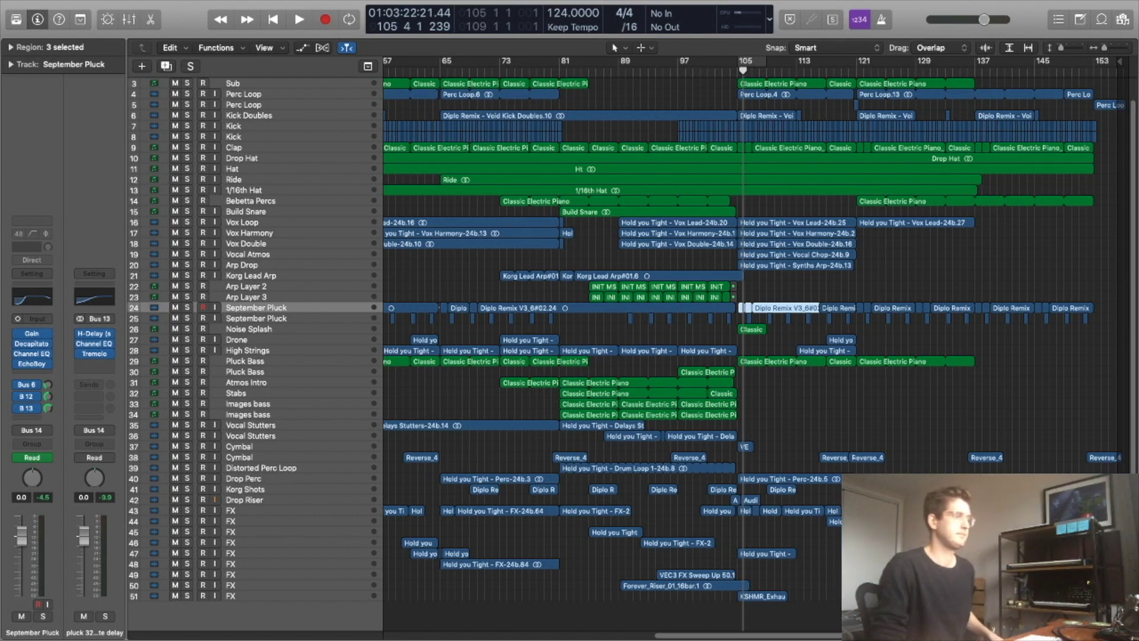
- Reorder the kicks: move Void Kick - Manual Pitch to the first track and the two lower Kick tracks directly above Sub
{"action": "left_click", "coordinate": [247, 117]}
{"action": "scroll", "coordinate": [276, 117], "scroll_direction": "up", "scroll_amount": 1}
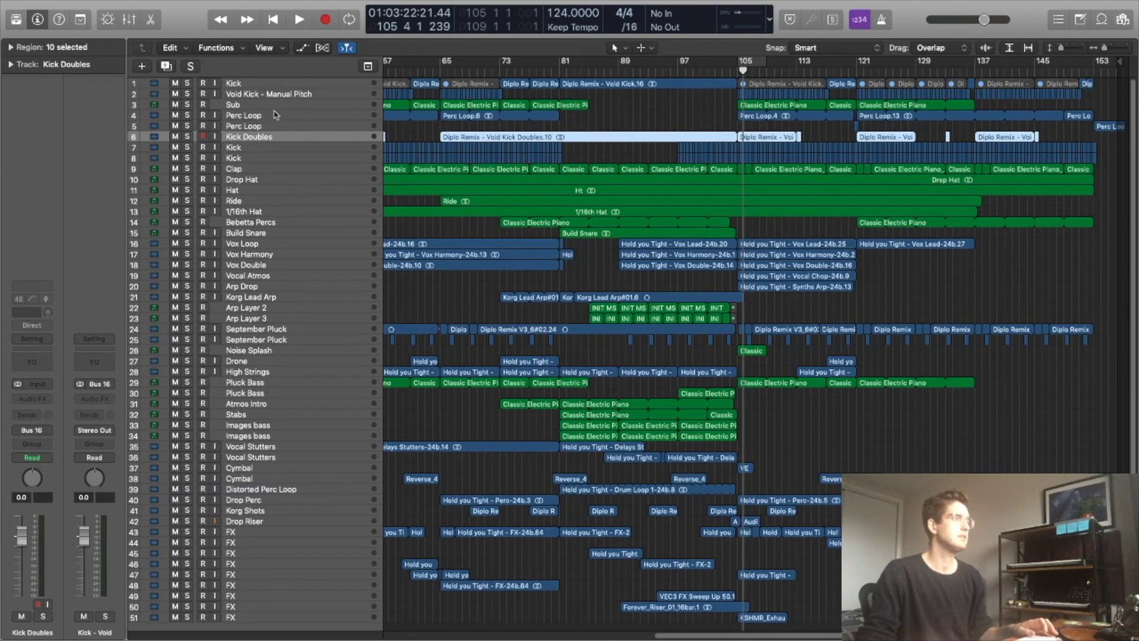
{"action": "left_click_drag", "start_coordinate": [272, 95], "coordinate": [276, 83]}
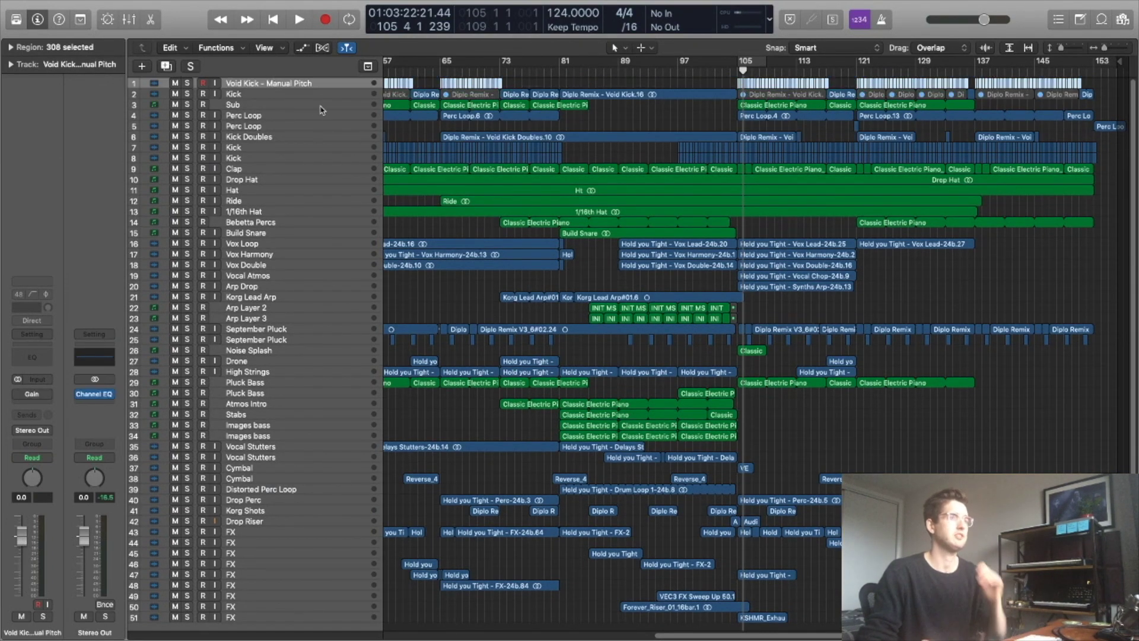
{"action": "left_click", "coordinate": [277, 150]}
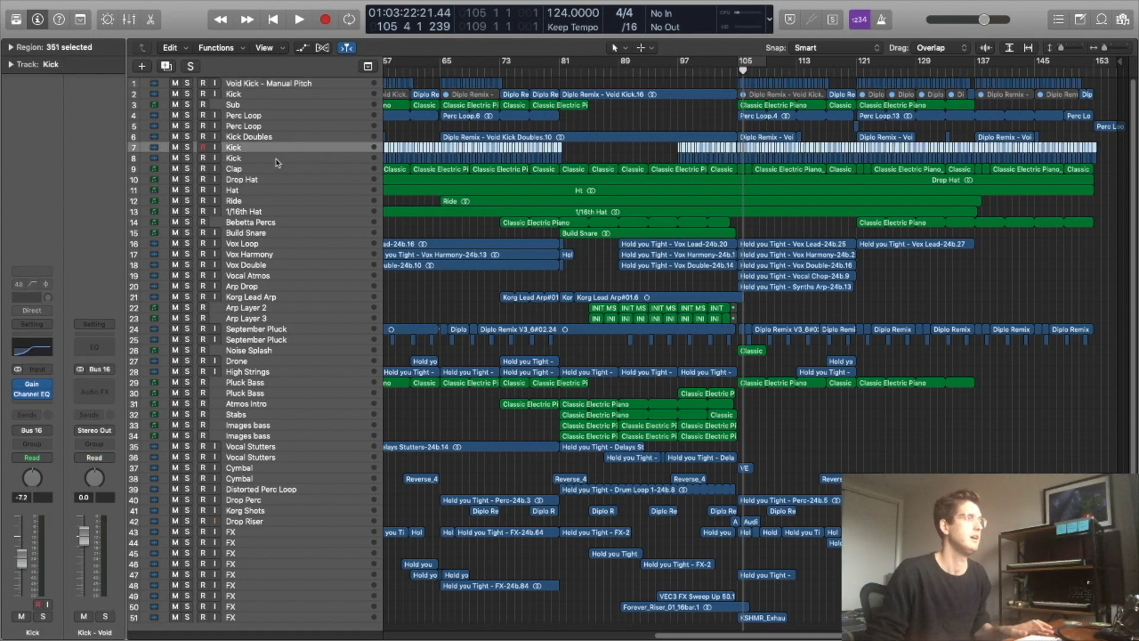
{"action": "left_click", "coordinate": [277, 158], "text": "shift"}
{"action": "left_click_drag", "start_coordinate": [274, 149], "coordinate": [265, 101]}
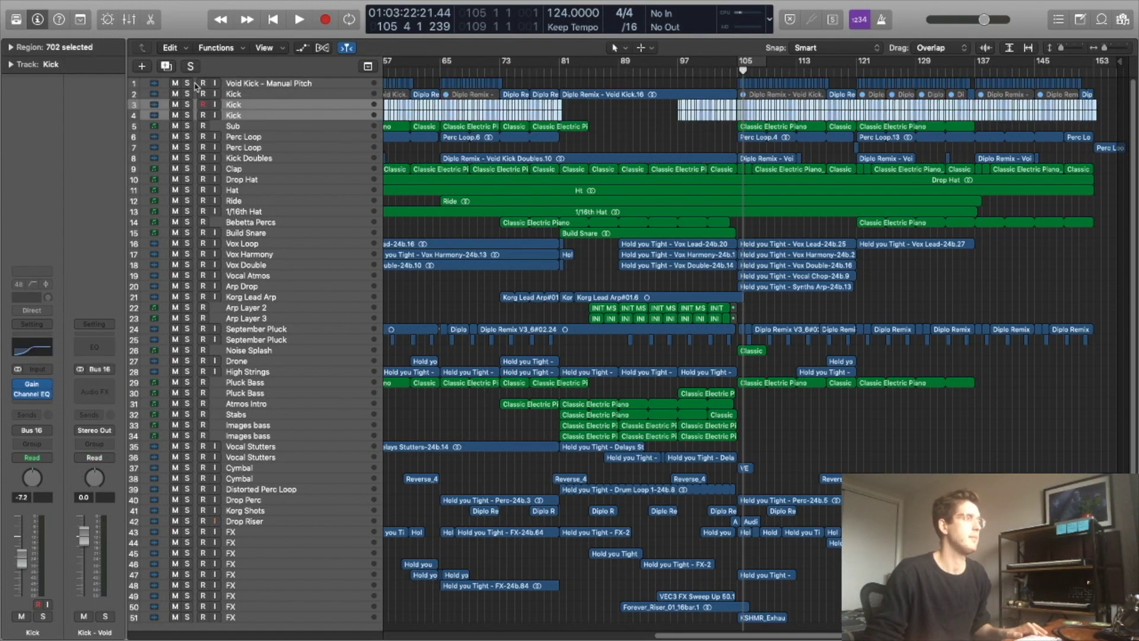
- Solo the four kick tracks, then the Sub and both Perc Loops in turn, and clear all solos
{"action": "left_click", "coordinate": [191, 66]}
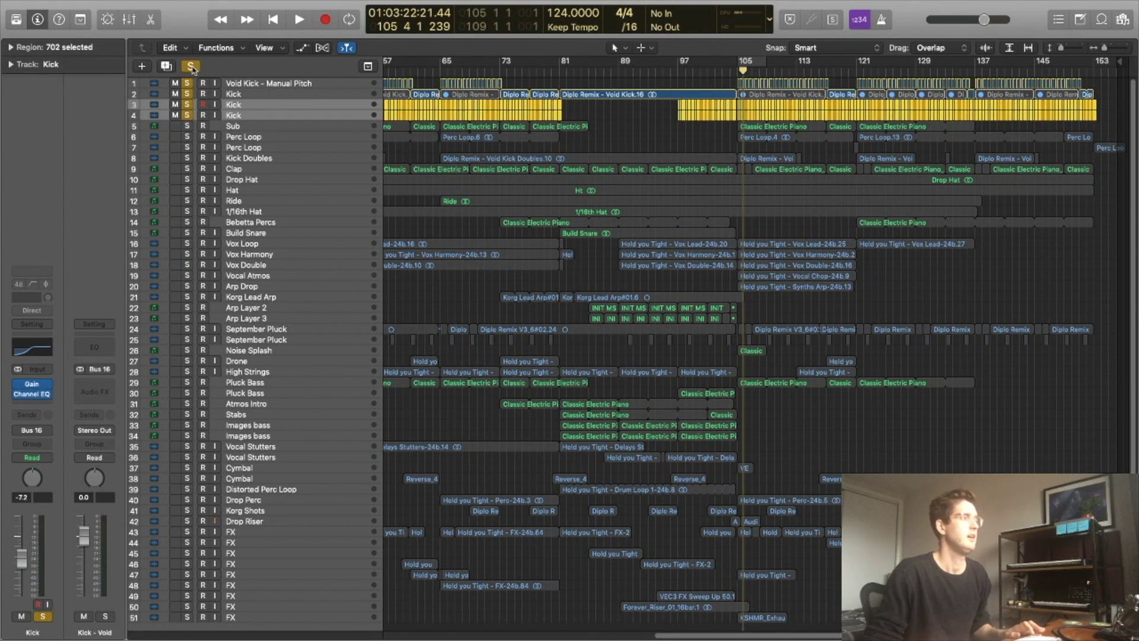
{"action": "left_click", "coordinate": [186, 126], "text": "alt"}
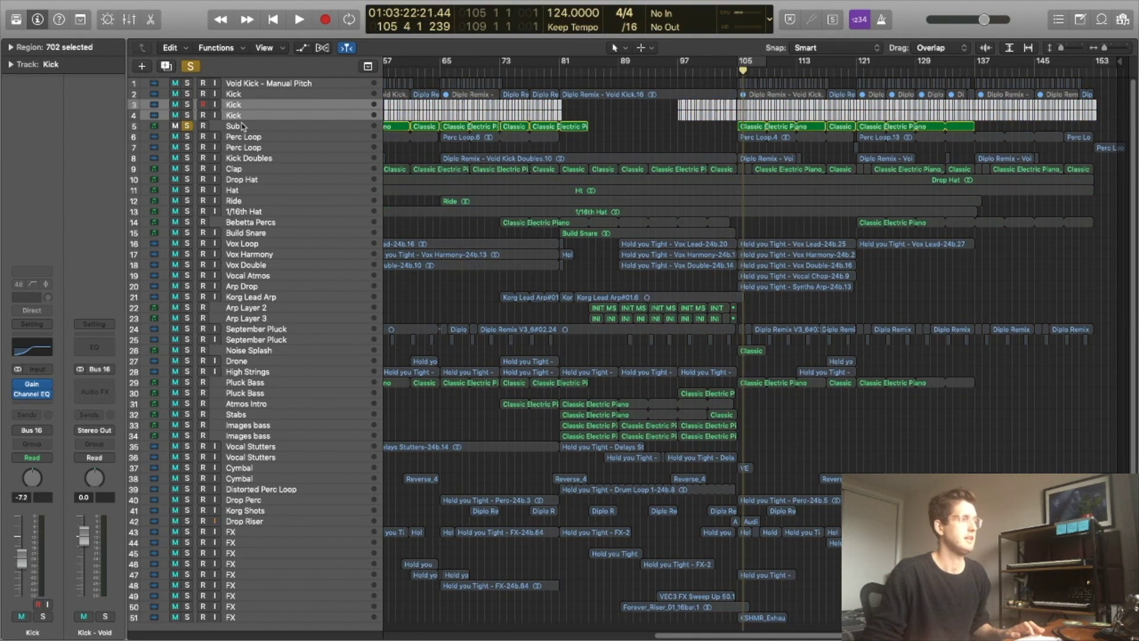
{"action": "left_click", "coordinate": [187, 125]}
{"action": "left_click", "coordinate": [186, 136]}
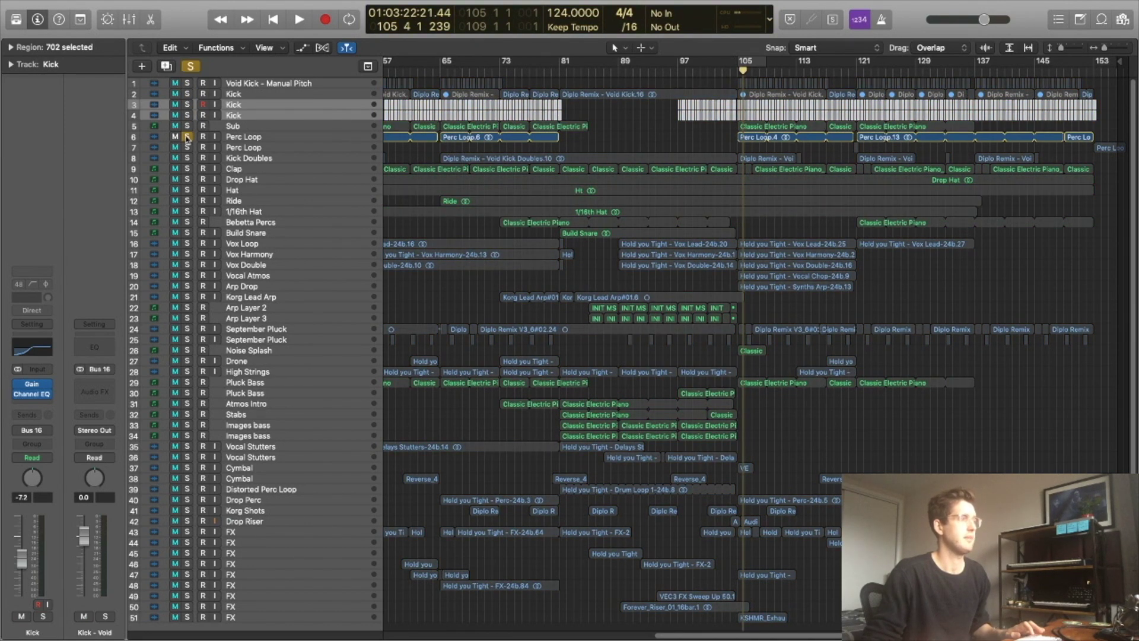
{"action": "left_click", "coordinate": [187, 147]}
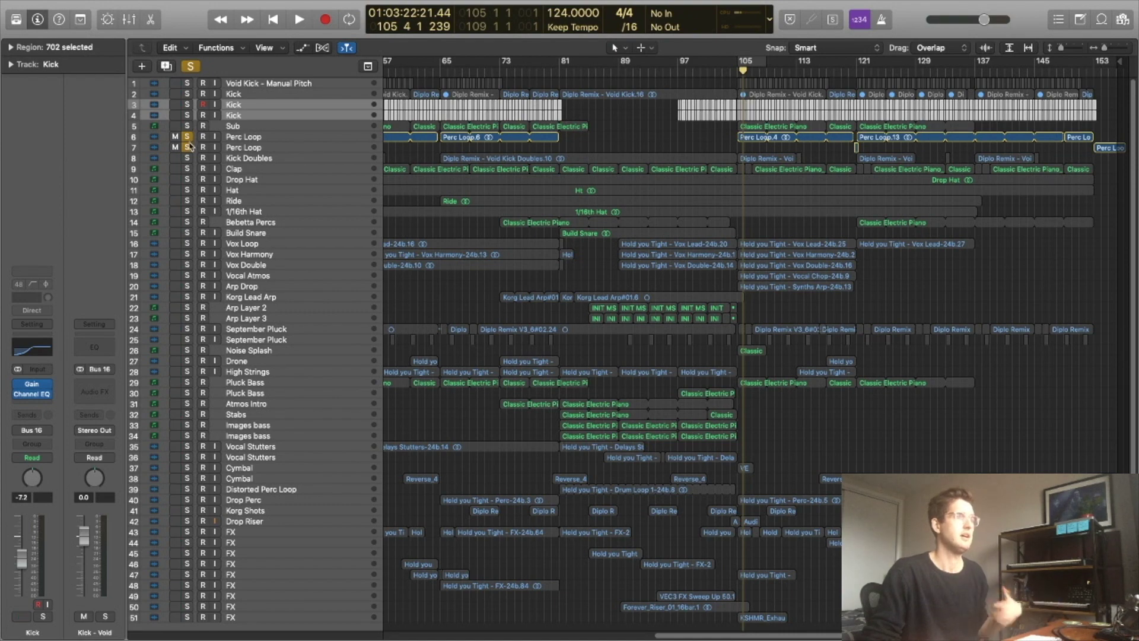
{"action": "left_click", "coordinate": [187, 147], "text": "alt"}
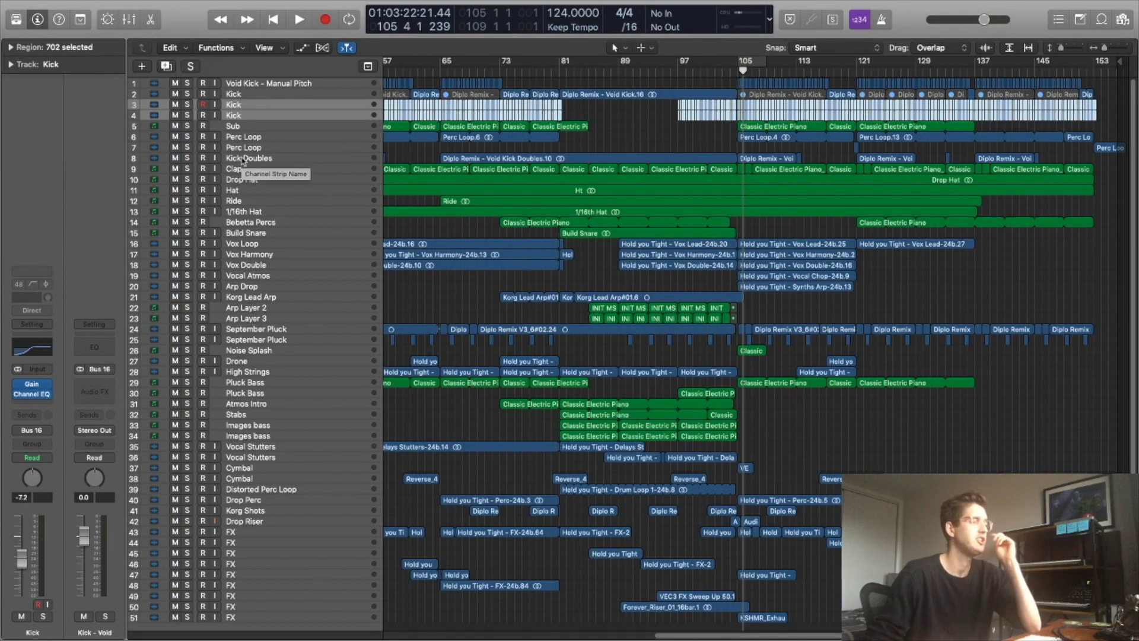
- Examine the Images bass and Arp Layer 2 tracks and the surrounding layers leading into bar 105
{"action": "scroll", "coordinate": [295, 196], "scroll_direction": "down", "scroll_amount": 1}
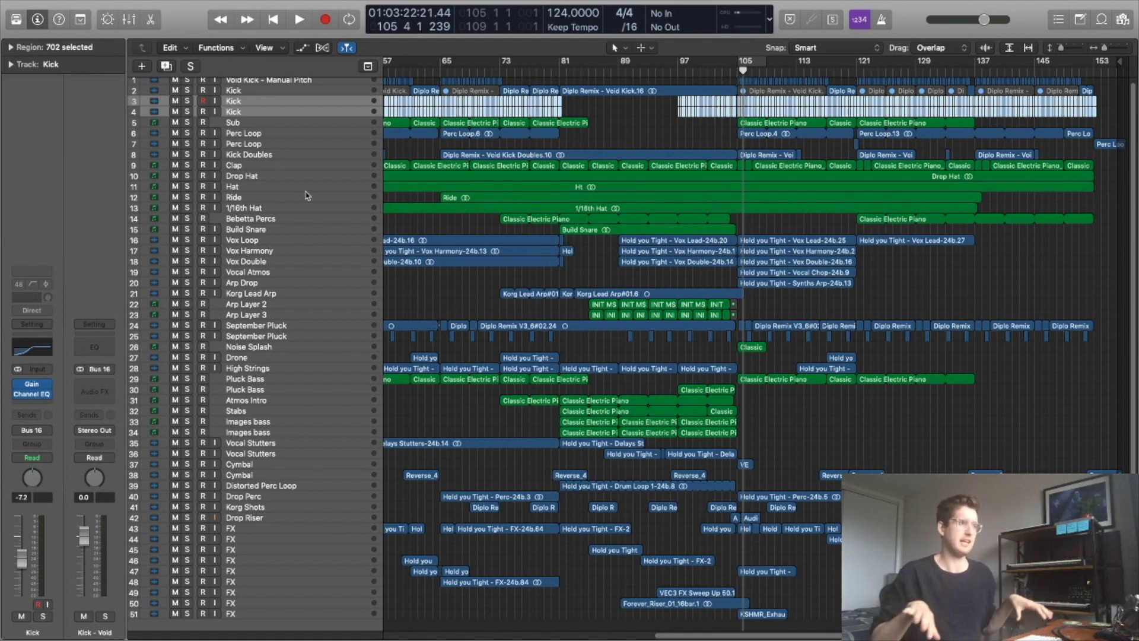
{"action": "left_click", "coordinate": [295, 423]}
{"action": "key", "text": "super+Down"}
{"action": "key", "text": "super+Up"}
{"action": "key", "text": "super+Up"}
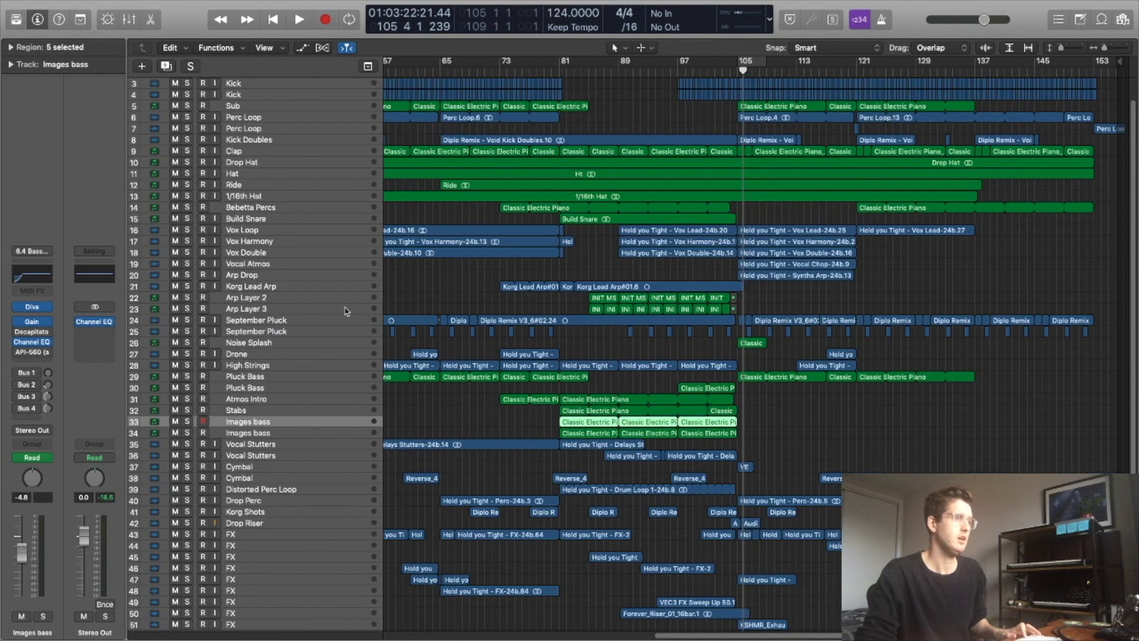
{"action": "left_click", "coordinate": [265, 299]}
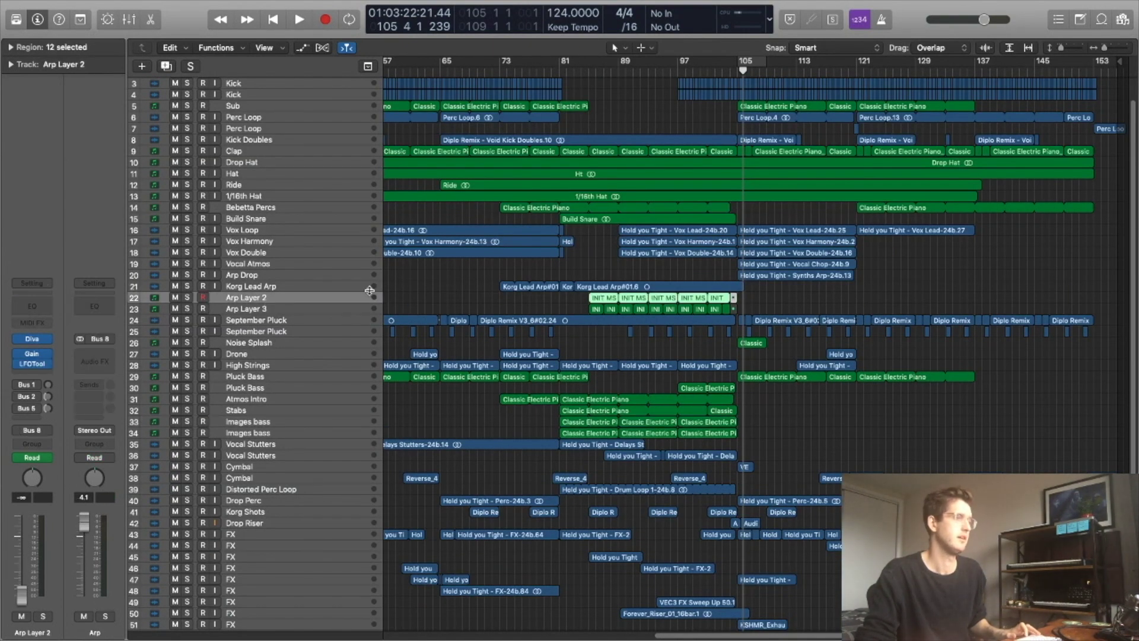
{"action": "key", "text": "super+Right"}
{"action": "key", "text": "super+Right"}
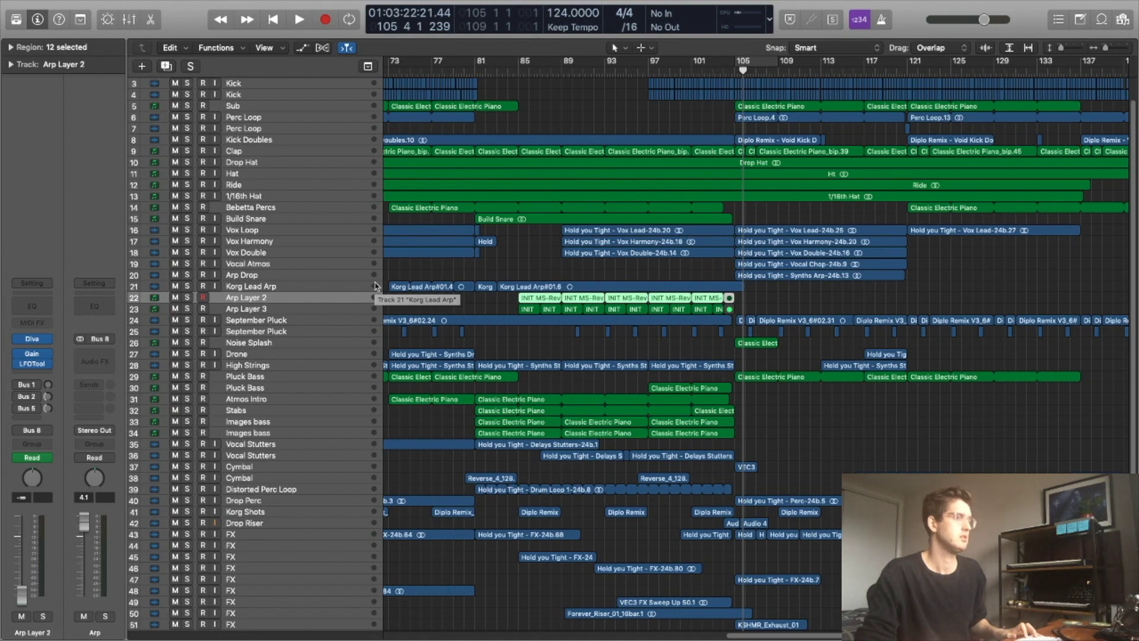
{"action": "key", "text": "super+Right"}
{"action": "scroll", "coordinate": [293, 468], "scroll_direction": "down", "scroll_amount": 2}
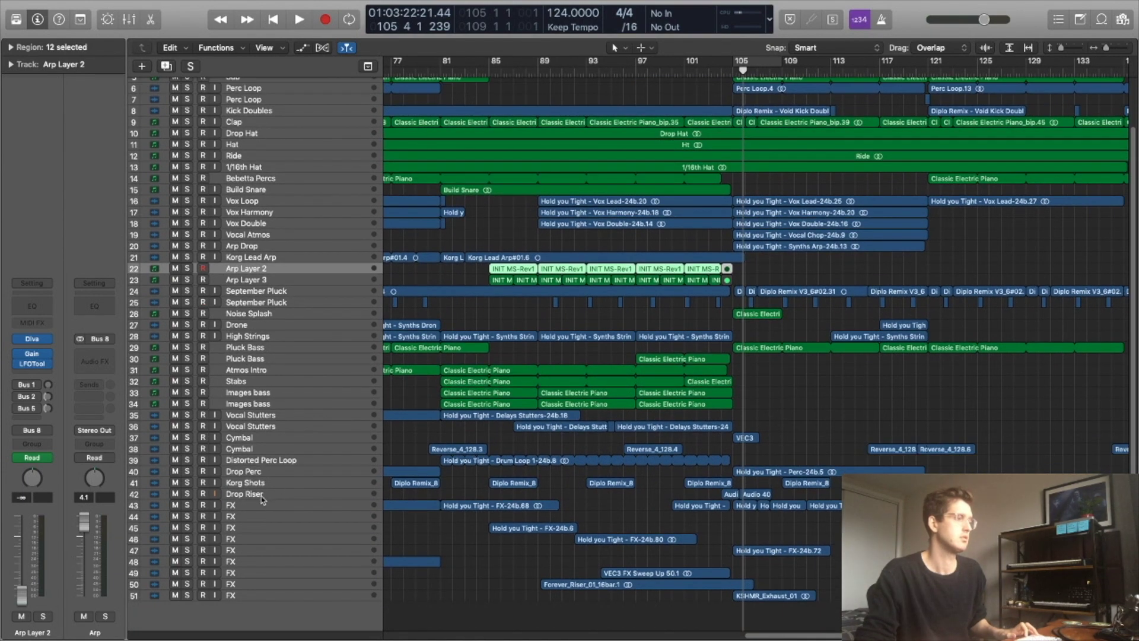
- Solo the FX tracks 43 to 51 and play passages from about bar 98 into the drop at bar 105
{"action": "left_click", "coordinate": [261, 505]}
{"action": "left_click_drag", "start_coordinate": [186, 504], "coordinate": [187, 595]}
{"action": "key", "text": "super+Down"}
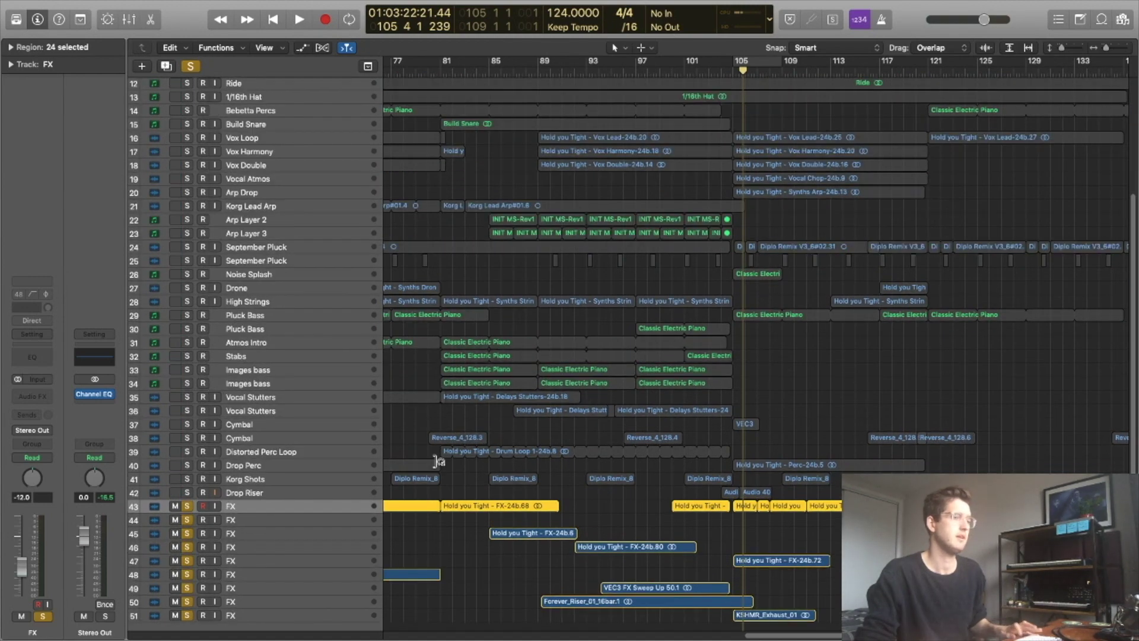
{"action": "key", "text": "space"}
{"action": "left_click", "coordinate": [647, 70]}
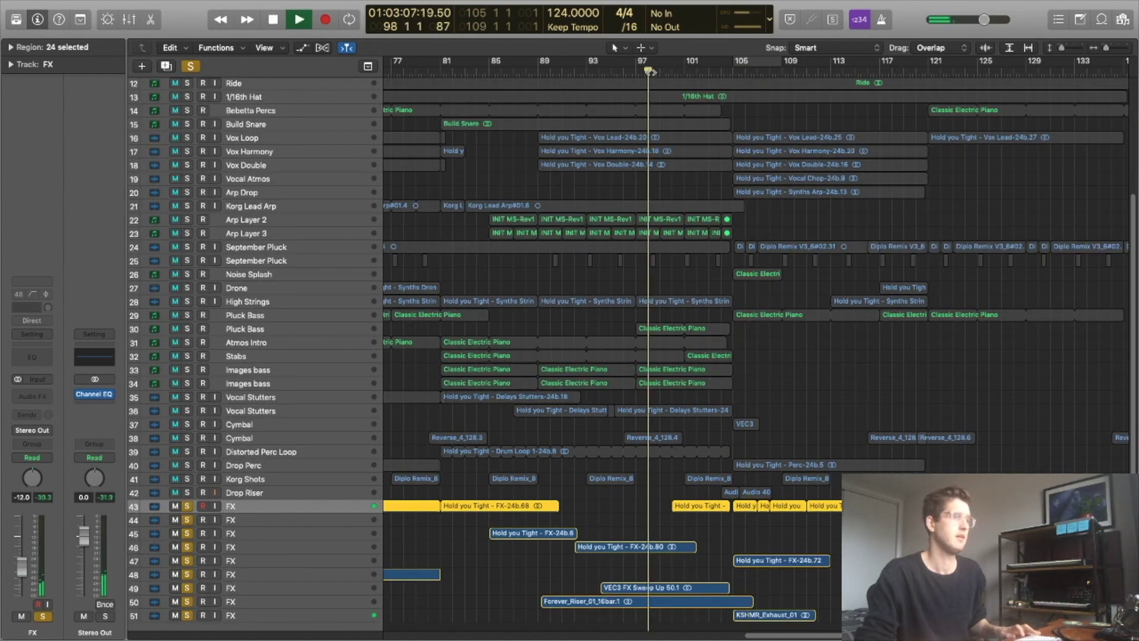
{"action": "left_click", "coordinate": [673, 70]}
{"action": "left_click", "coordinate": [709, 70]}
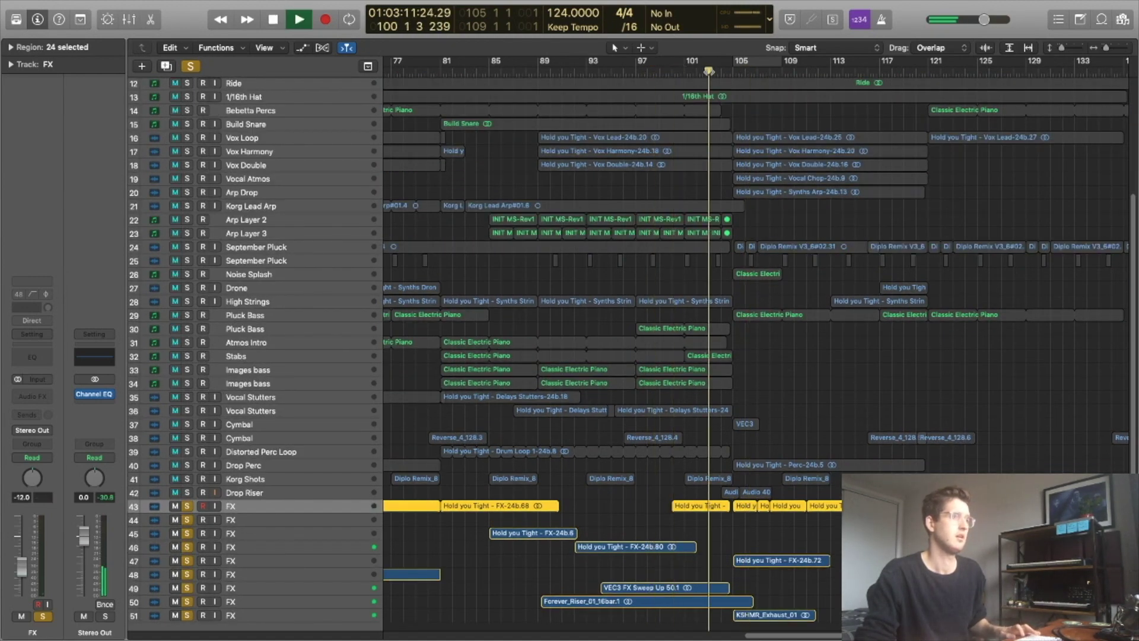
{"action": "left_click", "coordinate": [732, 70]}
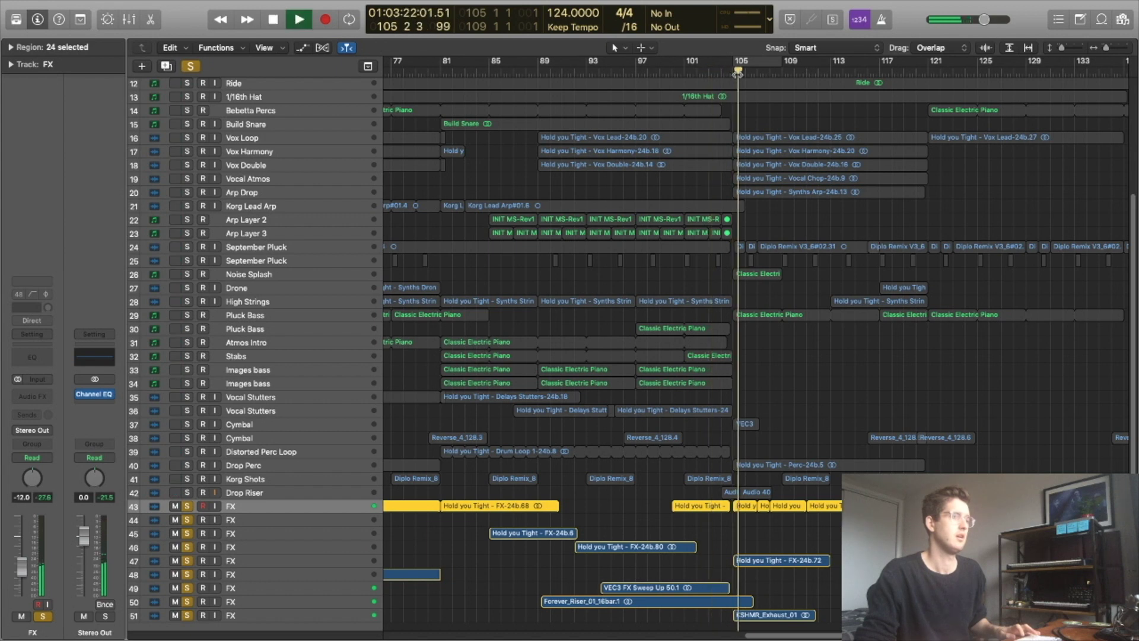
{"action": "key", "text": "space"}
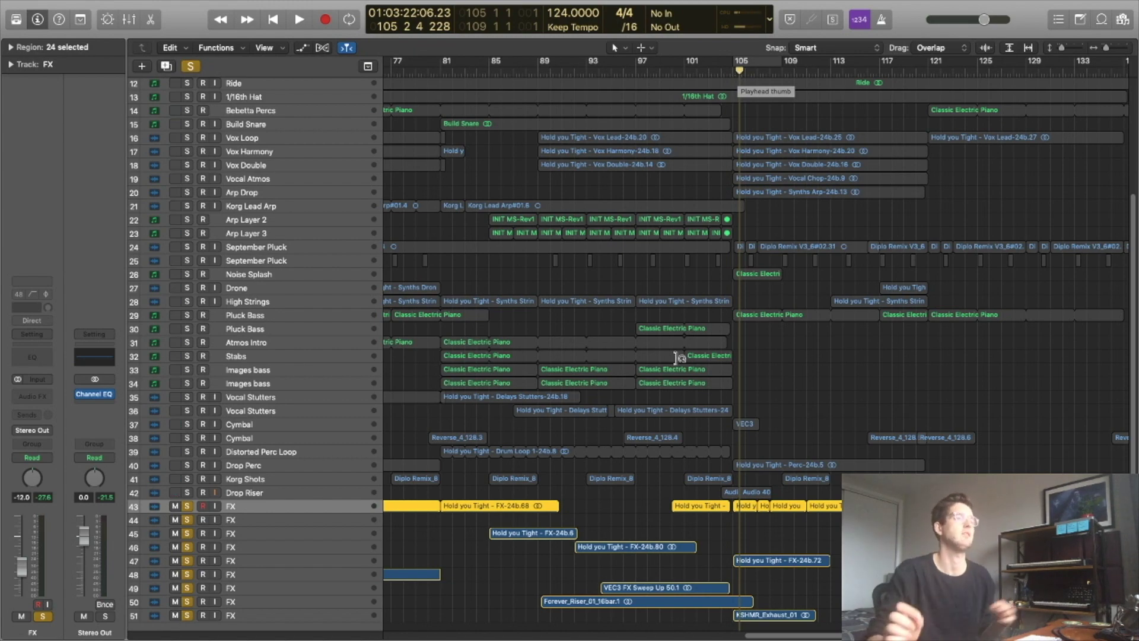
- Review the FX regions across the full arrangement and clear the solos from tracks 43 to 51
{"action": "key", "text": "super+Left"}
{"action": "key", "text": "super+Down"}
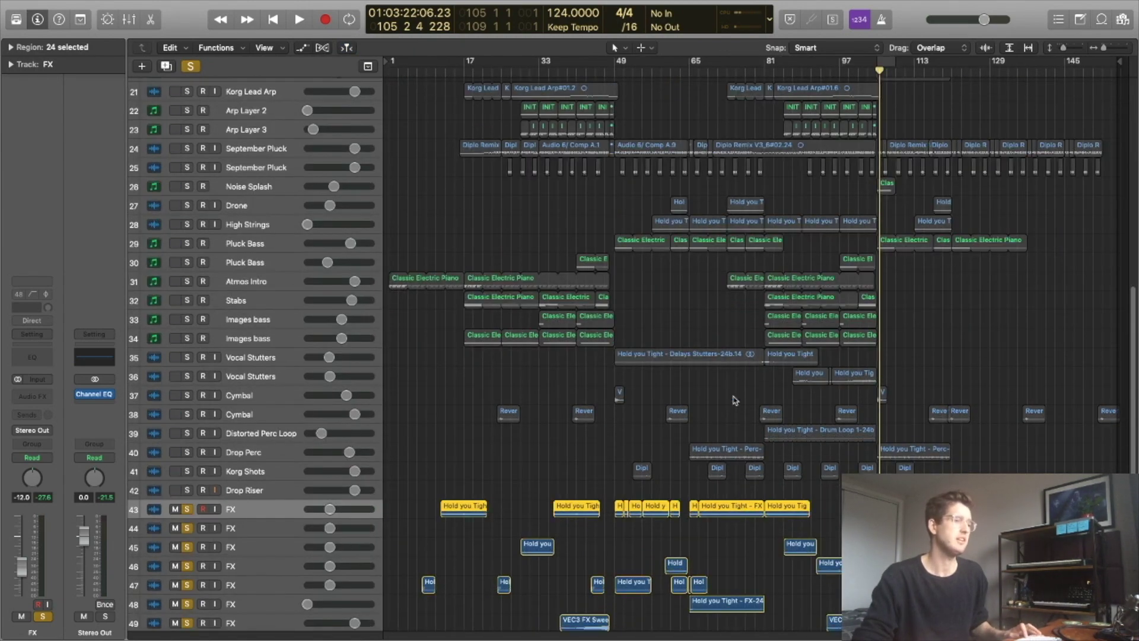
{"action": "scroll", "coordinate": [735, 400], "scroll_direction": "down", "scroll_amount": 3}
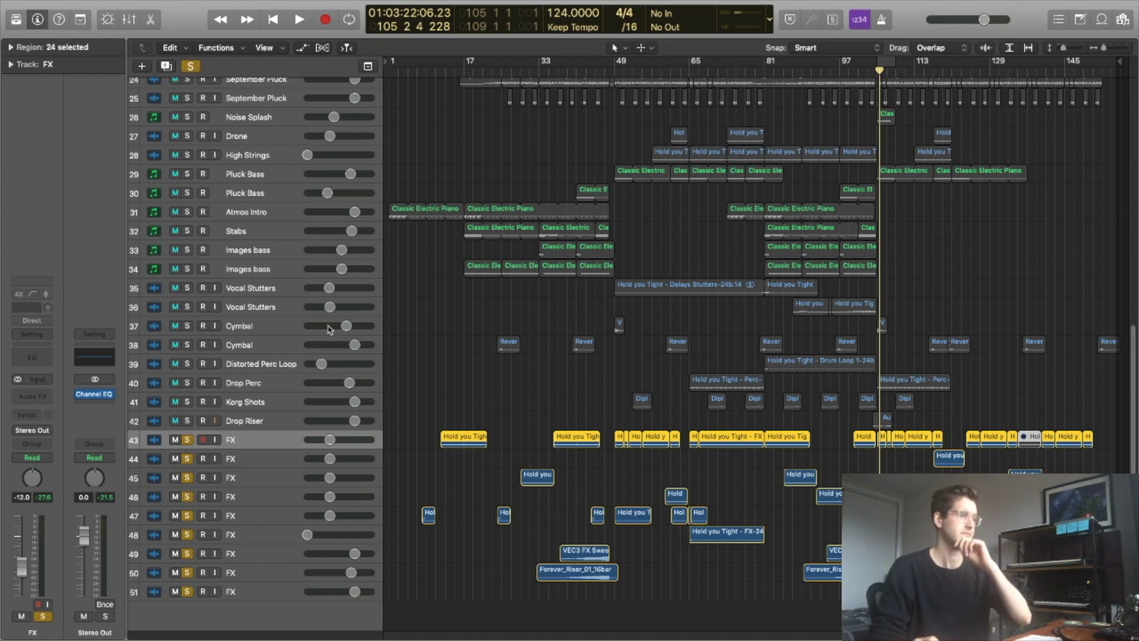
{"action": "left_click_drag", "start_coordinate": [186, 440], "coordinate": [186, 592]}
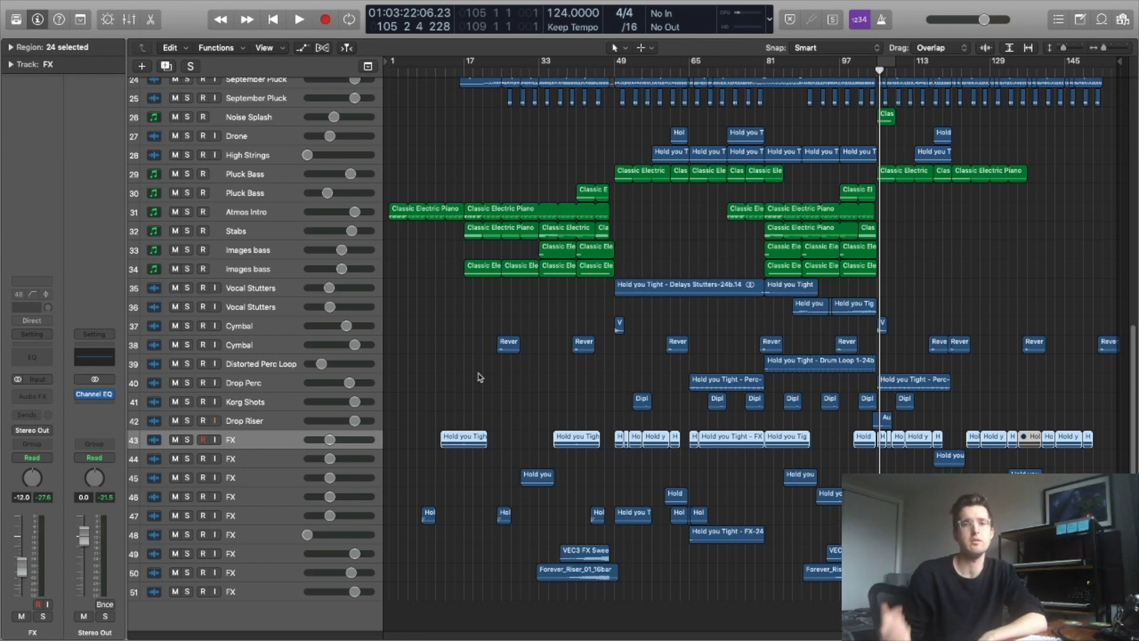
- Review the melodic, vocal and FX layers, place the playhead at bar 97, and bring the complete arrangement into view
{"action": "scroll", "coordinate": [581, 274], "scroll_direction": "up", "scroll_amount": 2}
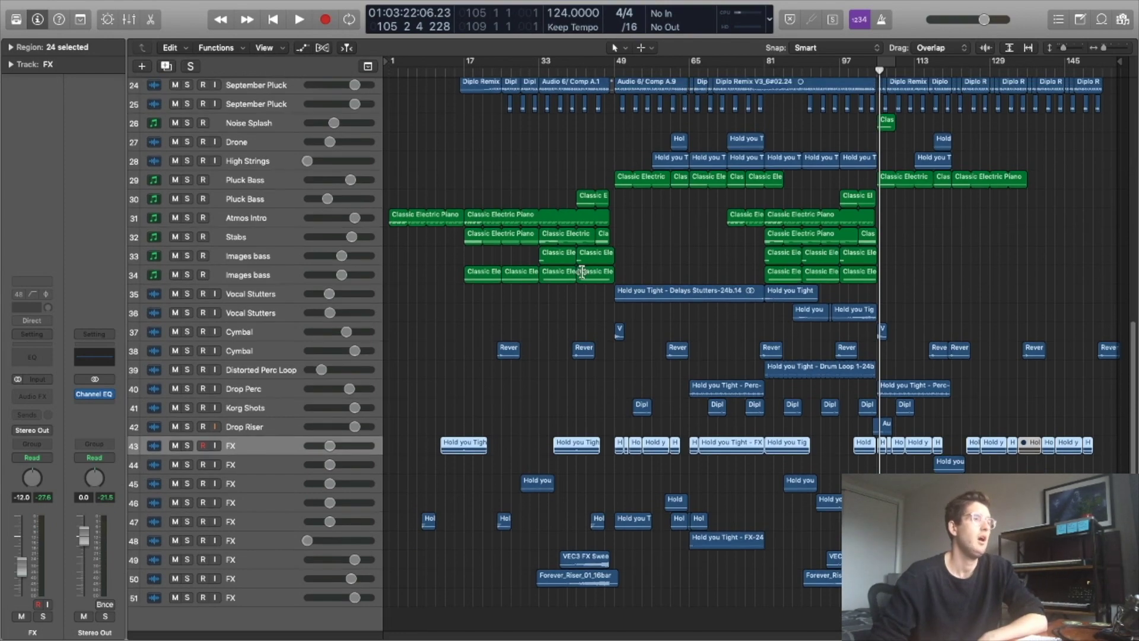
{"action": "scroll", "coordinate": [580, 276], "scroll_direction": "up", "scroll_amount": 5}
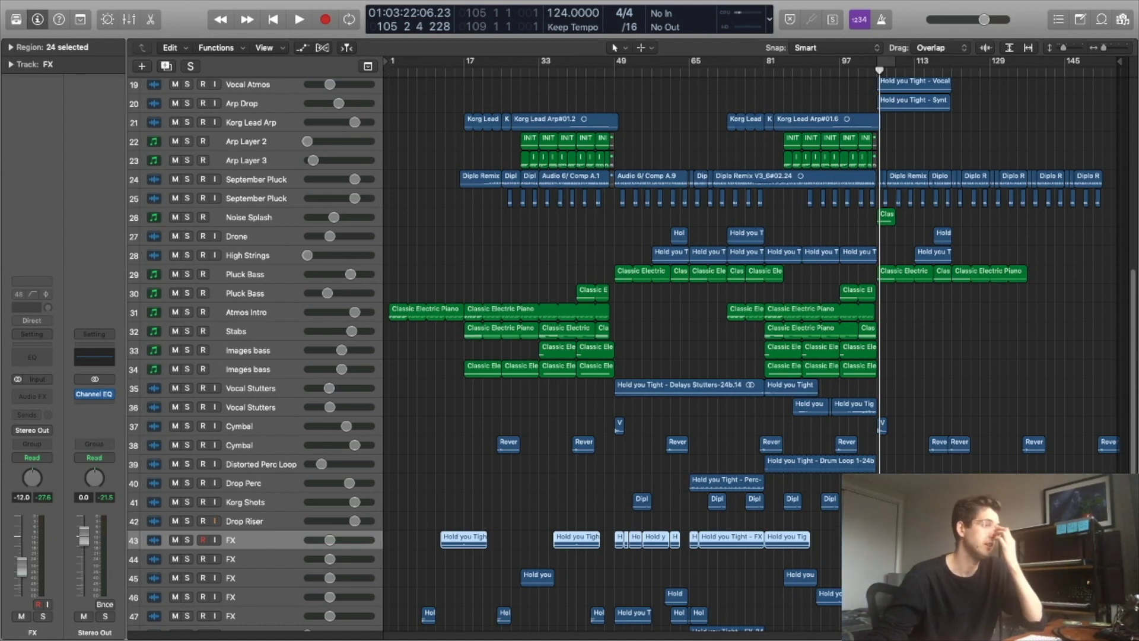
{"action": "scroll", "coordinate": [145, 596], "scroll_direction": "down", "scroll_amount": 5}
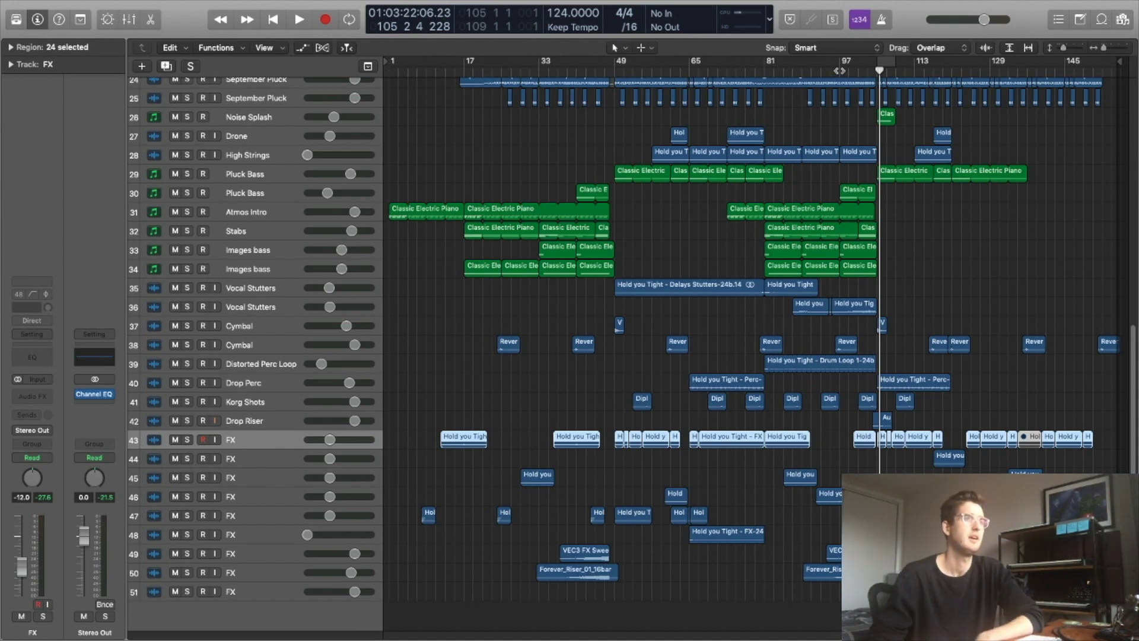
{"action": "left_click", "coordinate": [838, 70]}
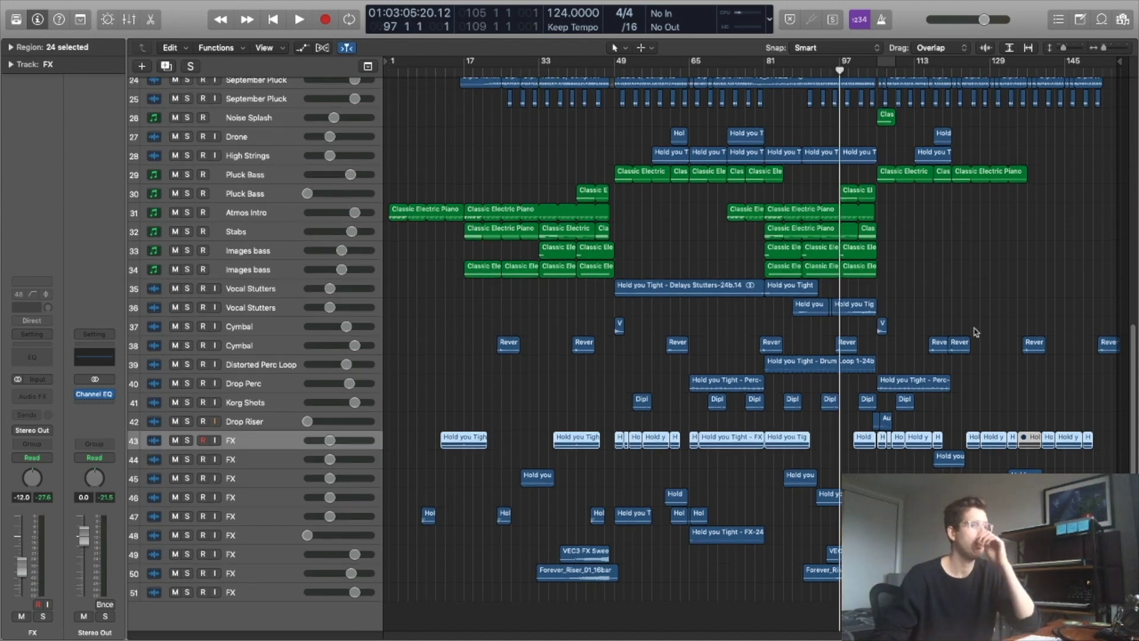
{"action": "scroll", "coordinate": [955, 320], "scroll_direction": "up", "scroll_amount": 5}
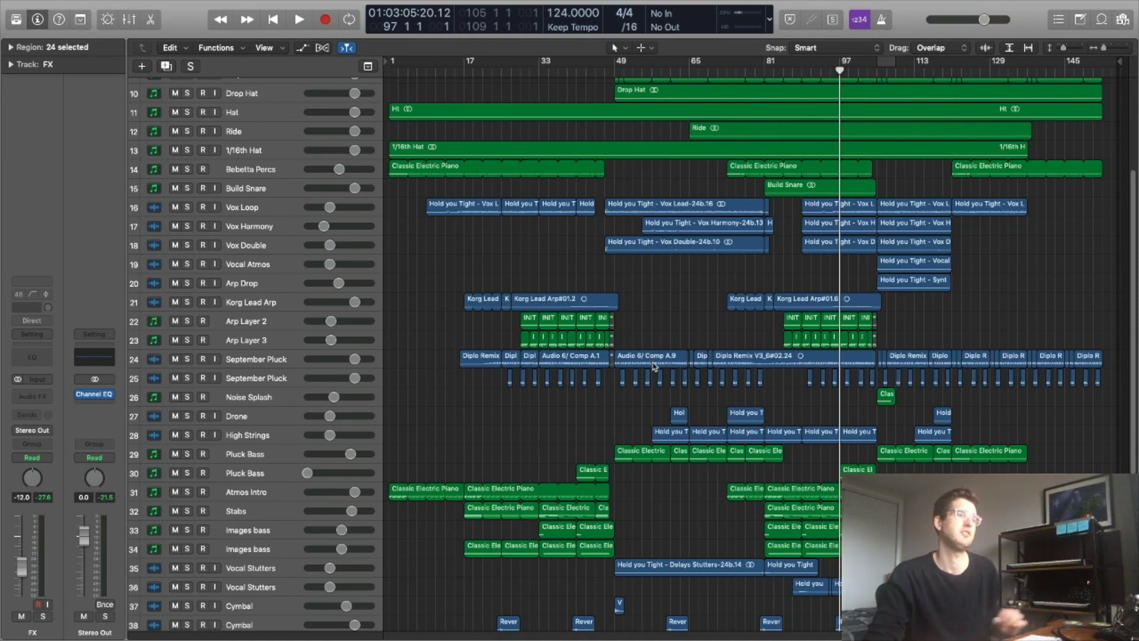
{"action": "key", "text": "super+Down"}
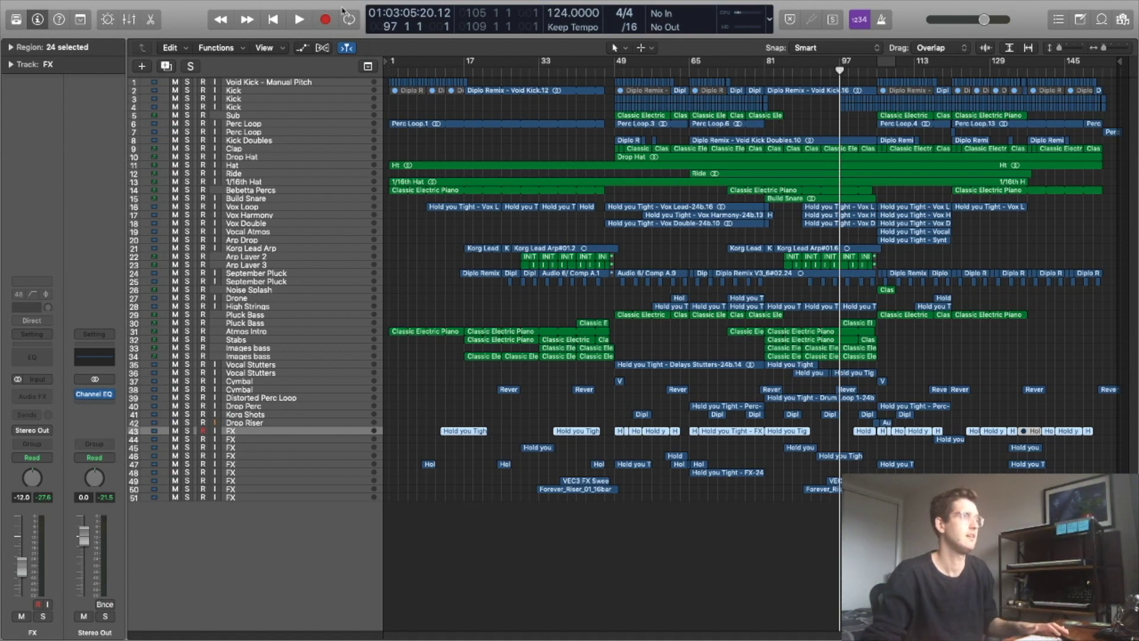
- Leave full-screen view, switch to the SoundCloud window in Chrome, and enlarge it over the arrangement
{"action": "key", "text": "ctrl+super+f"}
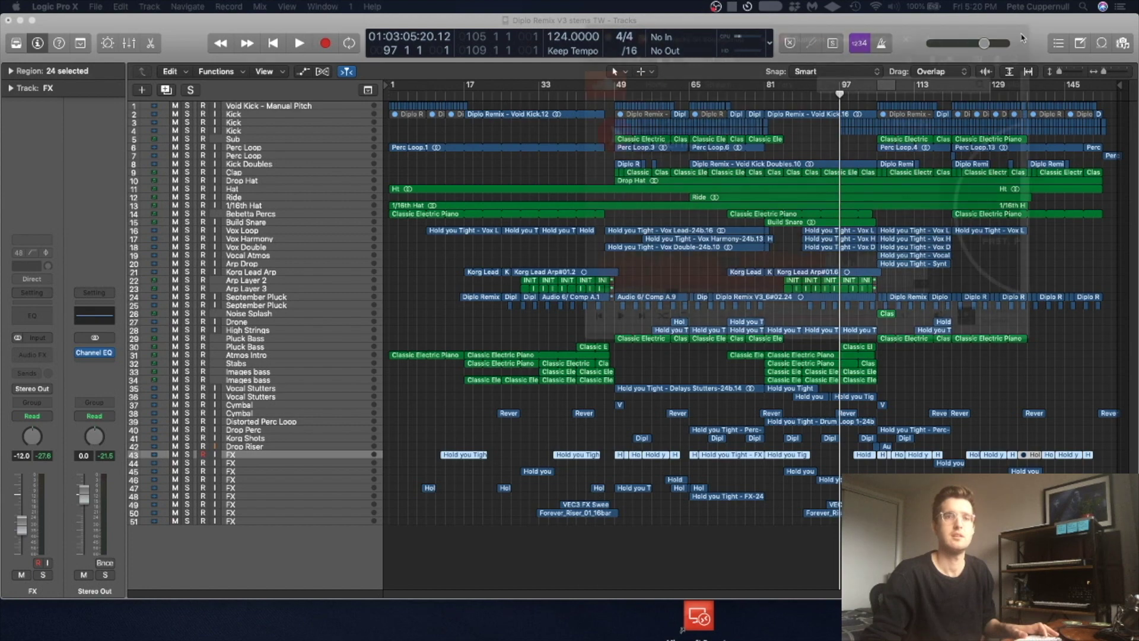
{"action": "key", "text": "super+Tab"}
{"action": "left_click_drag", "start_coordinate": [823, 75], "coordinate": [609, 55]}
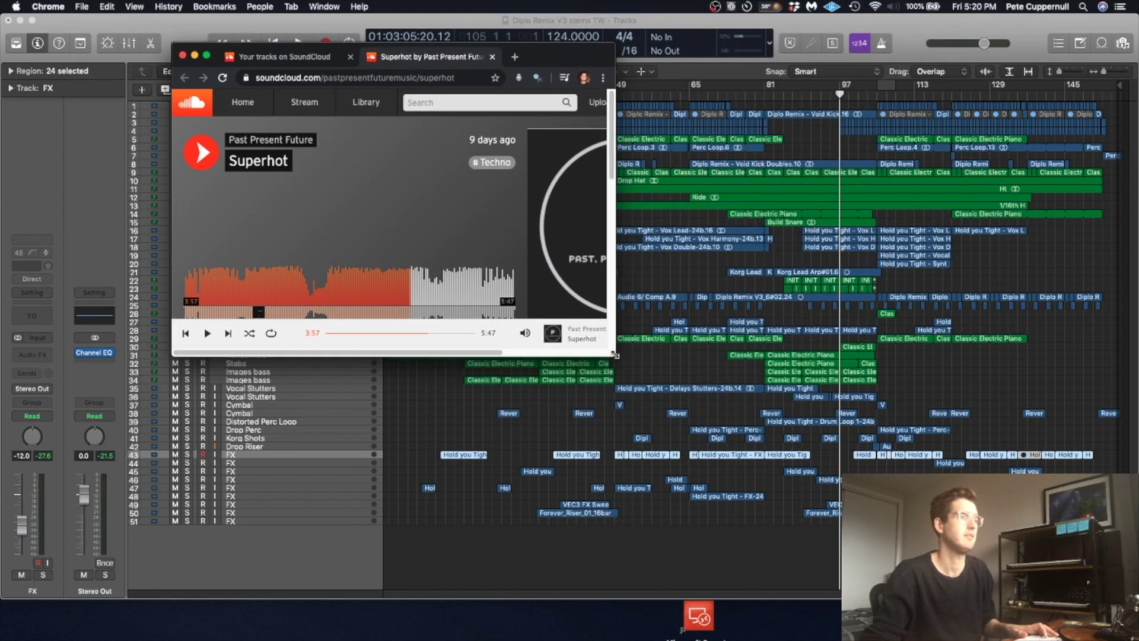
{"action": "left_click_drag", "start_coordinate": [860, 465], "coordinate": [873, 472]}
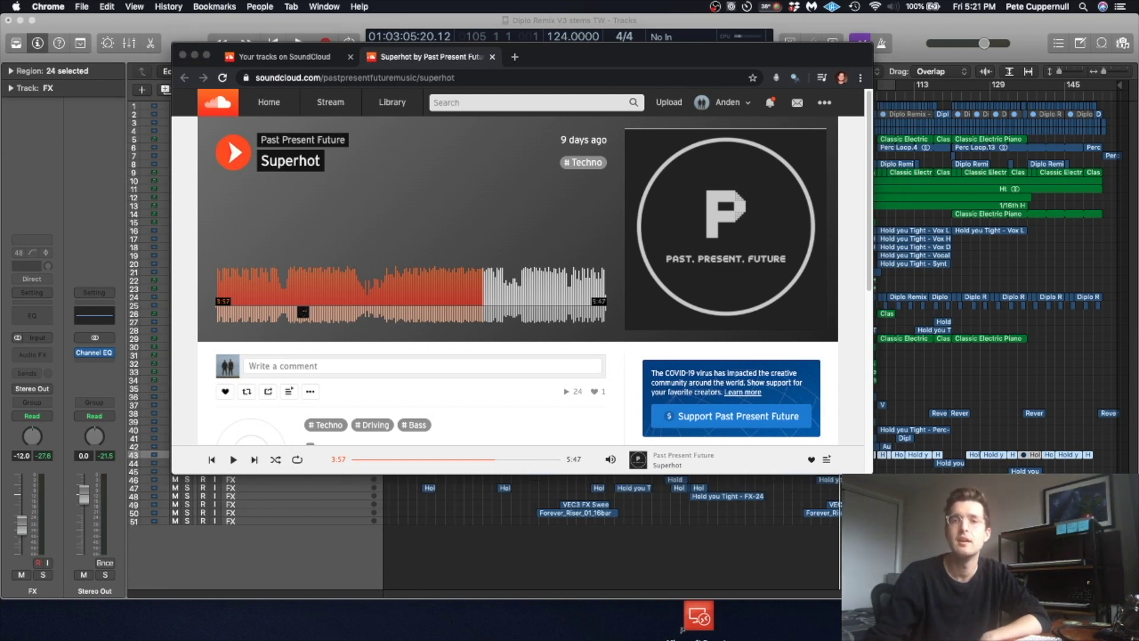
- Bring up Arizona Remix - Nature on SoundCloud, close the Your tracks page, and listen to the track until about 2:02
{"action": "key", "text": "super+Tab"}
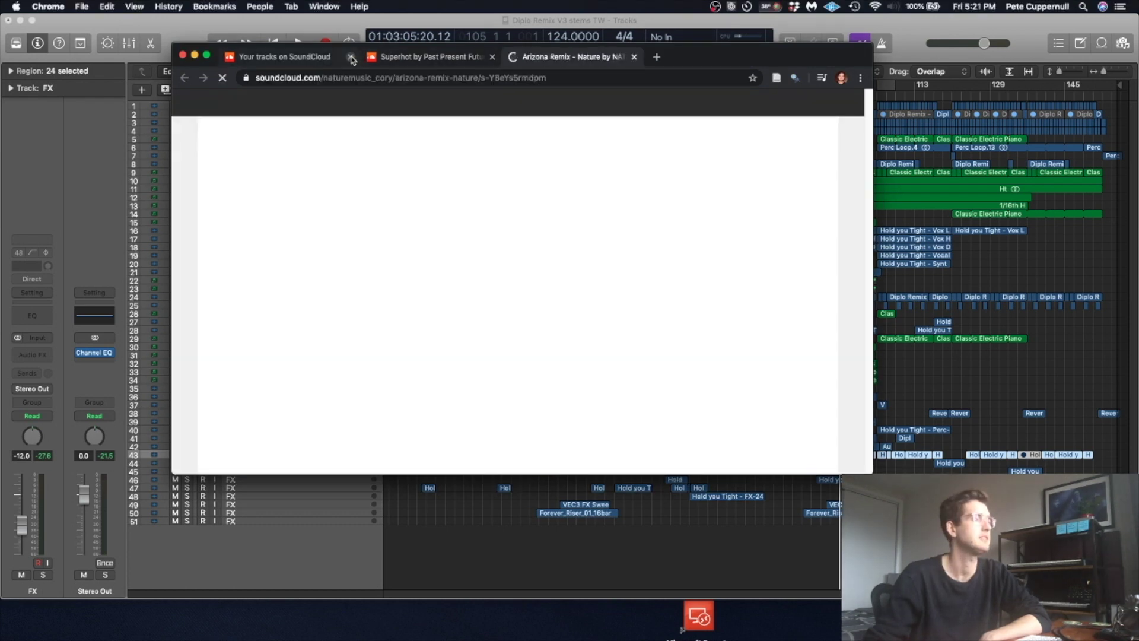
{"action": "left_click", "coordinate": [350, 57]}
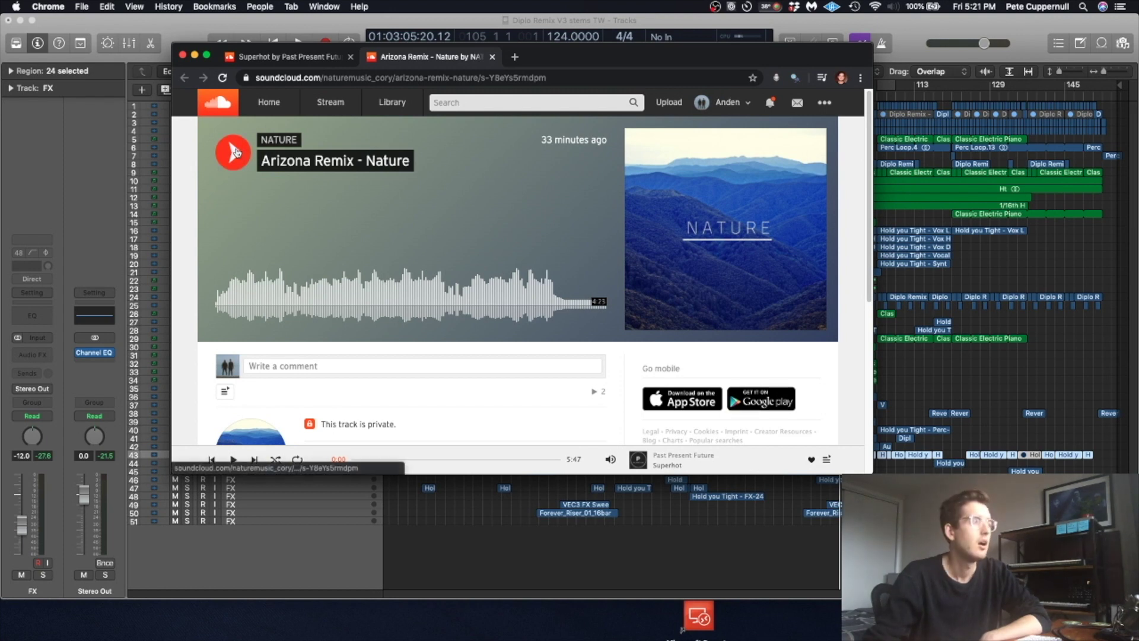
{"action": "left_click", "coordinate": [232, 152]}
{"action": "left_click", "coordinate": [274, 283]}
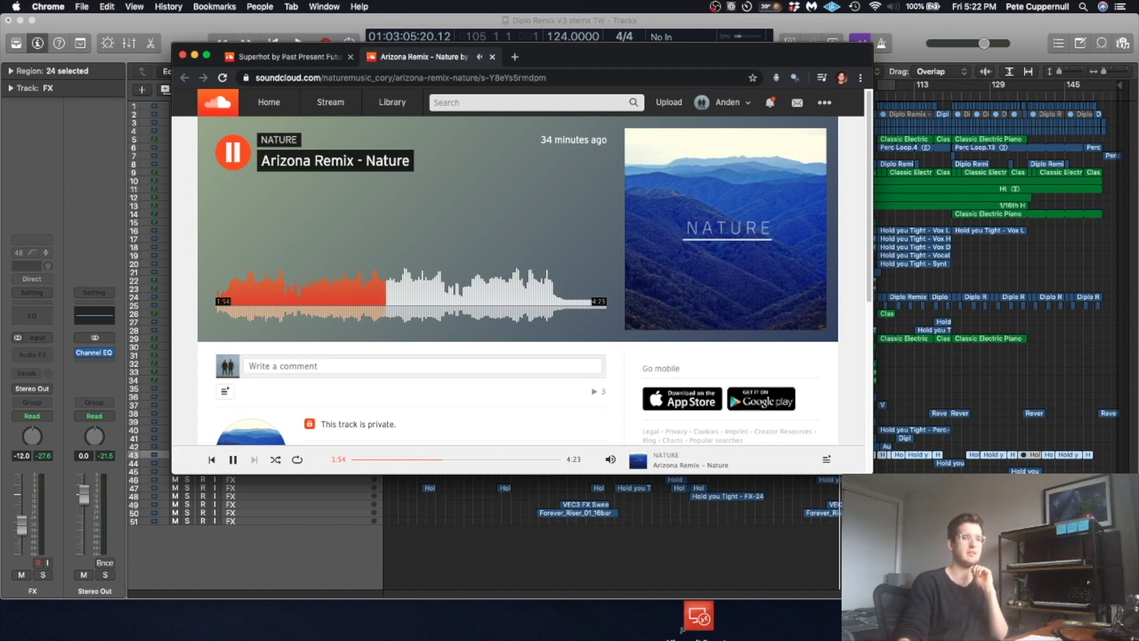
{"action": "key", "text": "super+Tab"}
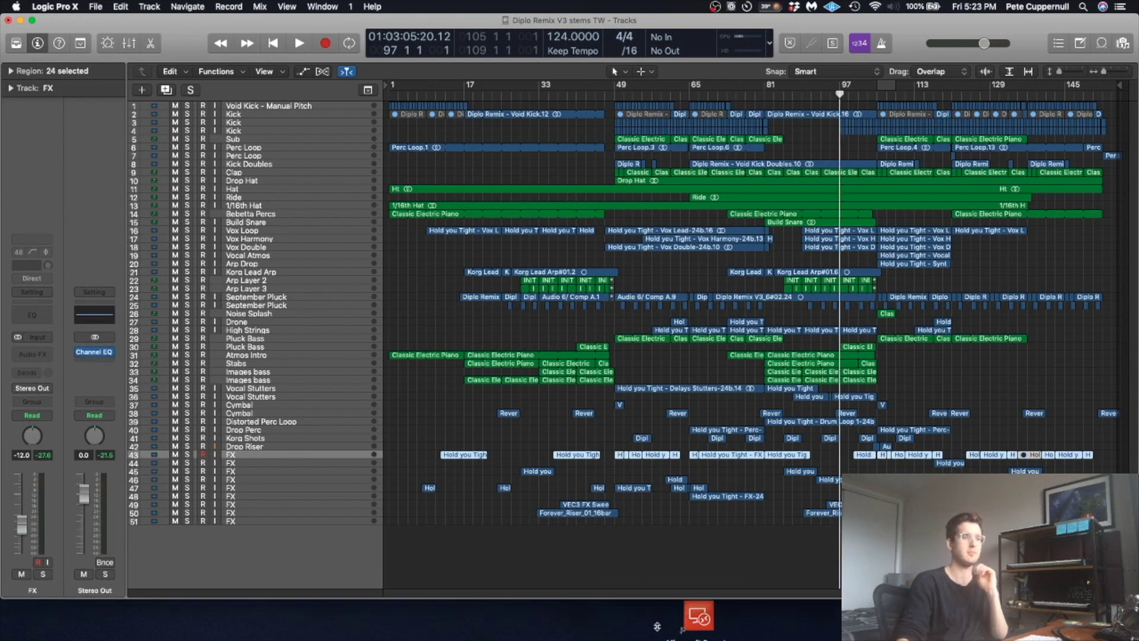
{"action": "key", "text": "super+Tab"}
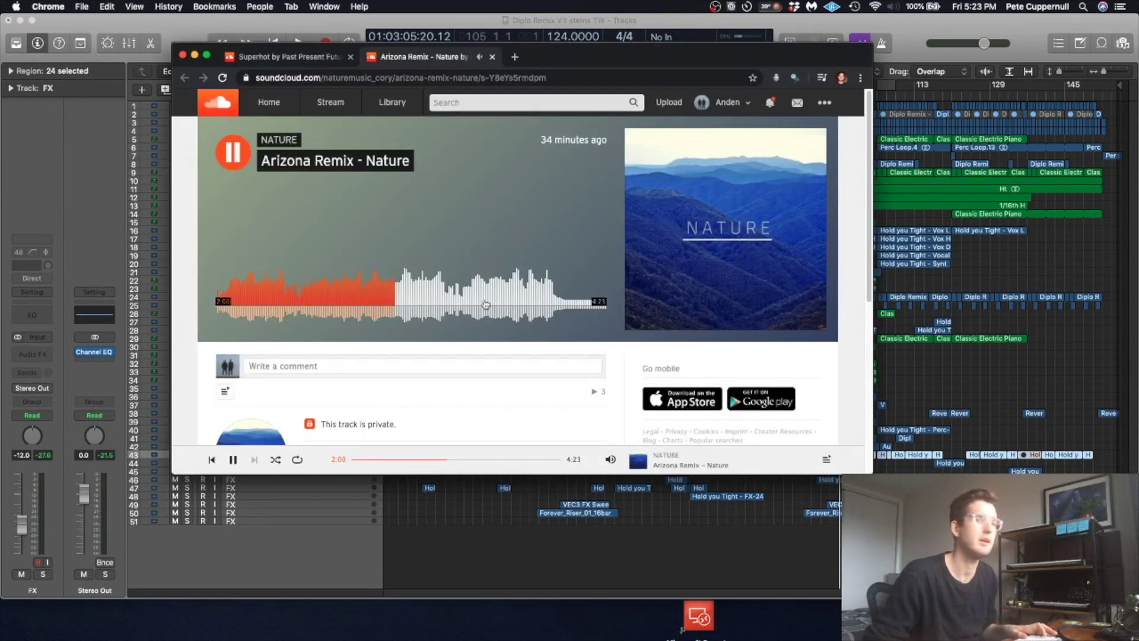
{"action": "left_click", "coordinate": [232, 151]}
- Switch to Logic Pro X and insert the Decapitator plug-in on the FX channel of track 43
{"action": "left_click_drag", "start_coordinate": [539, 52], "coordinate": [710, 50]}
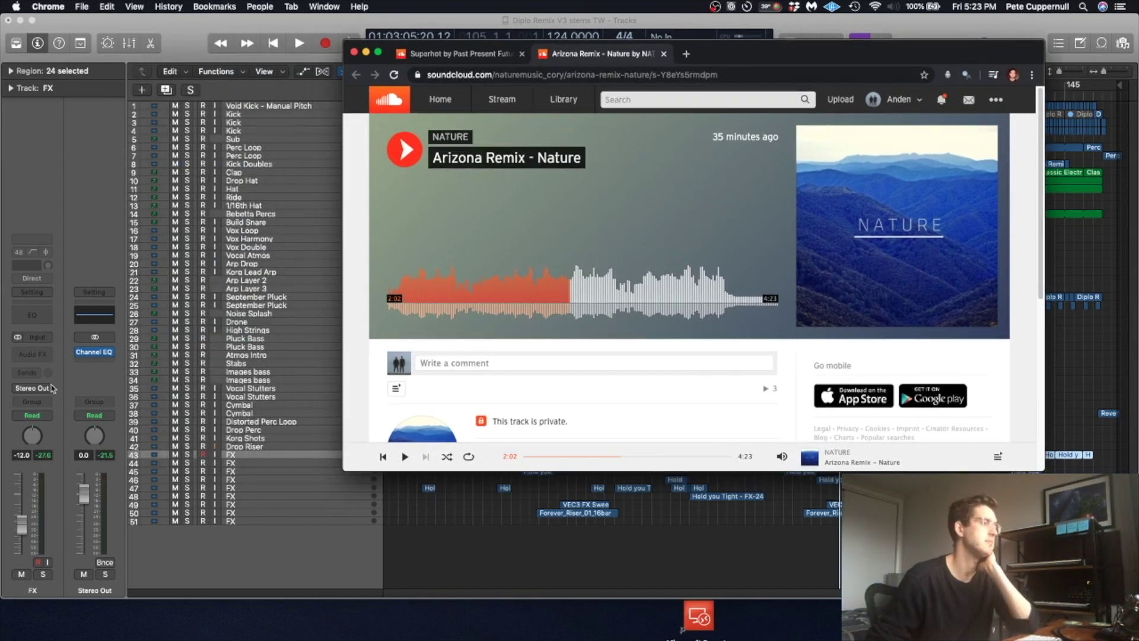
{"action": "left_click", "coordinate": [35, 354]}
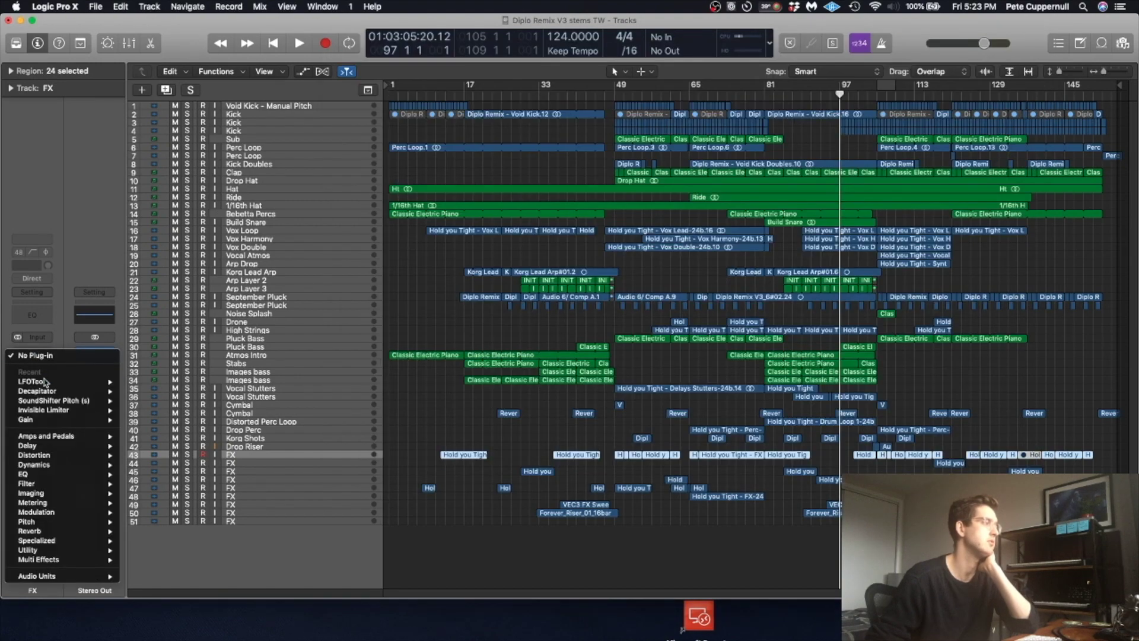
{"action": "left_click", "coordinate": [72, 355]}
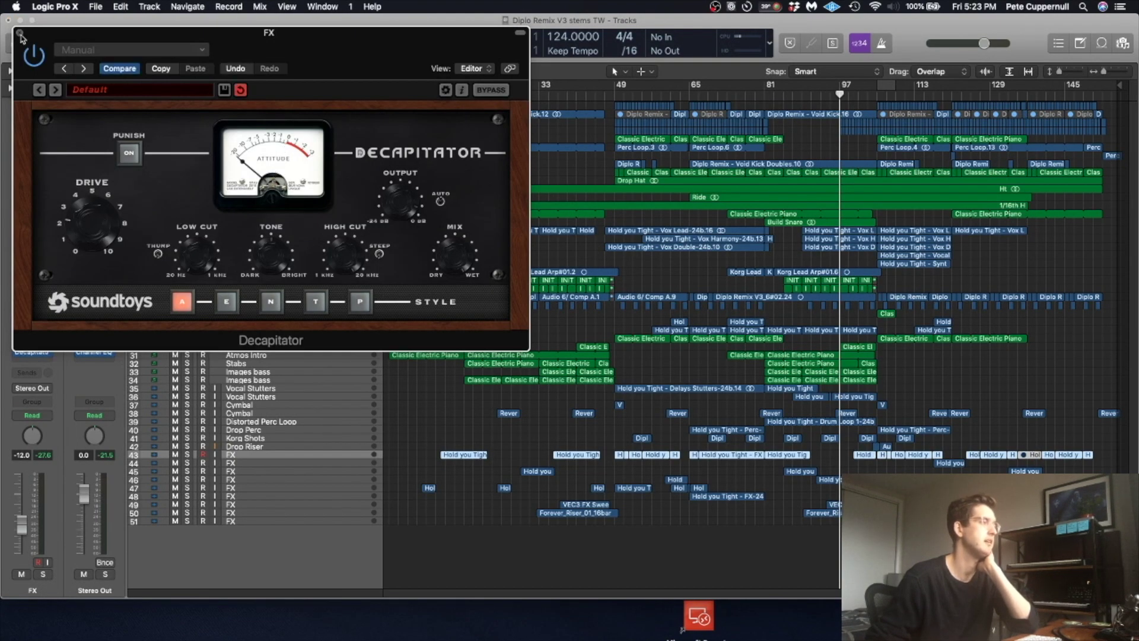
{"action": "left_click", "coordinate": [20, 34]}
- Add the Devil-Loc Deluxe plug-in after Decapitator on the FX channel and try out its Mix control
{"action": "left_click", "coordinate": [42, 354]}
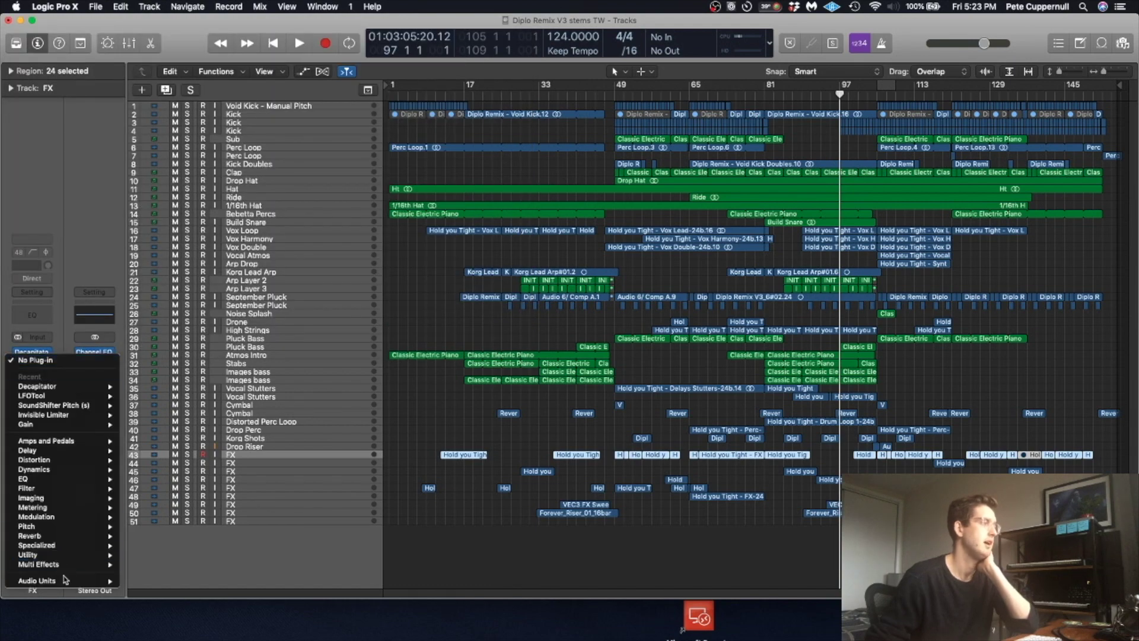
{"action": "mouse_move", "coordinate": [60, 580]}
{"action": "mouse_move", "coordinate": [162, 514]}
{"action": "left_click", "coordinate": [277, 428]}
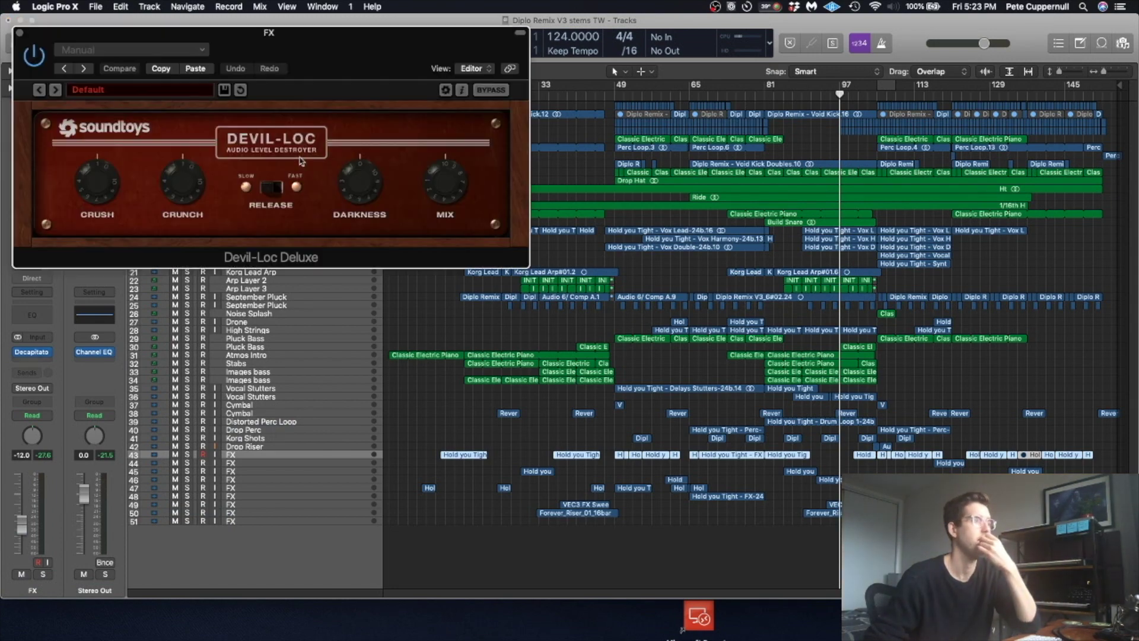
{"action": "left_click_drag", "start_coordinate": [325, 26], "coordinate": [358, 95]}
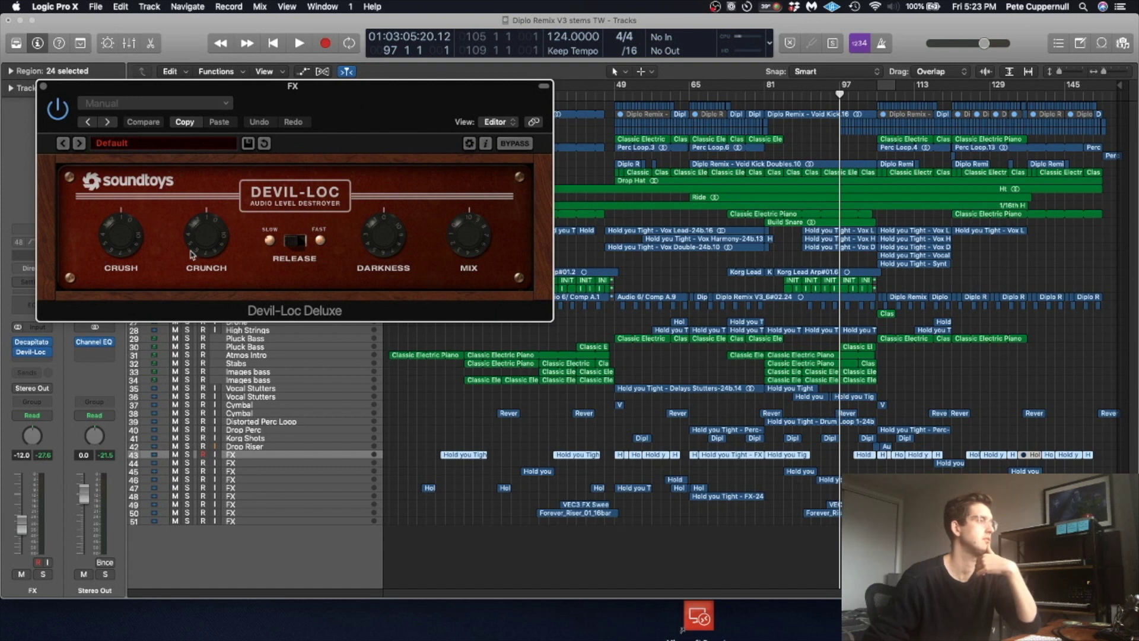
{"action": "left_click_drag", "start_coordinate": [478, 237], "coordinate": [475, 348]}
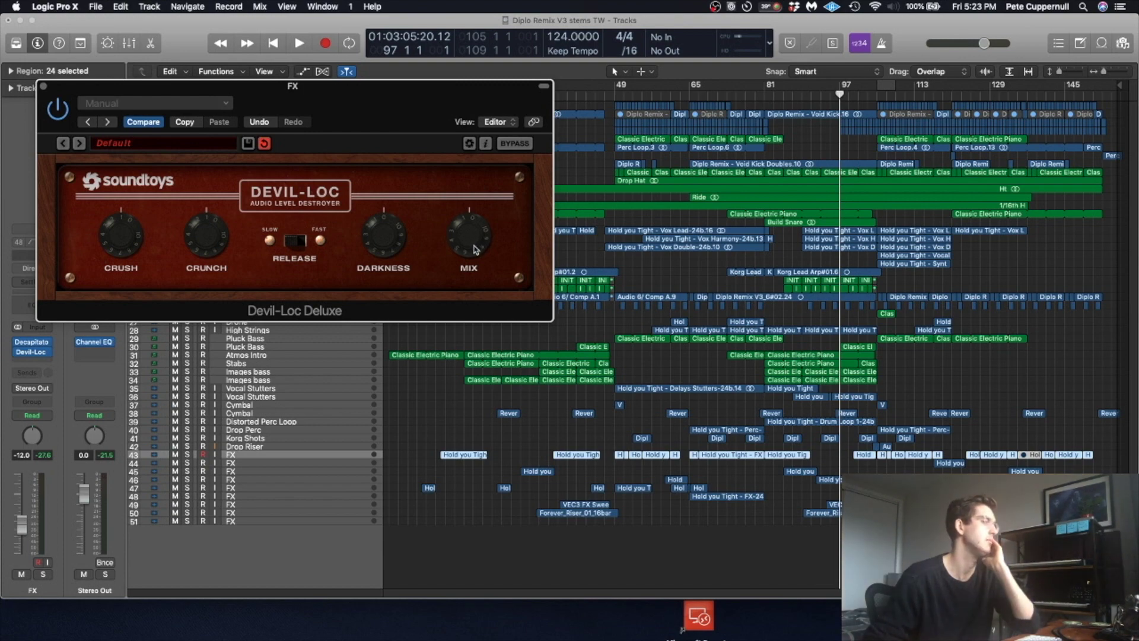
{"action": "left_click", "coordinate": [42, 87]}
- Return to Chrome and audition the later sections of Arizona Remix - Nature, up to about 3:25
{"action": "key", "text": "super+Tab"}
{"action": "key", "text": "space"}
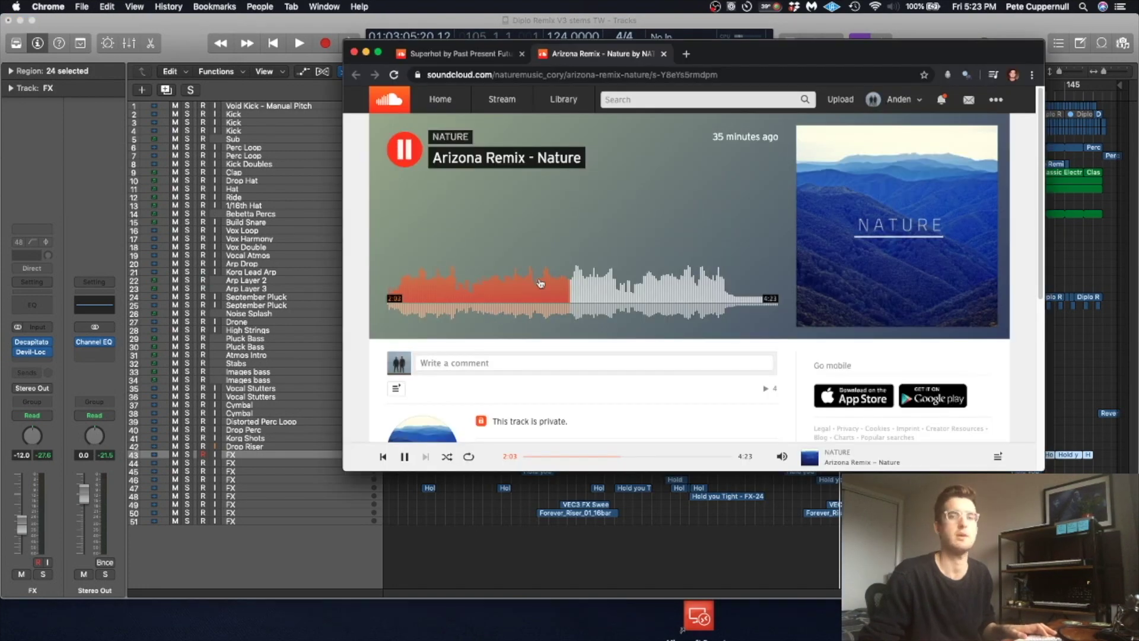
{"action": "left_click", "coordinate": [604, 283]}
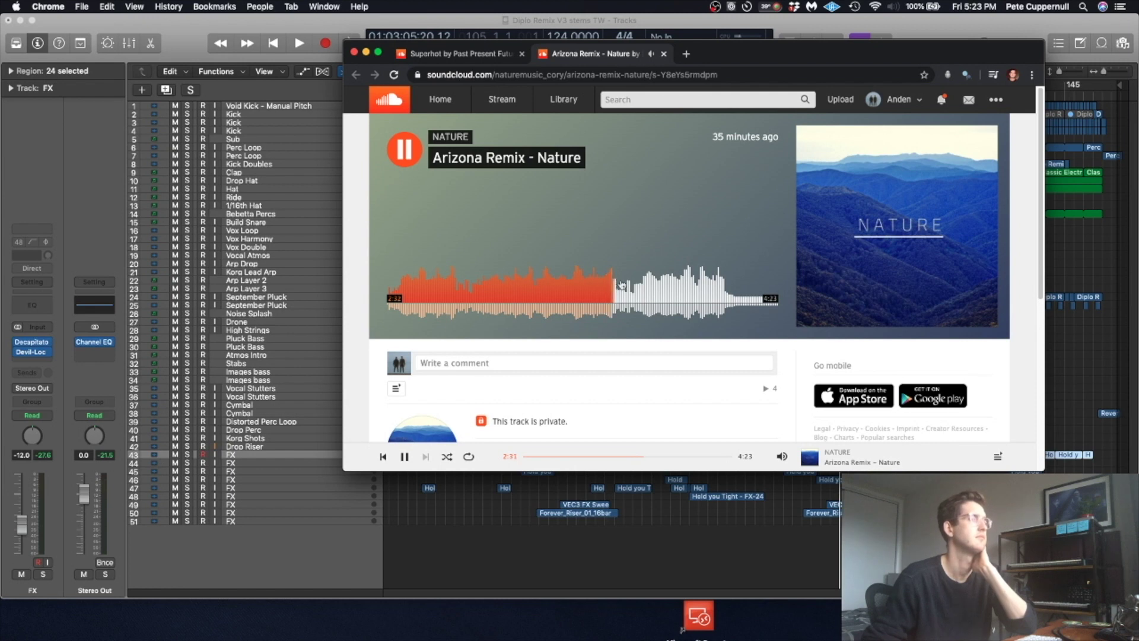
{"action": "left_click", "coordinate": [651, 286]}
{"action": "left_click_drag", "start_coordinate": [652, 286], "coordinate": [692, 285]}
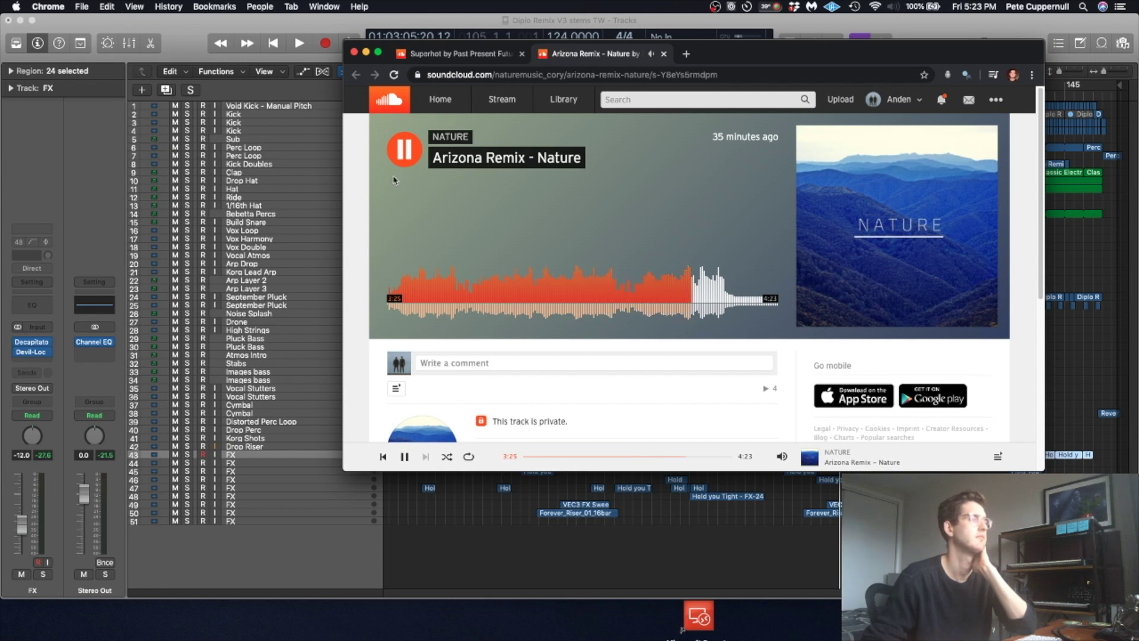
{"action": "left_click", "coordinate": [413, 155]}
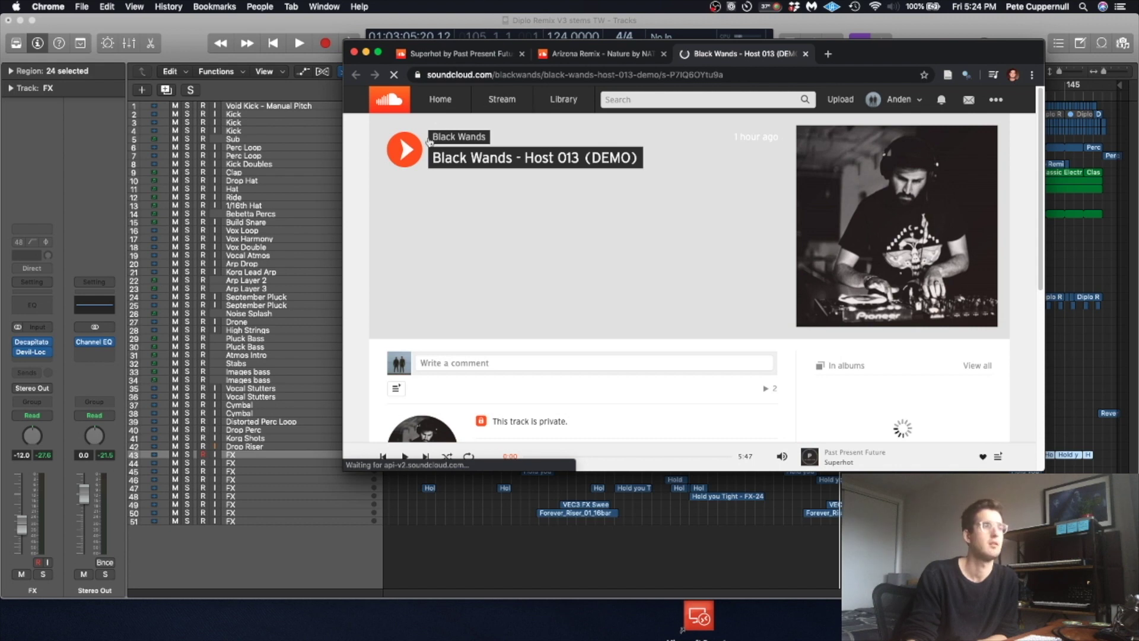
- Play Black Wands - Host 013 (DEMO) on SoundCloud, skipping through the opening and breakdown to about 2:55
{"action": "left_click", "coordinate": [407, 152]}
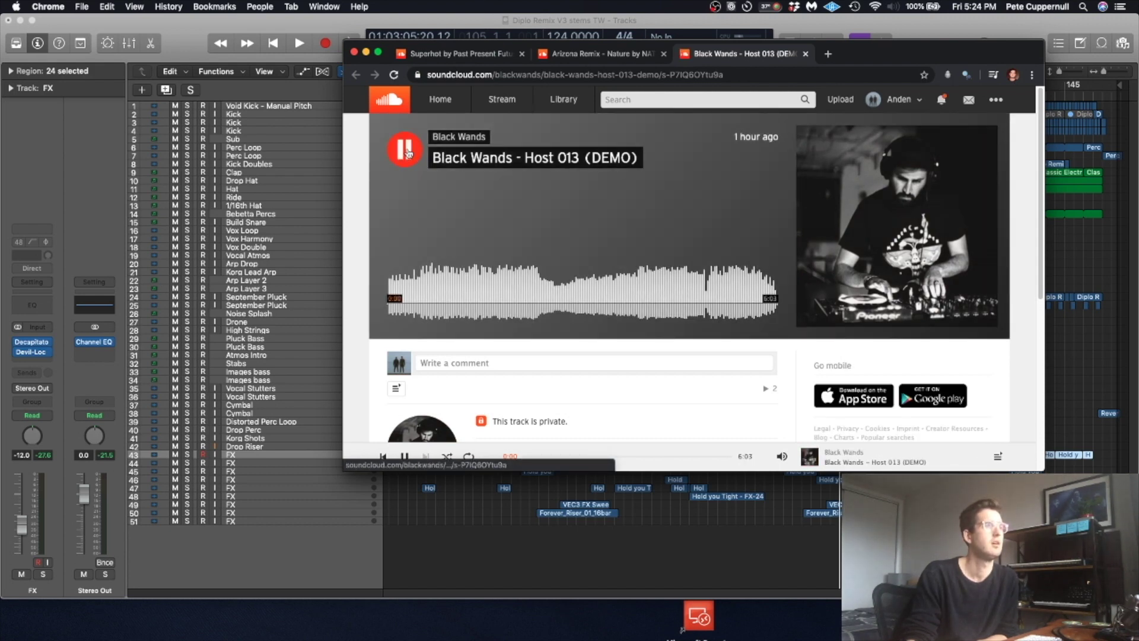
{"action": "left_click", "coordinate": [451, 291]}
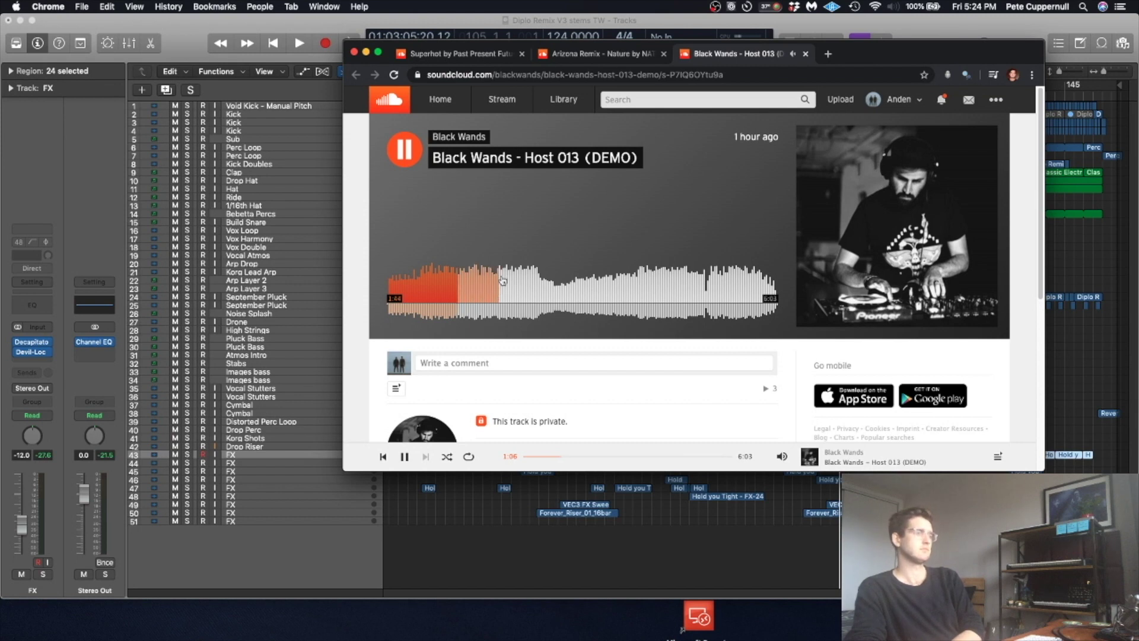
{"action": "scroll", "coordinate": [495, 283], "scroll_direction": "down", "scroll_amount": 3}
{"action": "scroll", "coordinate": [505, 280], "scroll_direction": "up", "scroll_amount": 3}
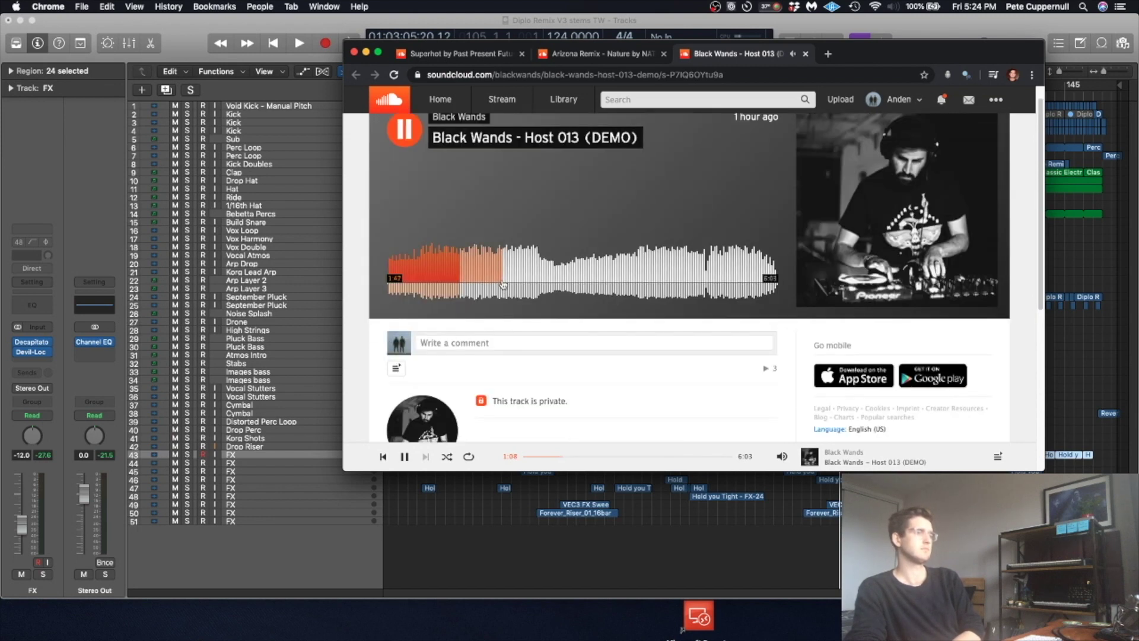
{"action": "left_click", "coordinate": [495, 278]}
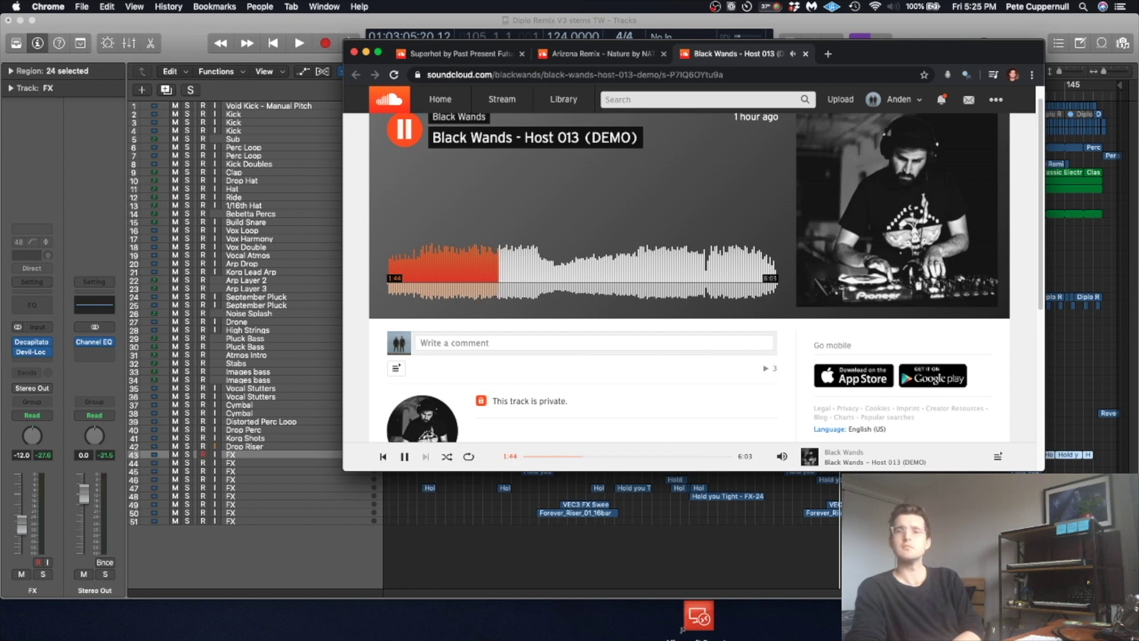
{"action": "left_click", "coordinate": [521, 266]}
{"action": "left_click", "coordinate": [531, 268]}
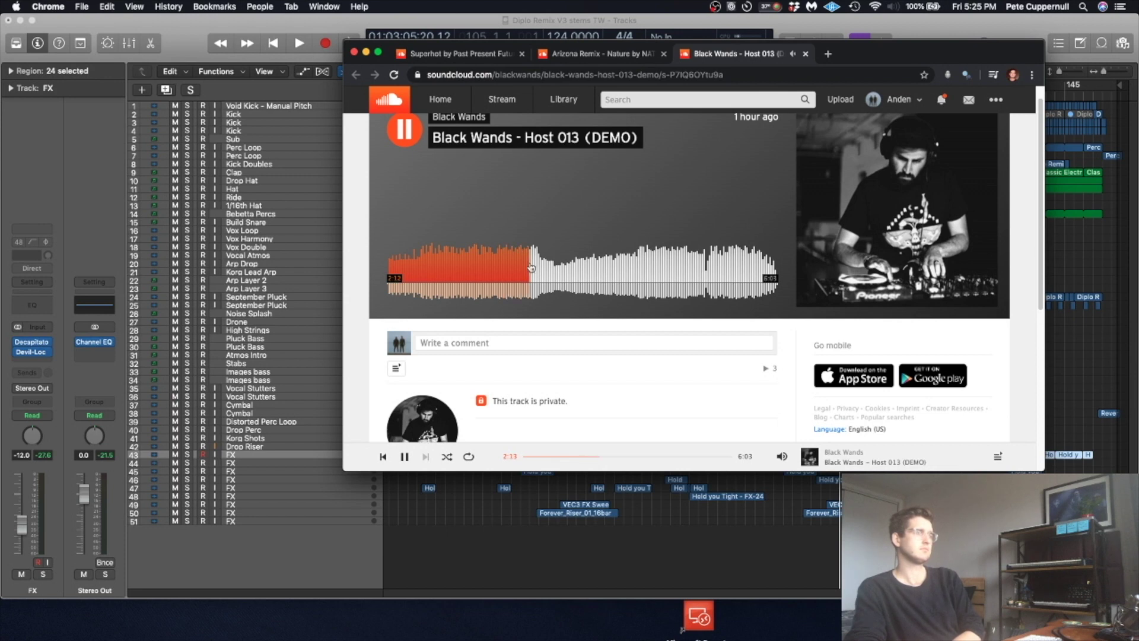
{"action": "left_click", "coordinate": [553, 270]}
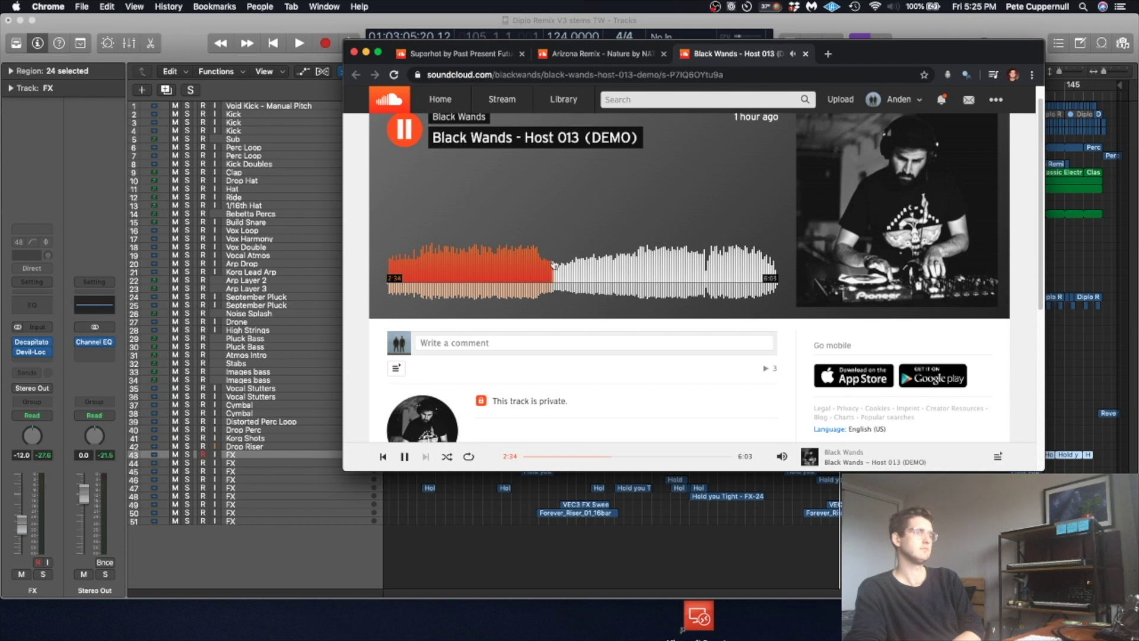
{"action": "left_click", "coordinate": [573, 275]}
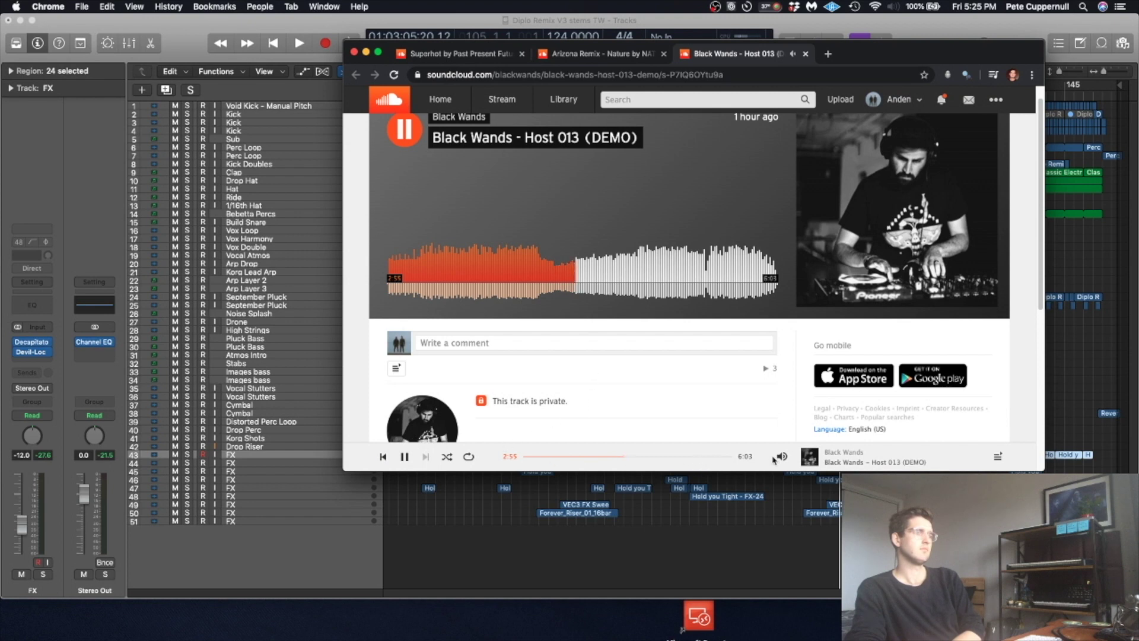
{"action": "mouse_move", "coordinate": [781, 456]}
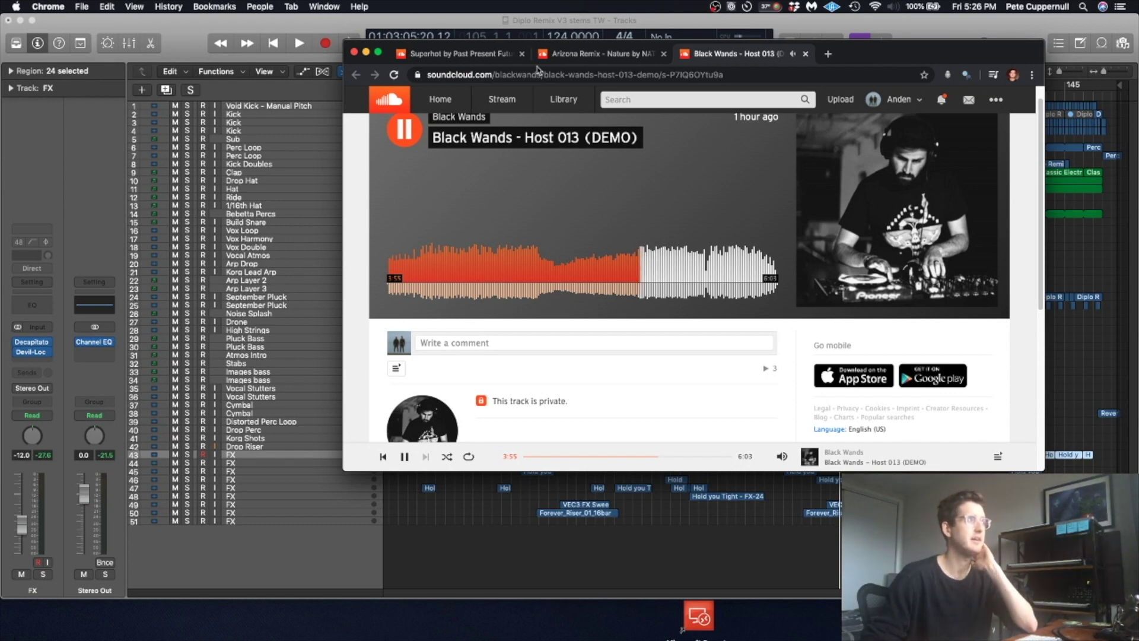
- Replay Black Wands - Host 013 (DEMO) from about 3:39 into the drop, skip ahead, and pause at 4:32
{"action": "left_click", "coordinate": [623, 263]}
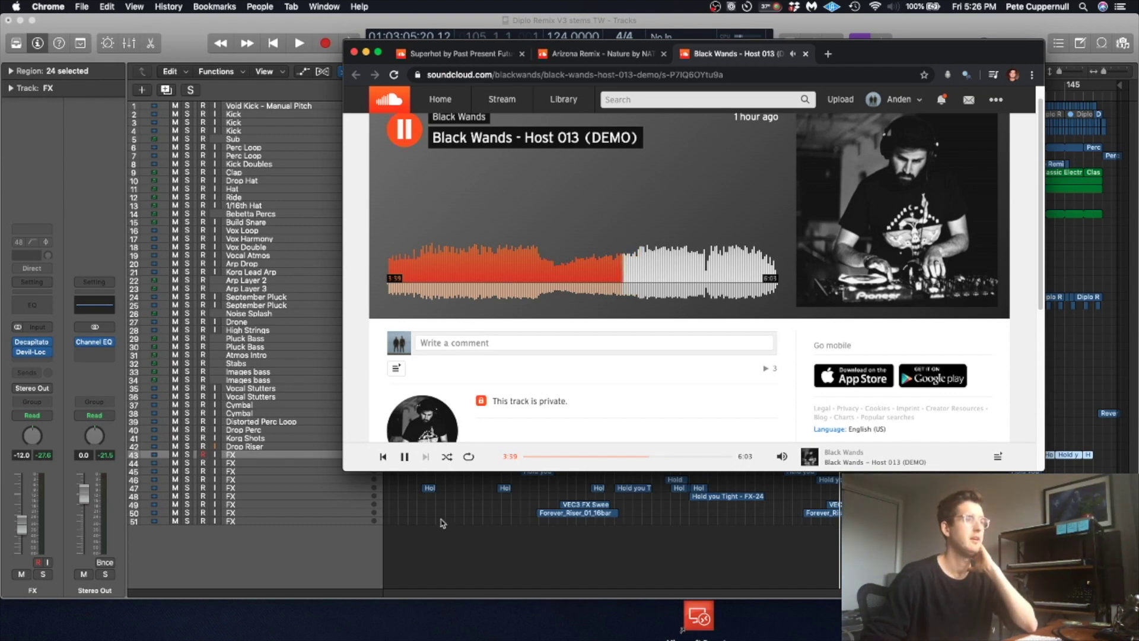
{"action": "left_click", "coordinate": [405, 458]}
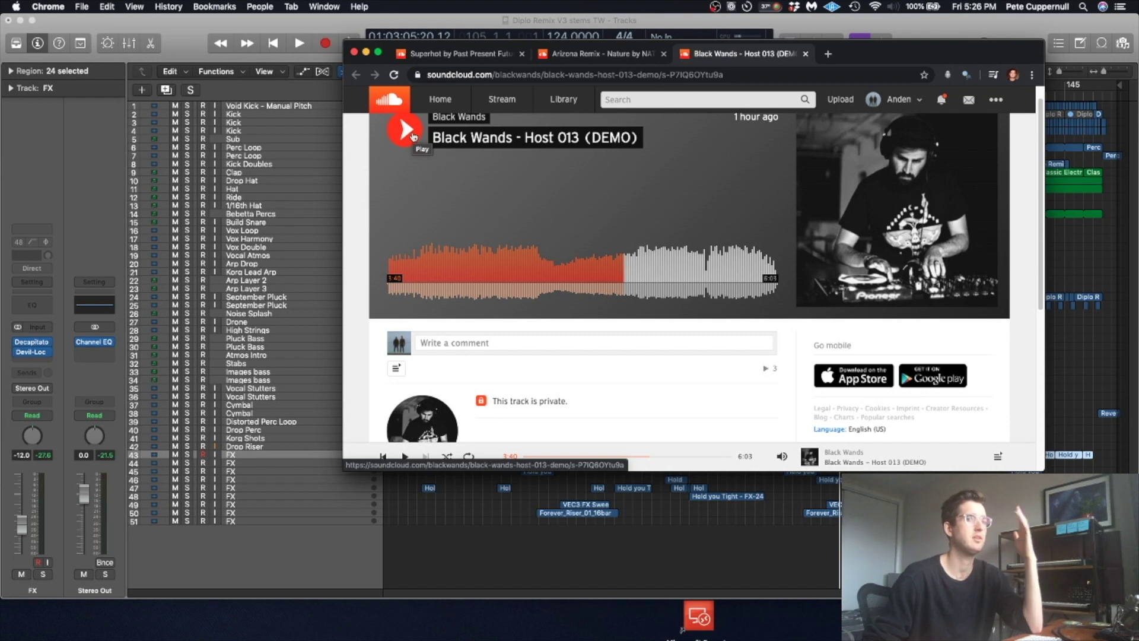
{"action": "left_click", "coordinate": [413, 136]}
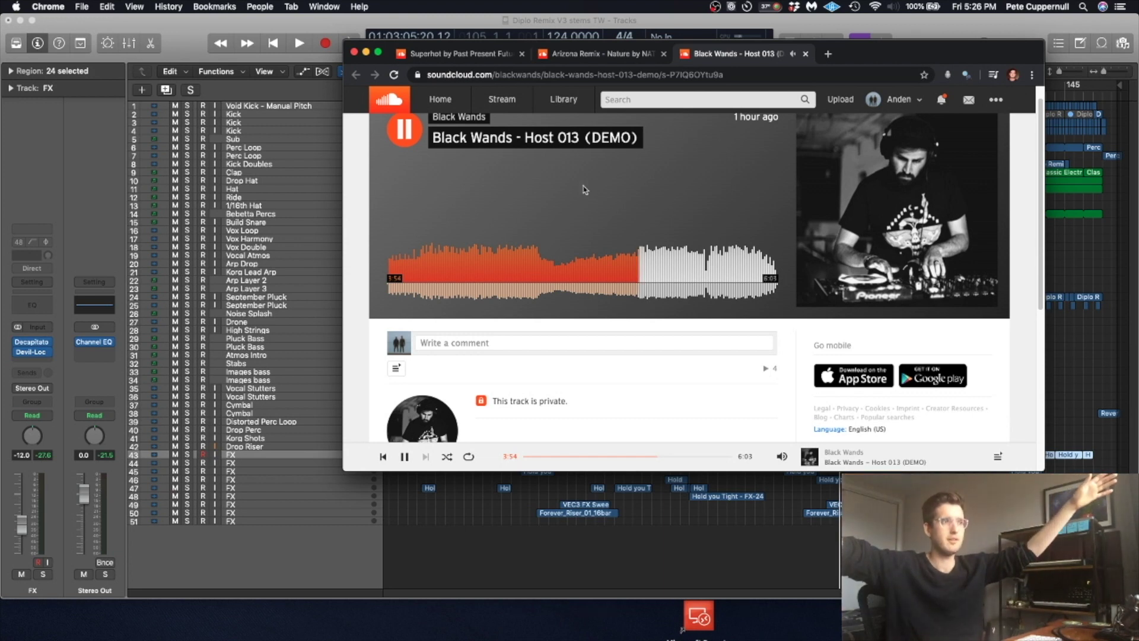
{"action": "left_click", "coordinate": [405, 131]}
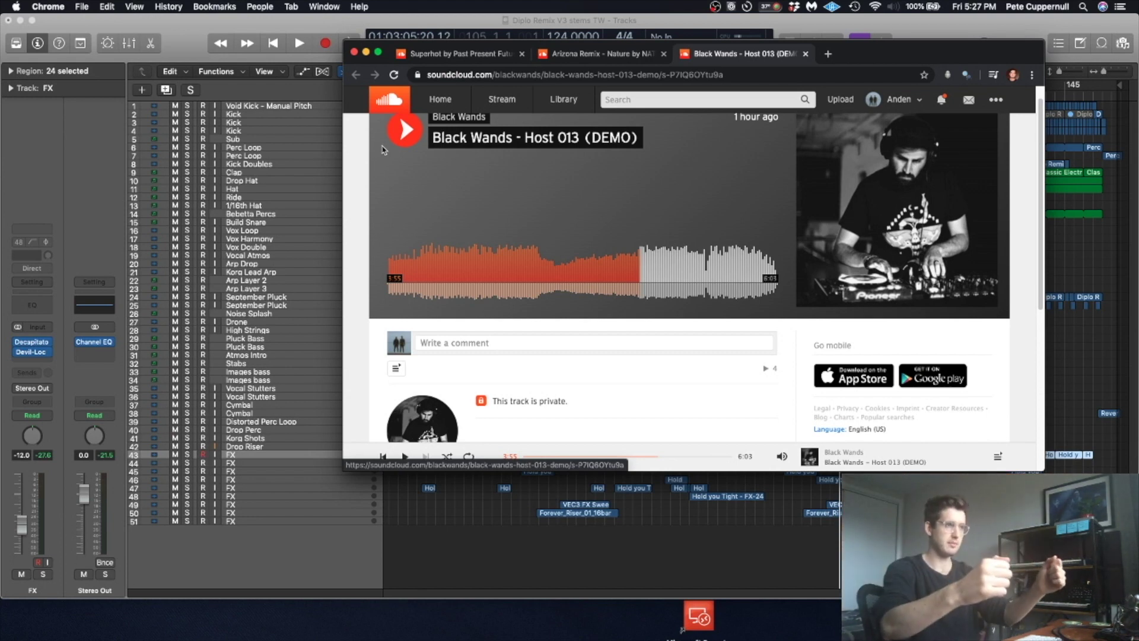
{"action": "key", "text": "space"}
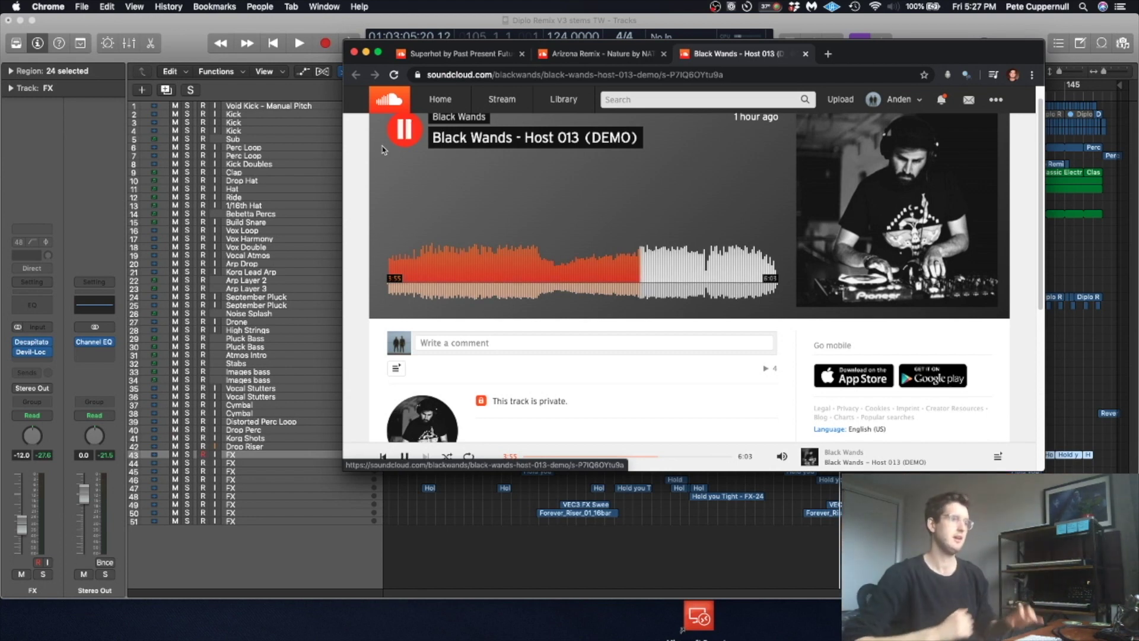
{"action": "left_click", "coordinate": [657, 256]}
{"action": "left_click", "coordinate": [679, 256]}
{"action": "left_click", "coordinate": [410, 129]}
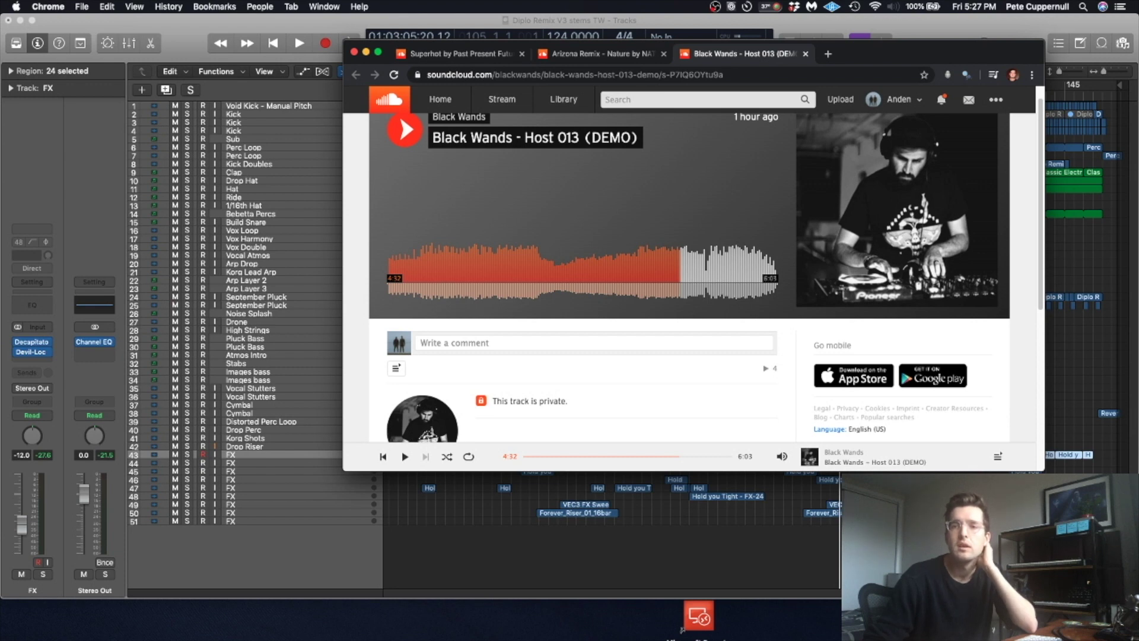
- Play S.I.D - Techno ID on SoundCloud, skipping to about 1:18 and past 1:48 to hear the first section
{"action": "key", "text": "super+Tab"}
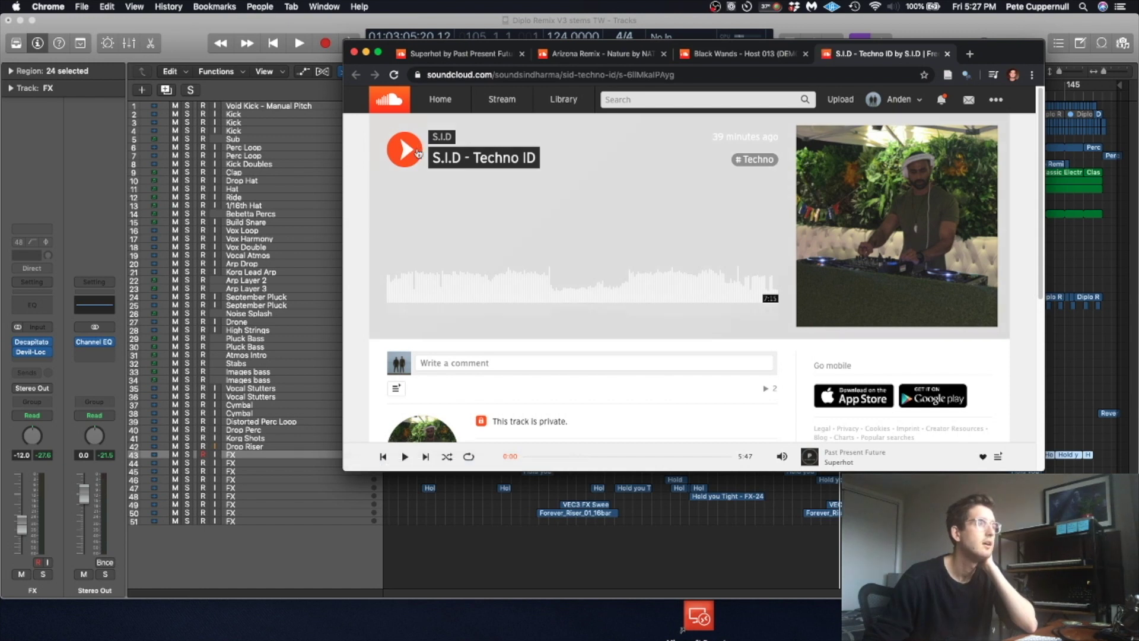
{"action": "left_click", "coordinate": [409, 149]}
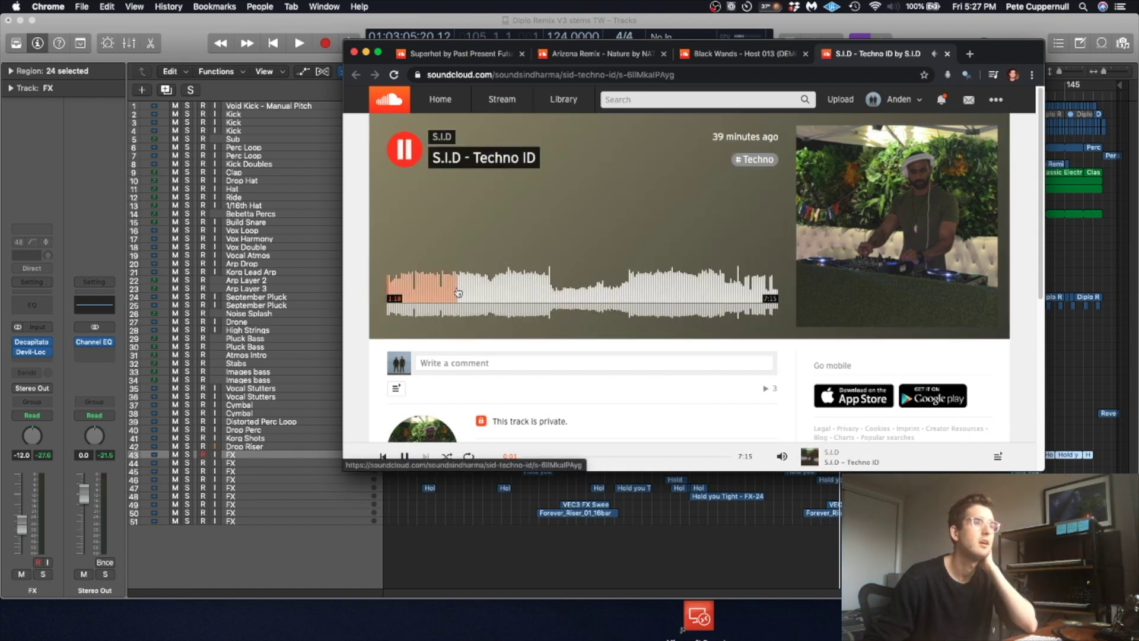
{"action": "left_click", "coordinate": [458, 293]}
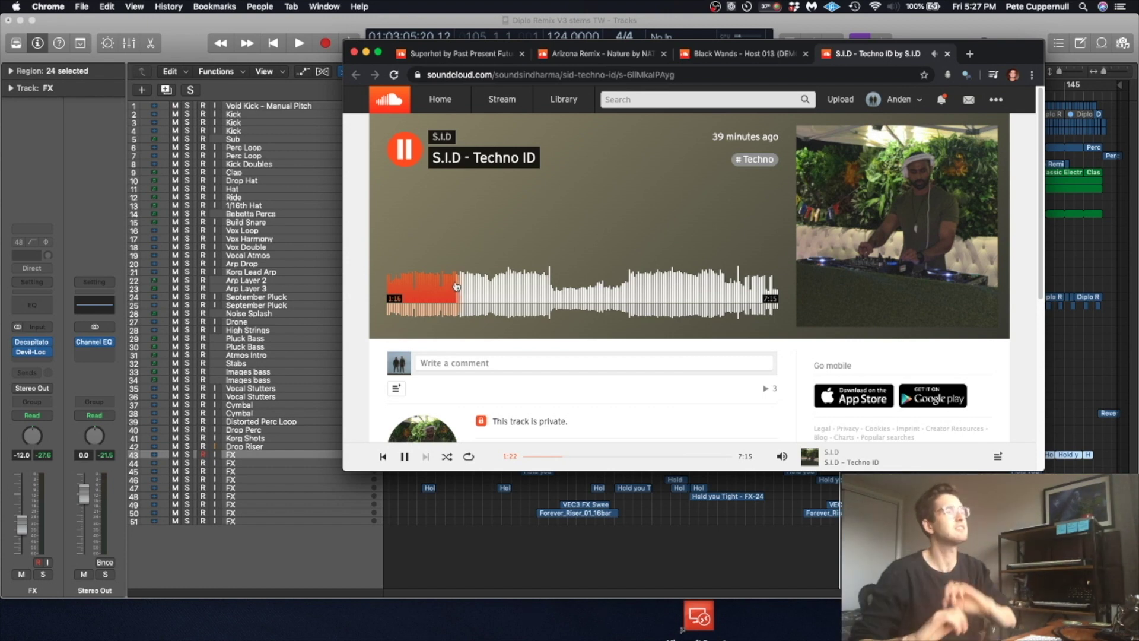
{"action": "mouse_move", "coordinate": [782, 455]}
{"action": "left_click", "coordinate": [485, 281]}
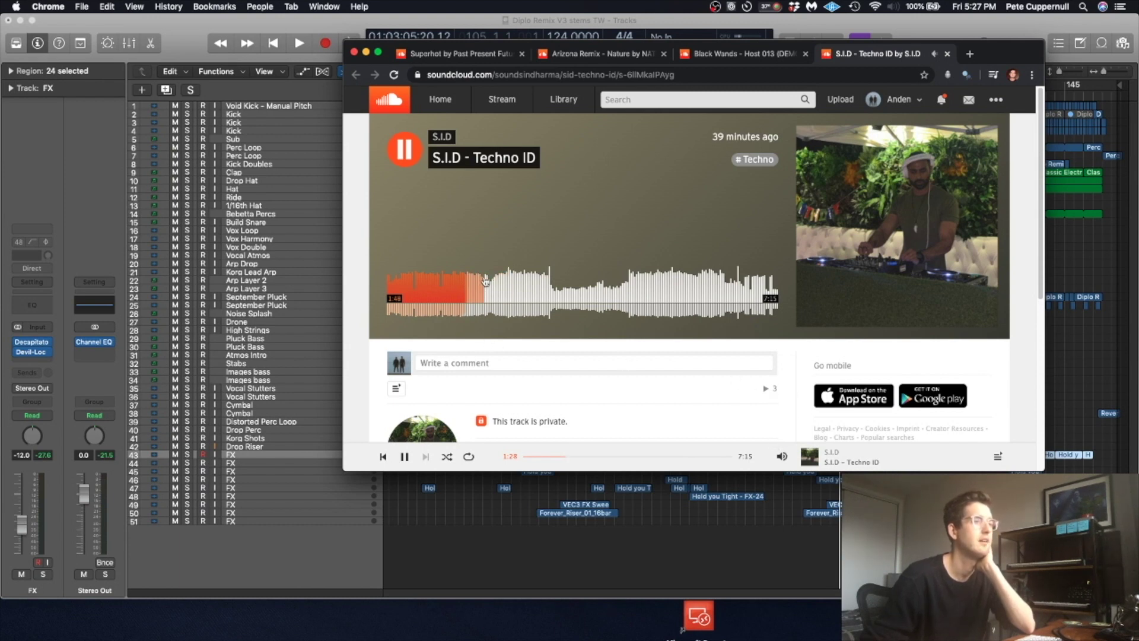
{"action": "left_click", "coordinate": [490, 284]}
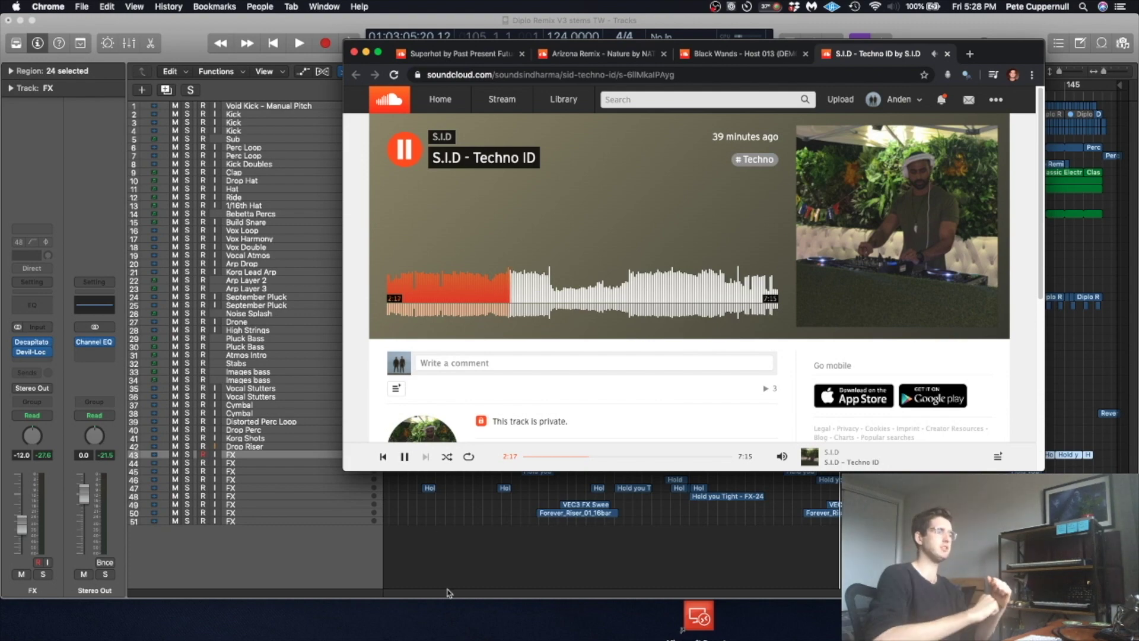
- Pause the SoundCloud track, switch to Logic Pro X and place the playhead near bar 4 of the Diplo remix
{"action": "left_click", "coordinate": [454, 536]}
{"action": "key", "text": "space"}
{"action": "key", "text": "space"}
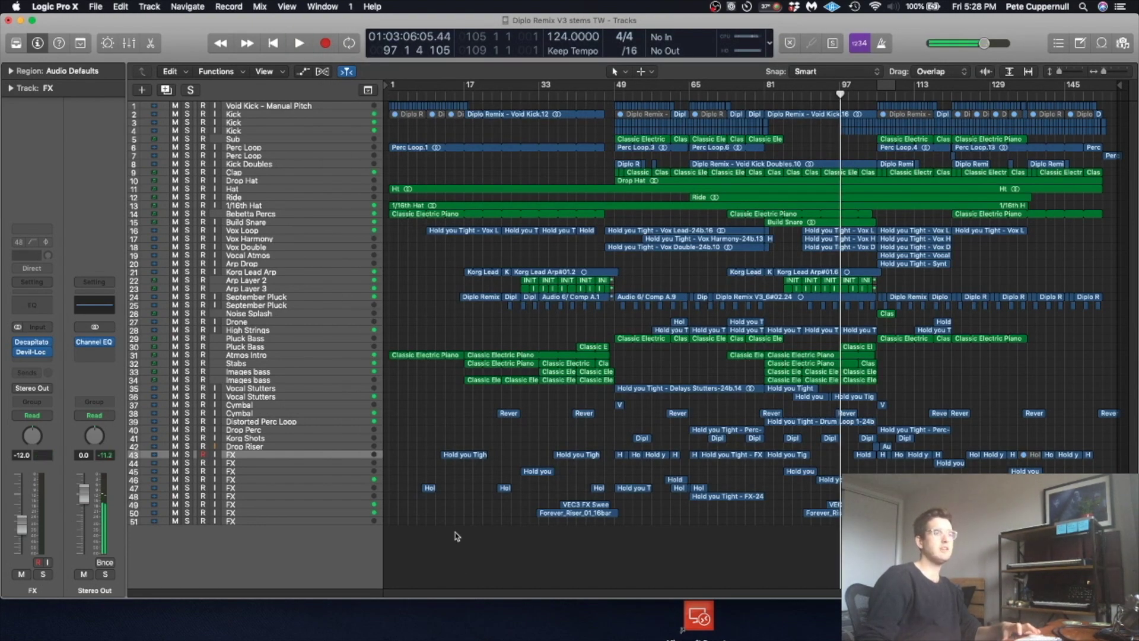
{"action": "key", "text": "super+Tab"}
{"action": "key", "text": "space"}
{"action": "key", "text": "super+Tab"}
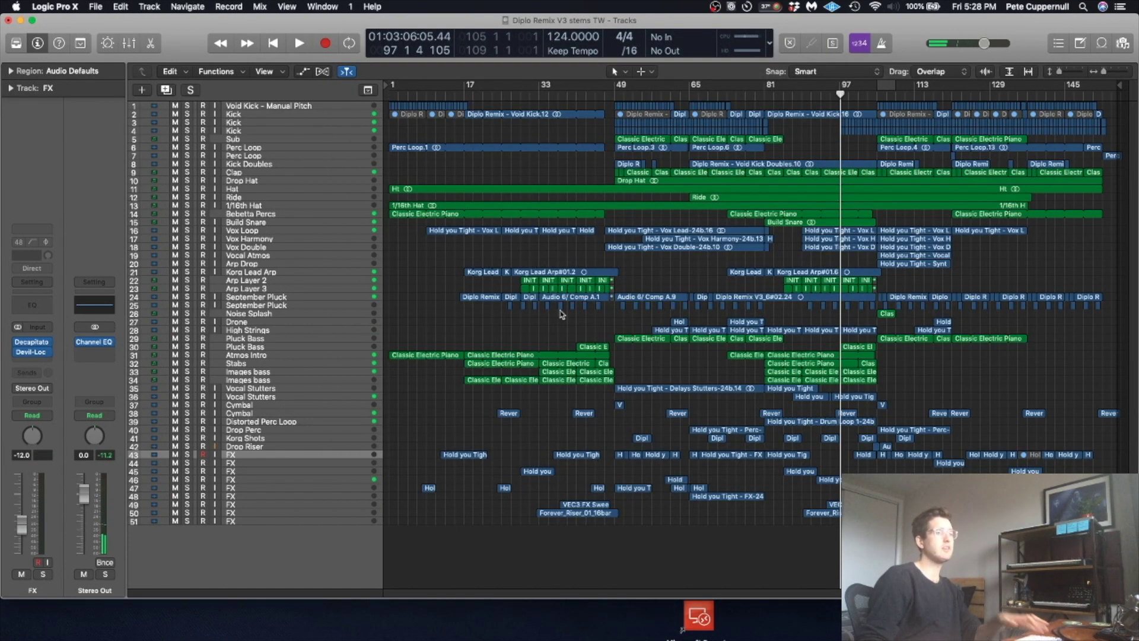
{"action": "left_click", "coordinate": [405, 94]}
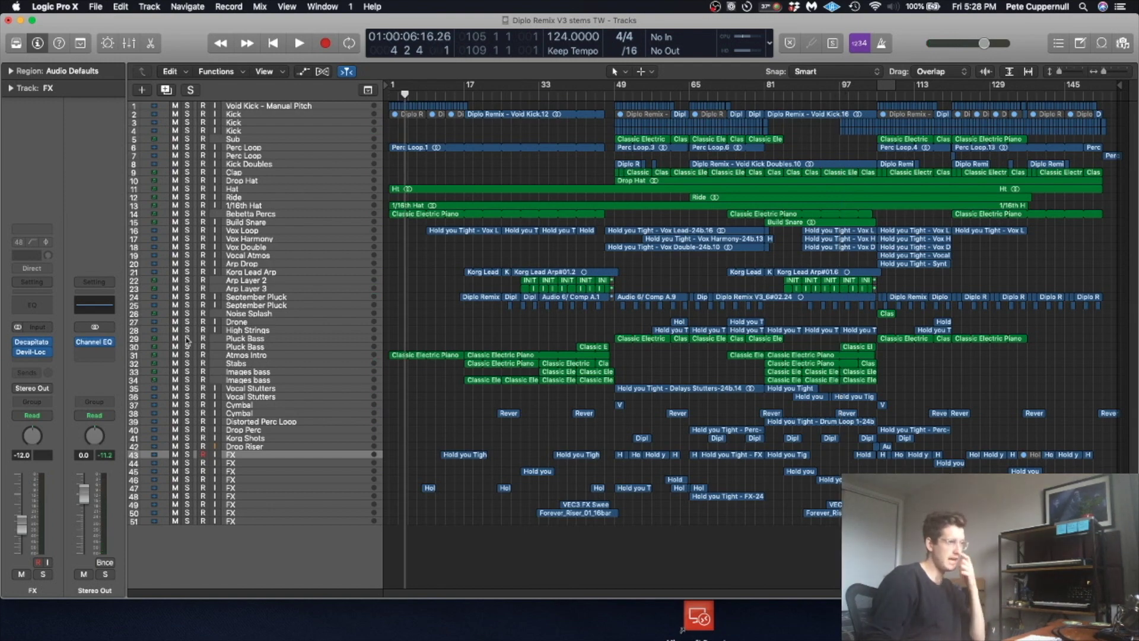
- Open the Stereo Out Channel EQ, enable its high-cut filter at 112 Hz, and briefly audition the remix around bar 53
{"action": "left_click", "coordinate": [96, 342]}
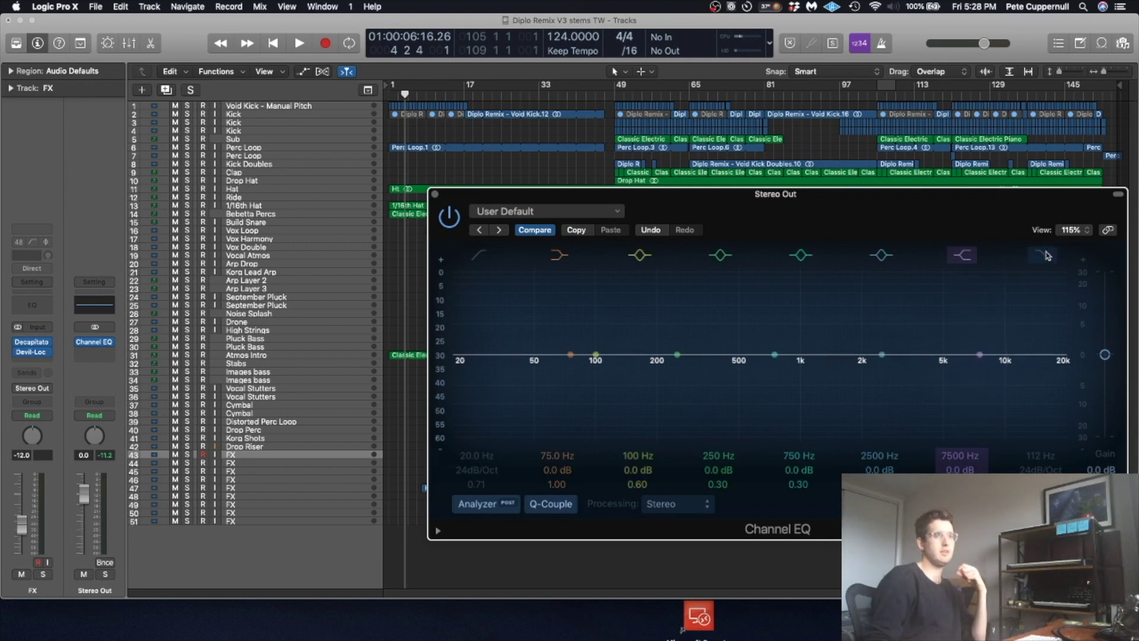
{"action": "left_click_drag", "start_coordinate": [887, 194], "coordinate": [785, 146]}
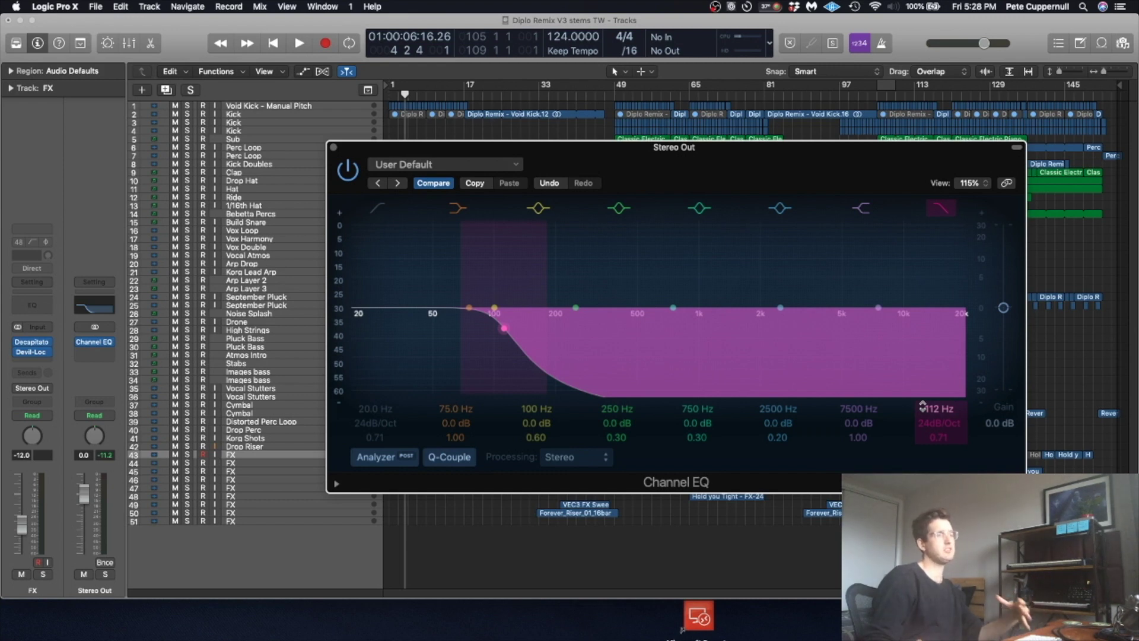
{"action": "key", "text": "space"}
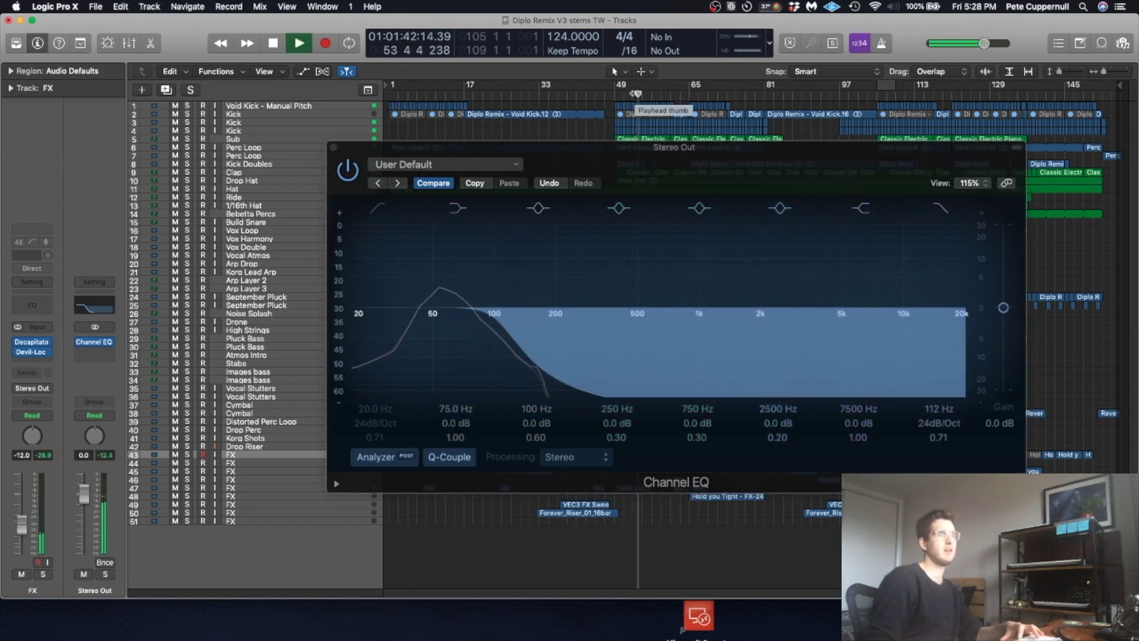
{"action": "key", "text": "space"}
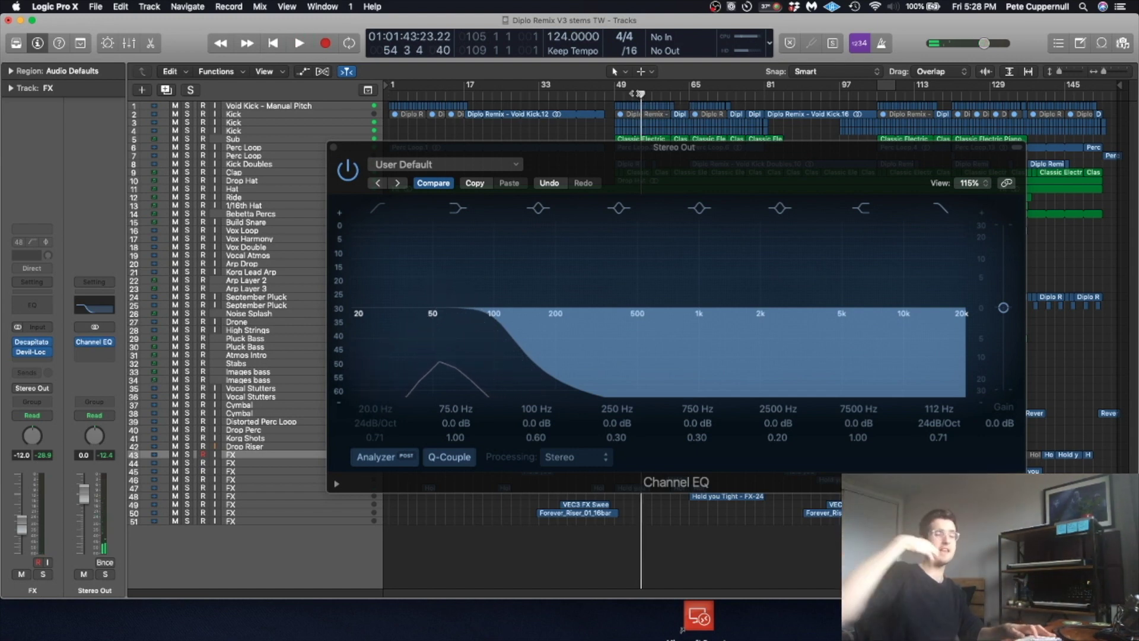
- Return to Chrome and audition S.I.D - Techno ID from 2:19 into the breakdown, skipping ahead to about 3:54
{"action": "key", "text": "super+Tab"}
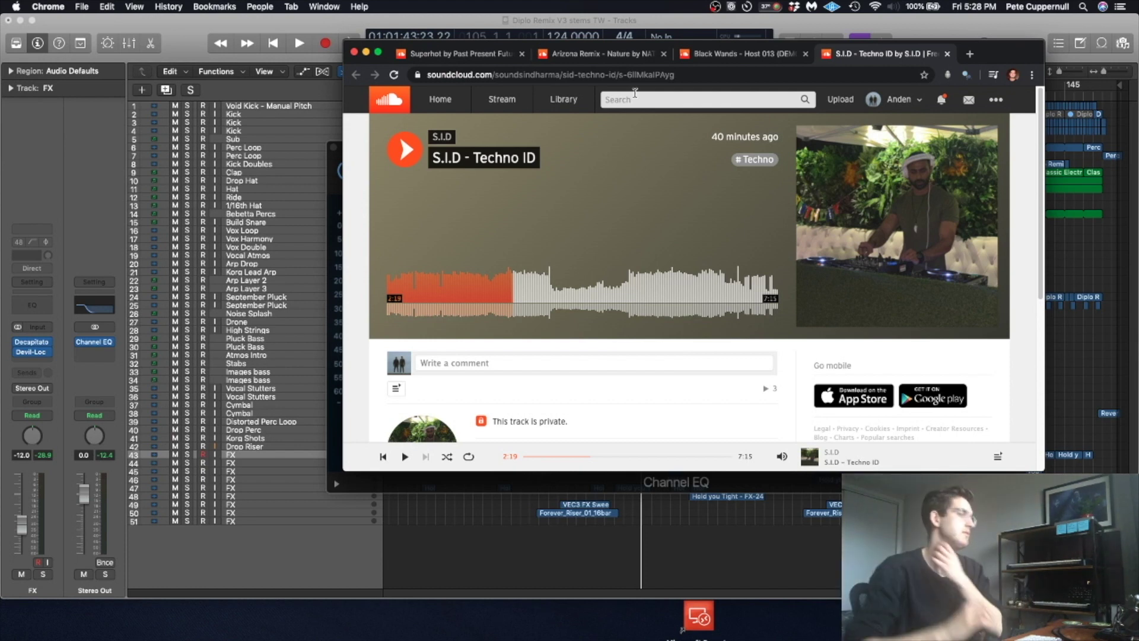
{"action": "key", "text": "space"}
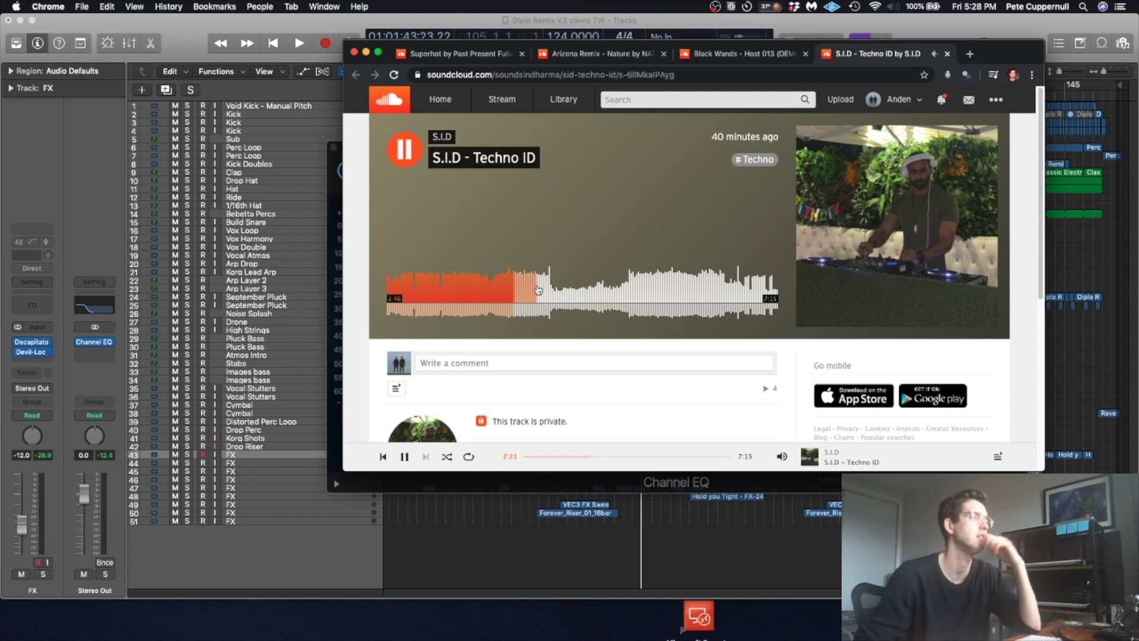
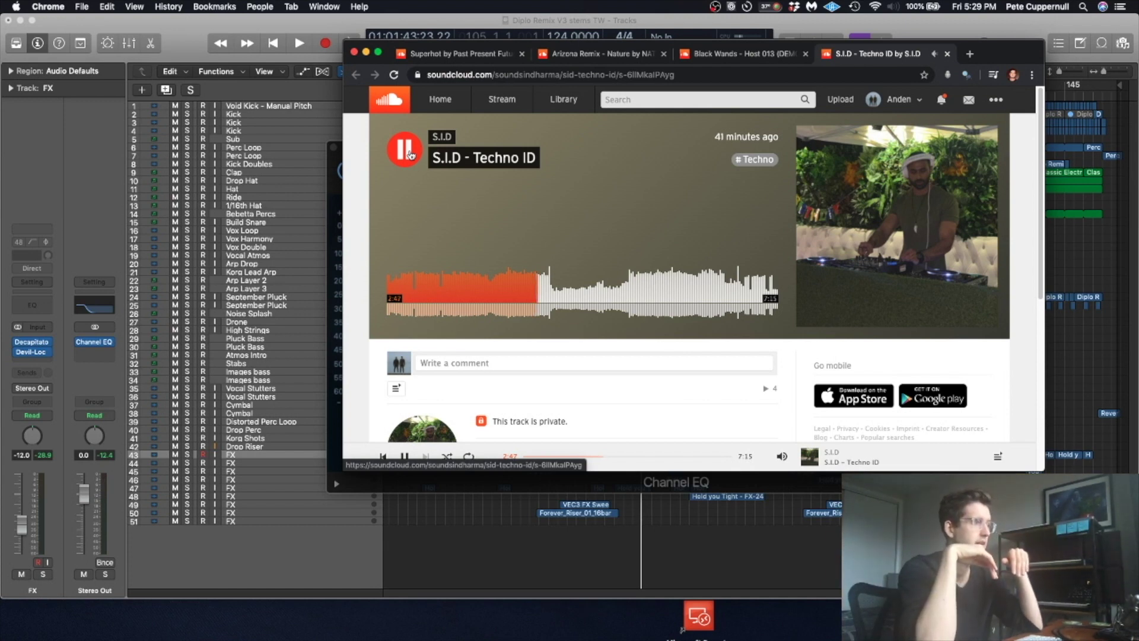
{"action": "left_click", "coordinate": [405, 149]}
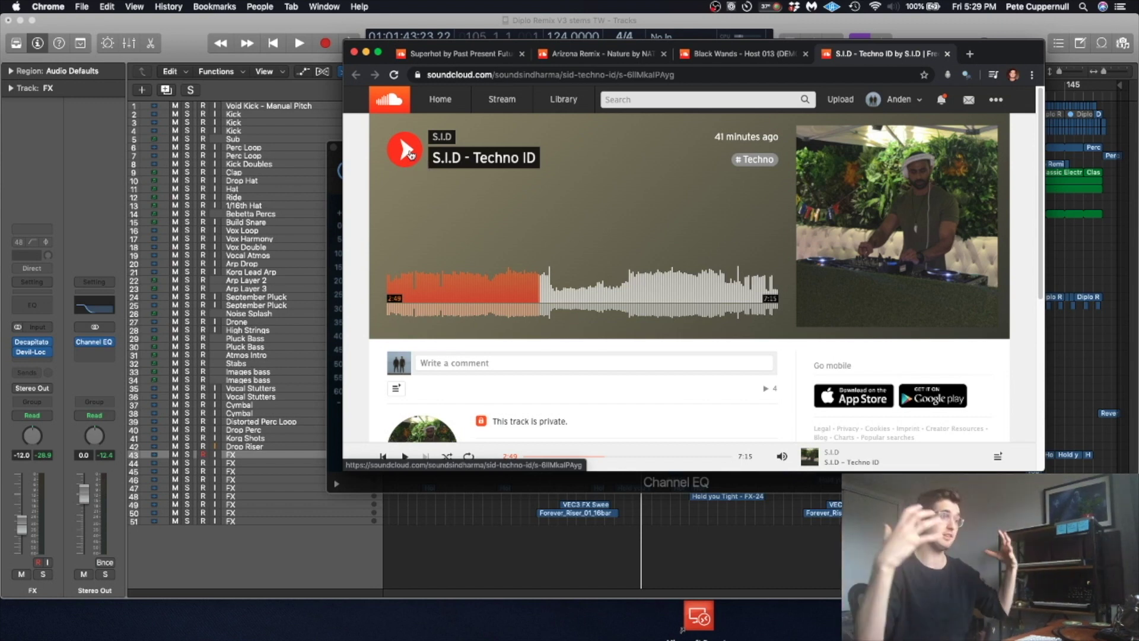
{"action": "left_click", "coordinate": [409, 155]}
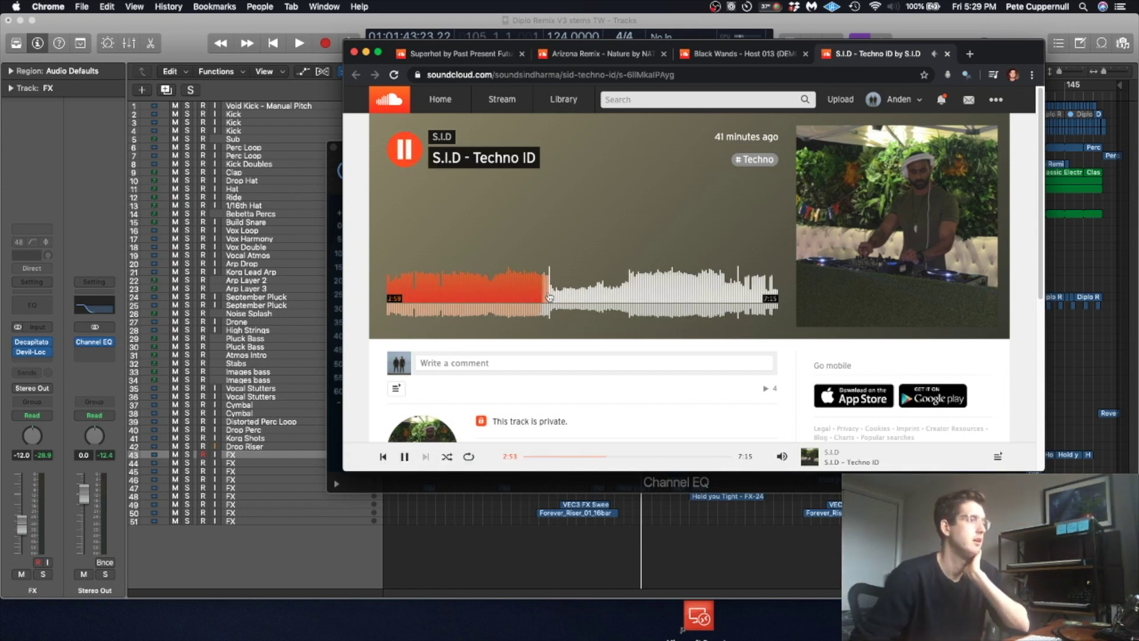
{"action": "left_click", "coordinate": [569, 294]}
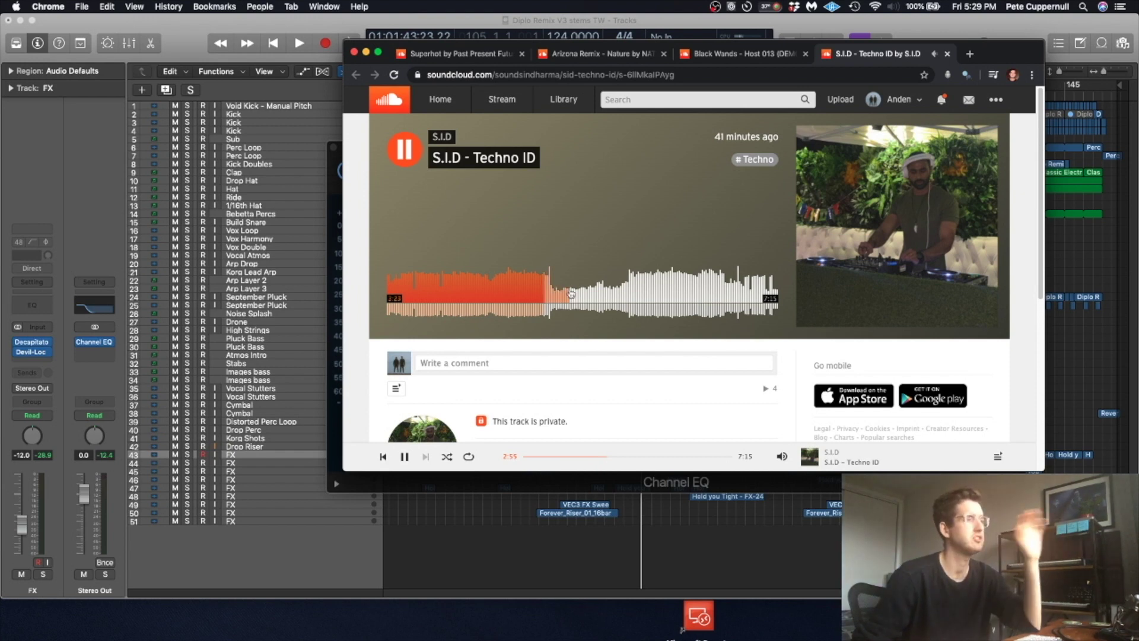
{"action": "left_click", "coordinate": [597, 292]}
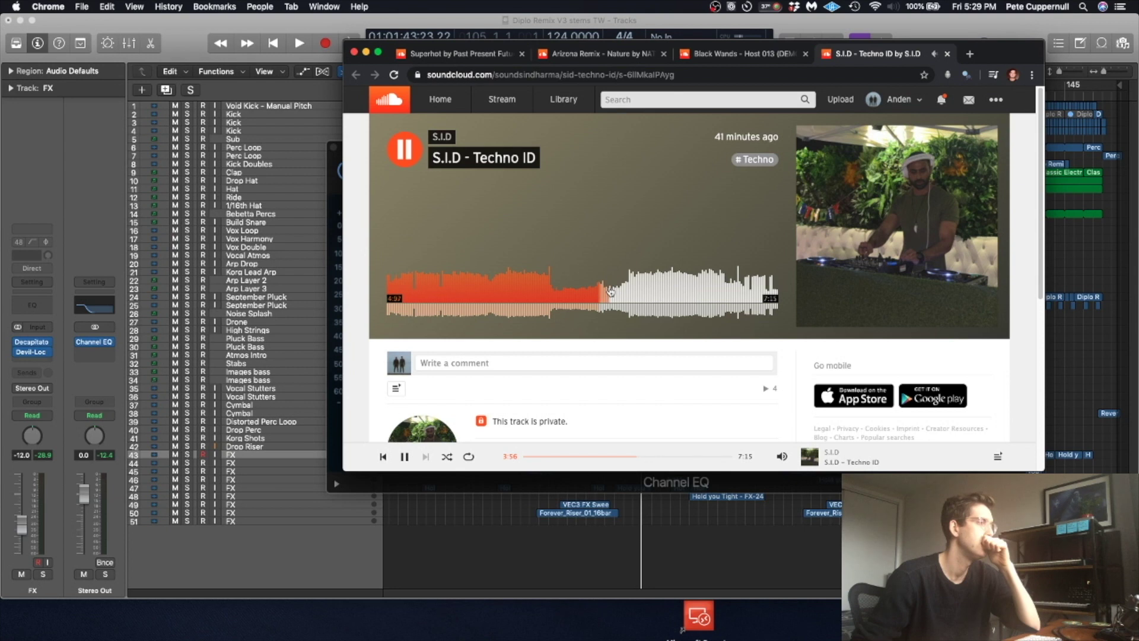
- Skip through the end of the Techno ID breakdown to hear its transition into the drop, and pause at about 4:03
{"action": "left_click", "coordinate": [611, 292]}
{"action": "left_click", "coordinate": [623, 289]}
{"action": "left_click", "coordinate": [628, 288]}
{"action": "left_click", "coordinate": [607, 292]}
{"action": "key", "text": "space"}
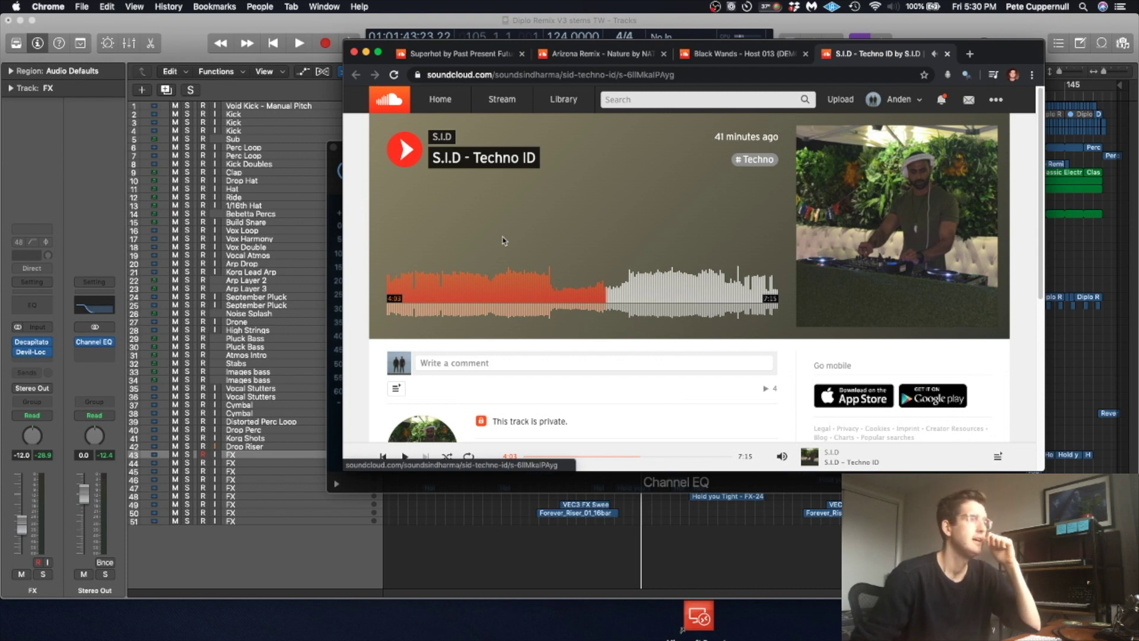
- Replay the Techno ID build-up from about 3:48 and again from 3:57, pausing at 4:00
{"action": "left_click", "coordinate": [592, 292]}
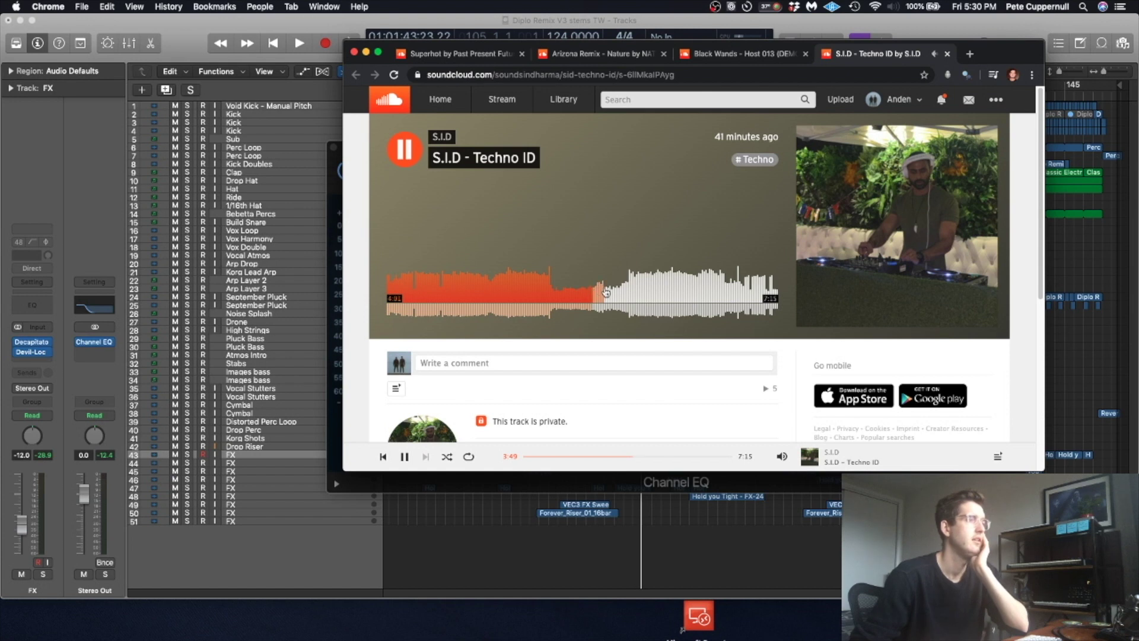
{"action": "left_click", "coordinate": [604, 291]}
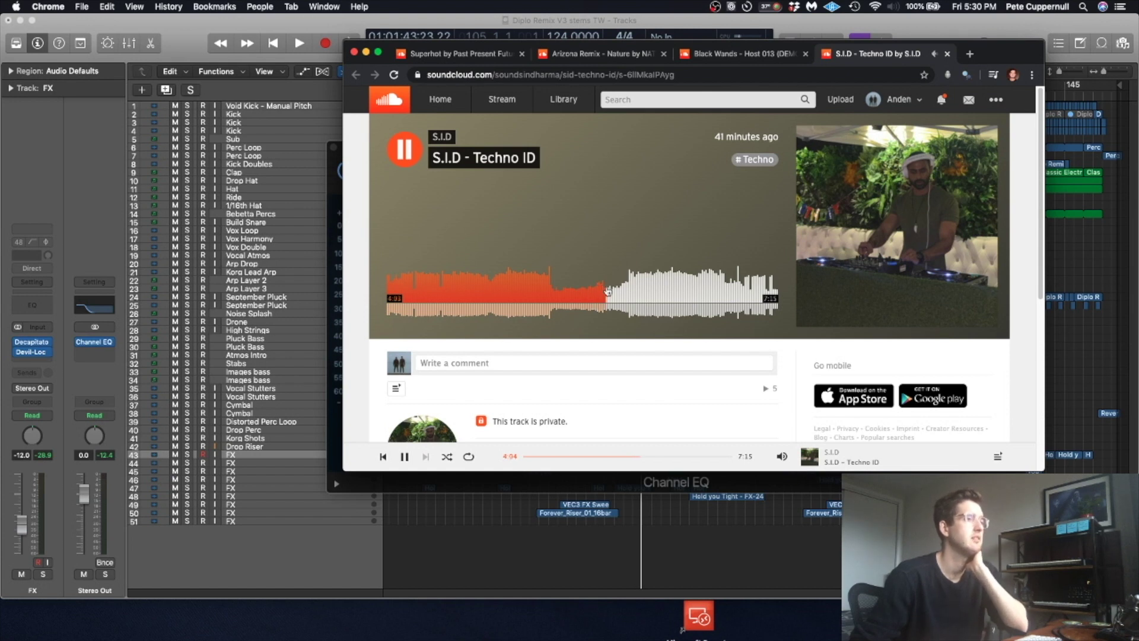
{"action": "left_click", "coordinate": [408, 156]}
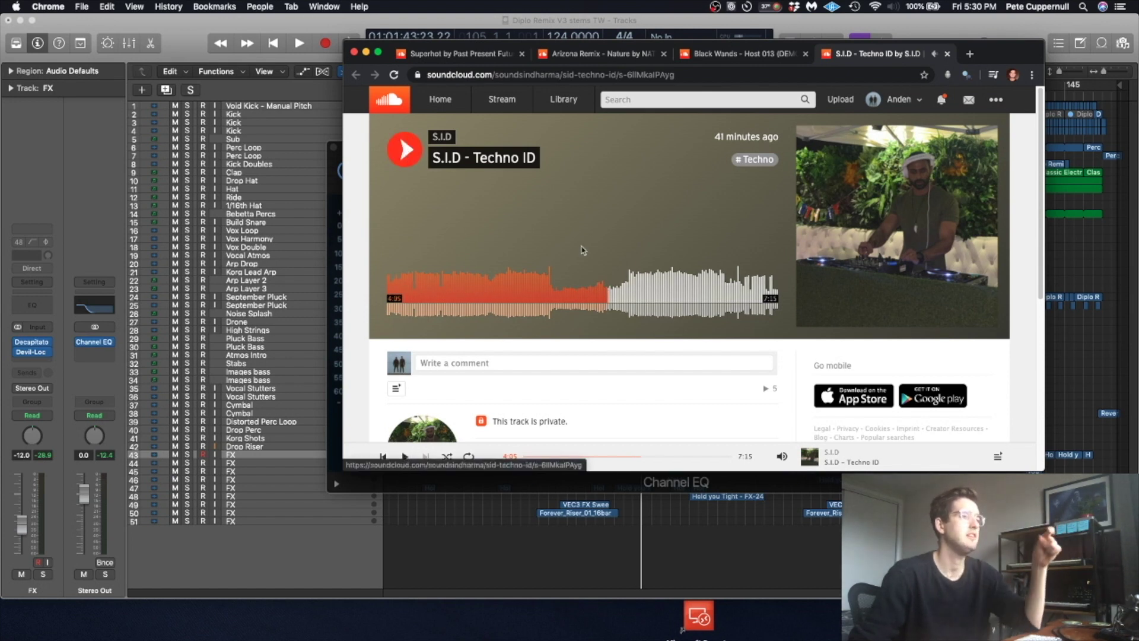
{"action": "left_click", "coordinate": [598, 291]}
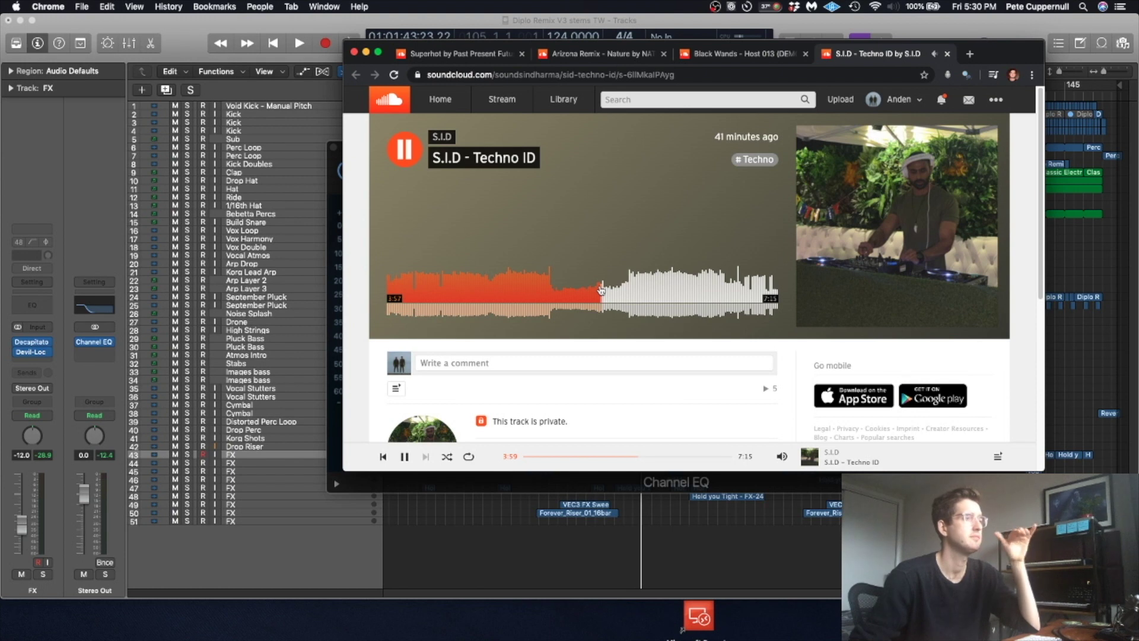
{"action": "key", "text": "space"}
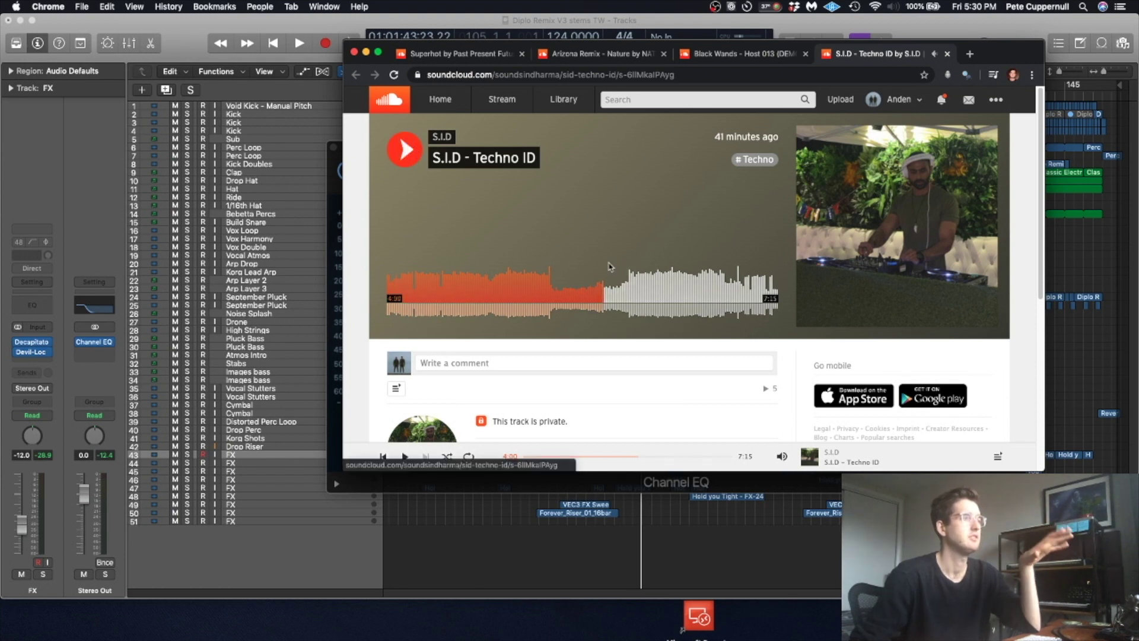
- Play Techno ID into the drop past 4:32, dismiss the Next up queue, and pause the track
{"action": "left_click", "coordinate": [620, 291]}
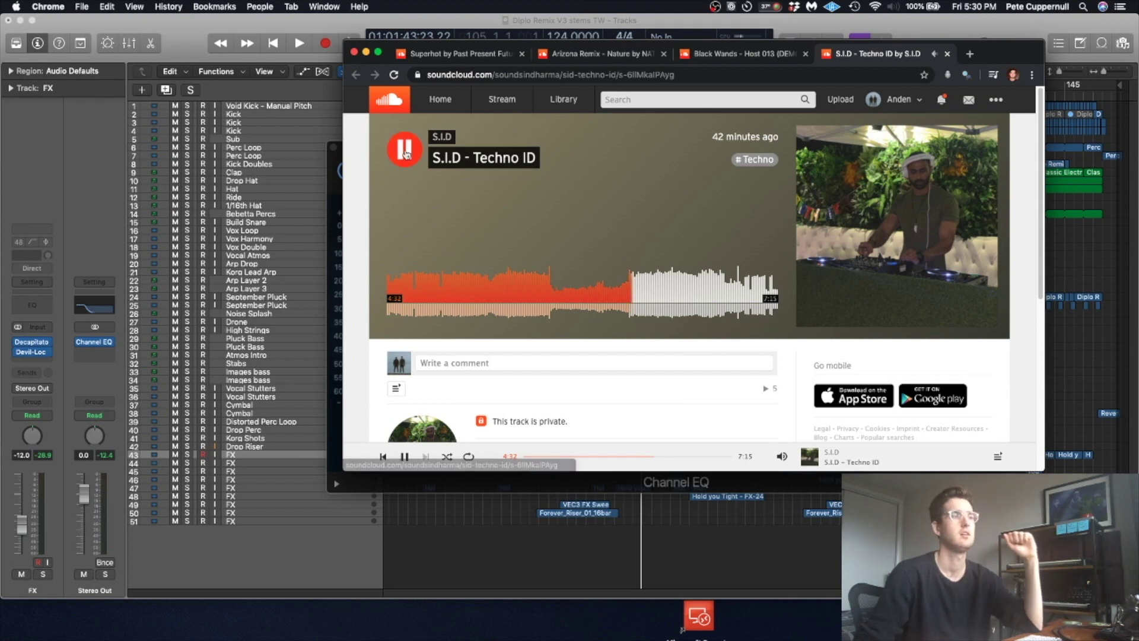
{"action": "key", "text": "q"}
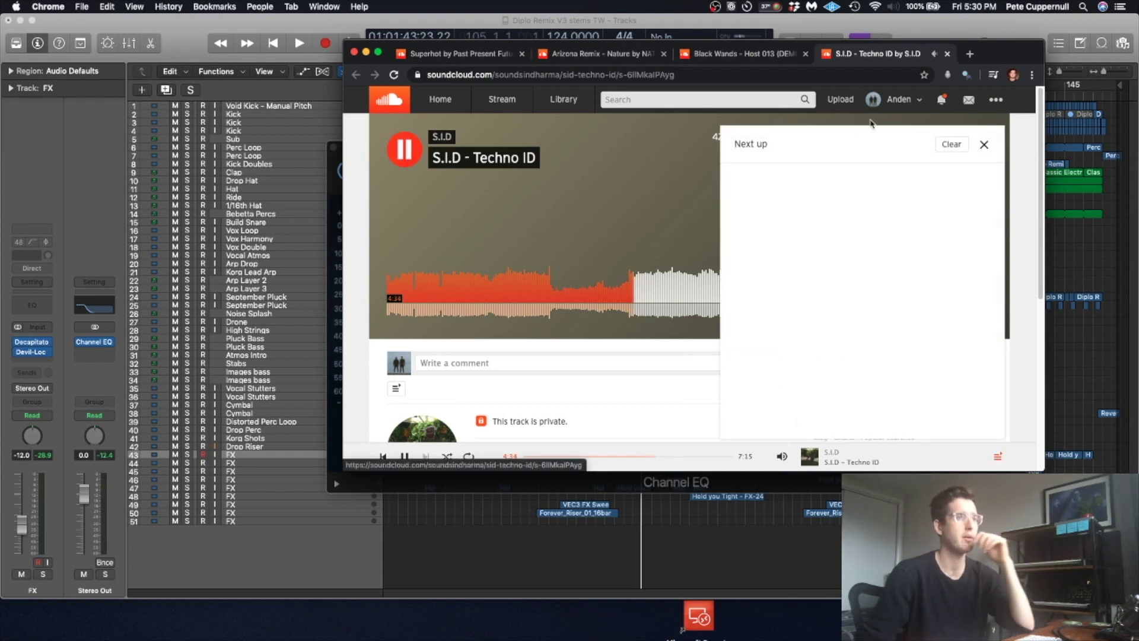
{"action": "left_click", "coordinate": [982, 149]}
{"action": "key", "text": "space"}
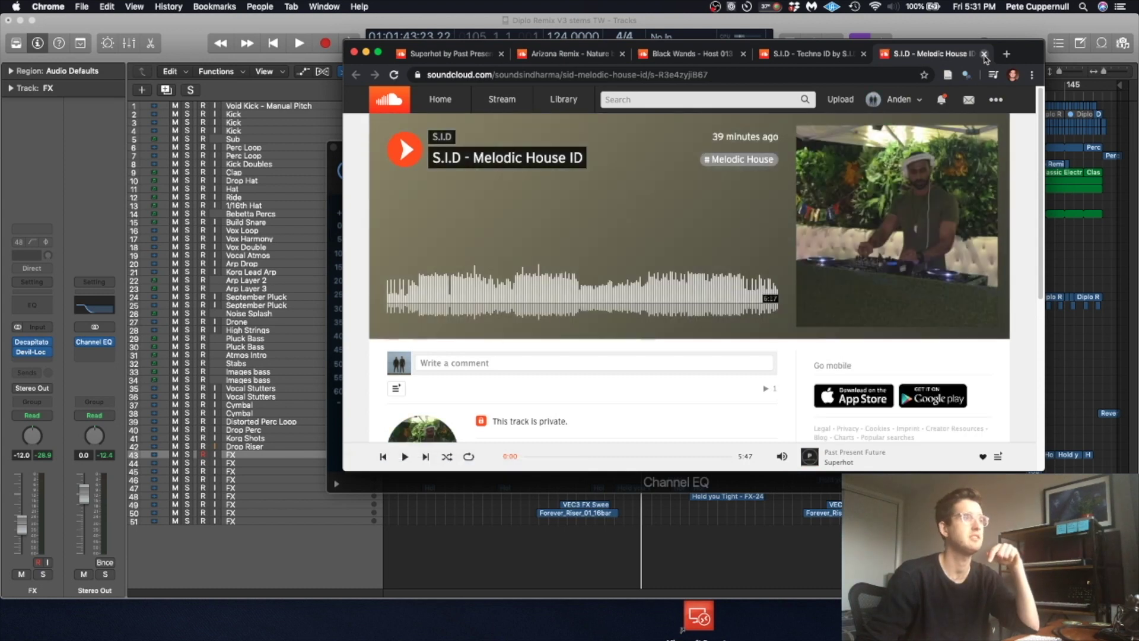
- Close the S.I.D - Melodic House ID page and start First Quarantine Track, pausing at 0:03 before resuming playback
{"action": "left_click", "coordinate": [984, 54]}
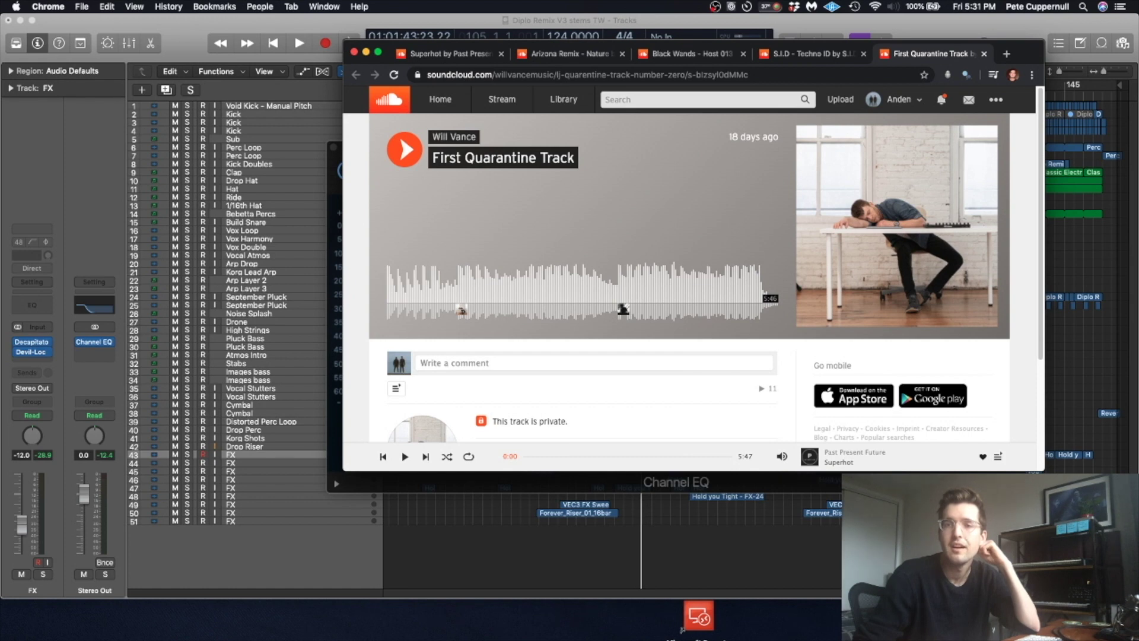
{"action": "left_click", "coordinate": [414, 152]}
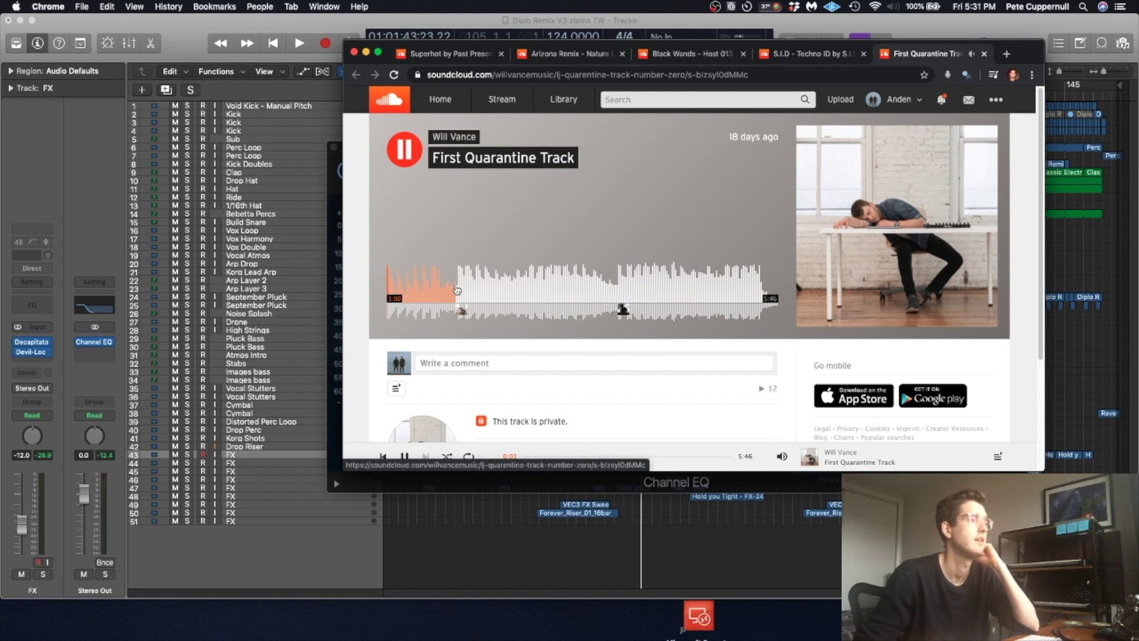
{"action": "left_click", "coordinate": [411, 148]}
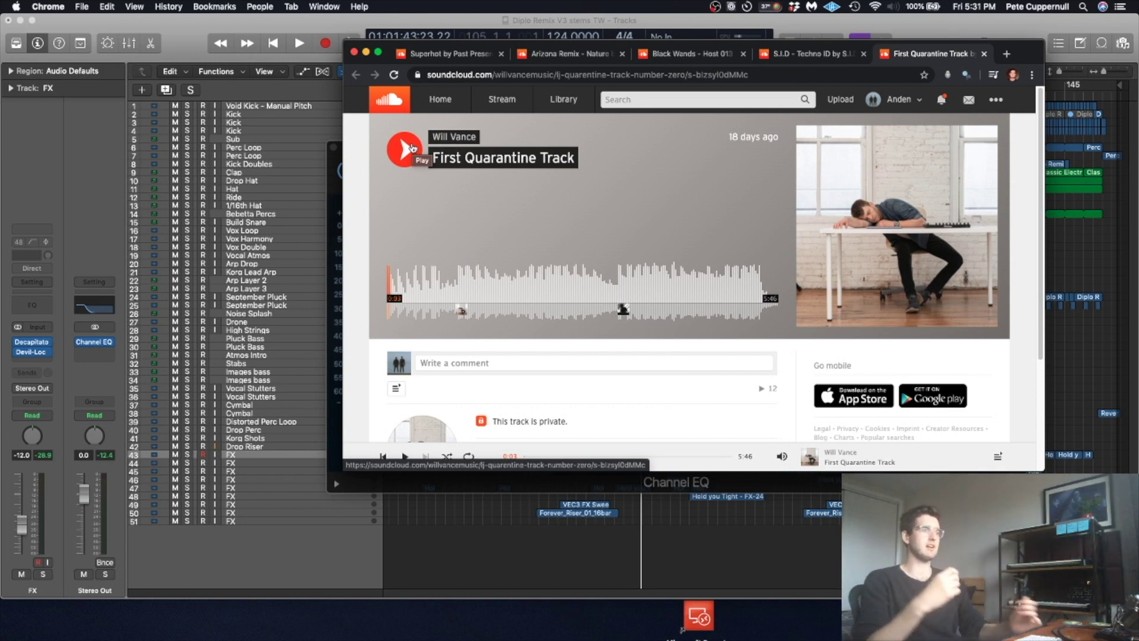
{"action": "left_click", "coordinate": [413, 148]}
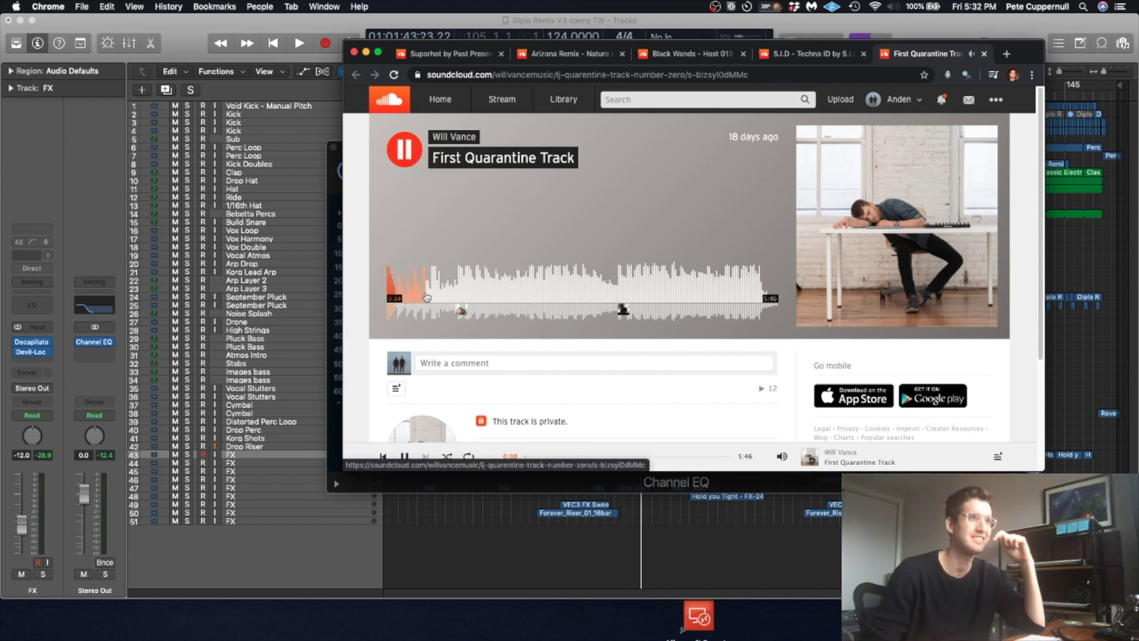
- Audition the first half of First Quarantine Track, skipping ahead from about 0:54 in stages to about 2:43
{"action": "left_click", "coordinate": [447, 291]}
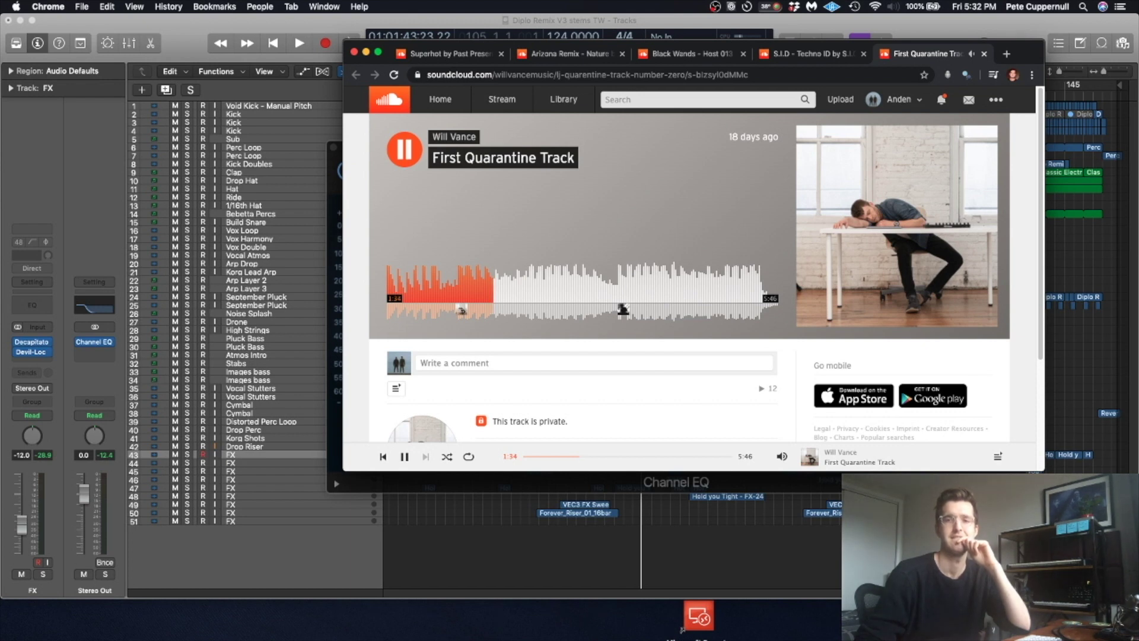
{"action": "left_click", "coordinate": [517, 296]}
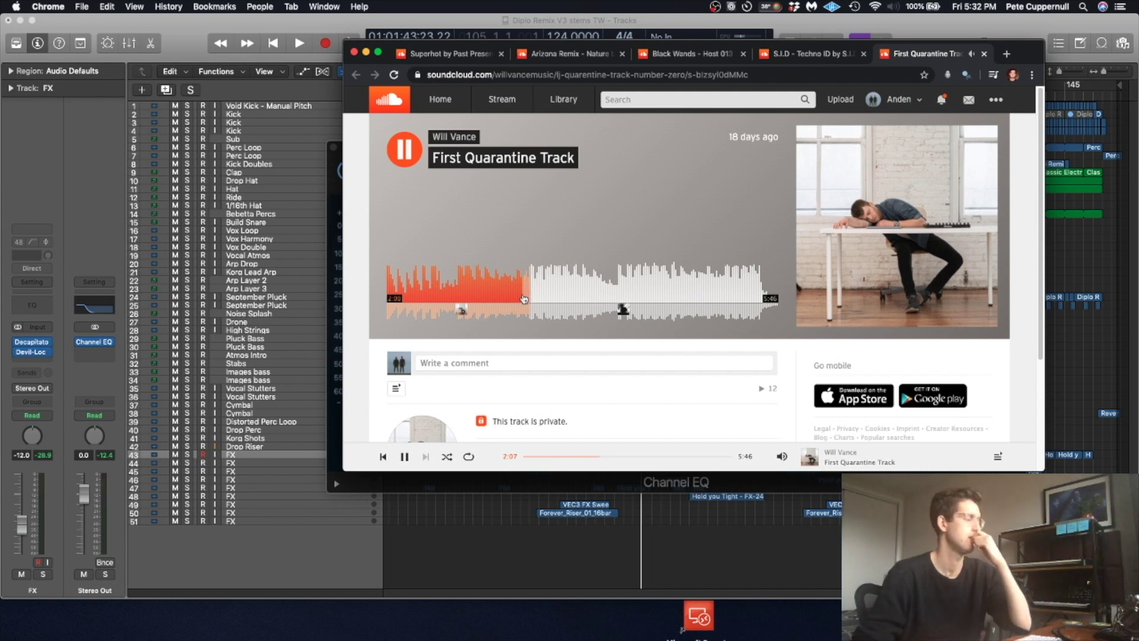
{"action": "left_click", "coordinate": [552, 292]}
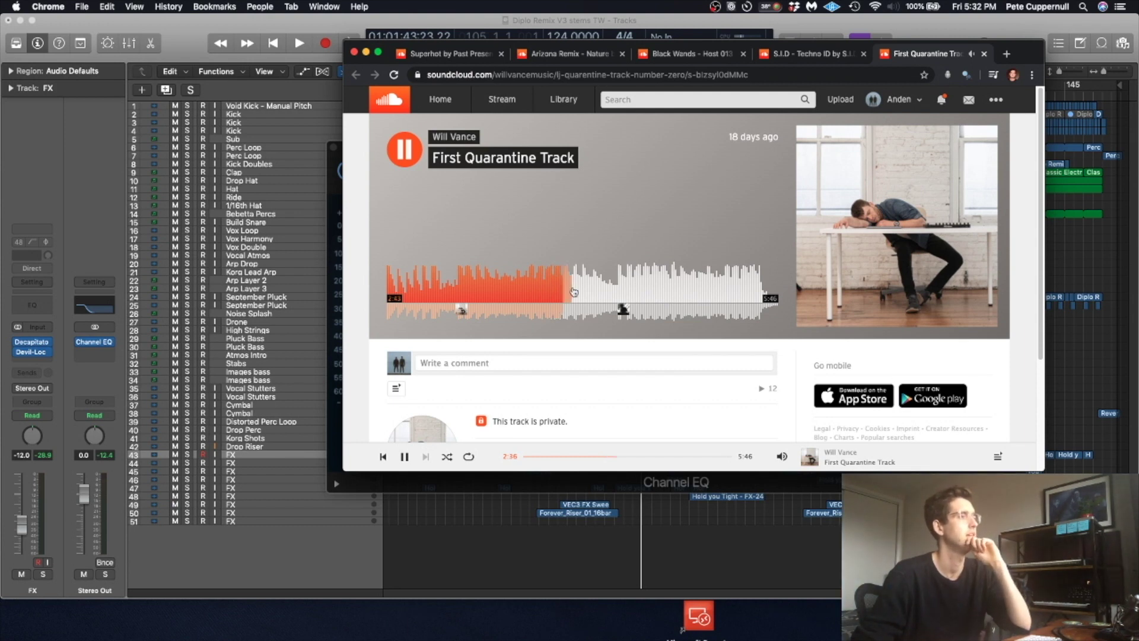
{"action": "left_click", "coordinate": [574, 291]}
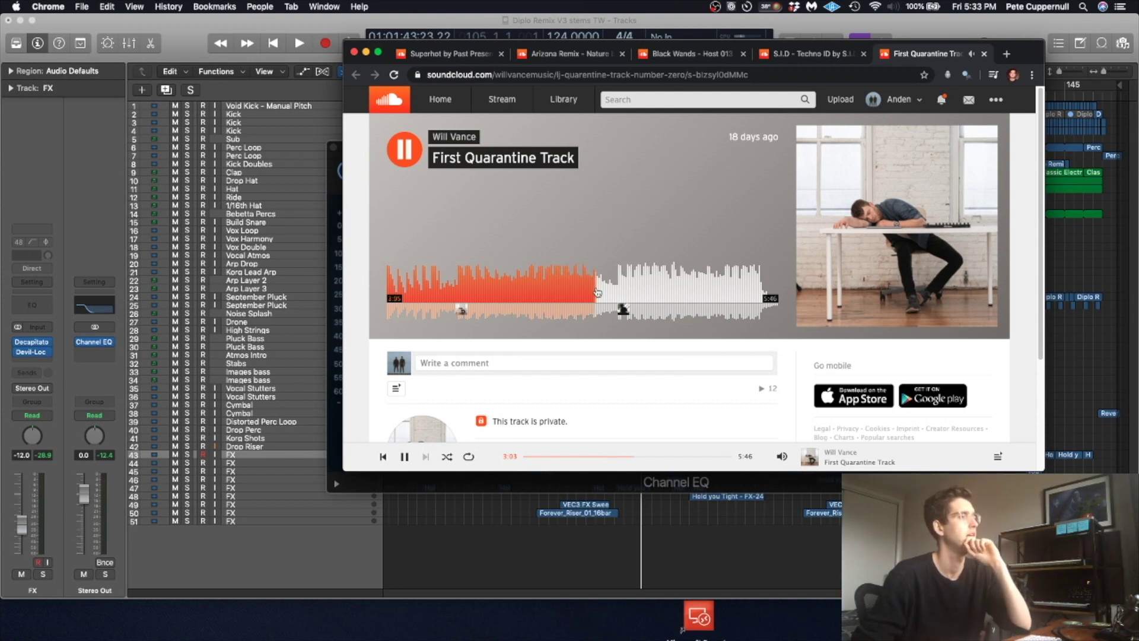
- Listen to First Quarantine Track's breakdown and second drop, pause at 4:54, and dismiss the Next up queue
{"action": "left_click", "coordinate": [606, 295]}
{"action": "left_click", "coordinate": [593, 294]}
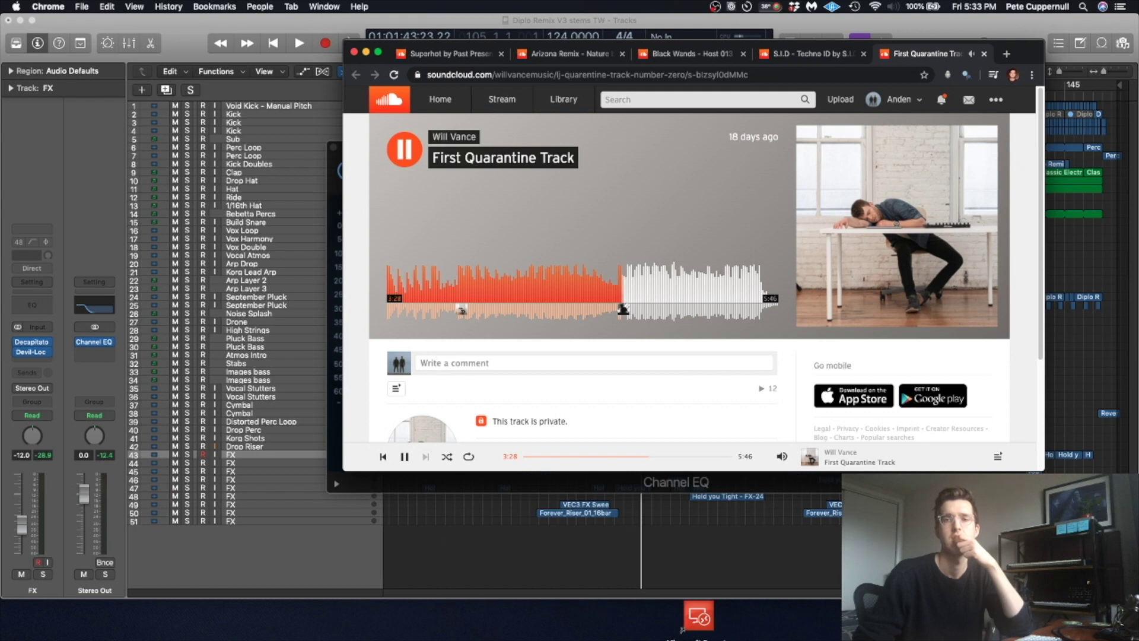
{"action": "left_click", "coordinate": [650, 293]}
{"action": "left_click_drag", "start_coordinate": [659, 293], "coordinate": [406, 158]}
{"action": "left_click", "coordinate": [405, 157]}
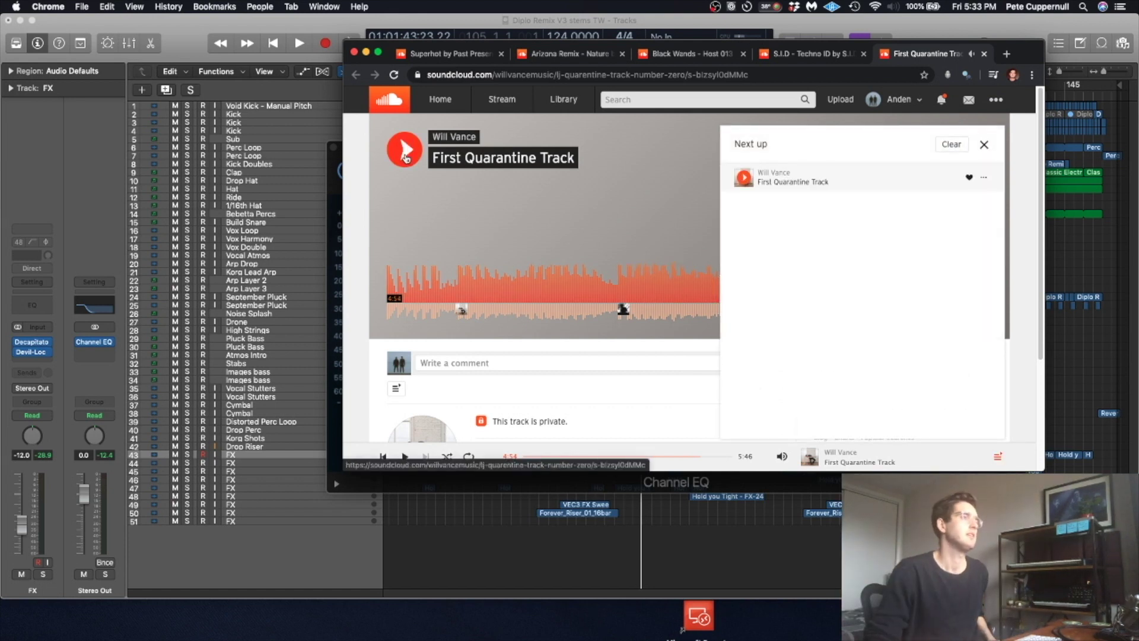
{"action": "left_click", "coordinate": [984, 145]}
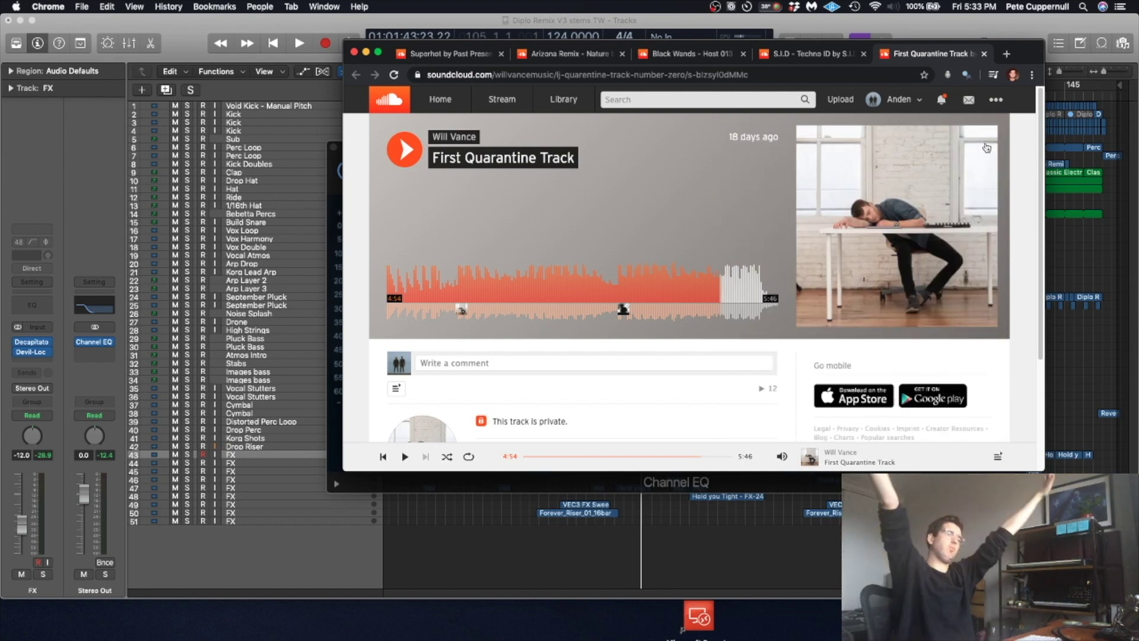
- Replay First Quarantine Track from about 1:15, skip to the breakdown at about 3:15, and pause at 3:17
{"action": "left_click", "coordinate": [472, 282]}
{"action": "left_click_drag", "start_coordinate": [507, 279], "coordinate": [608, 277]}
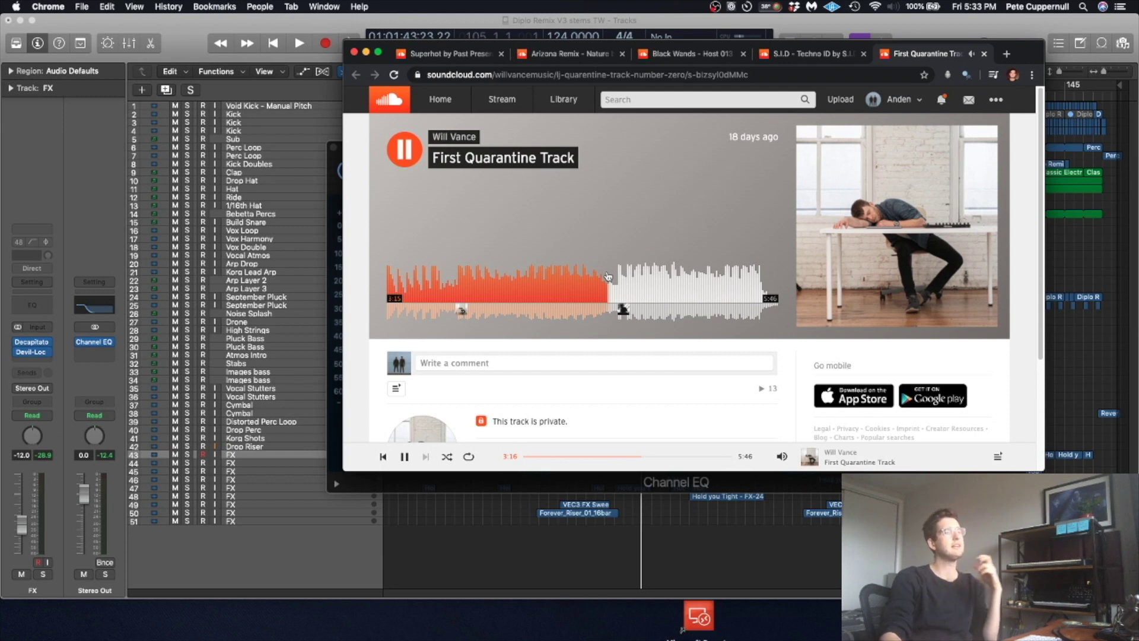
{"action": "key", "text": "space"}
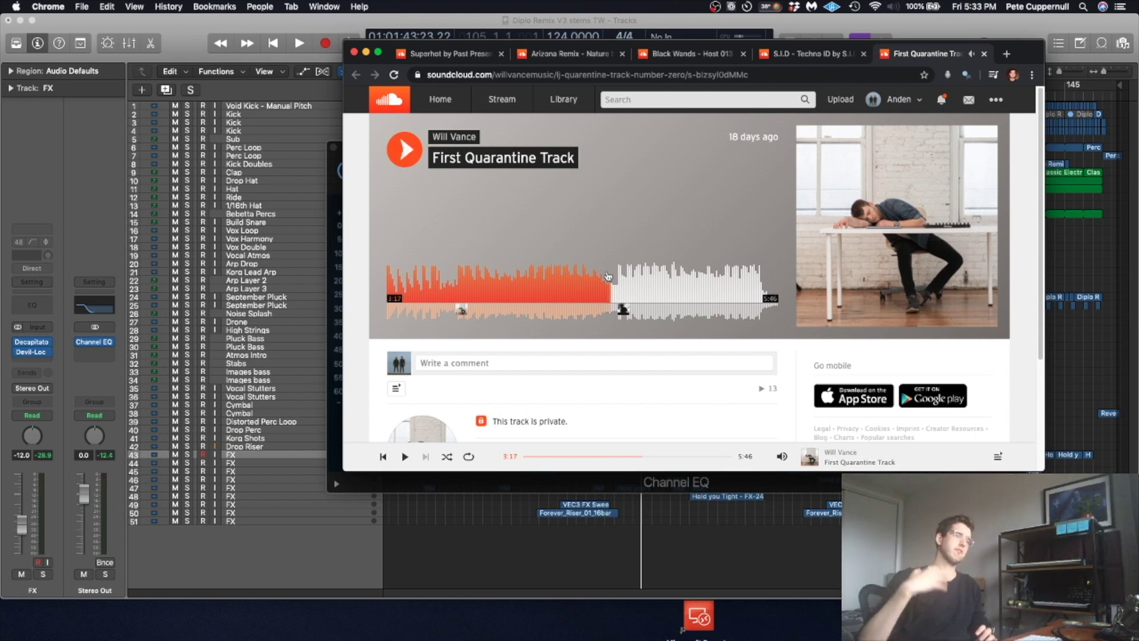
- Compare First Quarantine Track's second drop at about 4:17 and 4:35 with the breakdown at 3:03, pausing at 3:05
{"action": "left_click", "coordinate": [652, 290]}
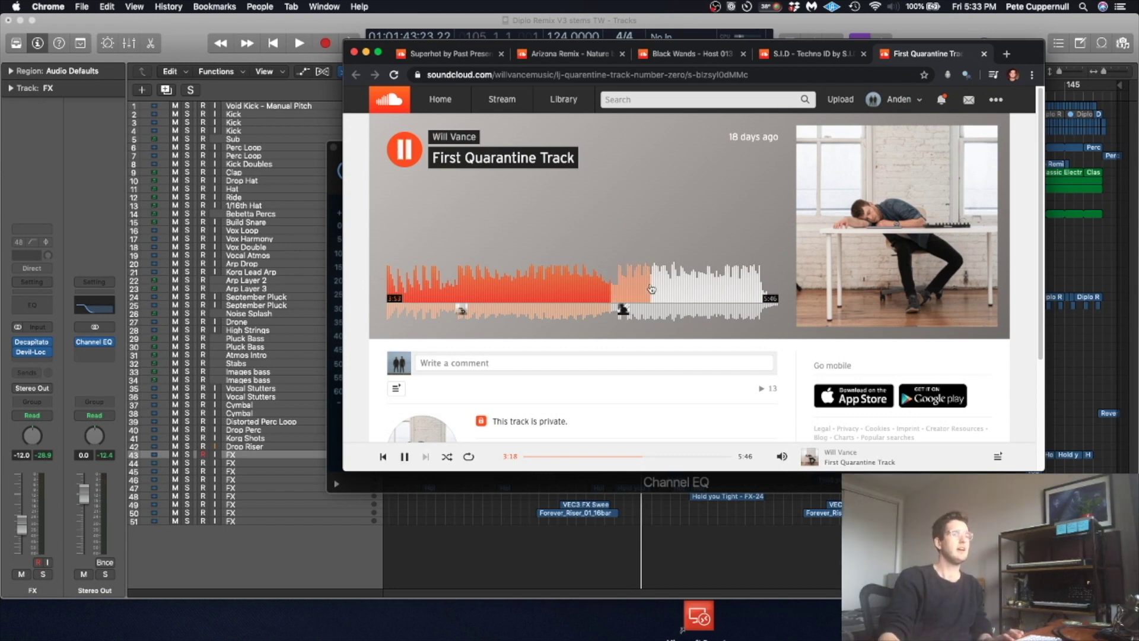
{"action": "left_click_drag", "start_coordinate": [651, 290], "coordinate": [674, 289]}
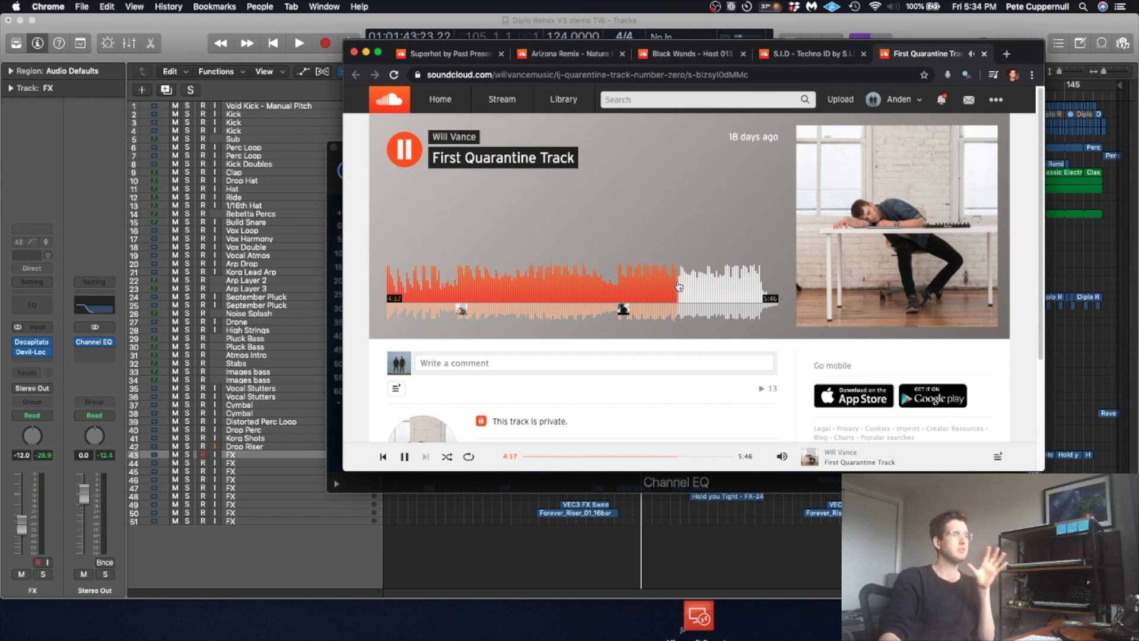
{"action": "left_click", "coordinate": [688, 283]}
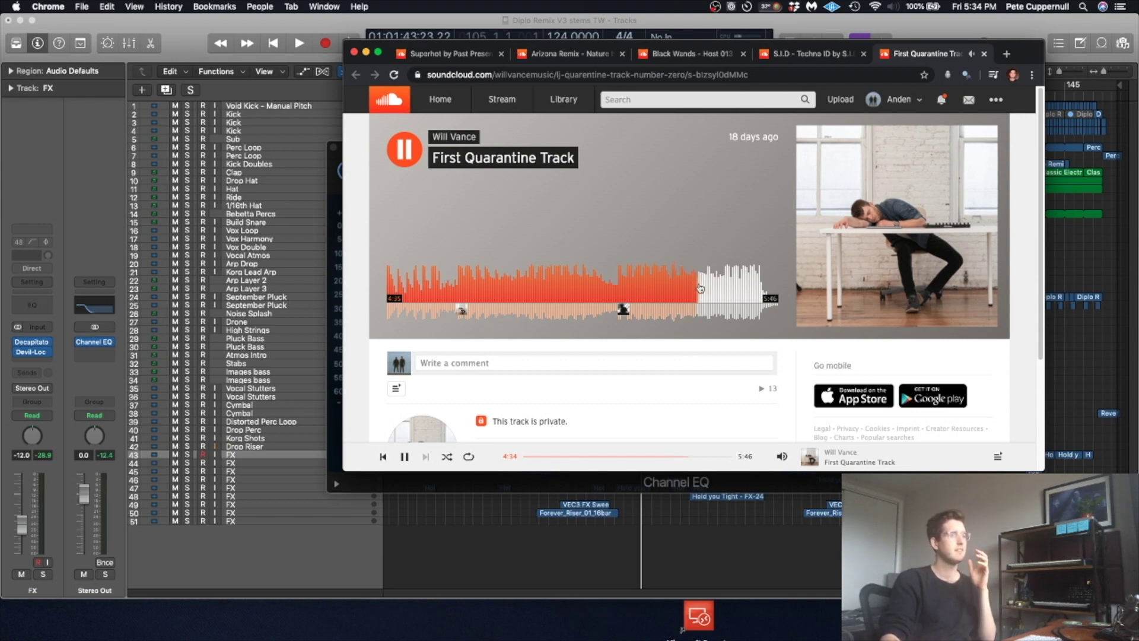
{"action": "left_click", "coordinate": [596, 277]}
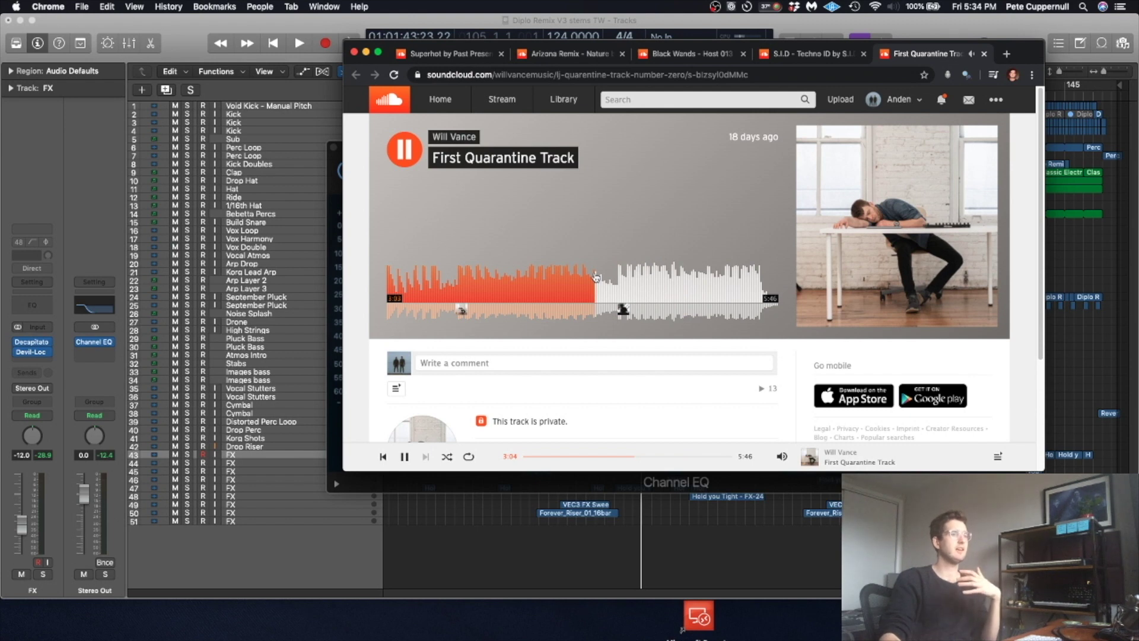
{"action": "key", "text": "space"}
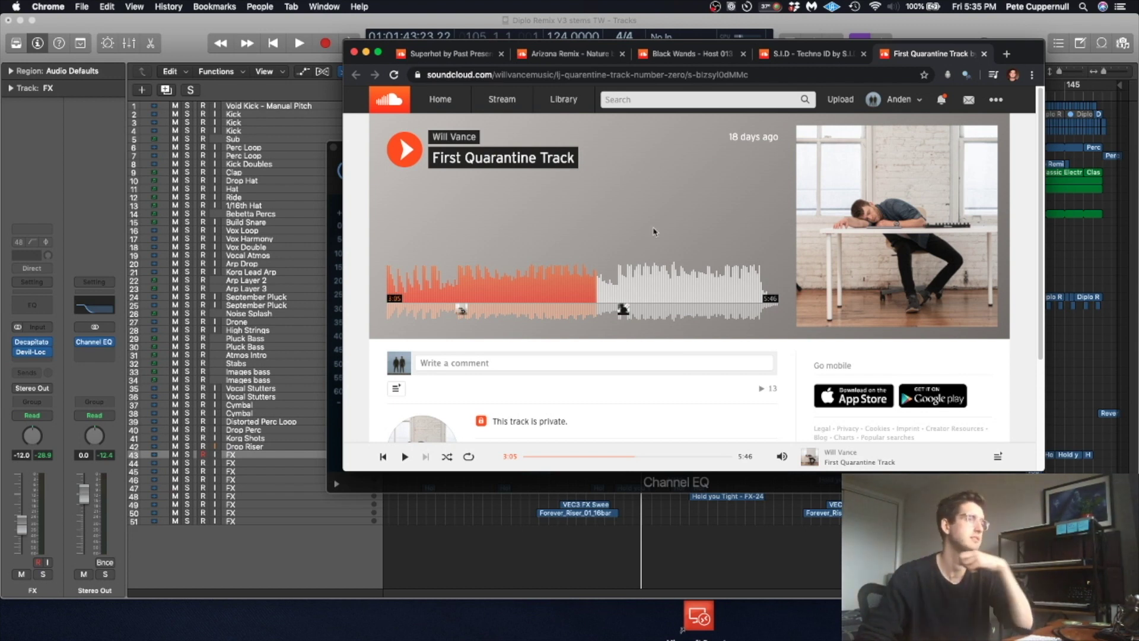
- Play First Quarantine Track briefly from the second drop, pause at 4:15, and switch back to Logic Pro X
{"action": "left_click", "coordinate": [674, 285]}
{"action": "left_click", "coordinate": [405, 151]}
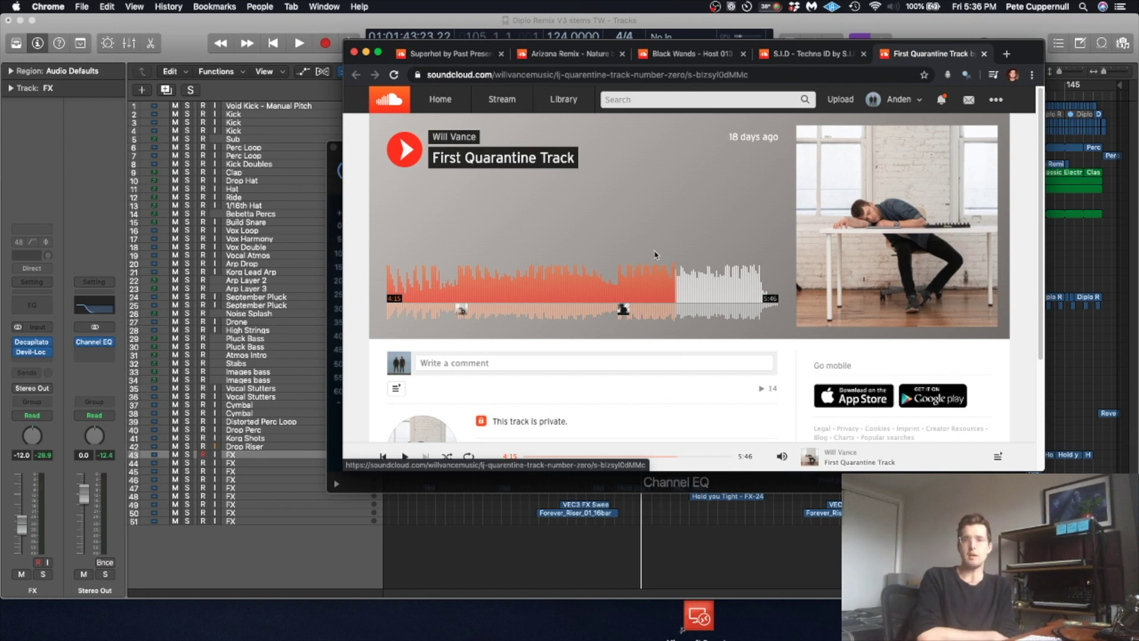
{"action": "left_click", "coordinate": [333, 29]}
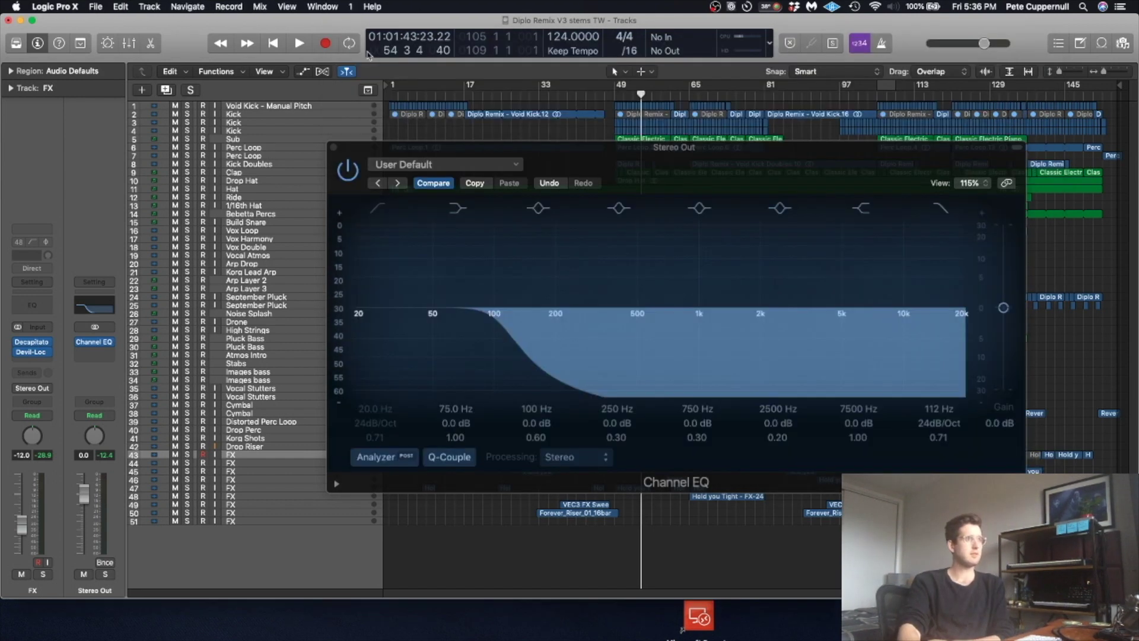